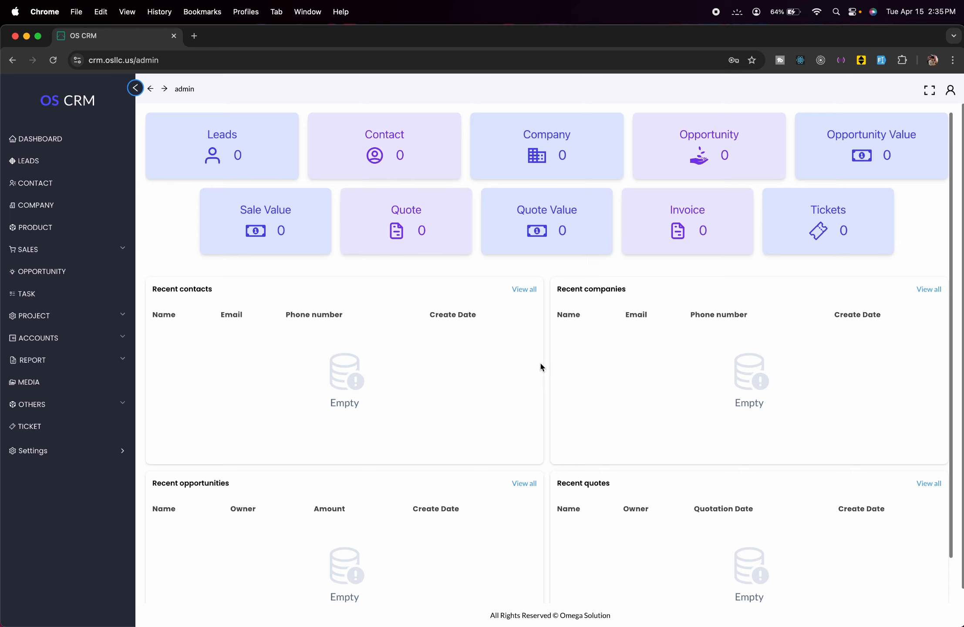
- Open the Leads page from the LEADS entry in the left sidebar
{"action": "left_click", "coordinate": [56, 163]}
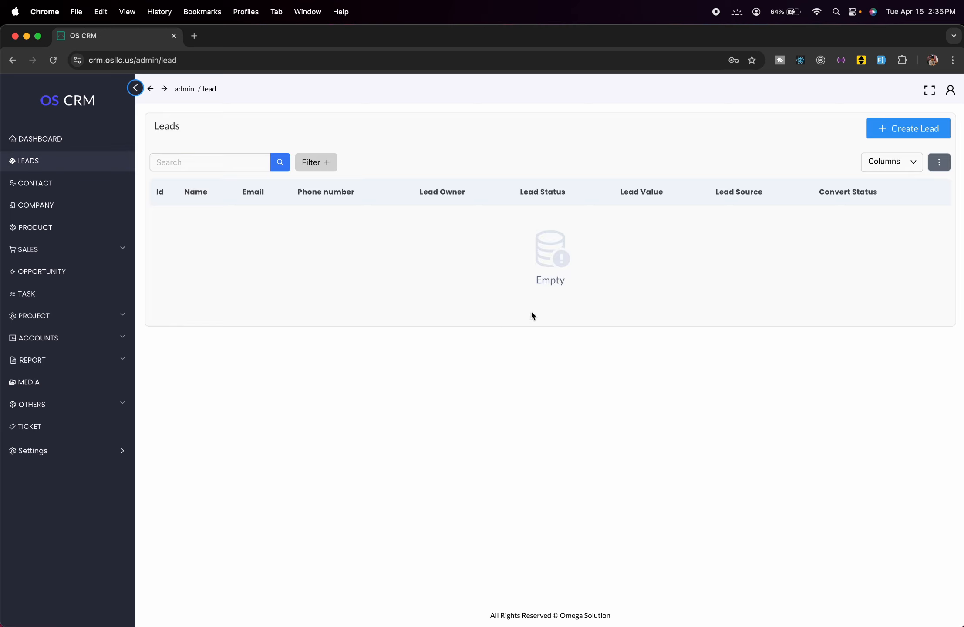
- Start a new lead named 'Test Lead' and enter its e-mail address and phone number
{"action": "left_click", "coordinate": [875, 129]}
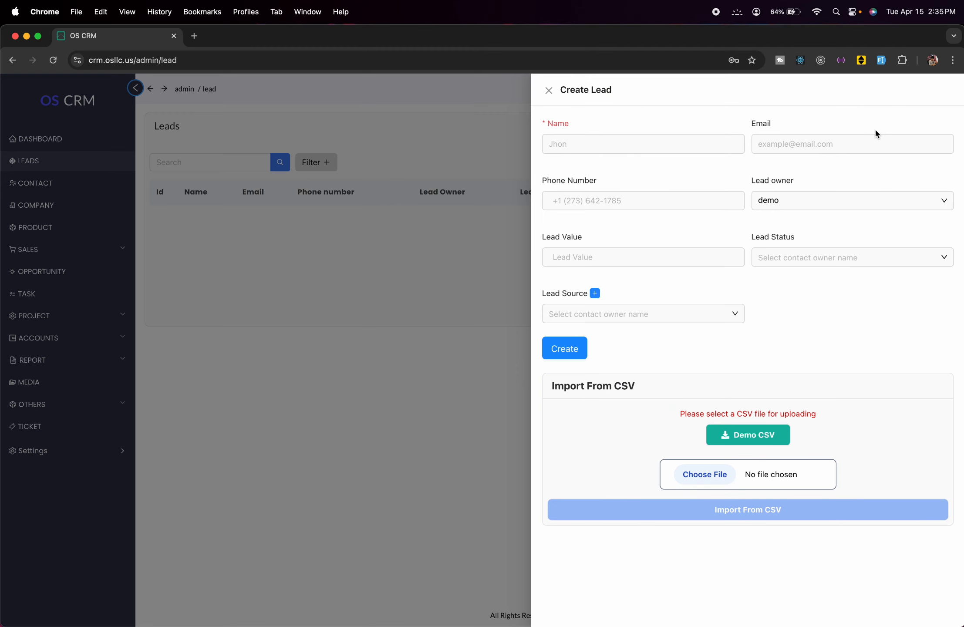
{"action": "left_click", "coordinate": [688, 138]}
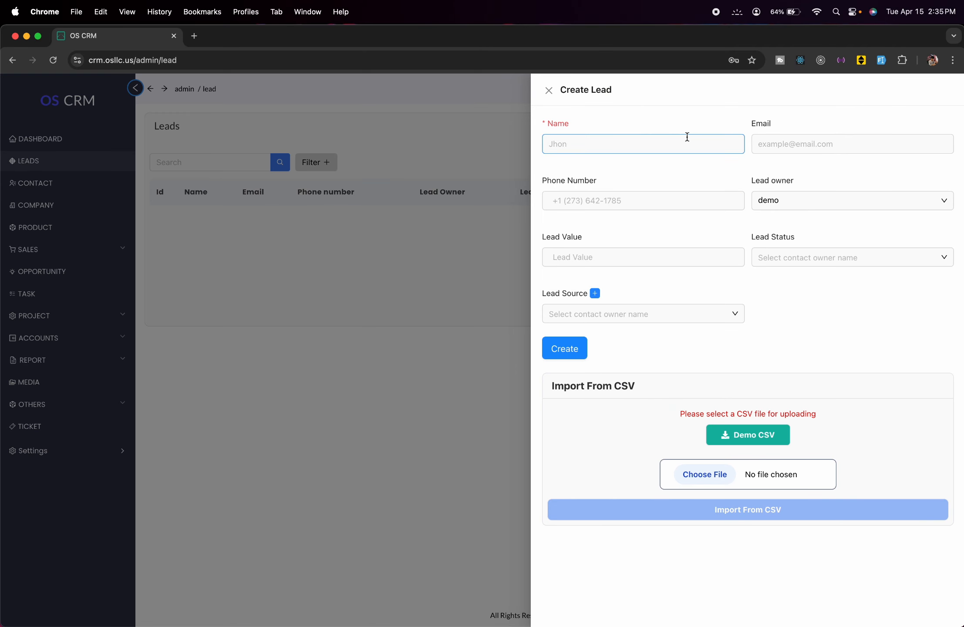
{"action": "left_click", "coordinate": [687, 138]}
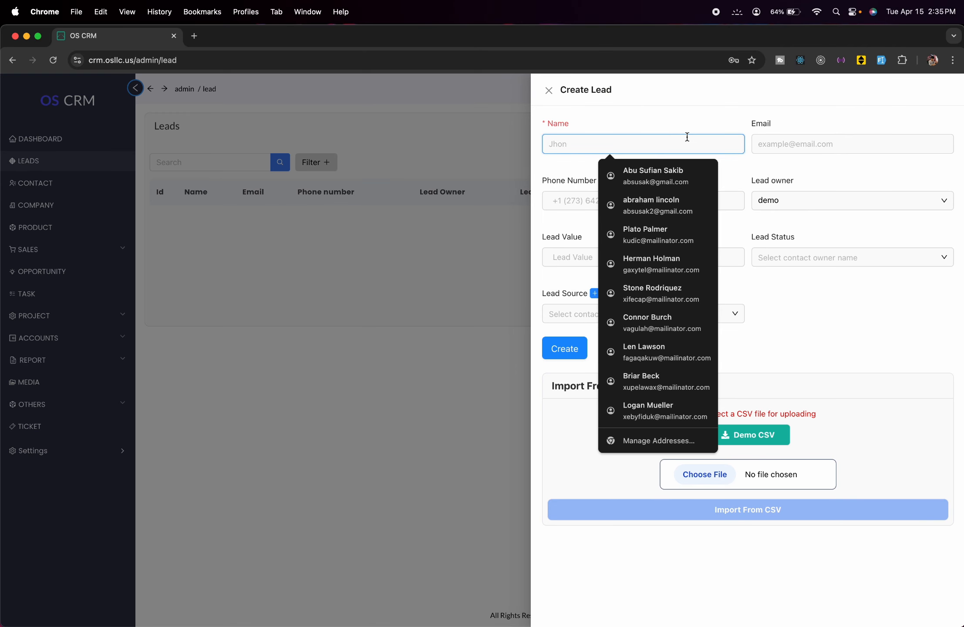
{"action": "type", "text": "Test"}
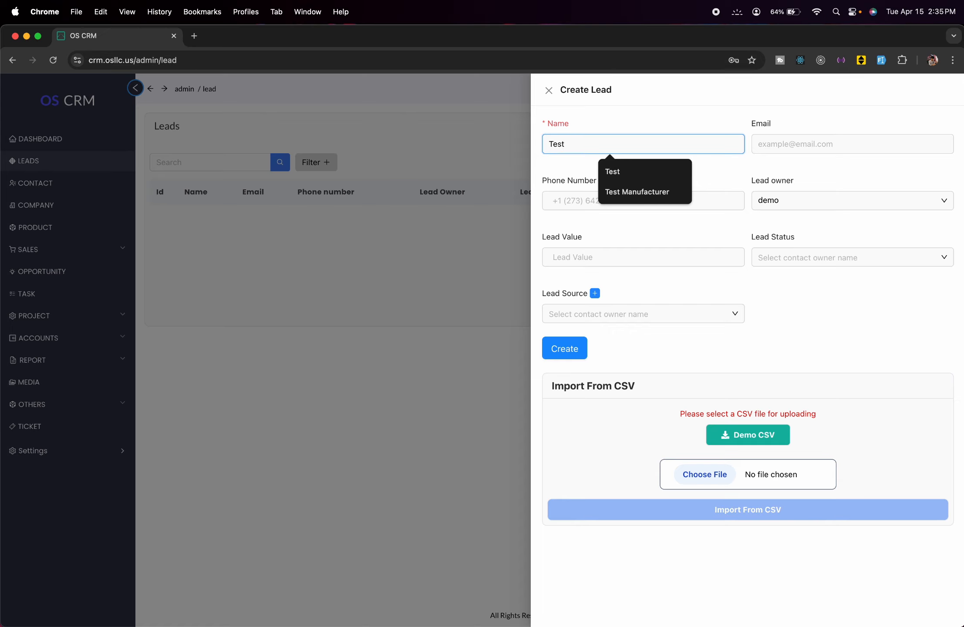
{"action": "type", "text": " Lead"}
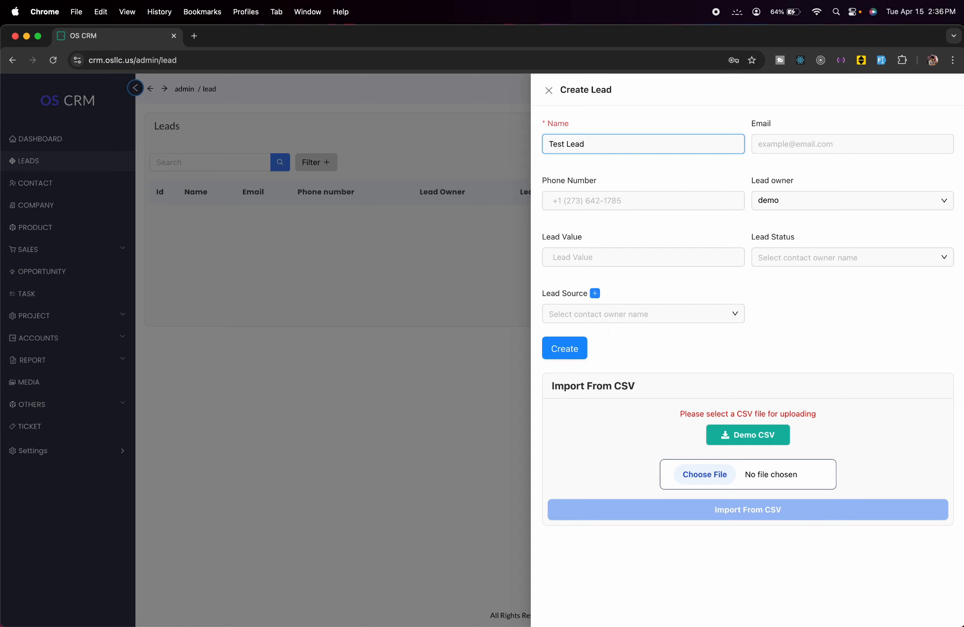
{"action": "left_click", "coordinate": [834, 144]}
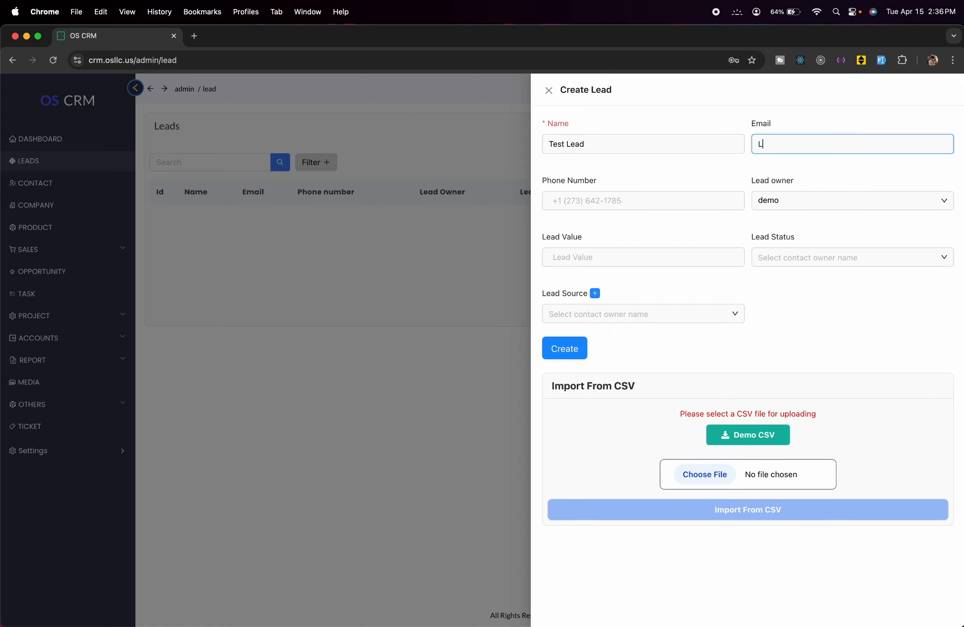
{"action": "left_click", "coordinate": [653, 200]}
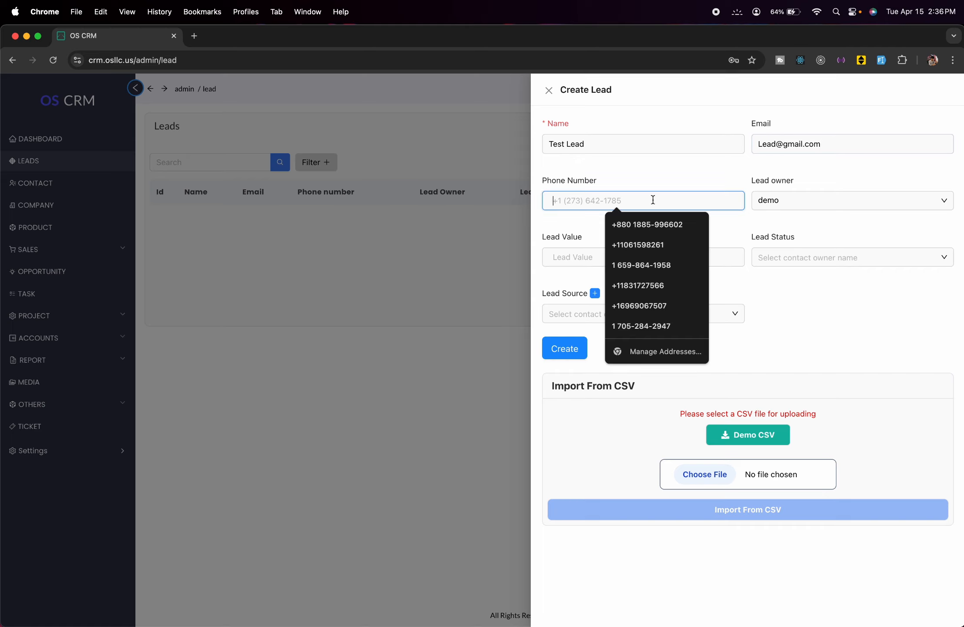
{"action": "type", "text": "0000000000"}
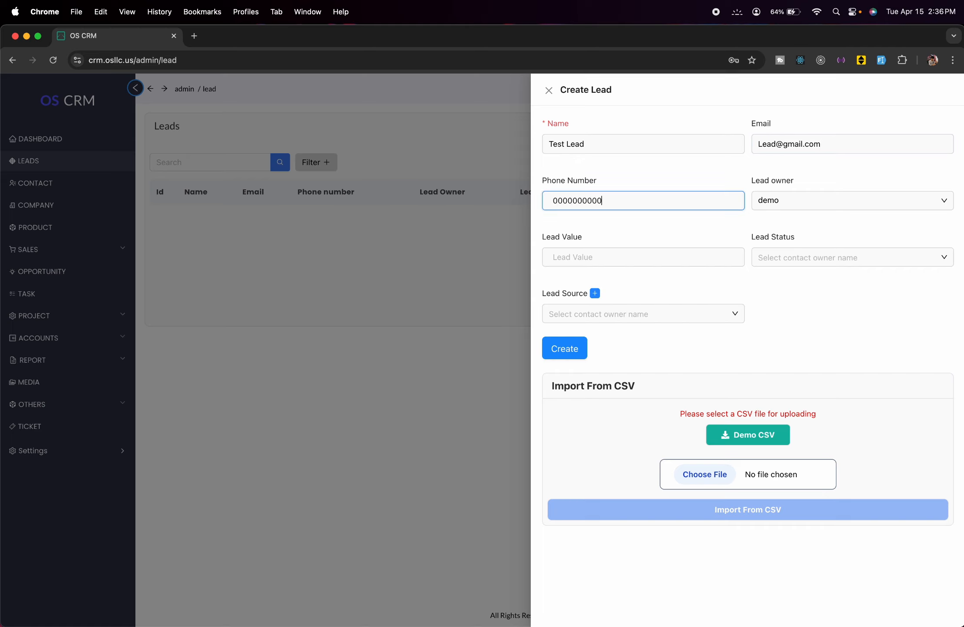
- Correct the lead's phone number and set the lead value to 1000
{"action": "left_click", "coordinate": [657, 259]}
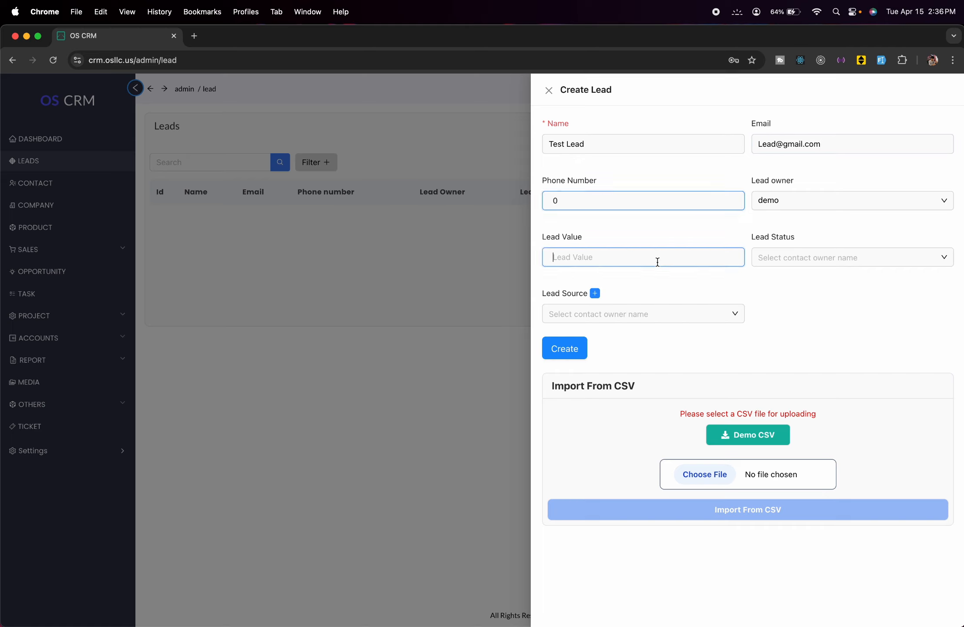
{"action": "left_click", "coordinate": [573, 197]}
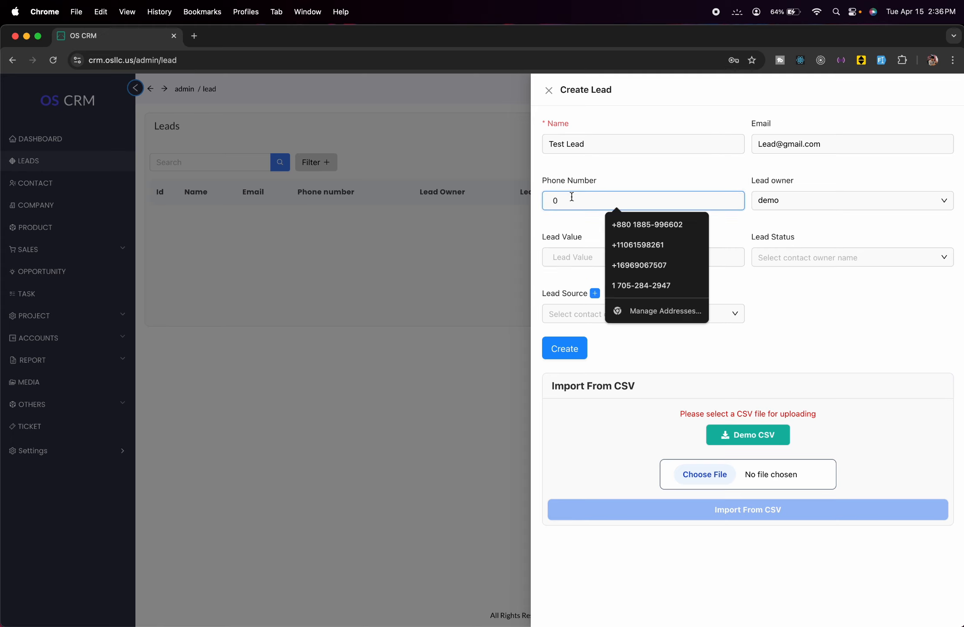
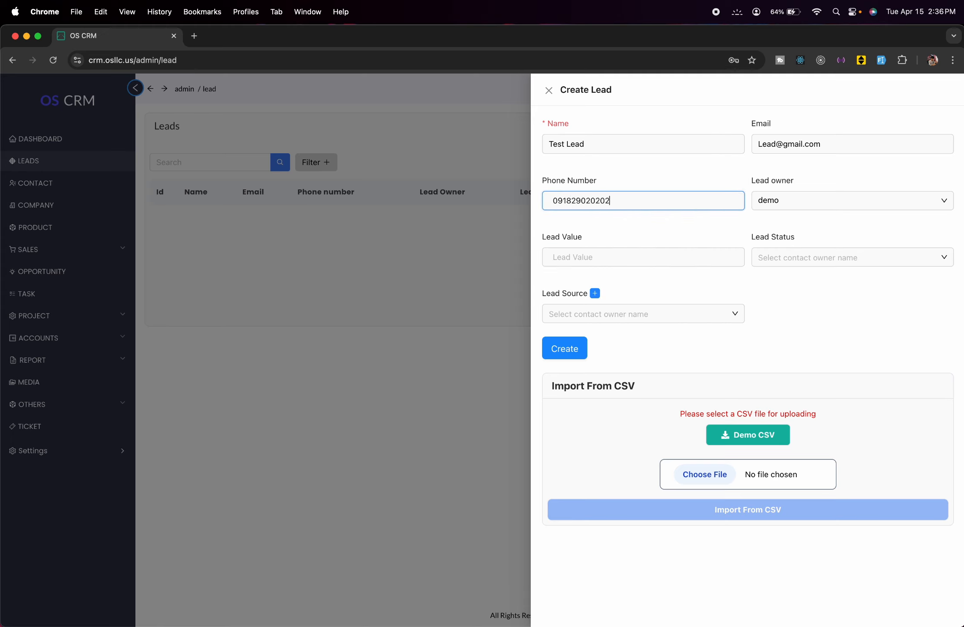
{"action": "left_click", "coordinate": [585, 255]}
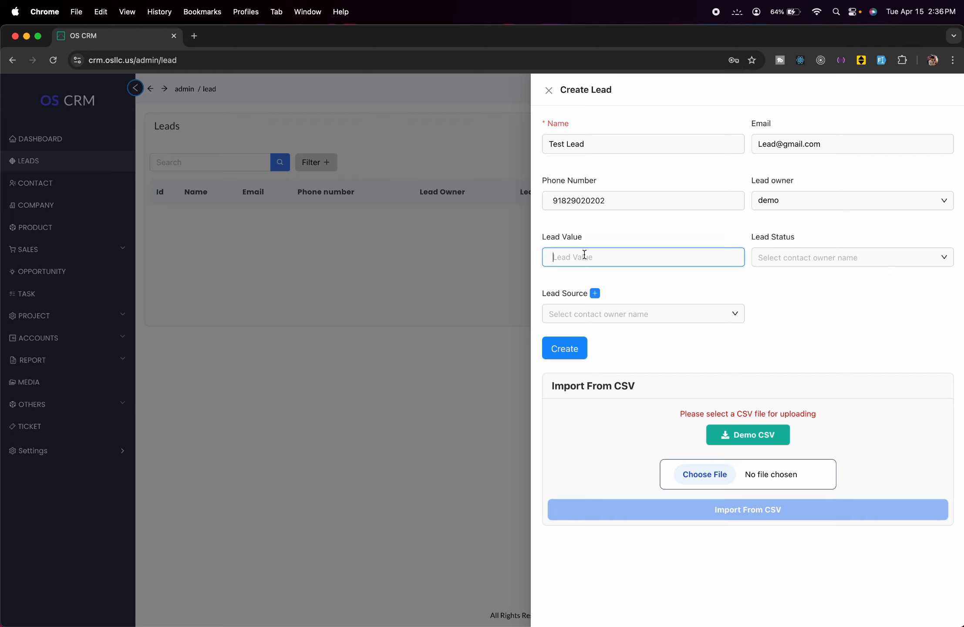
{"action": "type", "text": "1000"}
- Set the lead status to New and check the Lead Source list, which is empty
{"action": "left_click", "coordinate": [802, 251]}
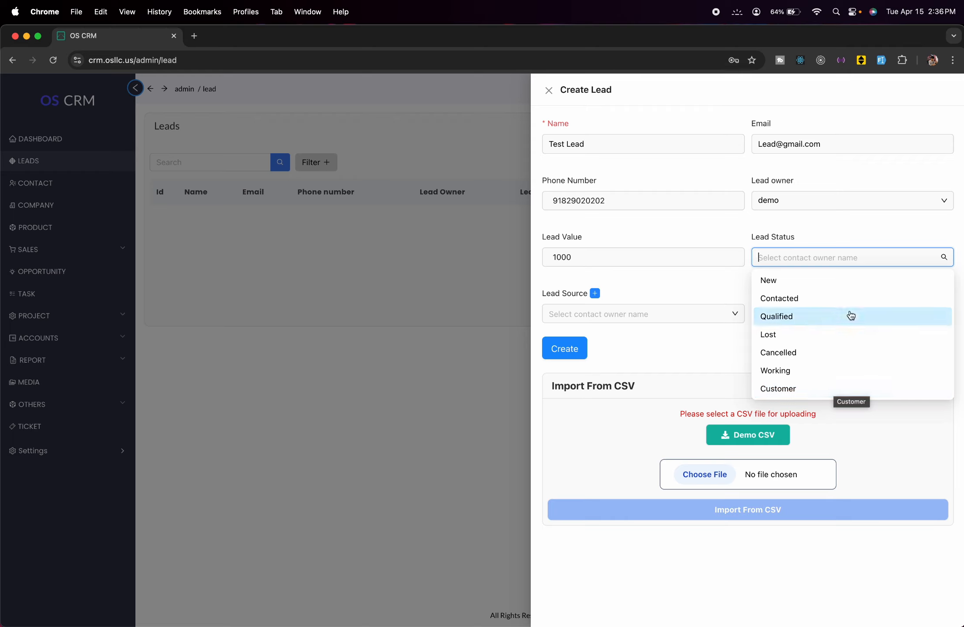
{"action": "left_click", "coordinate": [837, 291]}
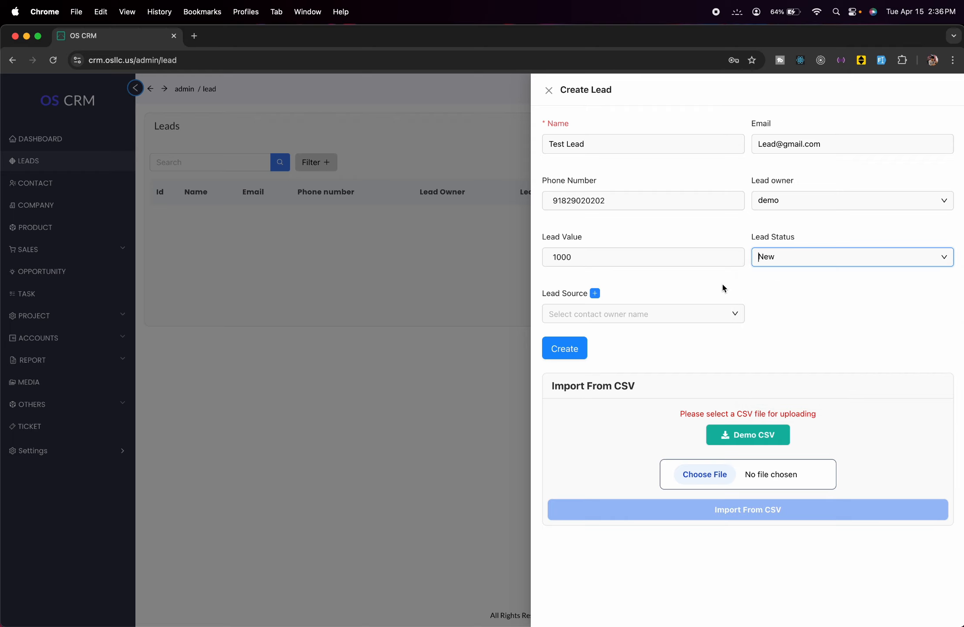
{"action": "left_click", "coordinate": [619, 307]}
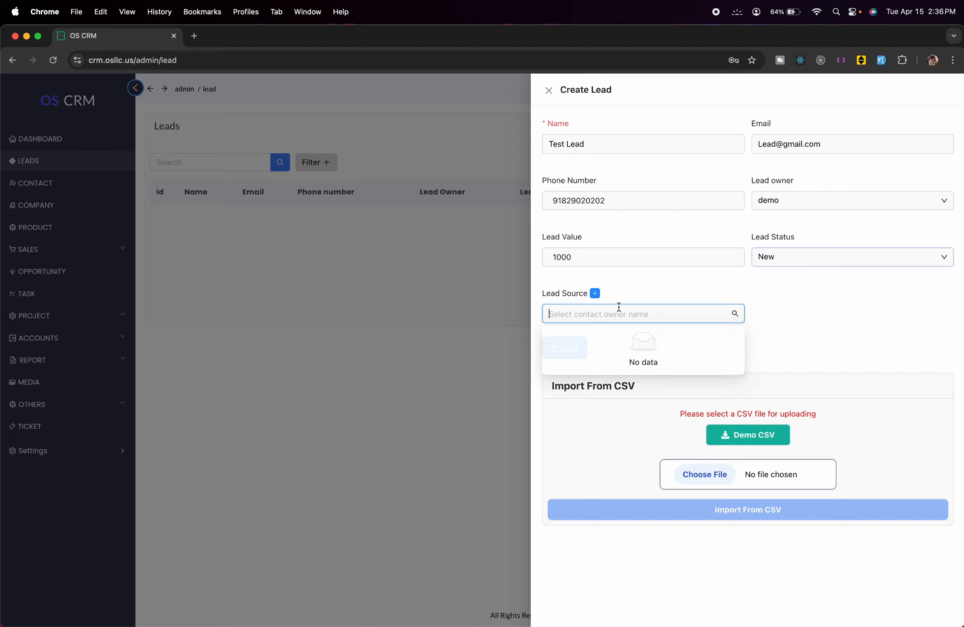
{"action": "left_click", "coordinate": [643, 290]}
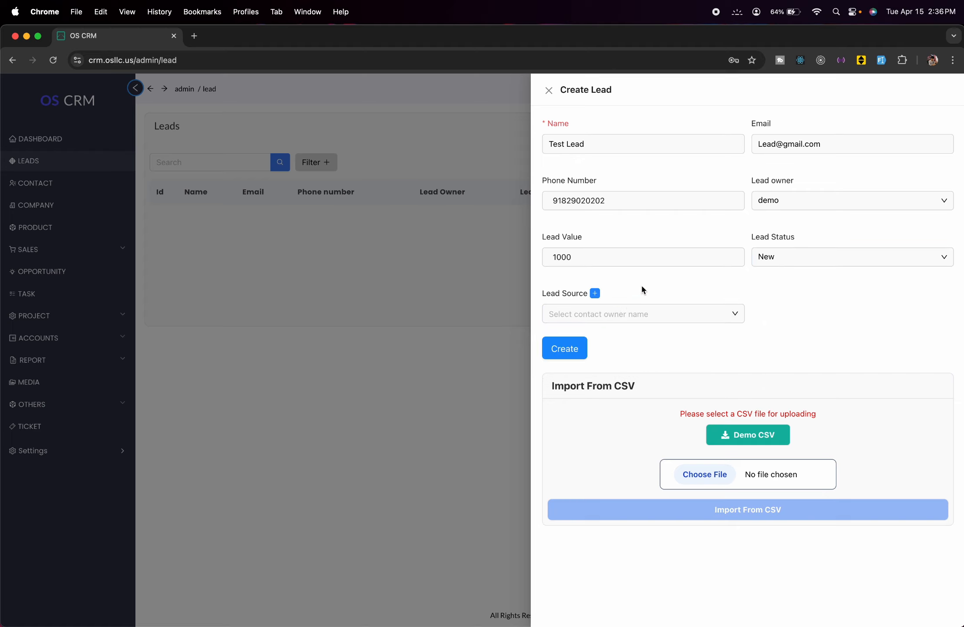
- Create a new lead source called 'Instagram'
{"action": "left_click", "coordinate": [597, 294]}
{"action": "left_click", "coordinate": [660, 147]}
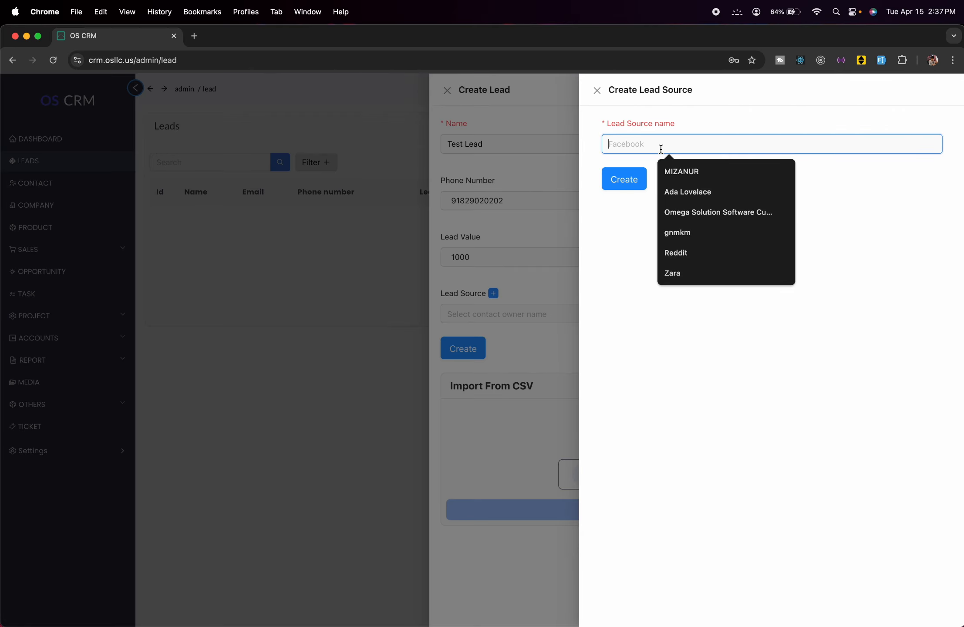
{"action": "type", "text": "Insta"}
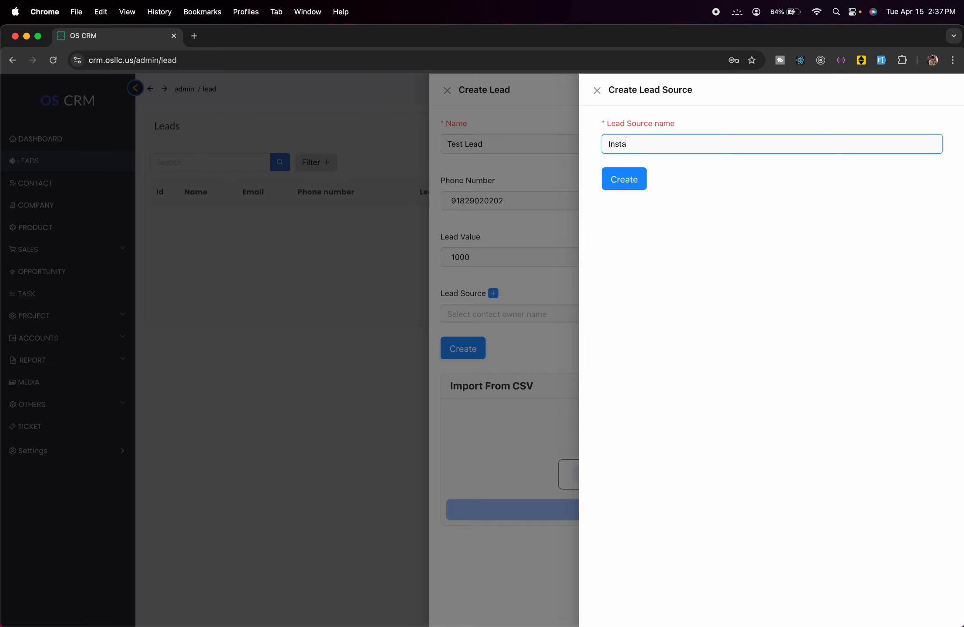
{"action": "type", "text": "gram"}
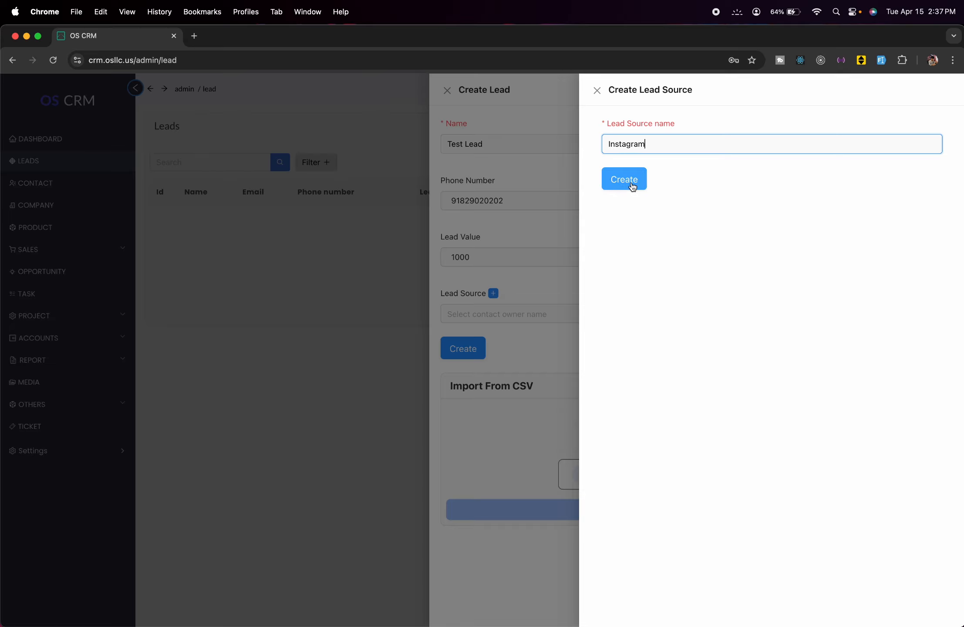
{"action": "left_click", "coordinate": [633, 186]}
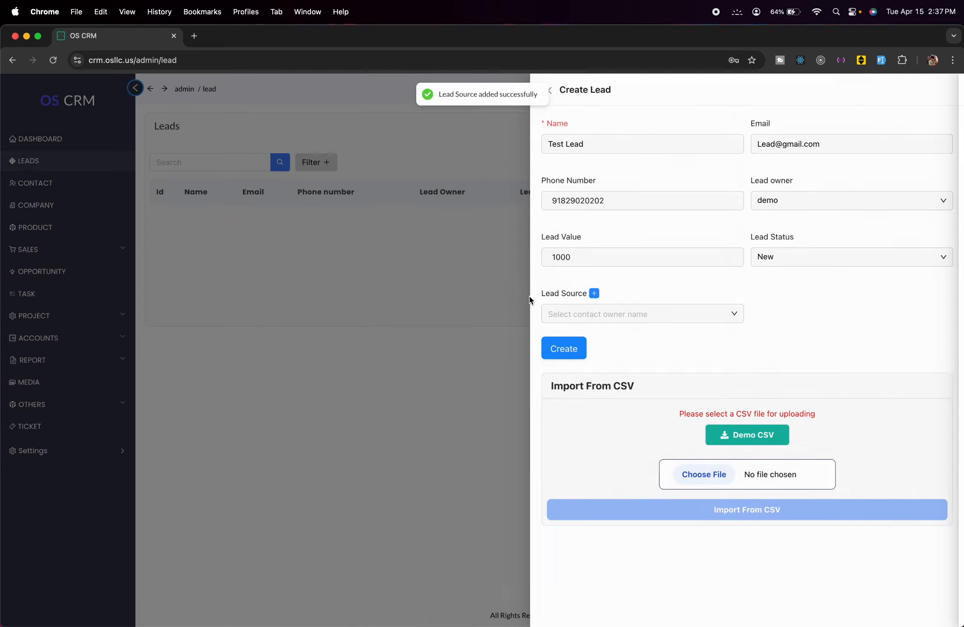
- Choose Instagram as the lead source and save Test Lead
{"action": "left_click", "coordinate": [621, 307]}
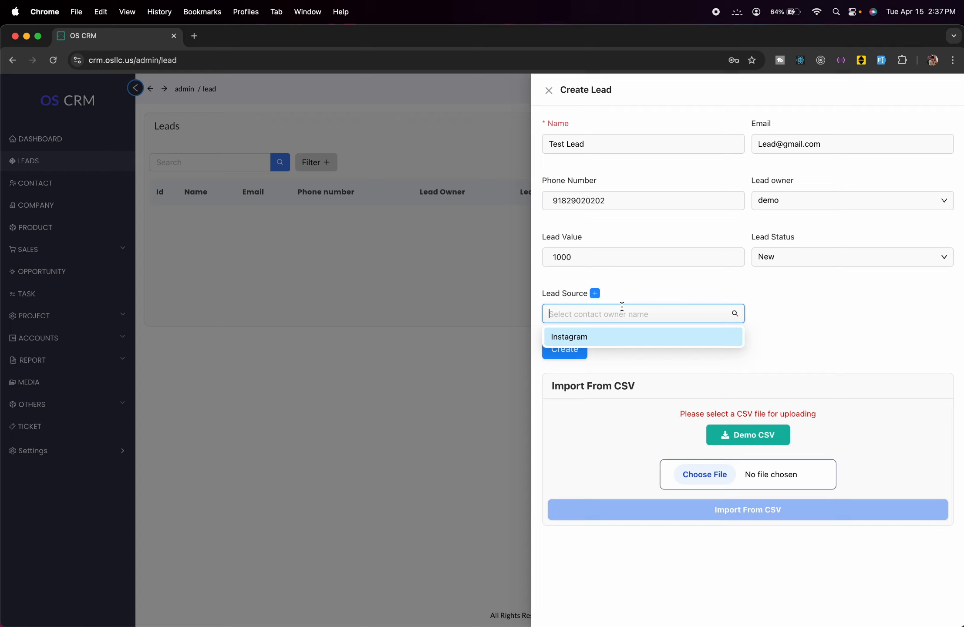
{"action": "left_click", "coordinate": [656, 338]}
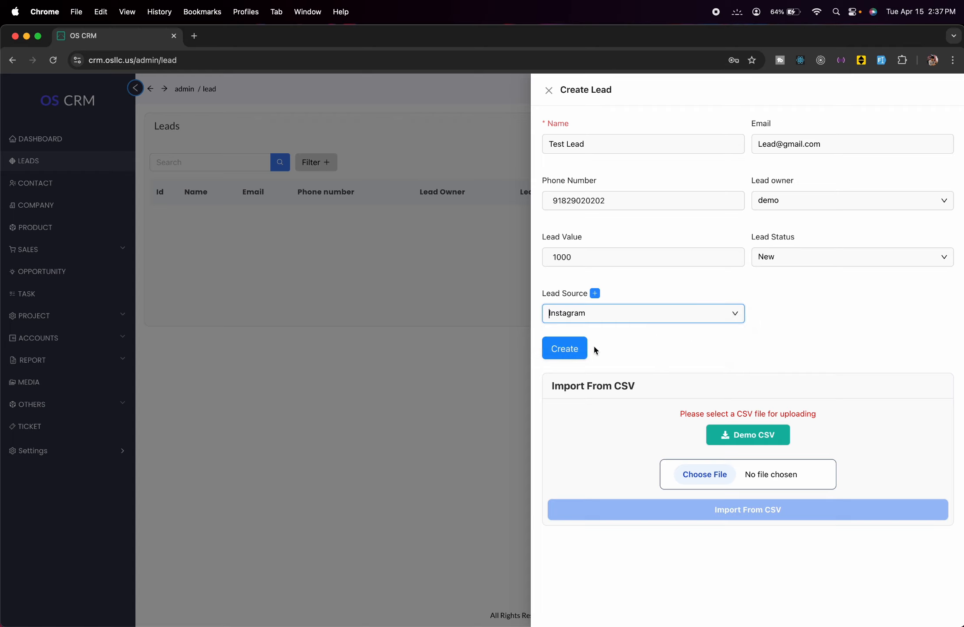
{"action": "left_click", "coordinate": [567, 350]}
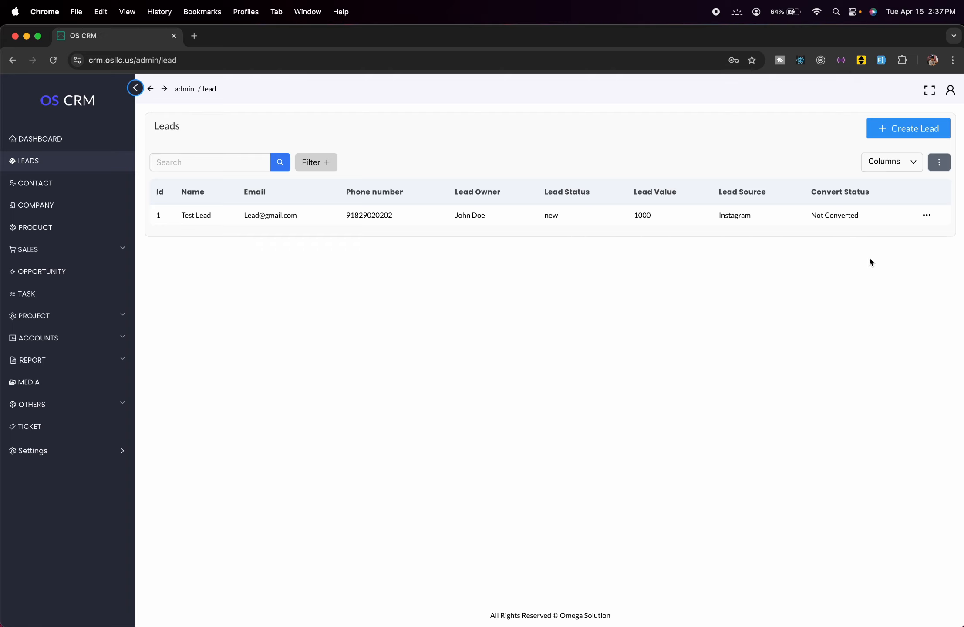
{"action": "left_click", "coordinate": [927, 215]}
{"action": "left_click", "coordinate": [907, 242]}
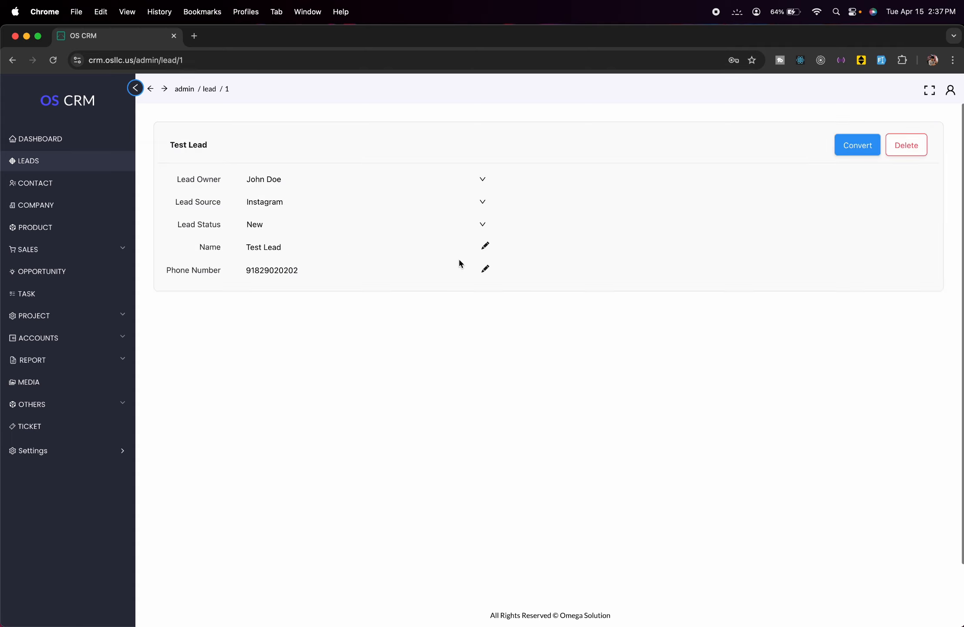
{"action": "left_click", "coordinate": [116, 168]}
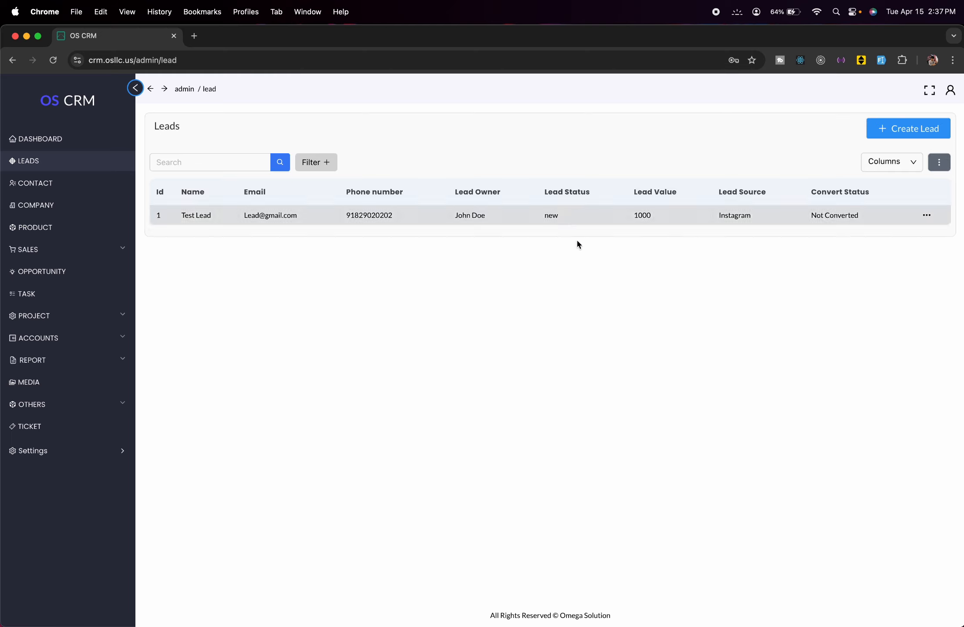
{"action": "left_click", "coordinate": [927, 215]}
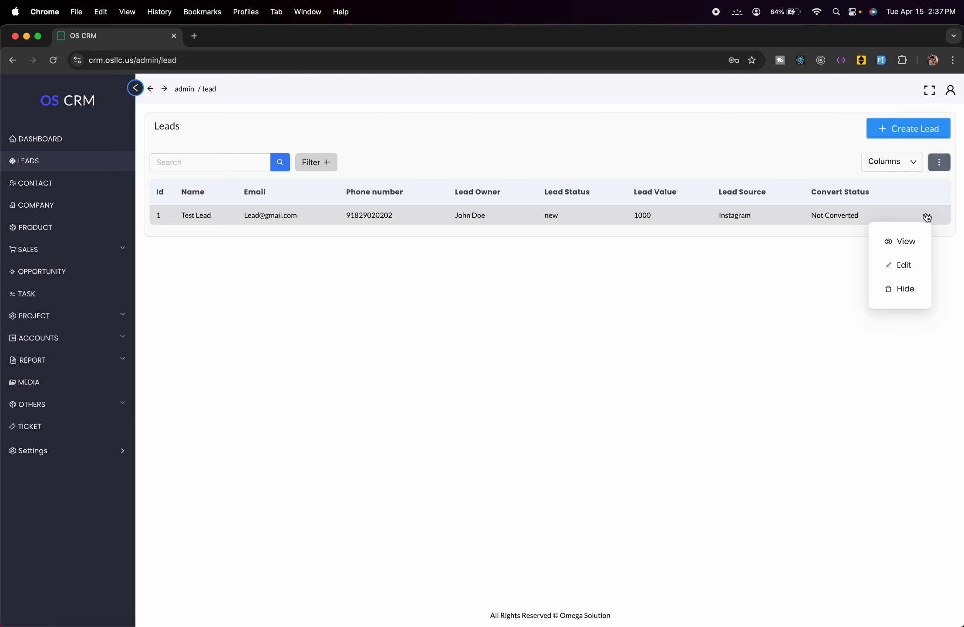
{"action": "left_click", "coordinate": [906, 269]}
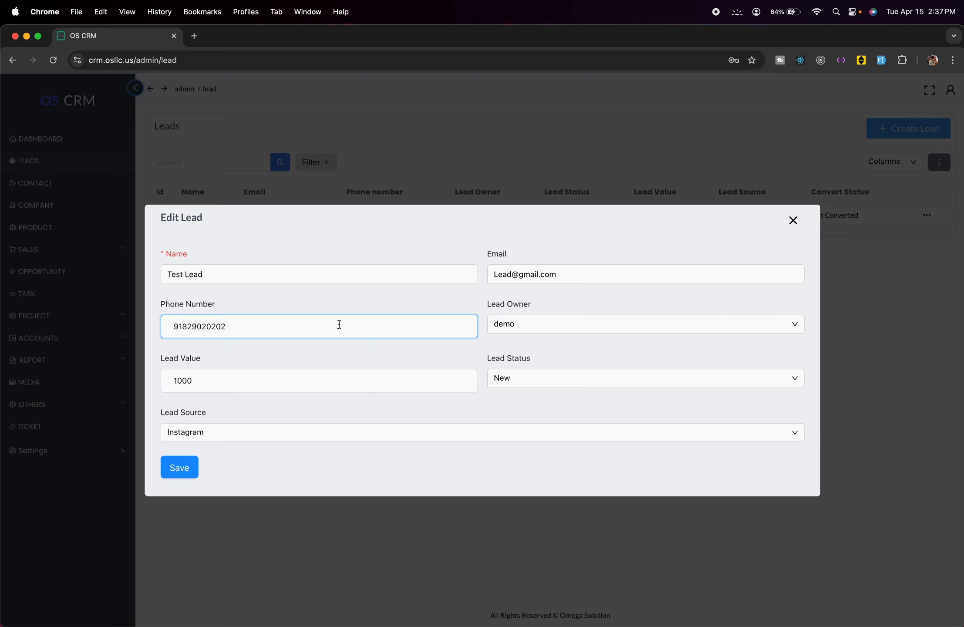
{"action": "left_click", "coordinate": [256, 534]}
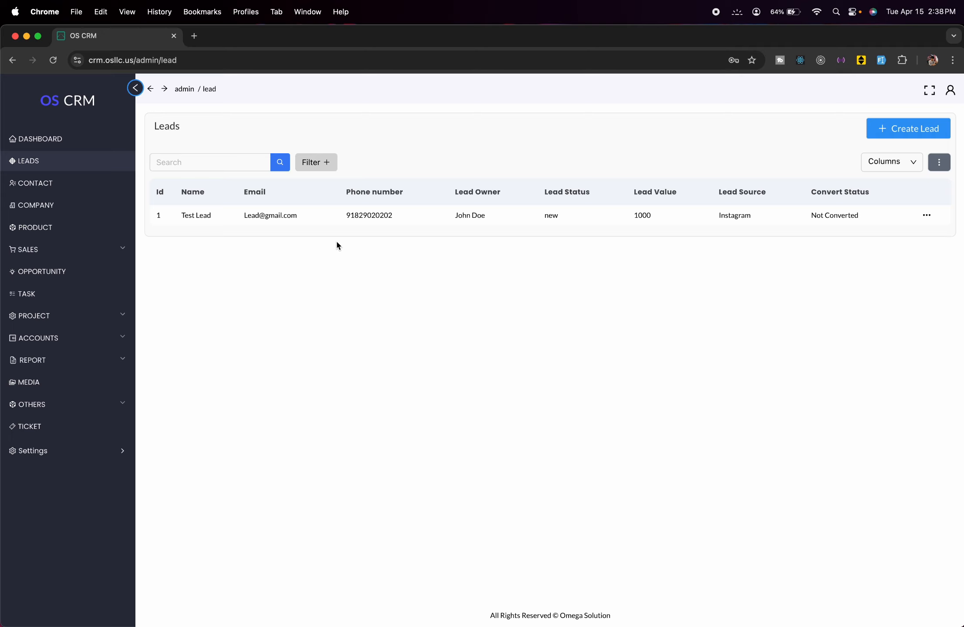
- Start a new contact with first name 'Test Contact' and last name '1'
{"action": "left_click", "coordinate": [92, 184]}
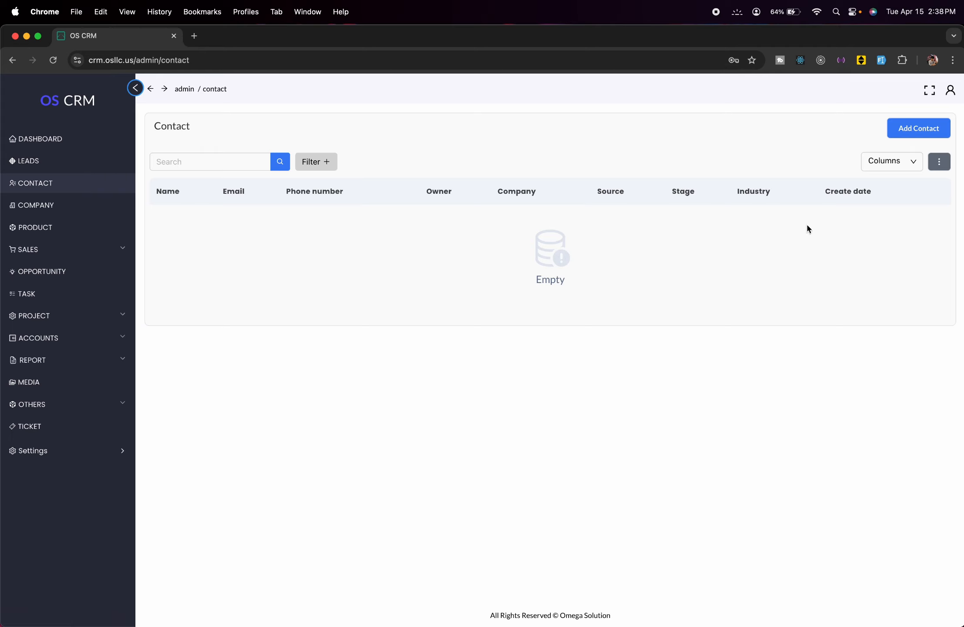
{"action": "left_click", "coordinate": [922, 136]}
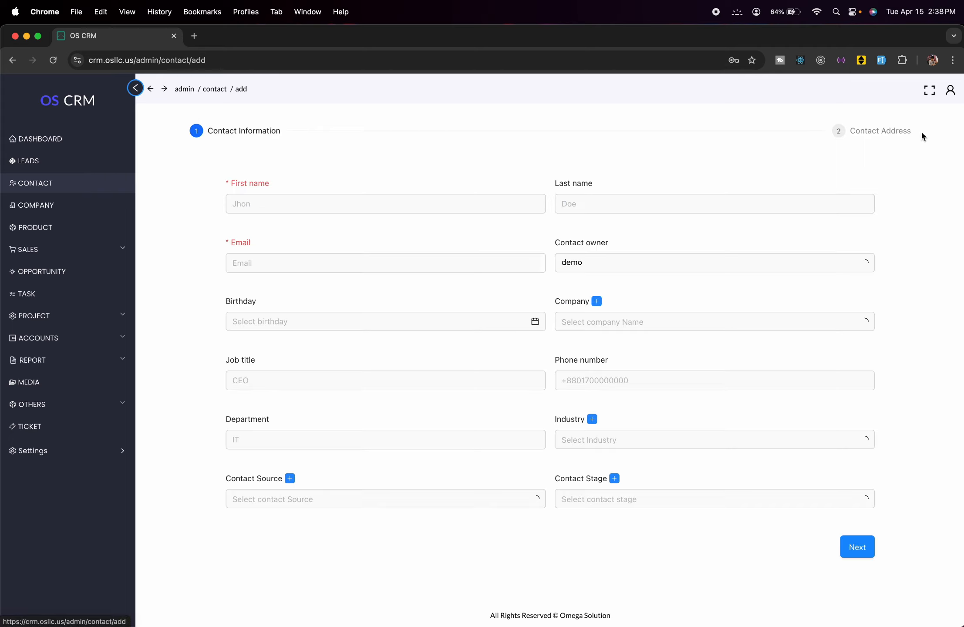
{"action": "left_click", "coordinate": [321, 200]}
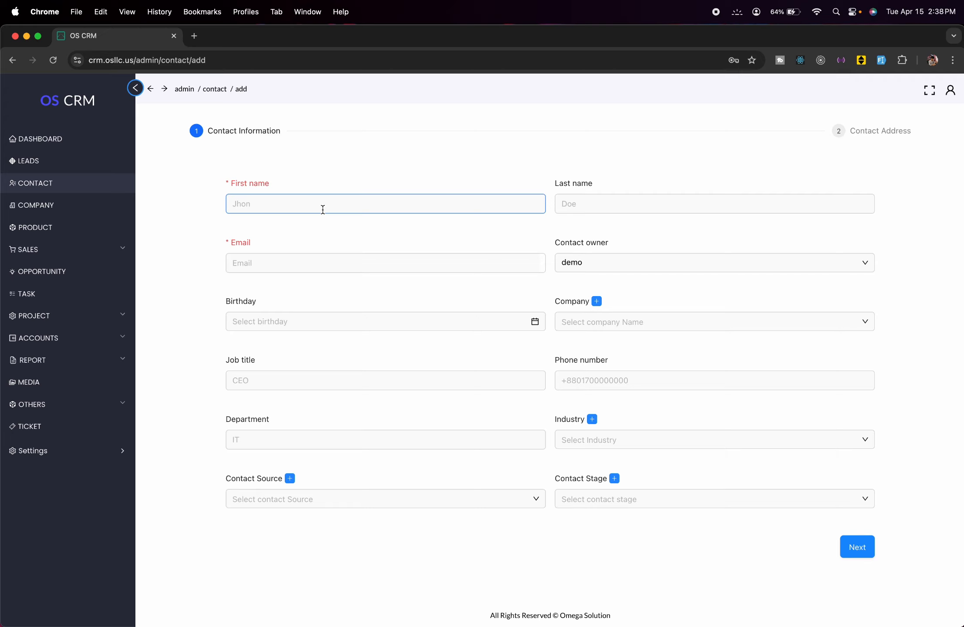
{"action": "left_click", "coordinate": [291, 201]}
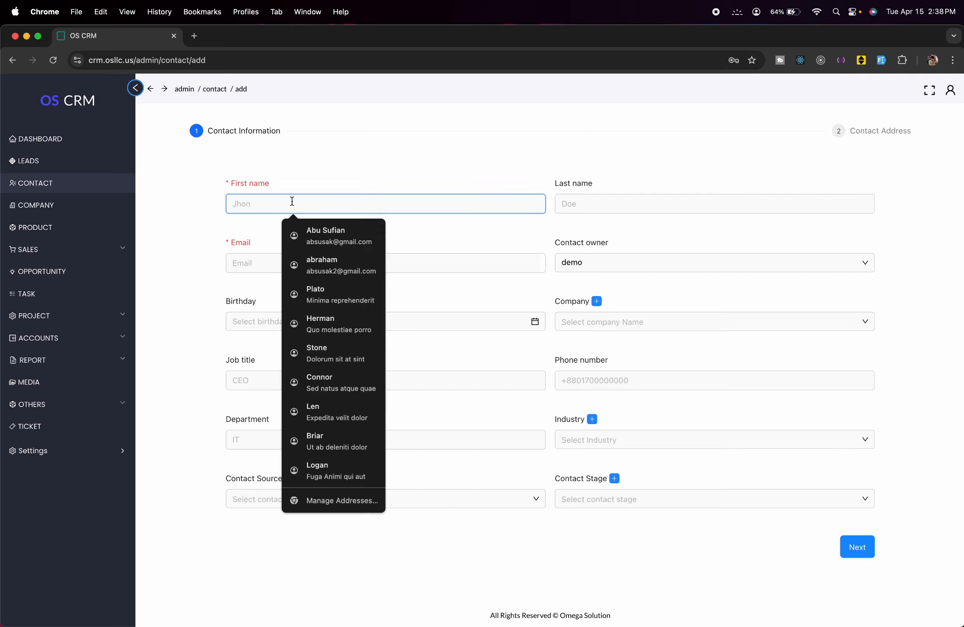
{"action": "type", "text": "Test Con"}
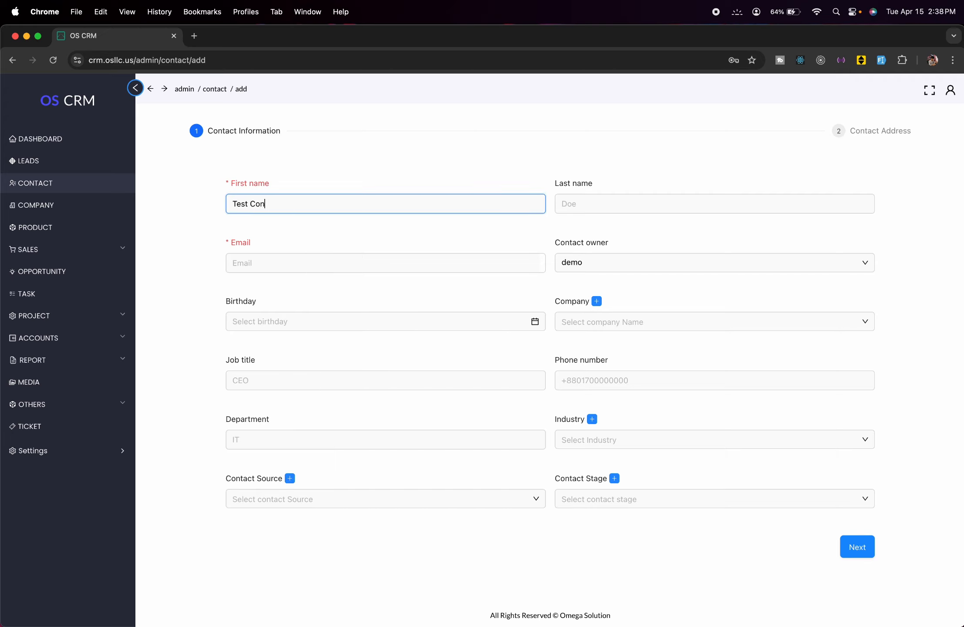
{"action": "type", "text": "tact"}
{"action": "left_click", "coordinate": [593, 198]}
{"action": "type", "text": "1"}
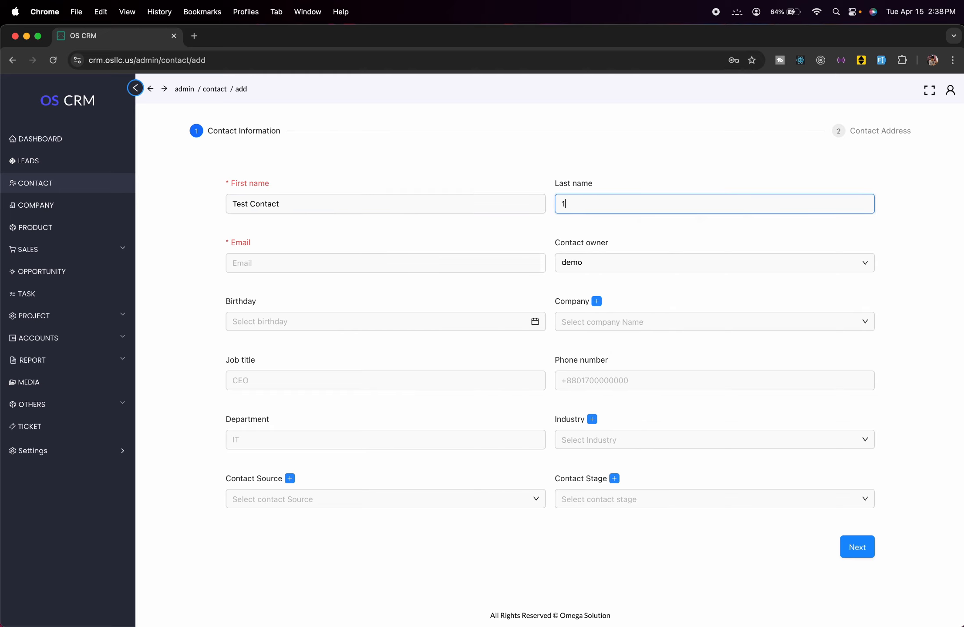
- Enter the contact's e-mail address and set the birthday to April 30, 2025
{"action": "left_click", "coordinate": [405, 266]}
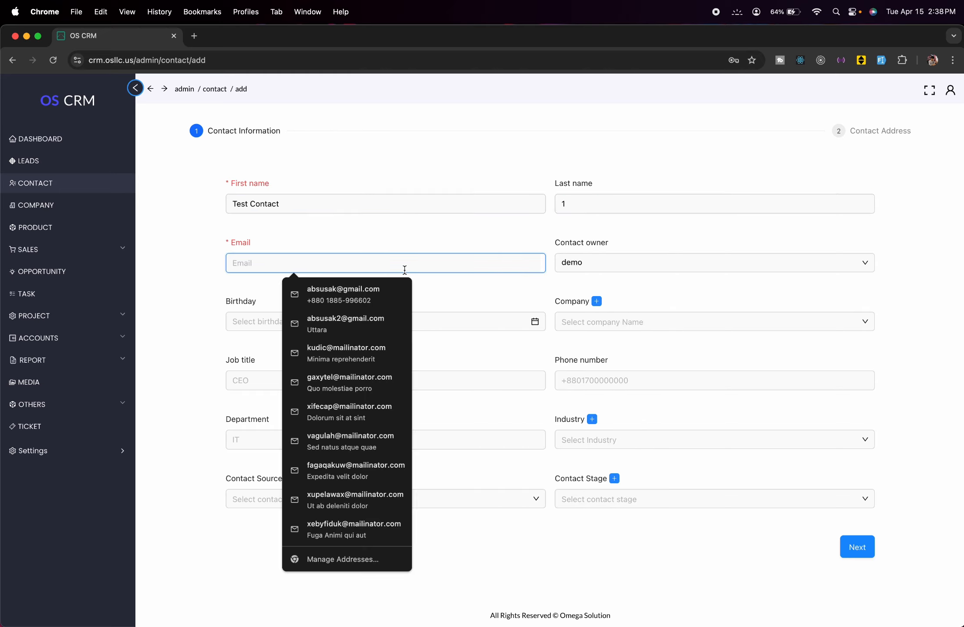
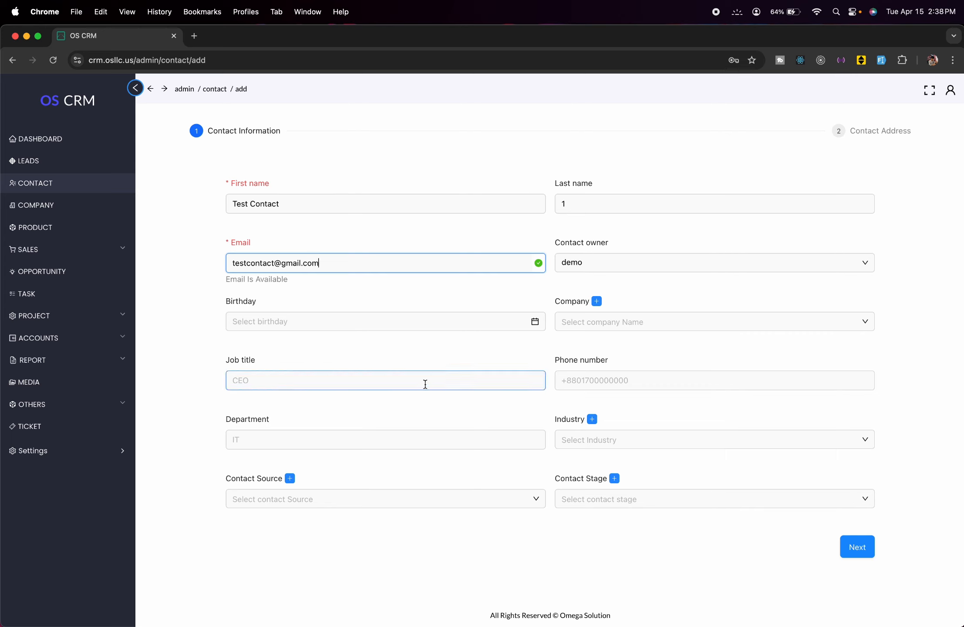
{"action": "left_click", "coordinate": [444, 322]}
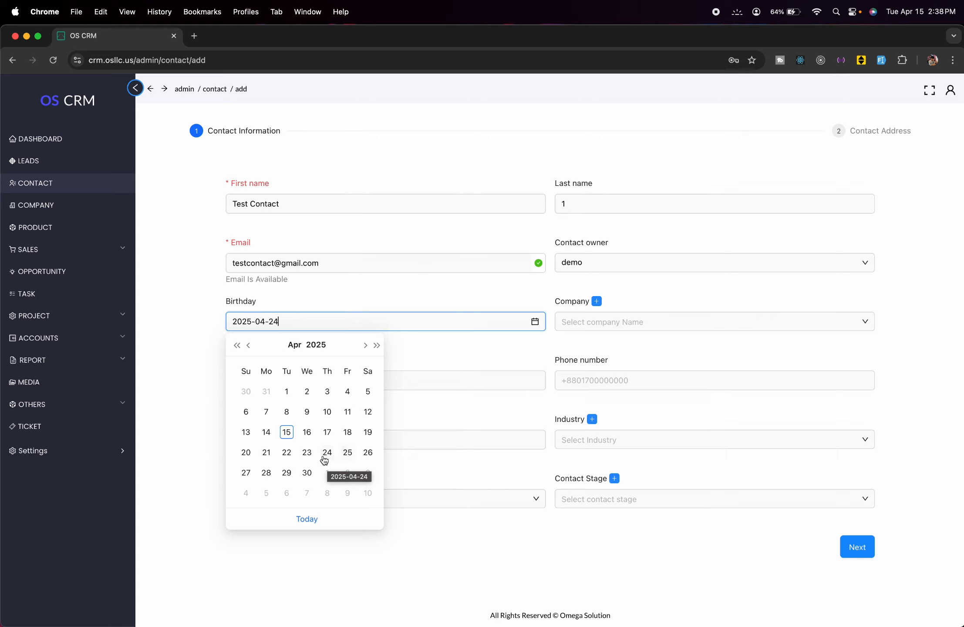
{"action": "left_click", "coordinate": [308, 472]}
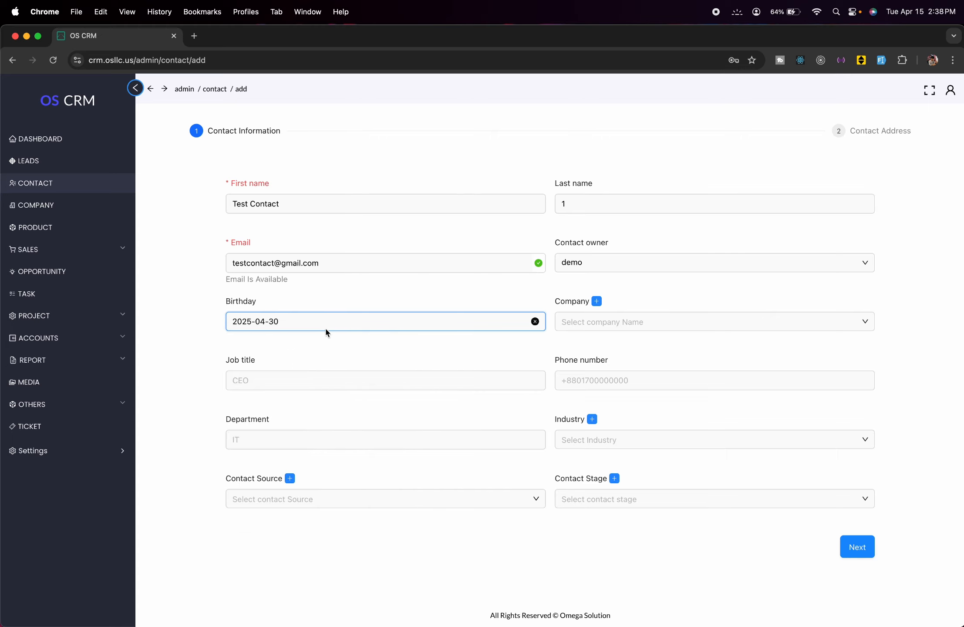
{"action": "left_click", "coordinate": [645, 321]}
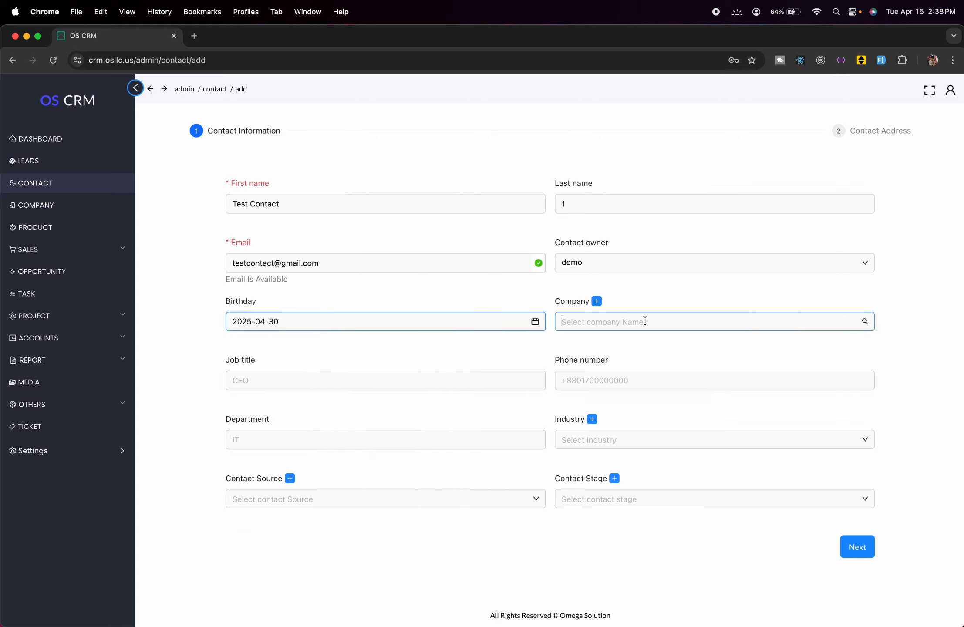
{"action": "left_click", "coordinate": [656, 290]}
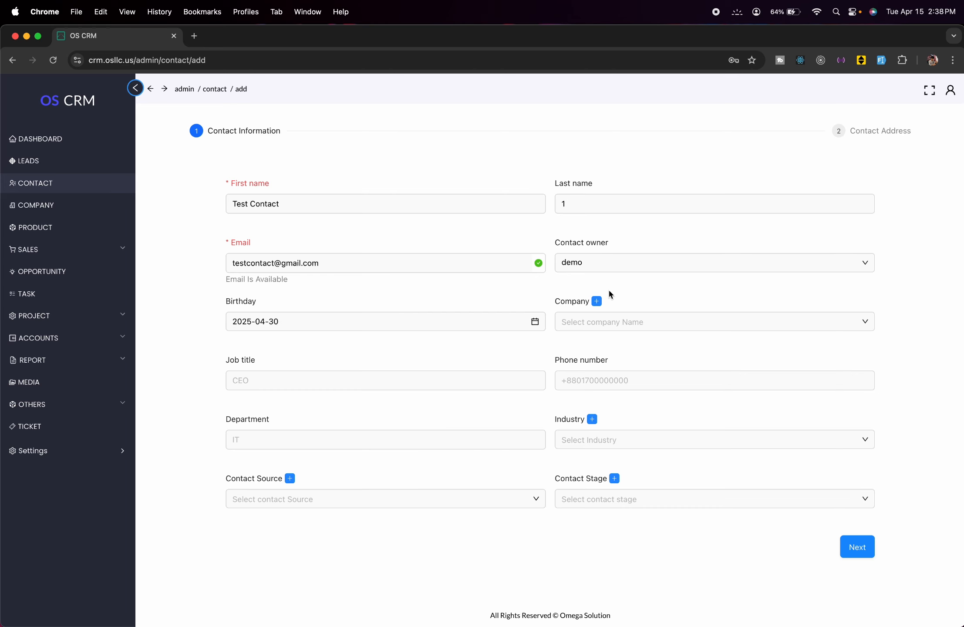
- Create a company named 'Test Company' from the contact form and submit it
{"action": "left_click", "coordinate": [598, 301]}
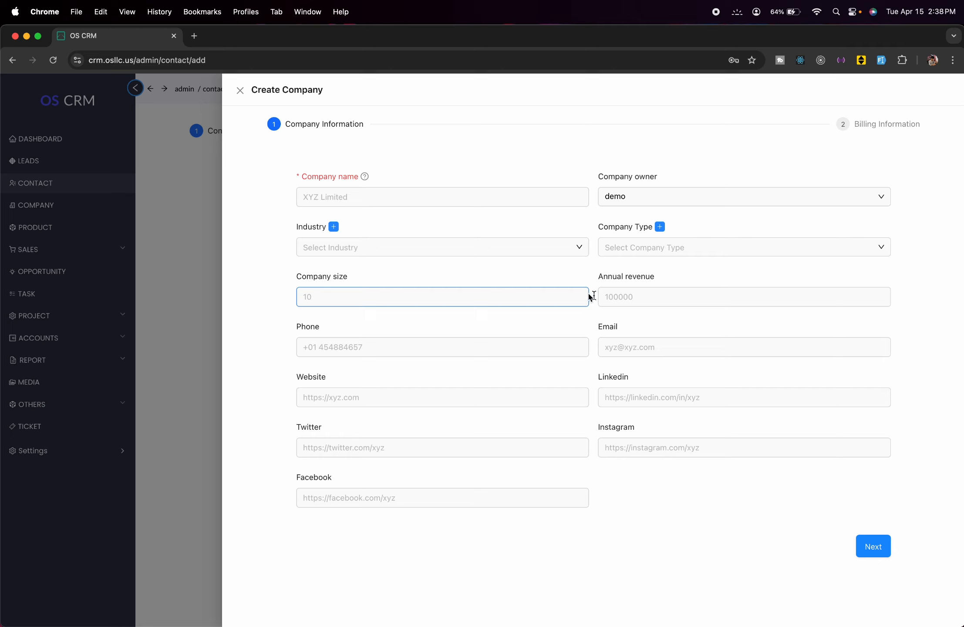
{"action": "left_click", "coordinate": [427, 195]}
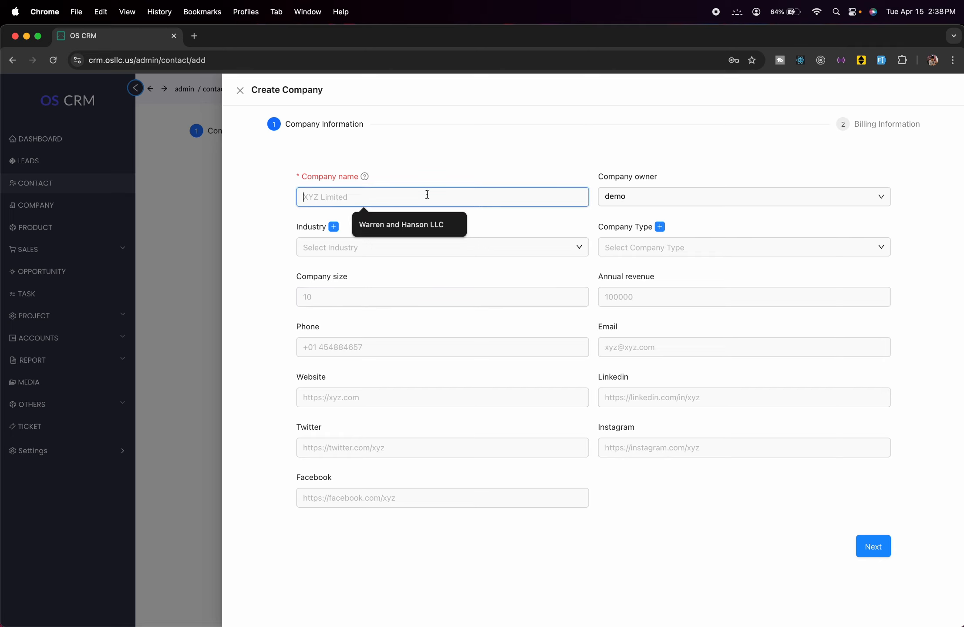
{"action": "type", "text": "Test Com"}
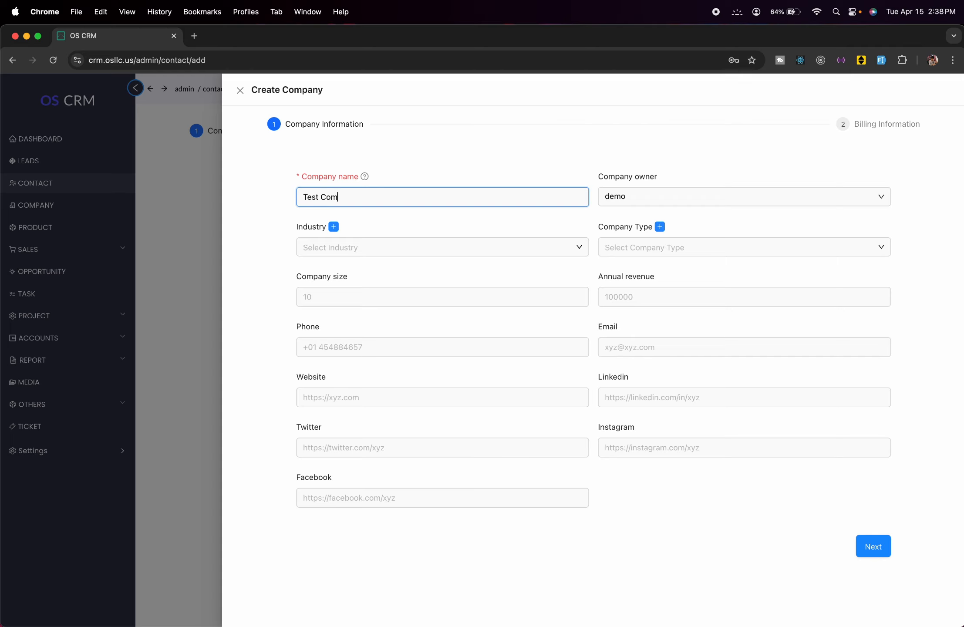
{"action": "type", "text": "pany"}
{"action": "left_click", "coordinate": [872, 548]}
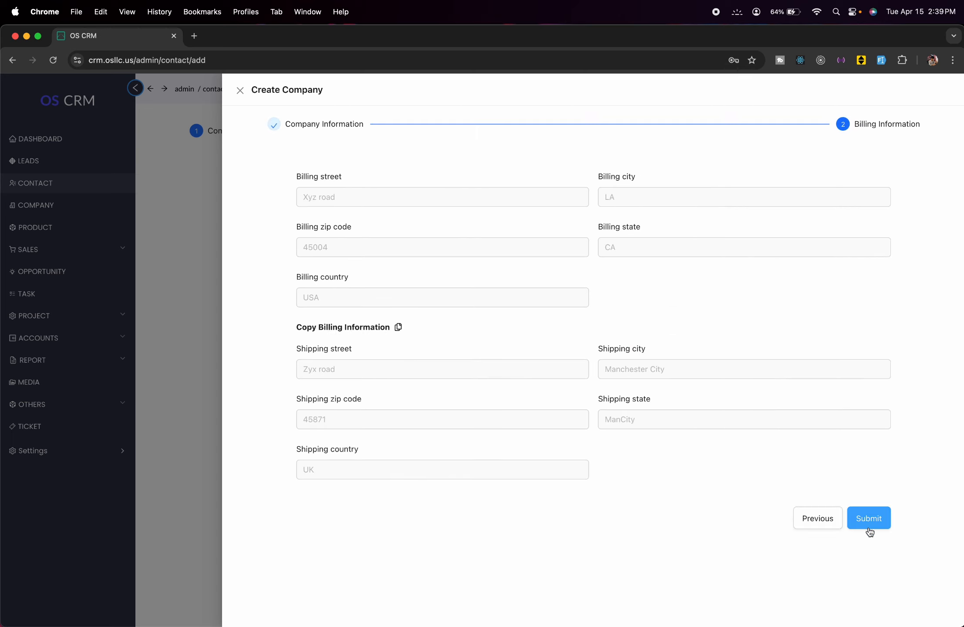
{"action": "left_click", "coordinate": [869, 521]}
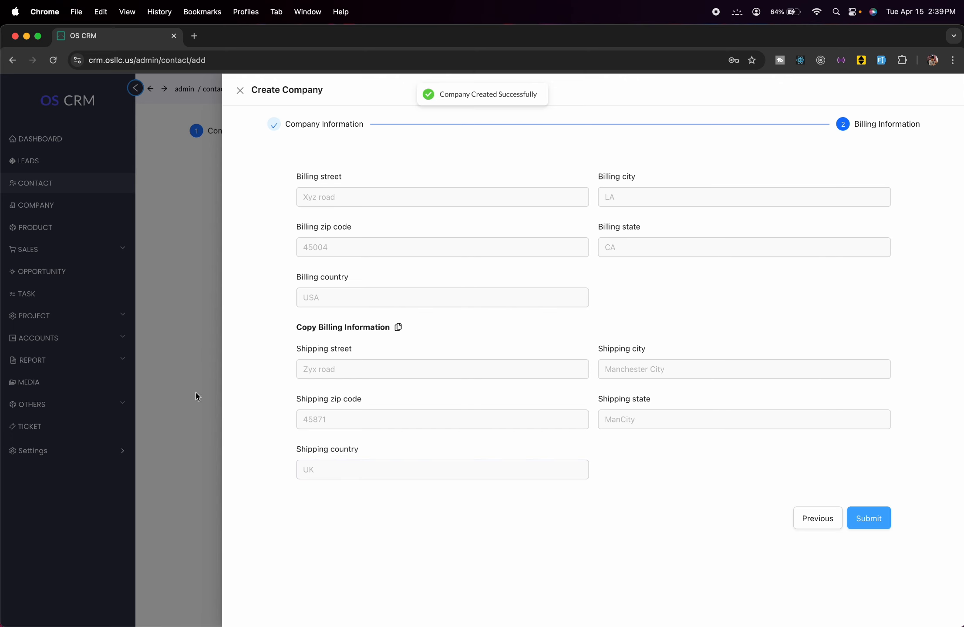
- Link Test Company to the contact and set the job title to Manager
{"action": "left_click", "coordinate": [175, 382]}
{"action": "left_click", "coordinate": [681, 318]}
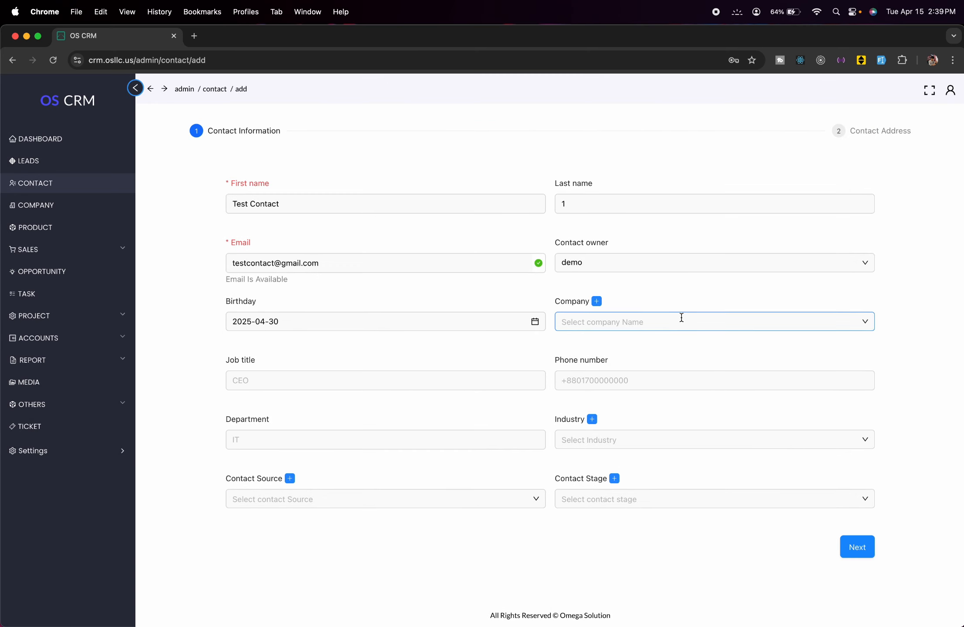
{"action": "left_click", "coordinate": [665, 344]}
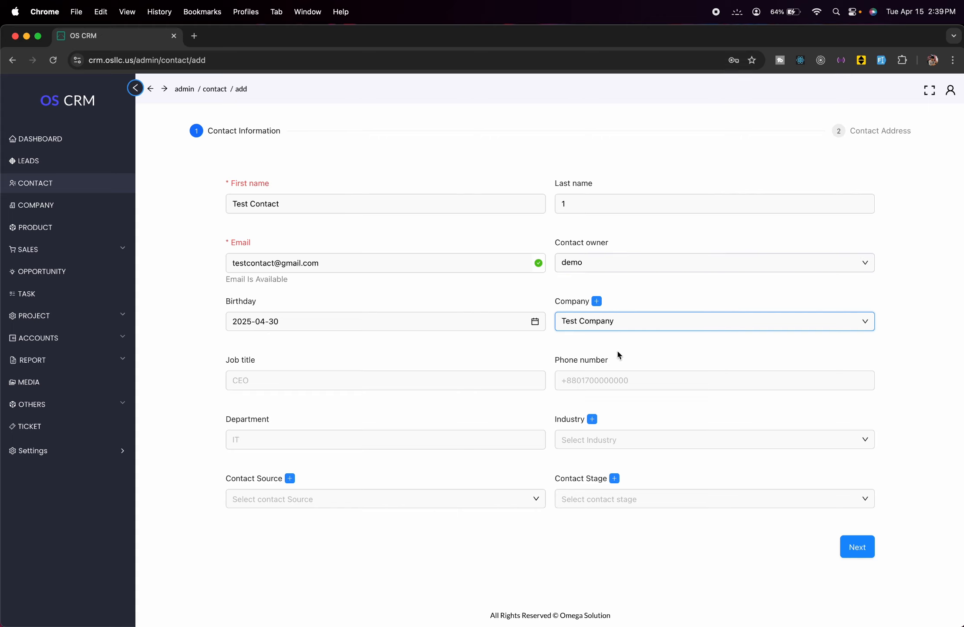
{"action": "left_click", "coordinate": [453, 381]}
{"action": "left_click", "coordinate": [453, 380]}
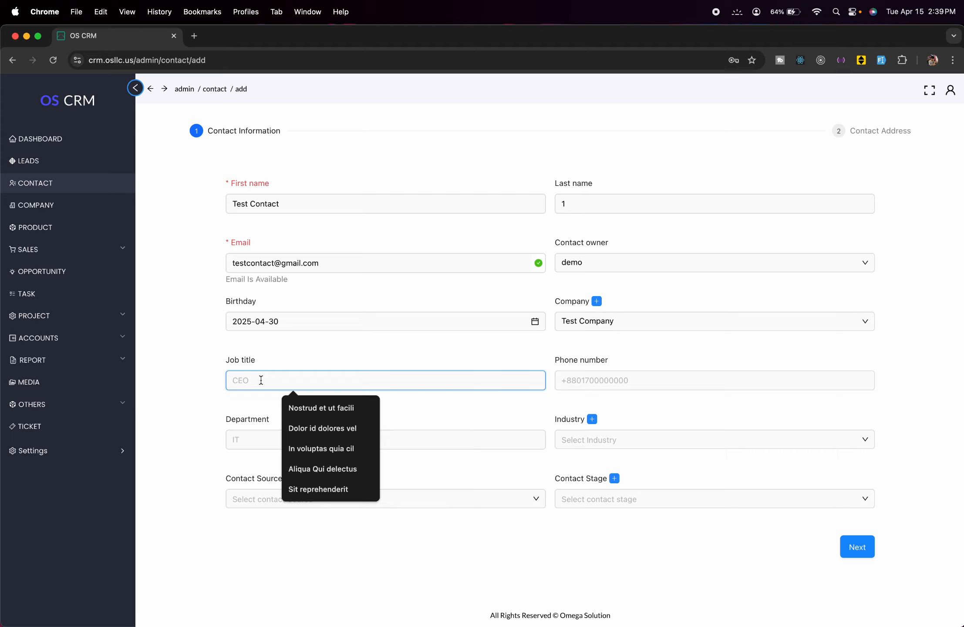
{"action": "type", "text": "M"}
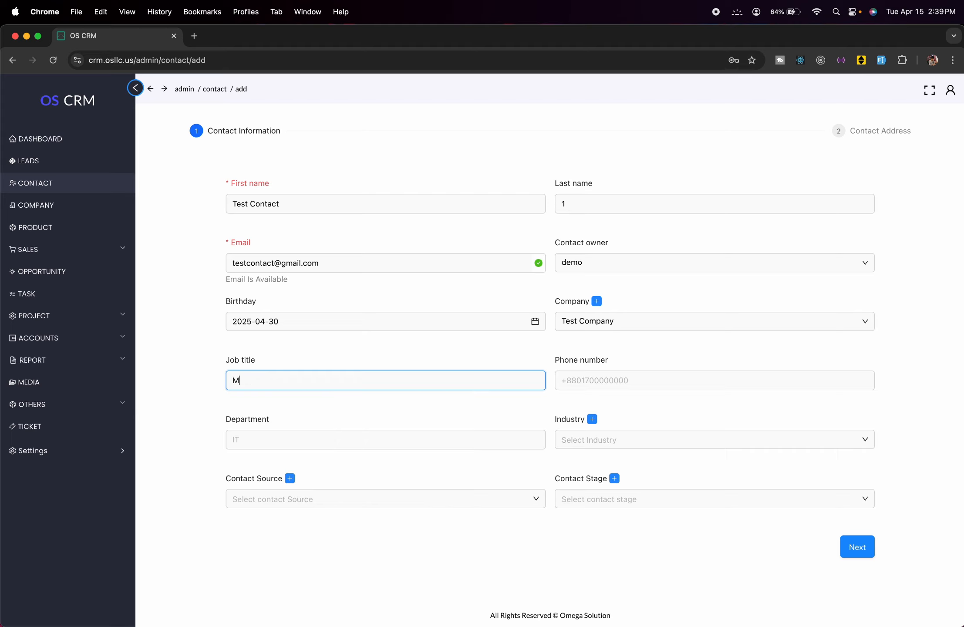
{"action": "type", "text": "anager"}
- Enter the contact's phone number and set the department to Business
{"action": "left_click", "coordinate": [603, 374]}
{"action": "type", "text": "0"}
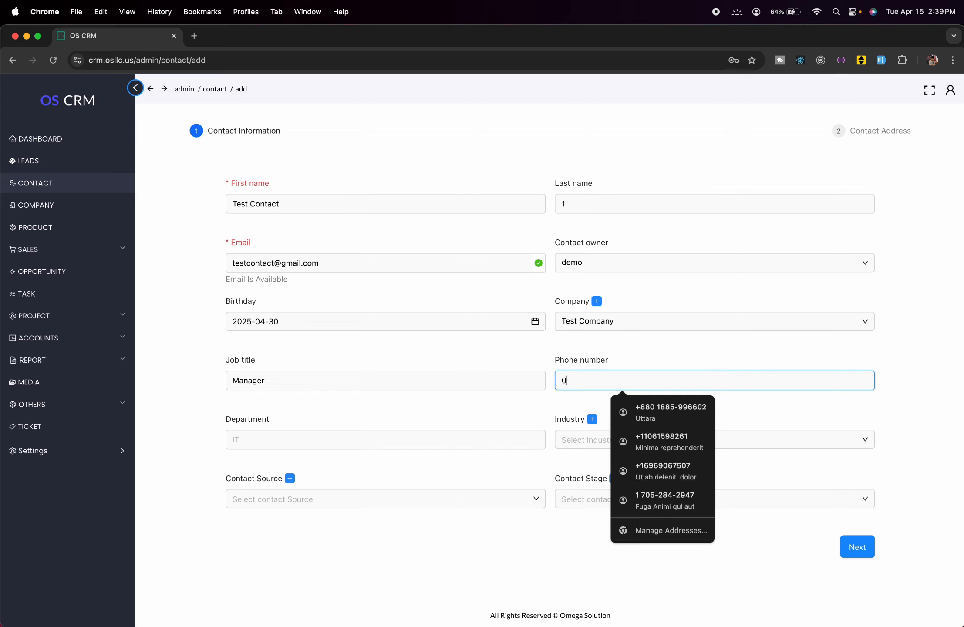
{"action": "type", "text": "00000222222"}
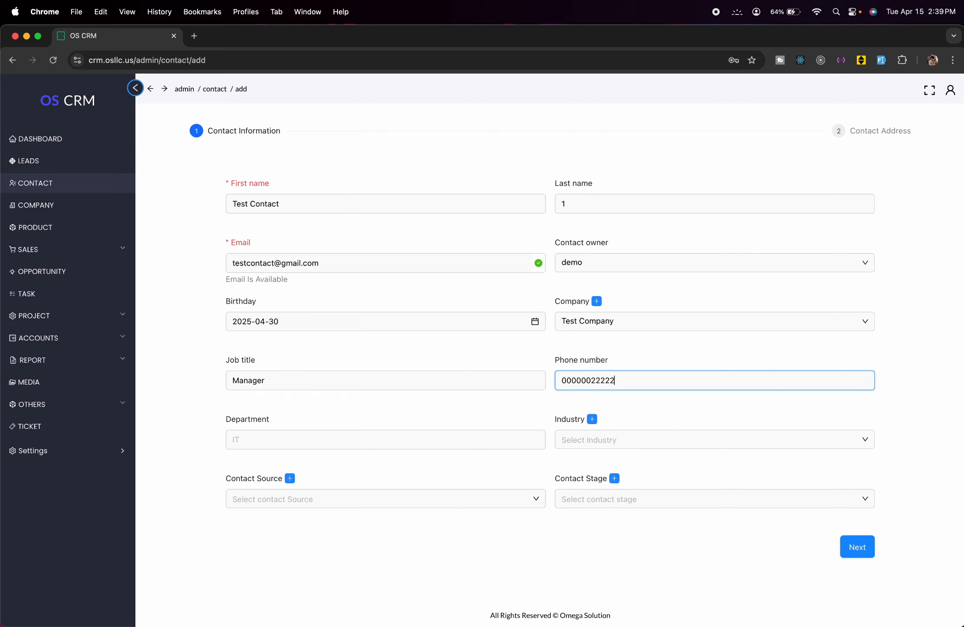
{"action": "left_click", "coordinate": [391, 438]}
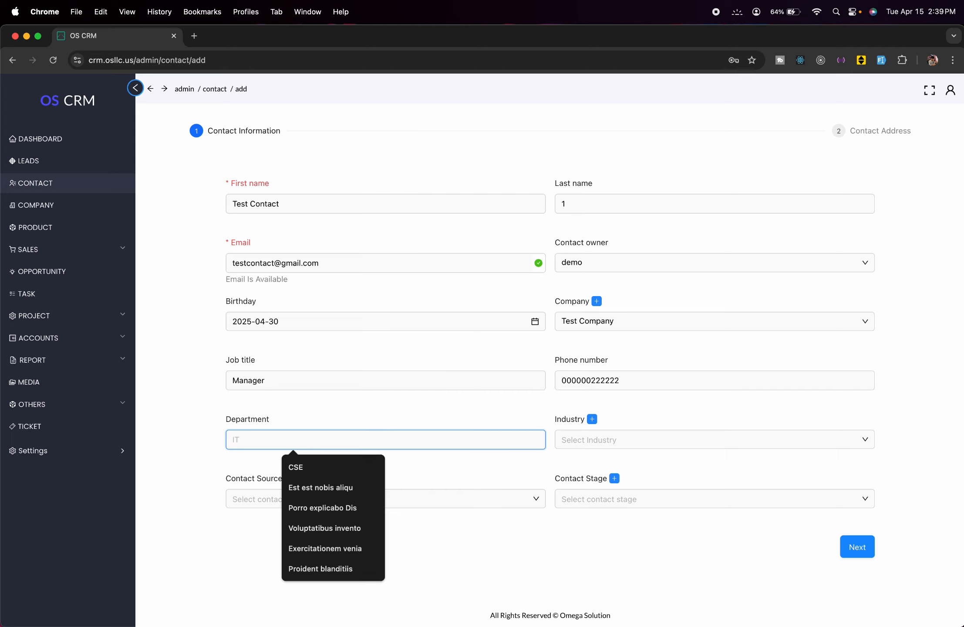
{"action": "type", "text": "Business"}
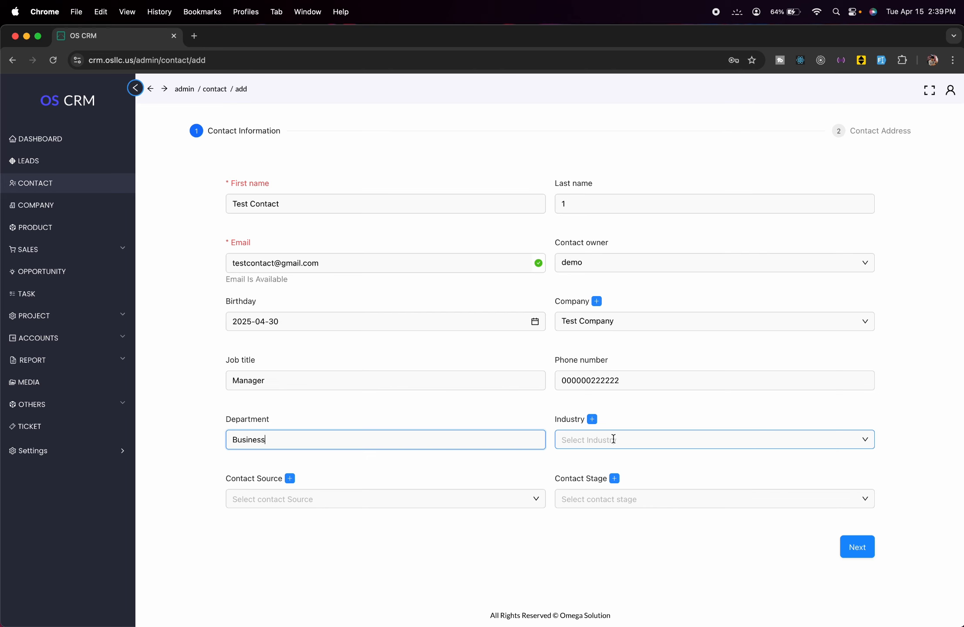
{"action": "left_click", "coordinate": [593, 419]}
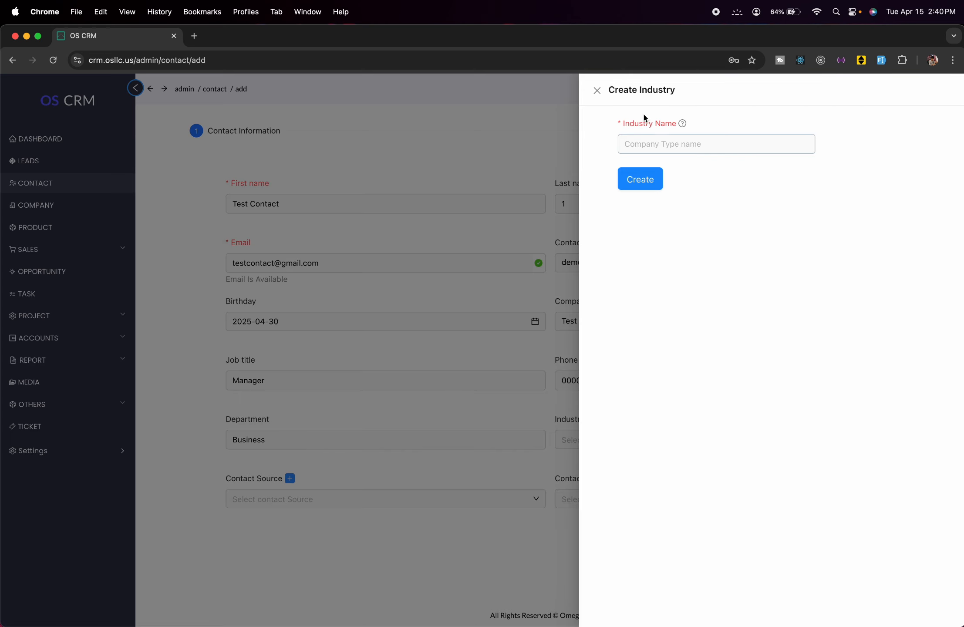
- Create a new industry 'It' and set it as the contact's industry
{"action": "left_click", "coordinate": [659, 139]}
{"action": "type", "text": "It"}
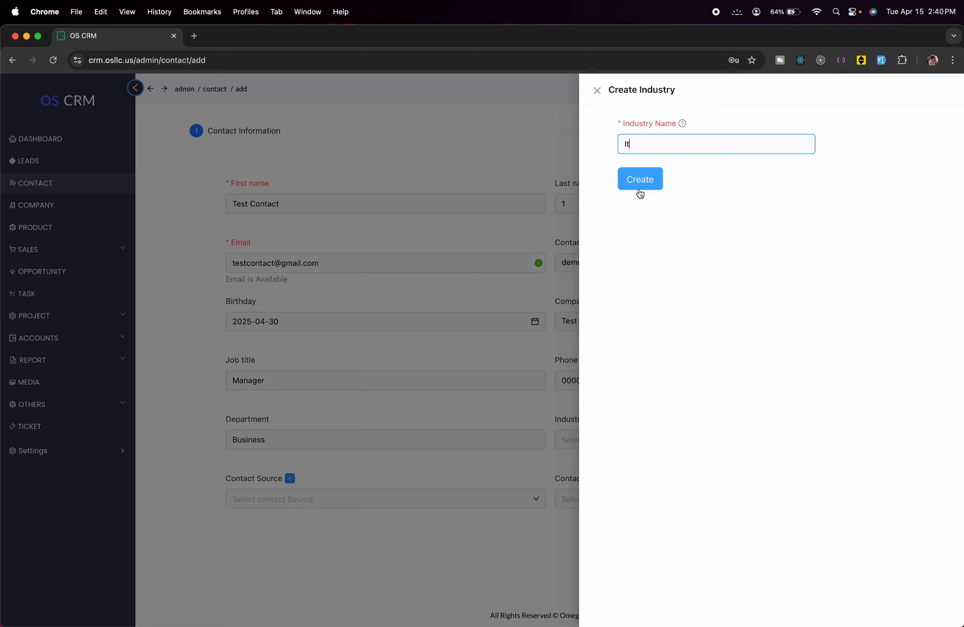
{"action": "left_click", "coordinate": [641, 192]}
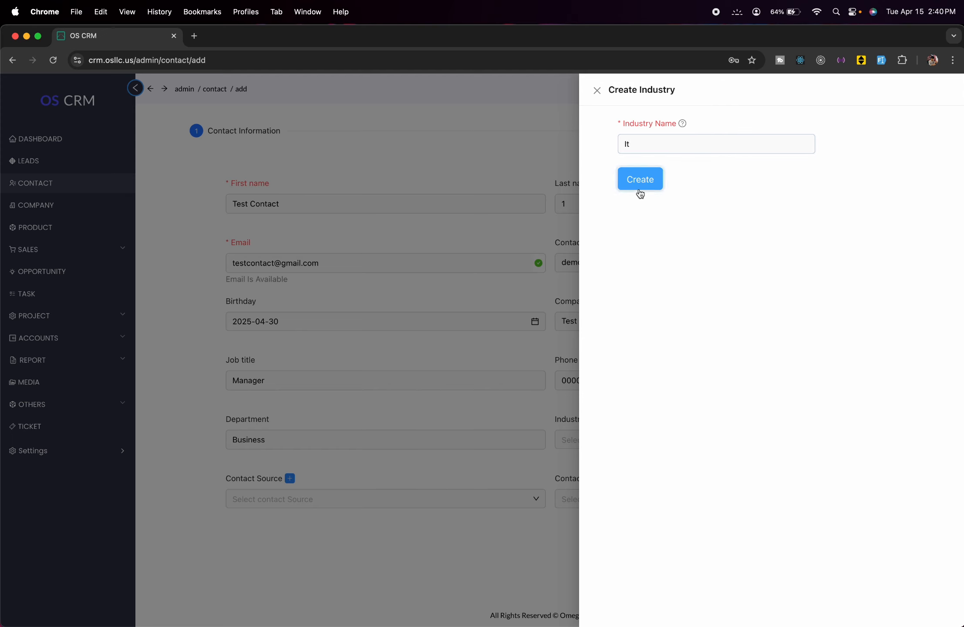
{"action": "left_click", "coordinate": [577, 300]}
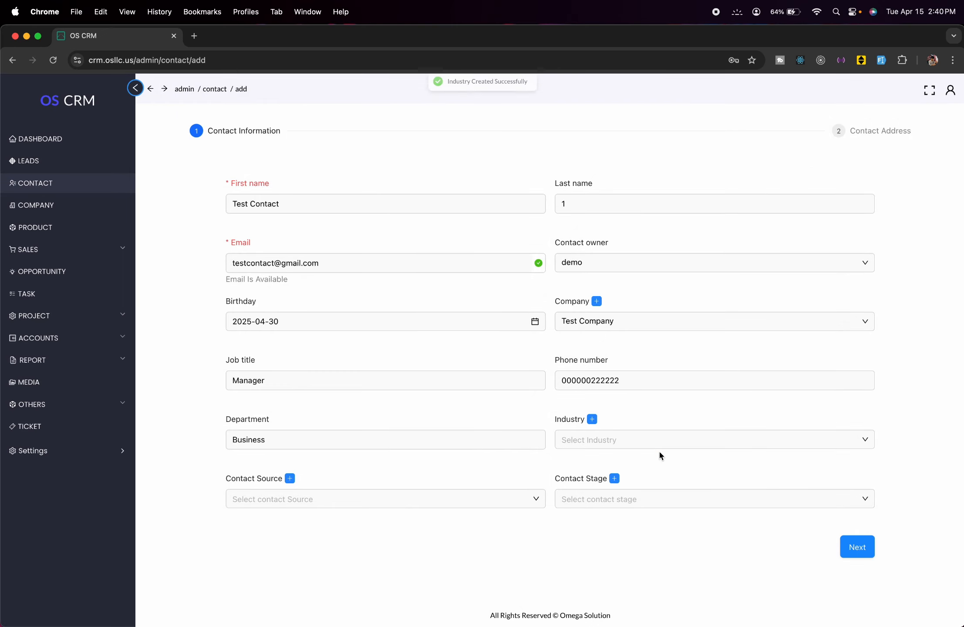
{"action": "left_click", "coordinate": [659, 447]}
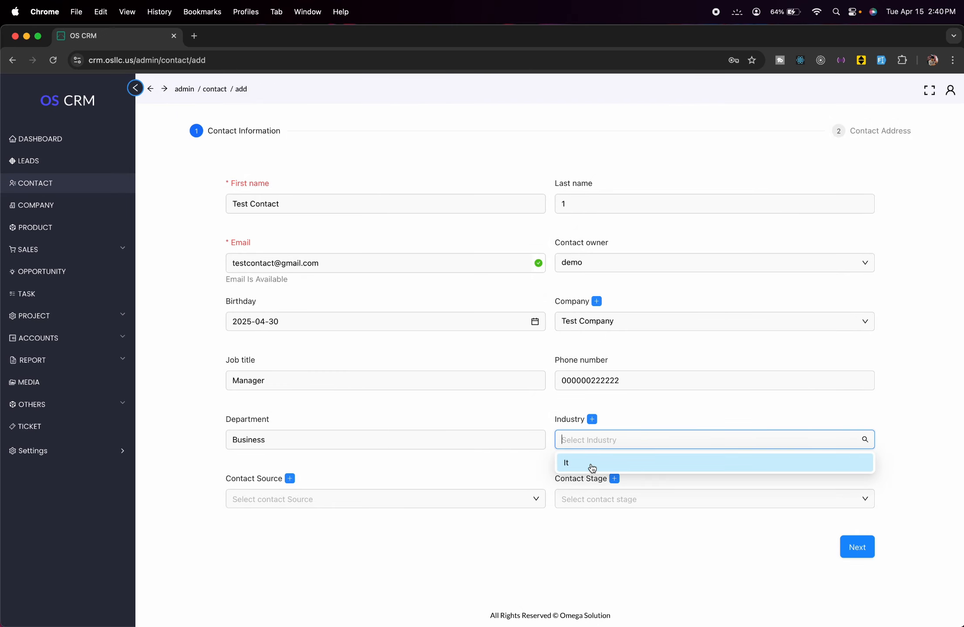
{"action": "left_click", "coordinate": [592, 464]}
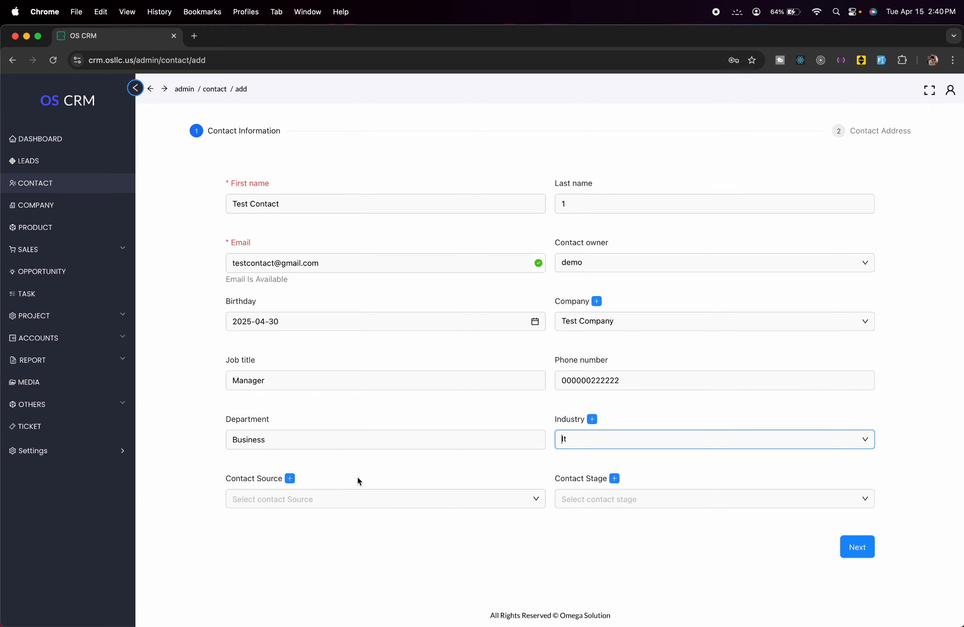
- Add a contact source named 'By Call', then set the contact source to By Ad
{"action": "left_click", "coordinate": [312, 498]}
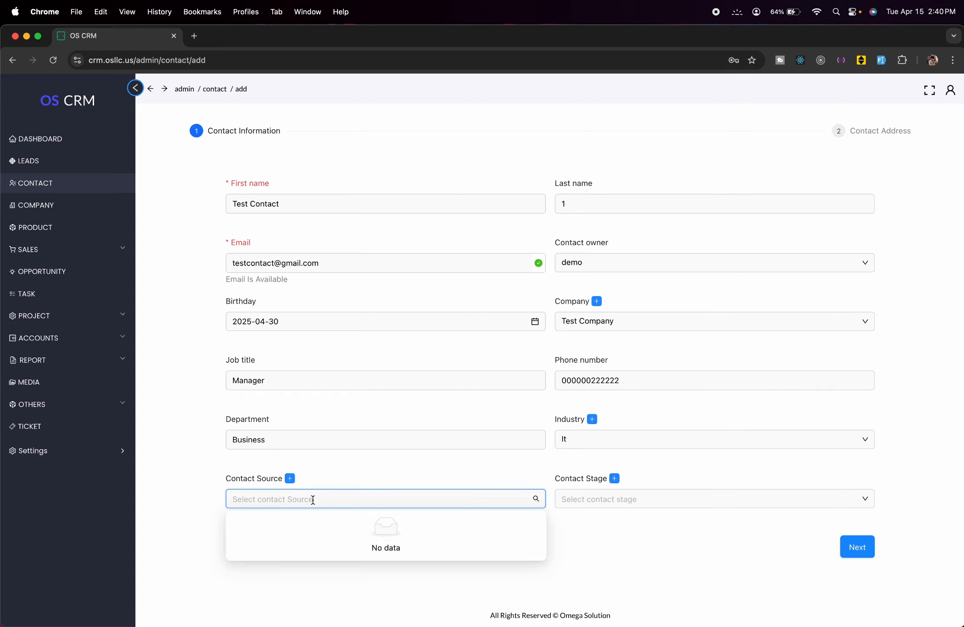
{"action": "left_click", "coordinate": [349, 469]}
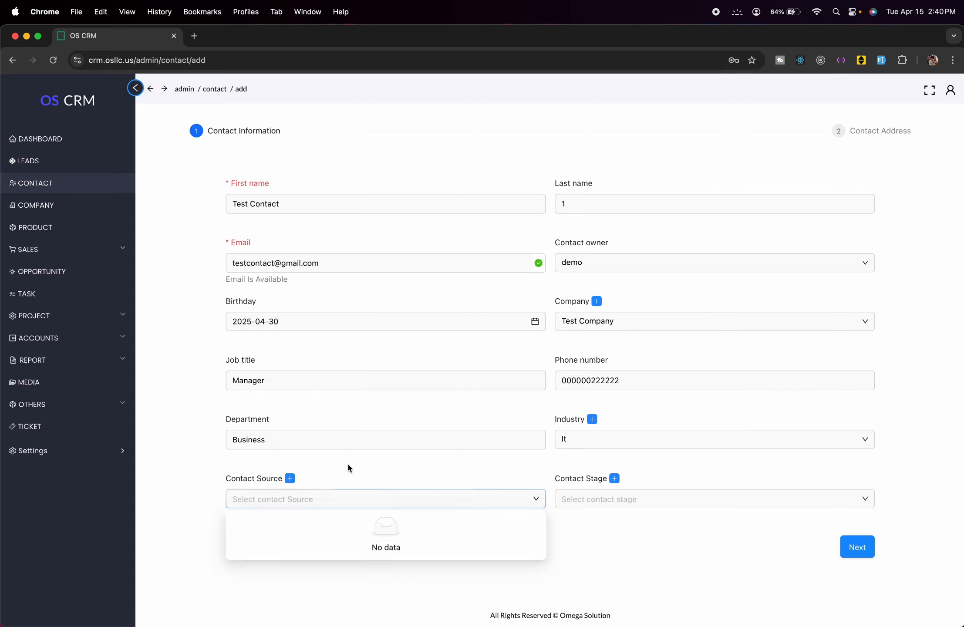
{"action": "left_click", "coordinate": [291, 478]}
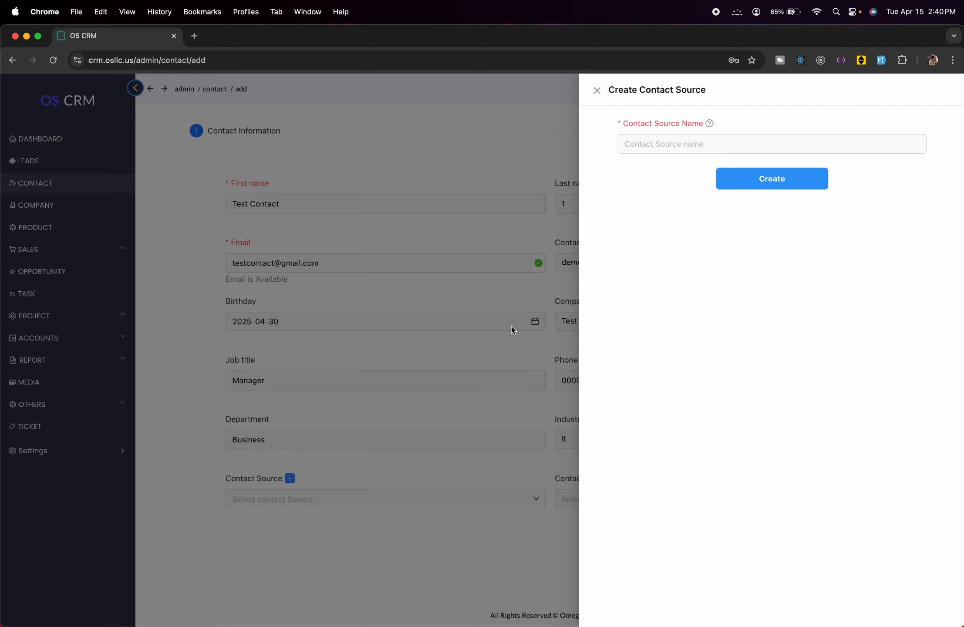
{"action": "left_click", "coordinate": [675, 144]}
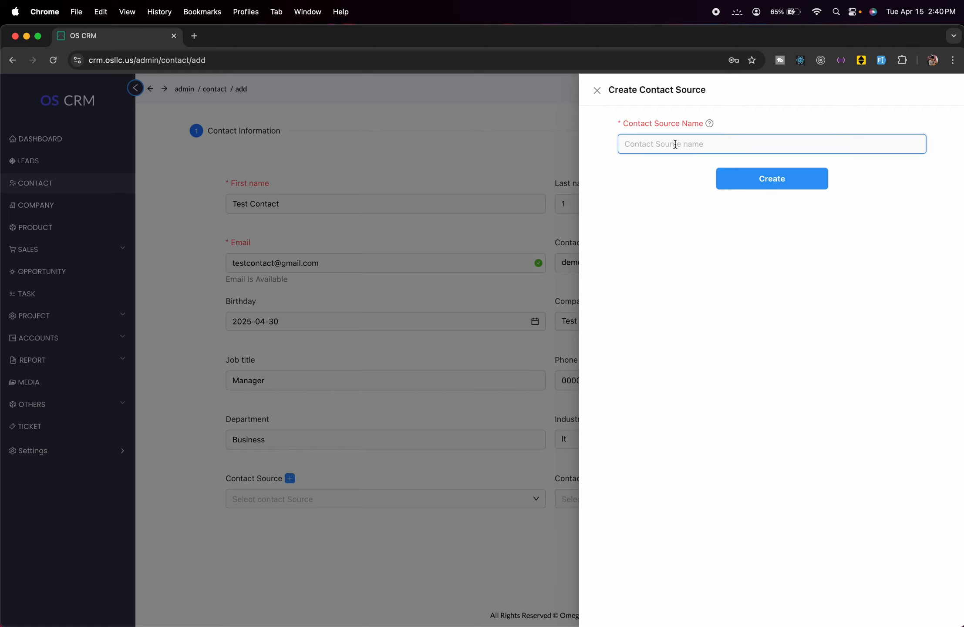
{"action": "type", "text": "B"}
{"action": "type", "text": "y Call"}
{"action": "left_click", "coordinate": [736, 179]}
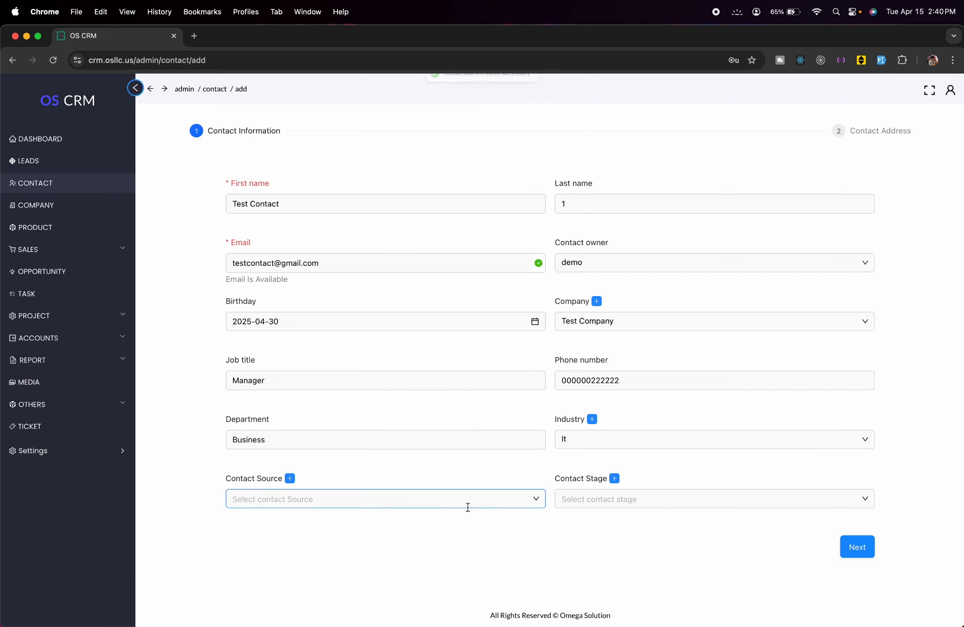
{"action": "left_click", "coordinate": [466, 505]}
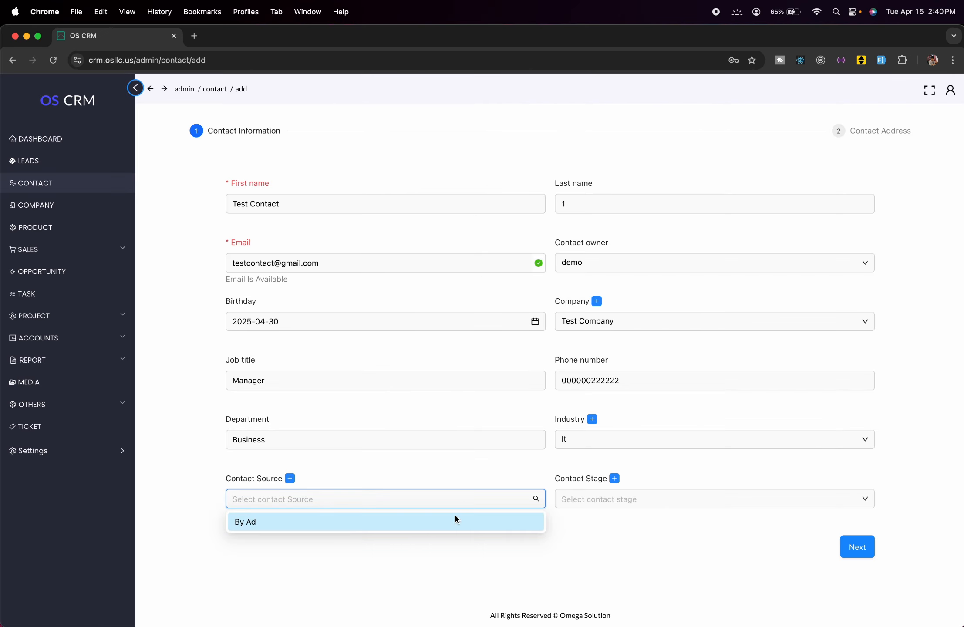
{"action": "left_click", "coordinate": [405, 523]}
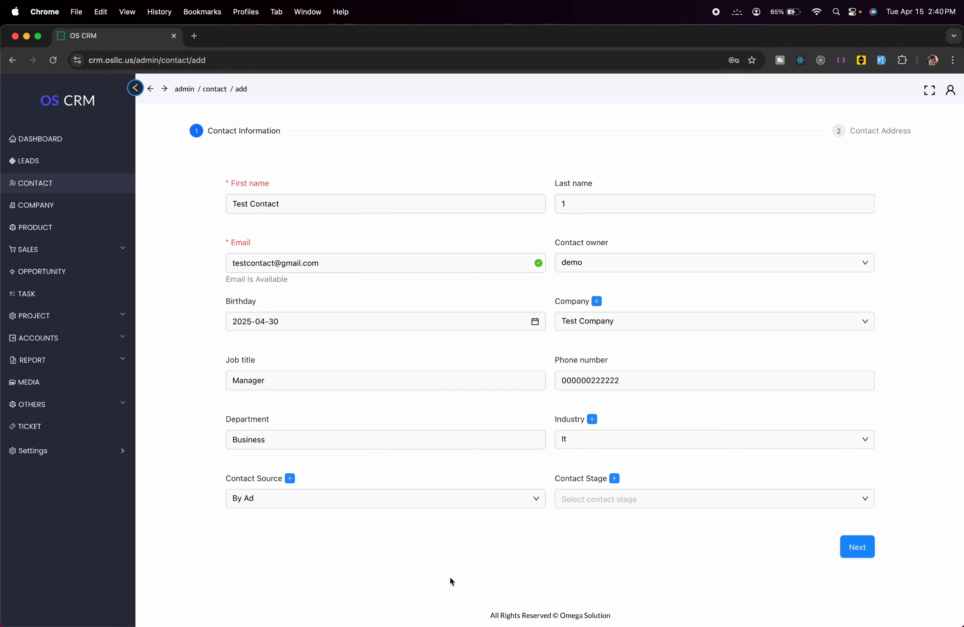
{"action": "left_click", "coordinate": [667, 498]}
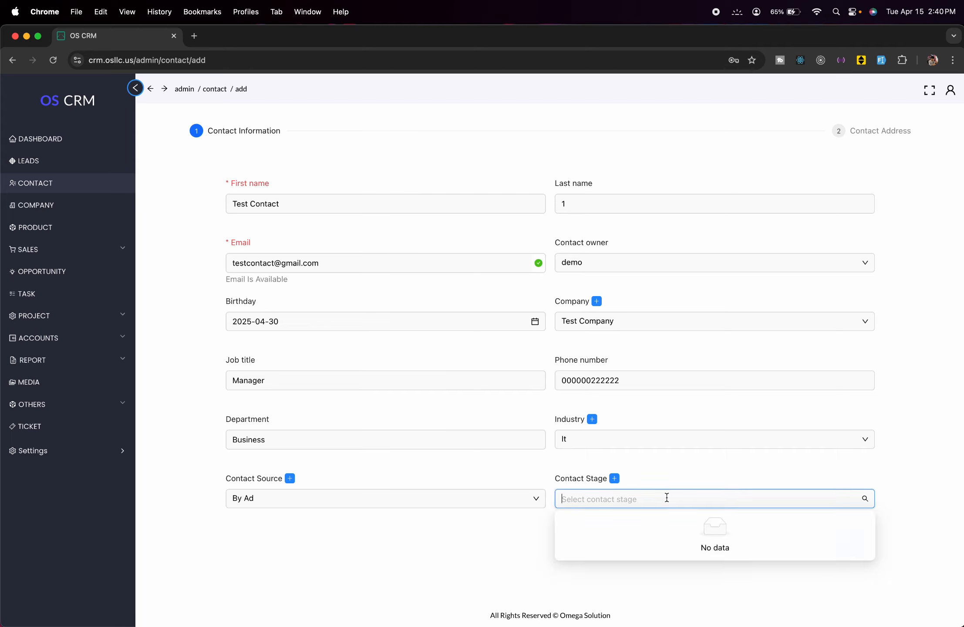
- Add a 'Contacted' stage, set it on the contact, and proceed to the address step
{"action": "left_click", "coordinate": [669, 473]}
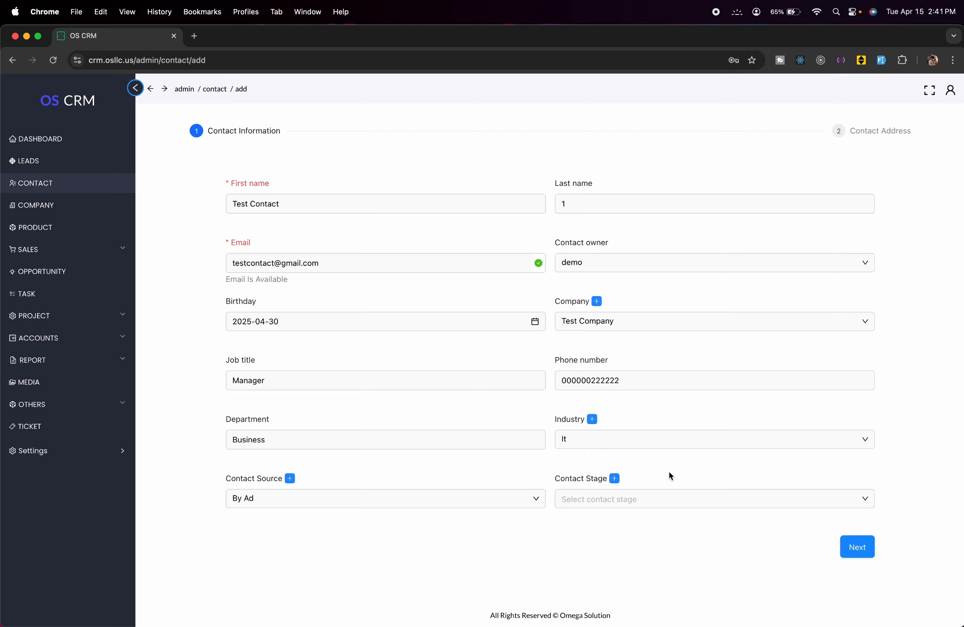
{"action": "left_click", "coordinate": [614, 479]}
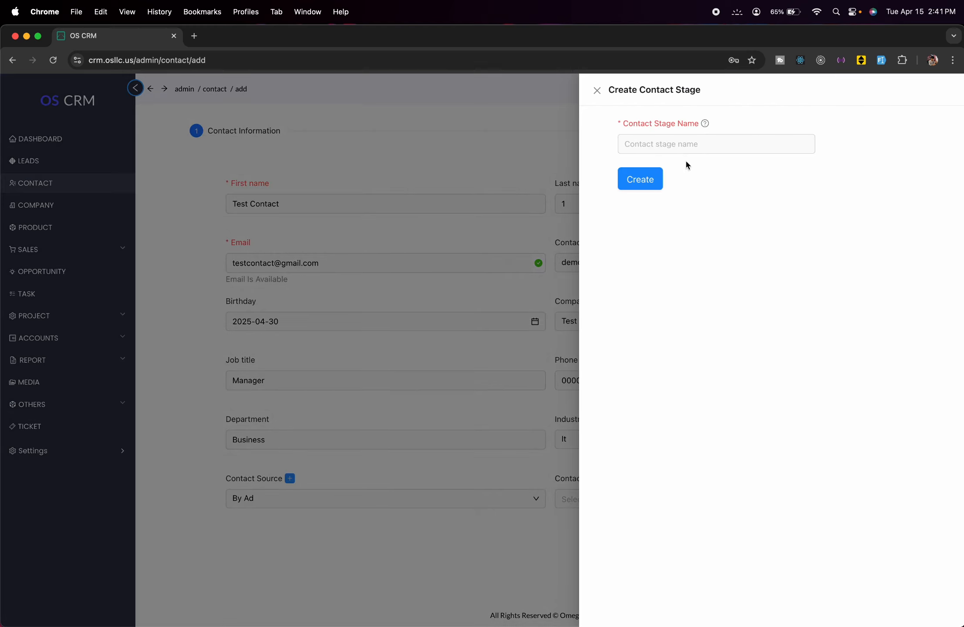
{"action": "left_click", "coordinate": [685, 145]}
{"action": "type", "text": "C"}
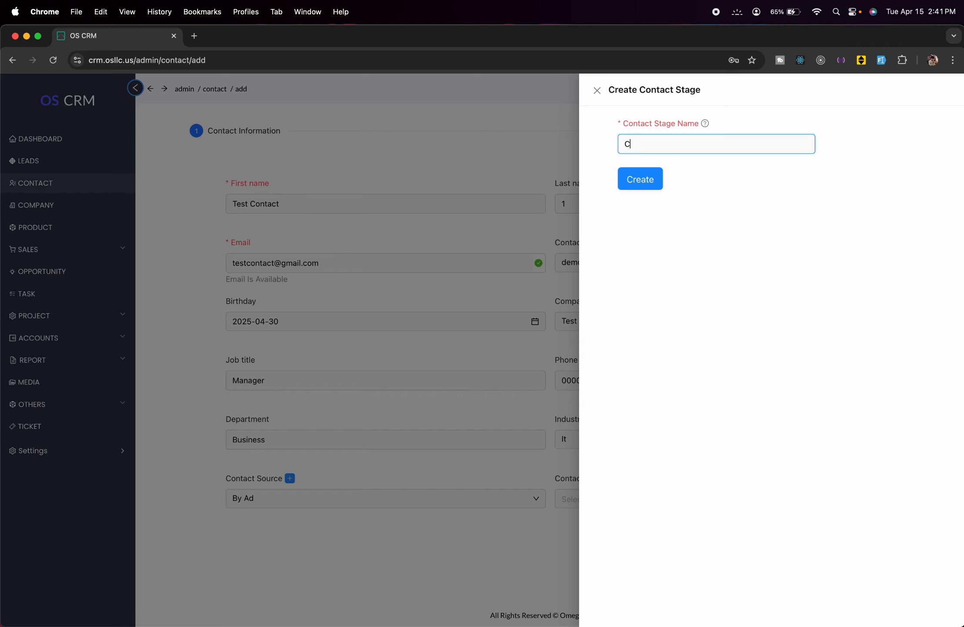
{"action": "type", "text": "ontacted"}
{"action": "left_click", "coordinate": [648, 172]}
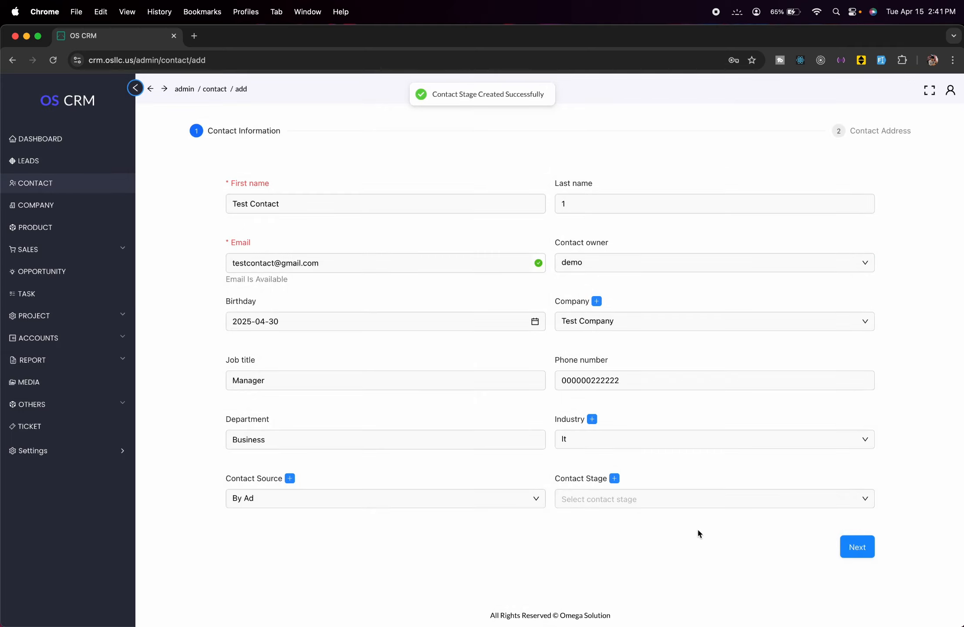
{"action": "left_click", "coordinate": [705, 500]}
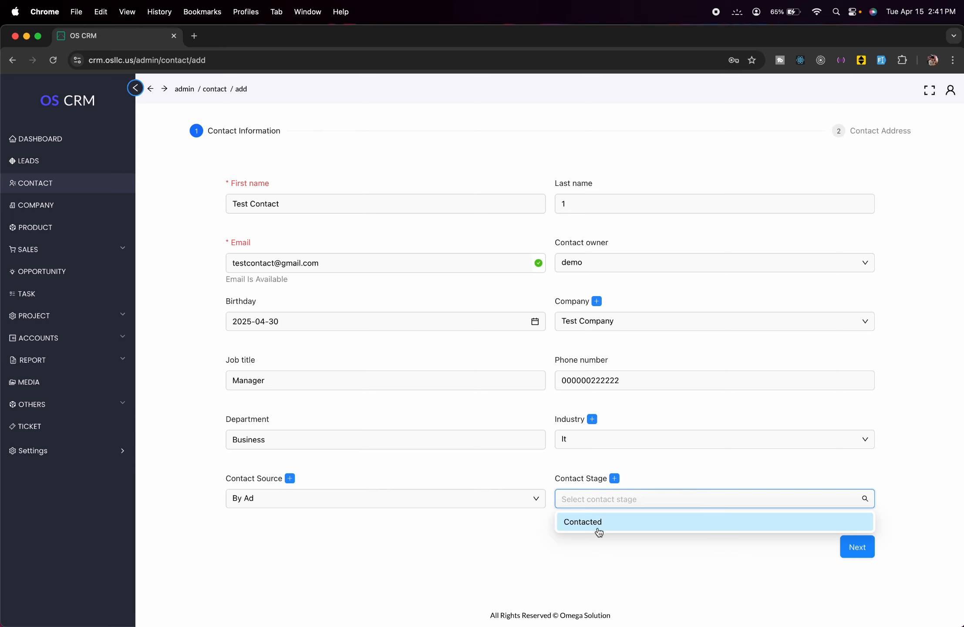
{"action": "left_click", "coordinate": [597, 527]}
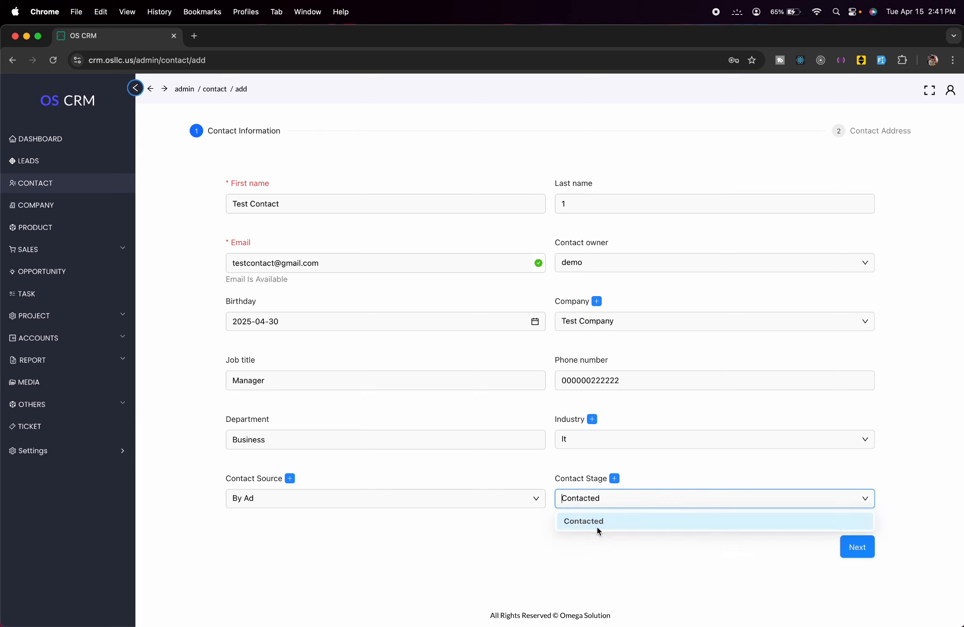
{"action": "left_click", "coordinate": [844, 551]}
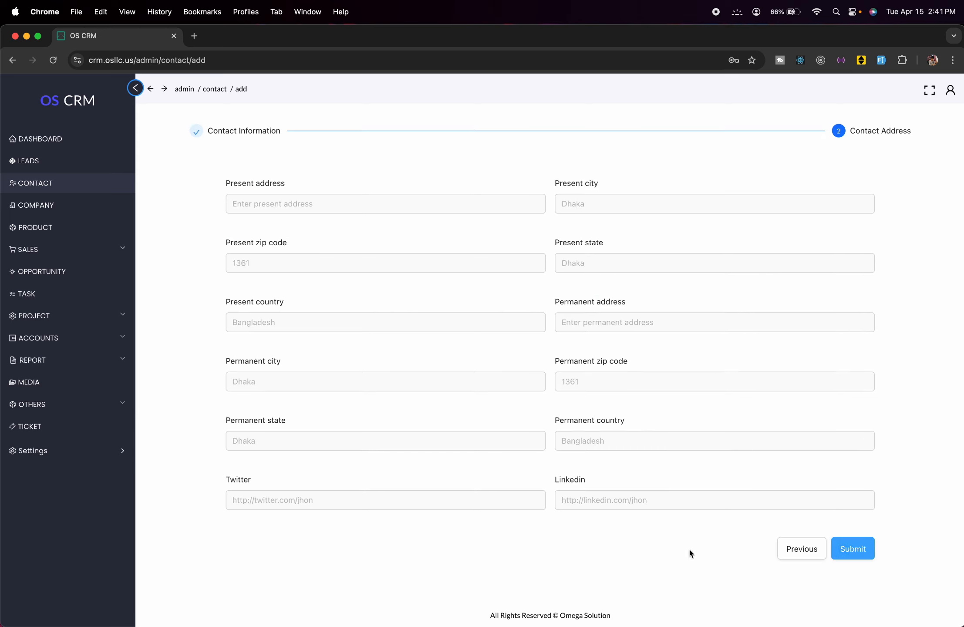
- Enter Bangladesh as the permanent country, leaving the other address fields empty
{"action": "left_click", "coordinate": [296, 207]}
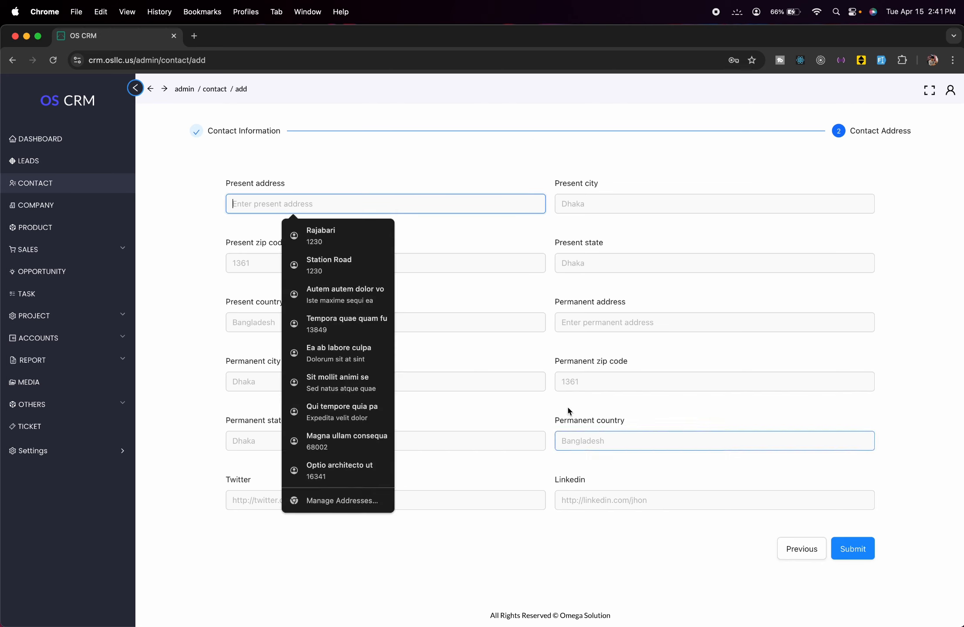
{"action": "left_click", "coordinate": [512, 167]}
{"action": "left_click", "coordinate": [622, 437]}
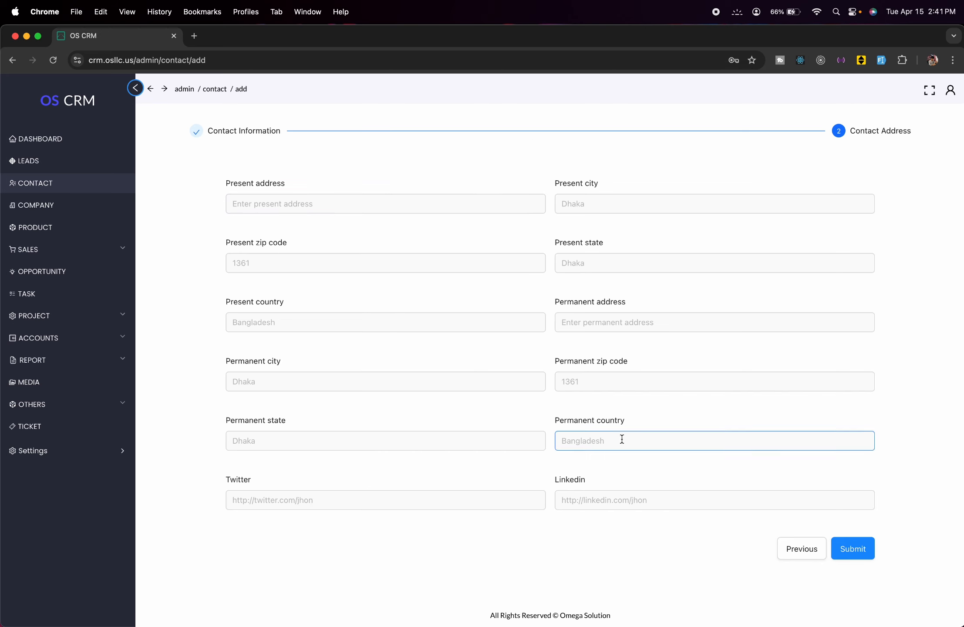
{"action": "type", "text": "Ba"}
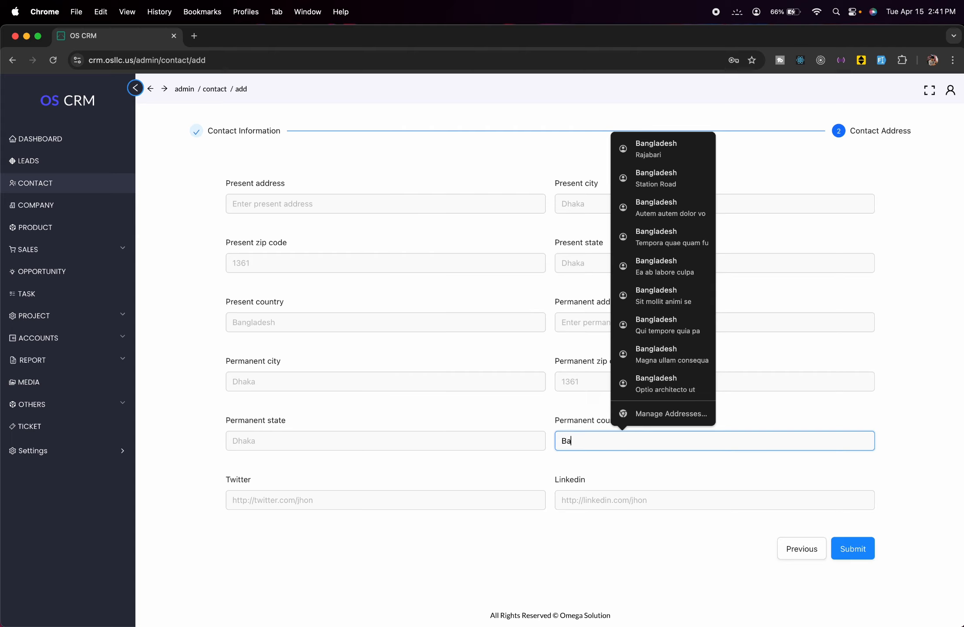
{"action": "type", "text": "ngladesh"}
{"action": "left_click", "coordinate": [518, 521]}
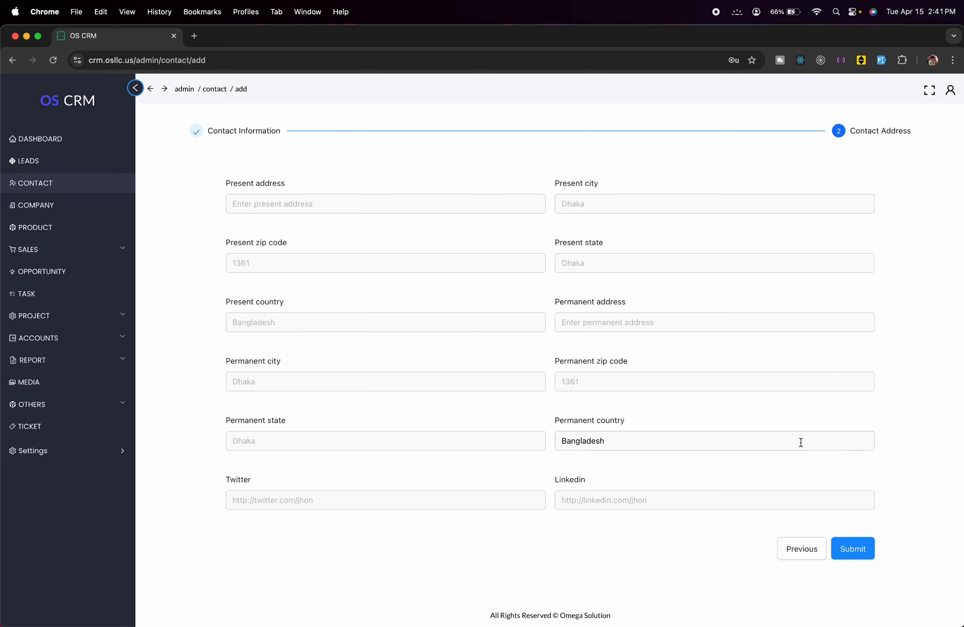
- Submit Test Contact 1 and review the saved contact page
{"action": "left_click", "coordinate": [865, 561]}
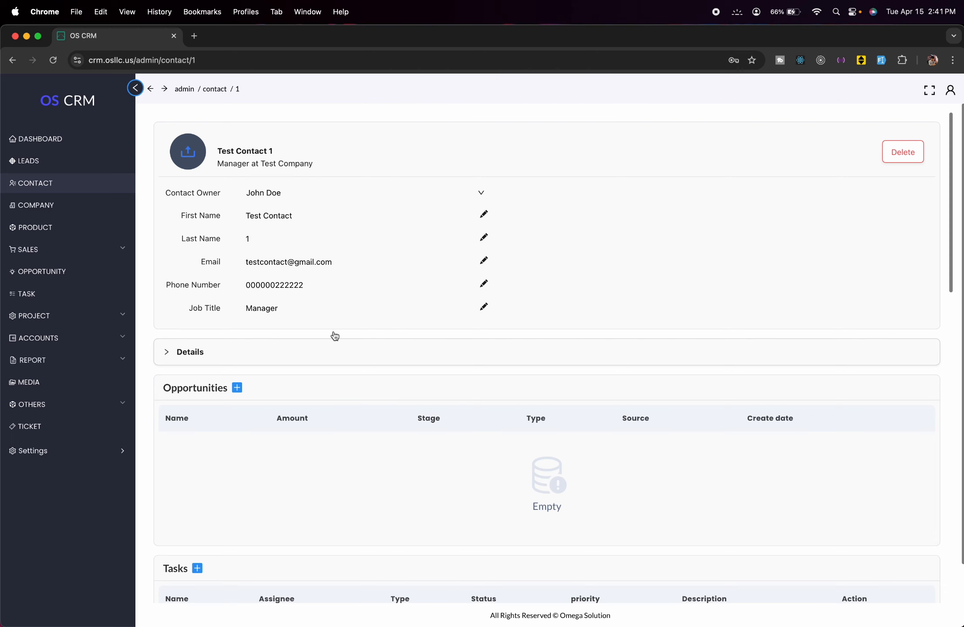
{"action": "scroll", "coordinate": [488, 417], "scroll_direction": "down", "scroll_amount": 2}
{"action": "scroll", "coordinate": [488, 417], "scroll_direction": "down", "scroll_amount": 10}
{"action": "scroll", "coordinate": [488, 417], "scroll_direction": "up", "scroll_amount": 15}
- Switch between the Contact and Company lists, ending on the Company list showing Test Company
{"action": "left_click", "coordinate": [88, 187]}
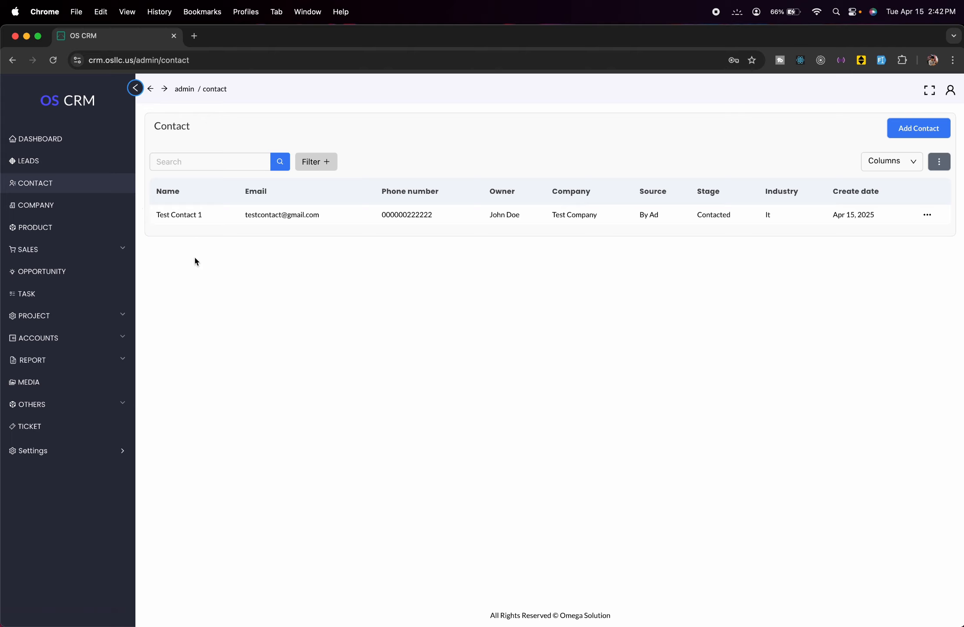
{"action": "left_click", "coordinate": [95, 204]}
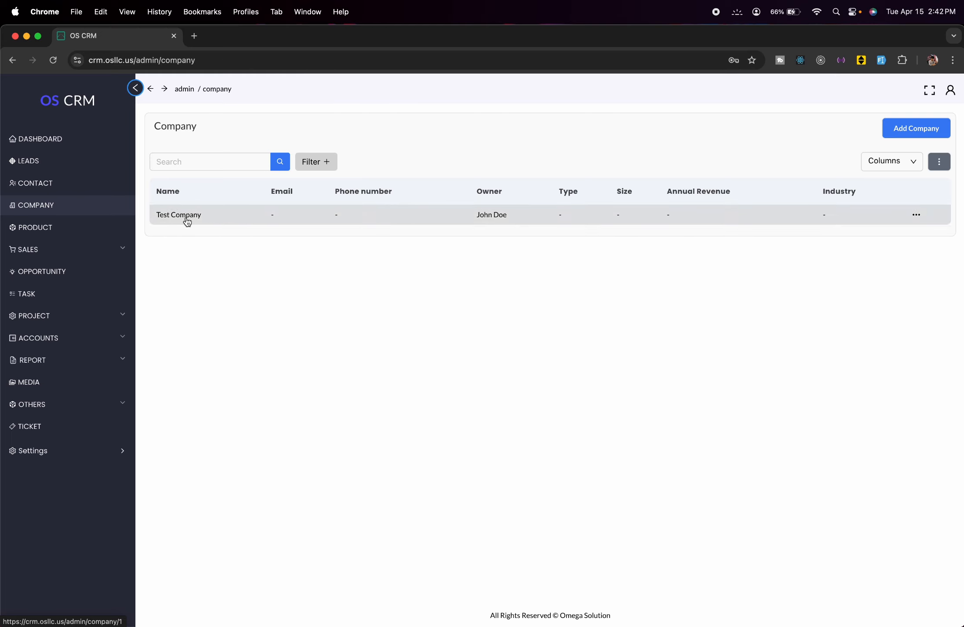
{"action": "left_click", "coordinate": [92, 185]}
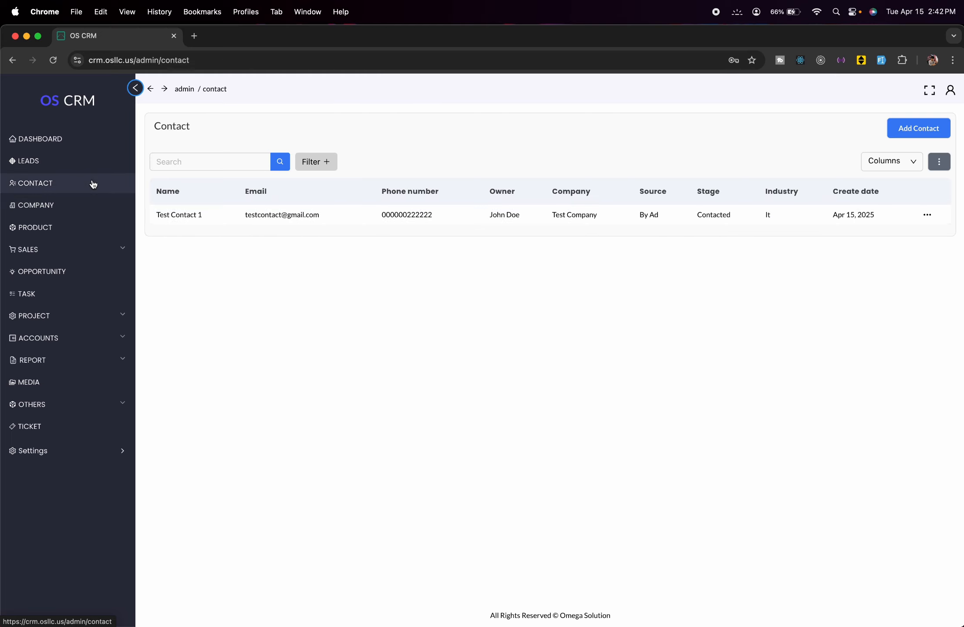
{"action": "left_click", "coordinate": [75, 203]}
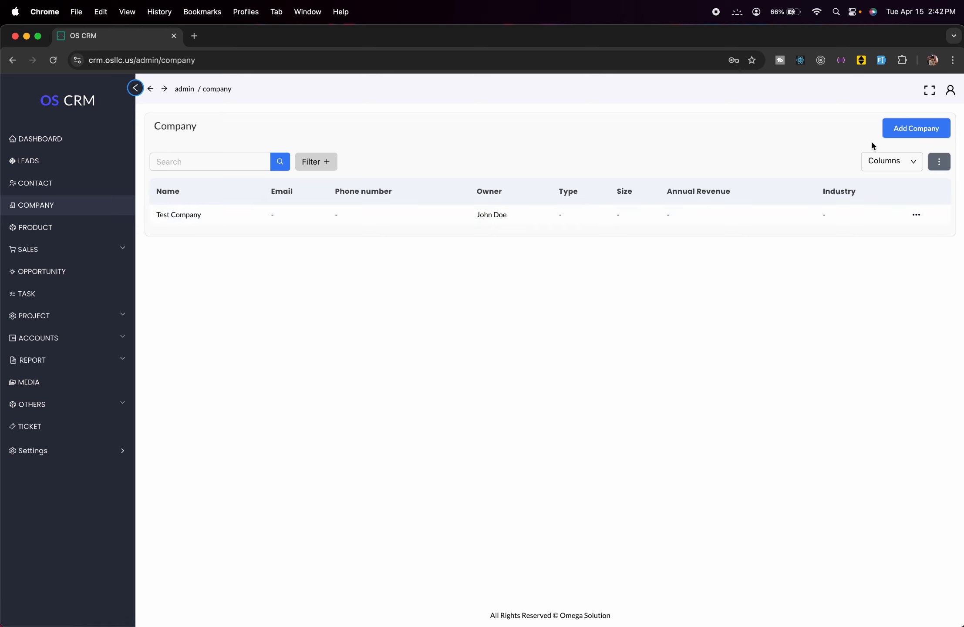
- Start a new company named 'test company 1' with admin as owner
{"action": "left_click", "coordinate": [908, 128]}
{"action": "left_click", "coordinate": [336, 196]}
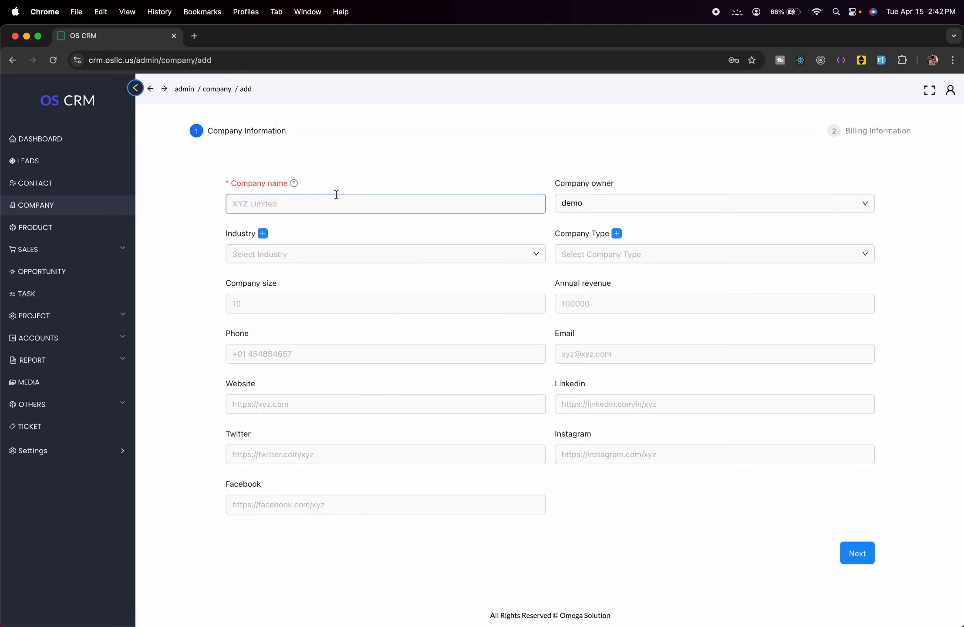
{"action": "type", "text": "test "}
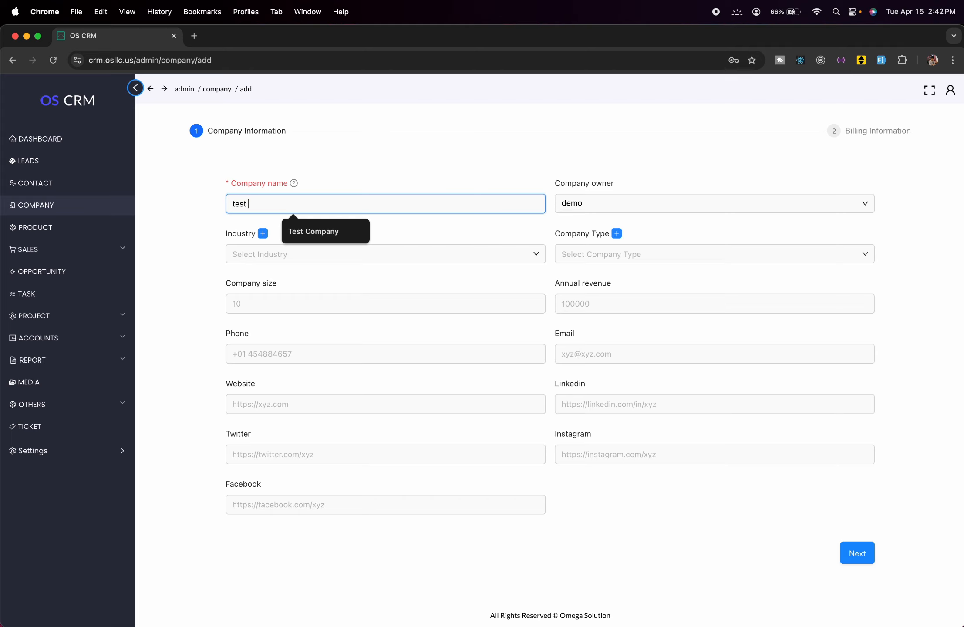
{"action": "type", "text": "company 1"}
{"action": "left_click", "coordinate": [665, 204]}
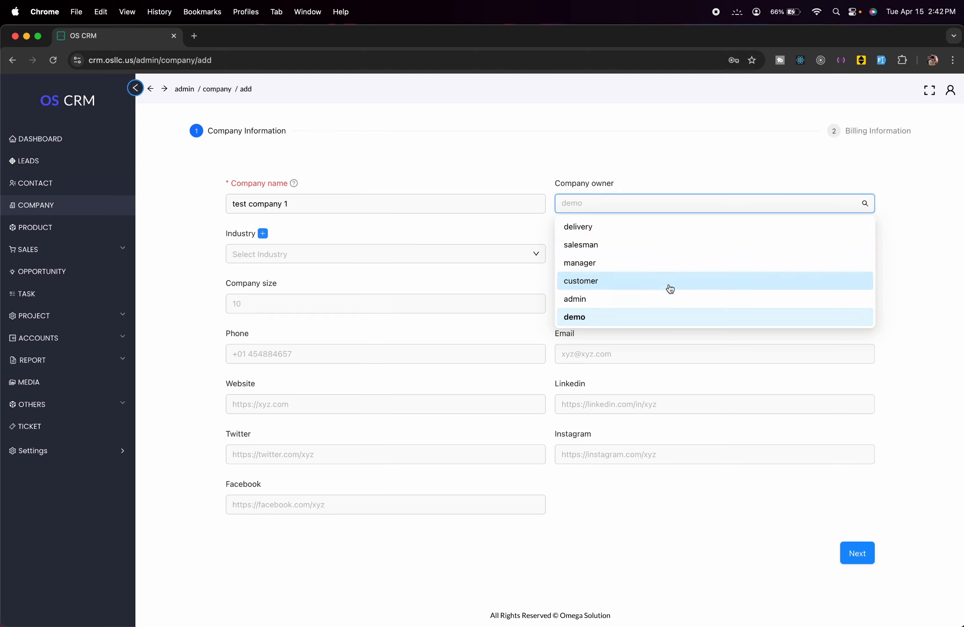
{"action": "left_click", "coordinate": [662, 299]}
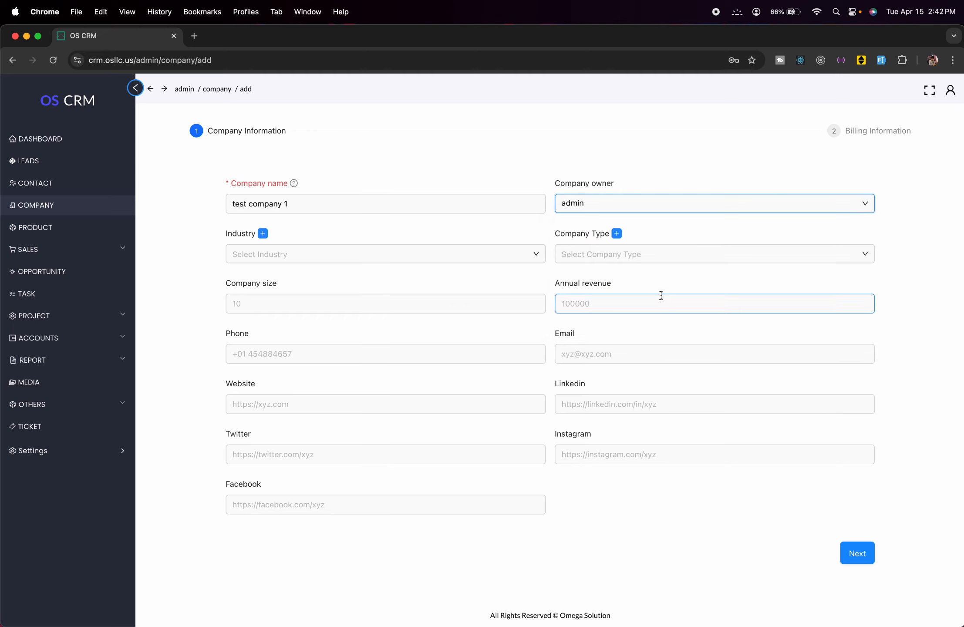
- Create a new industry 'Clothing' and set it as the company's industry
{"action": "left_click", "coordinate": [336, 254]}
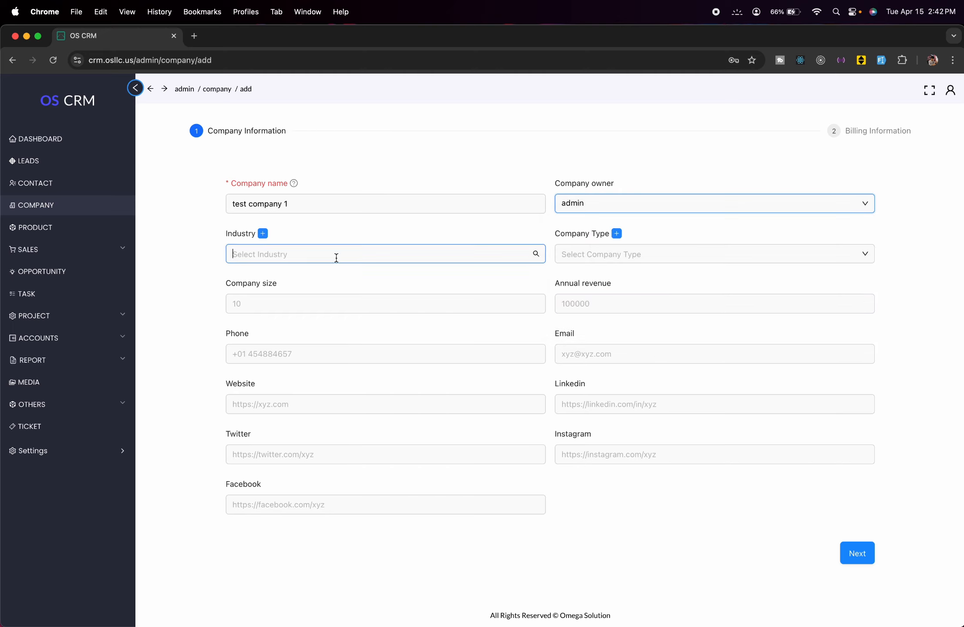
{"action": "left_click", "coordinate": [263, 233]}
{"action": "left_click", "coordinate": [669, 146]}
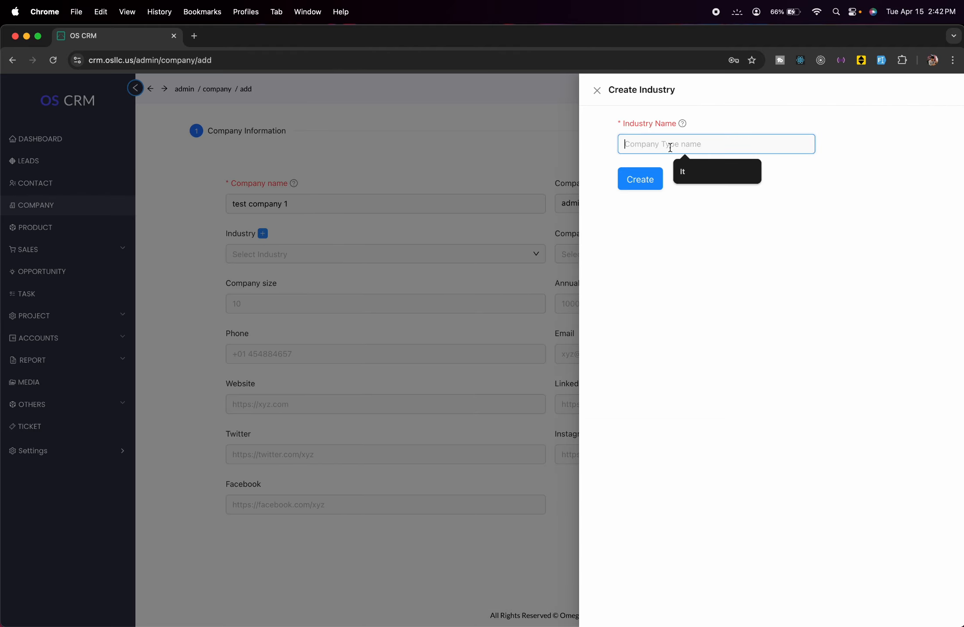
{"action": "type", "text": "Clothing"}
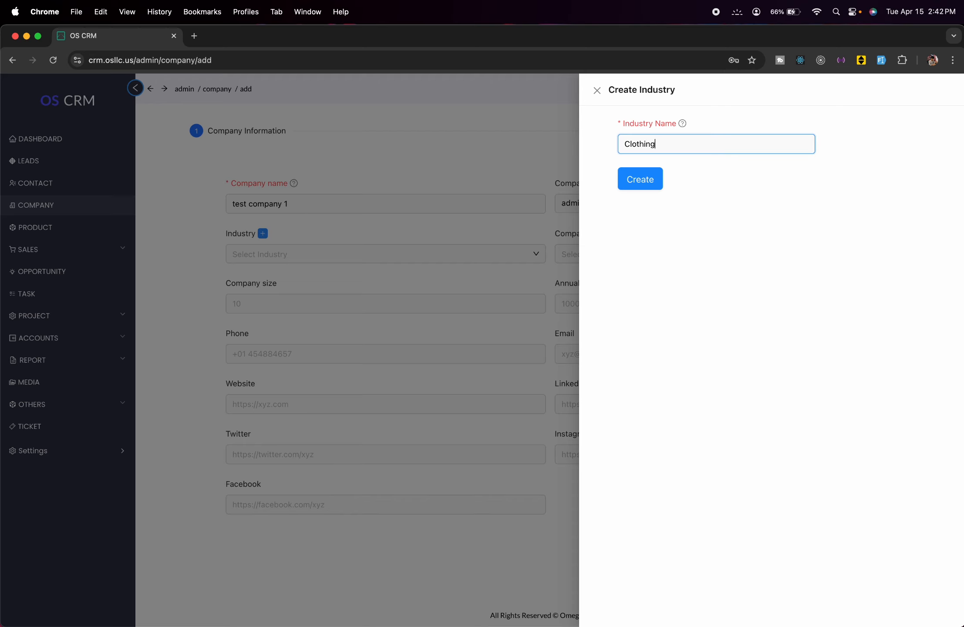
{"action": "left_click", "coordinate": [640, 179]}
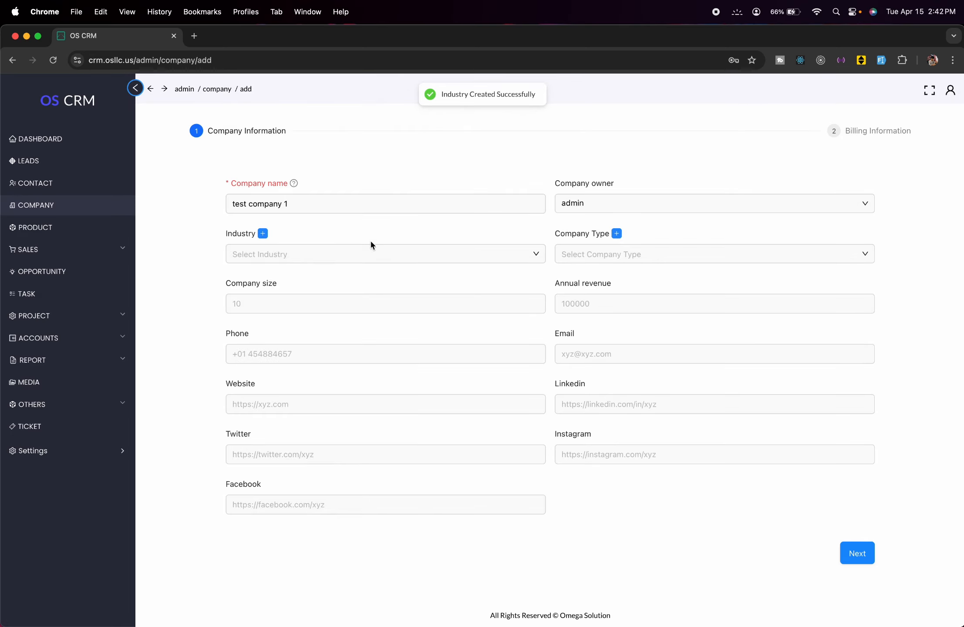
{"action": "left_click", "coordinate": [373, 253]}
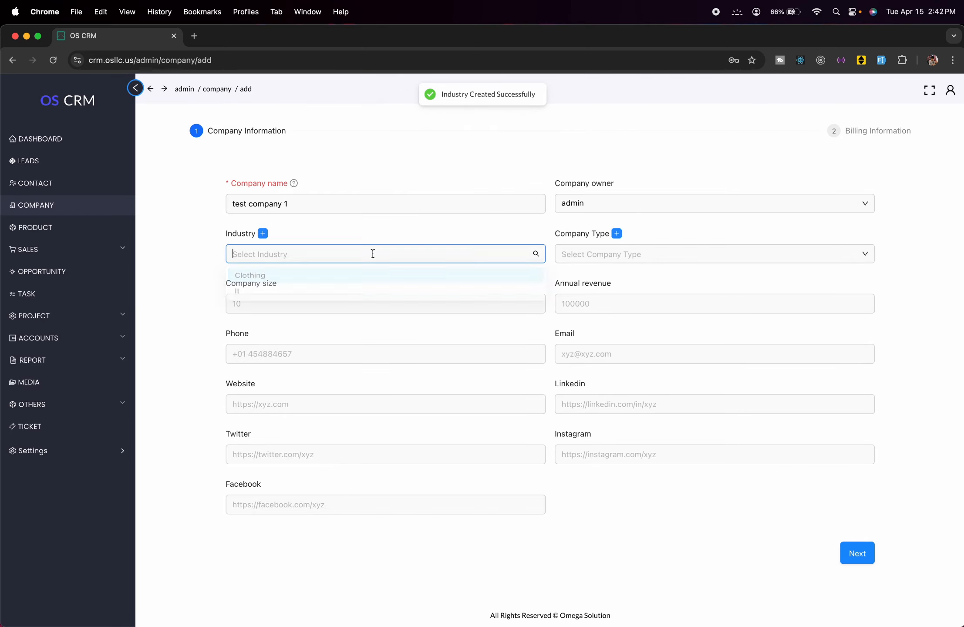
{"action": "left_click", "coordinate": [333, 278]}
- Create a company type 'Knitting' and assign it to the company
{"action": "left_click", "coordinate": [673, 252]}
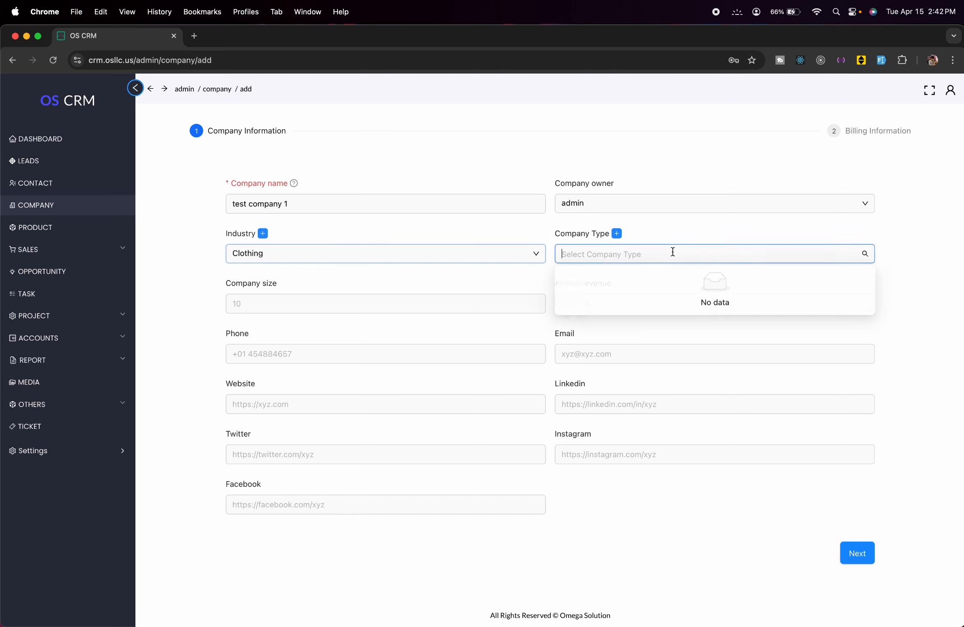
{"action": "left_click", "coordinate": [650, 220]}
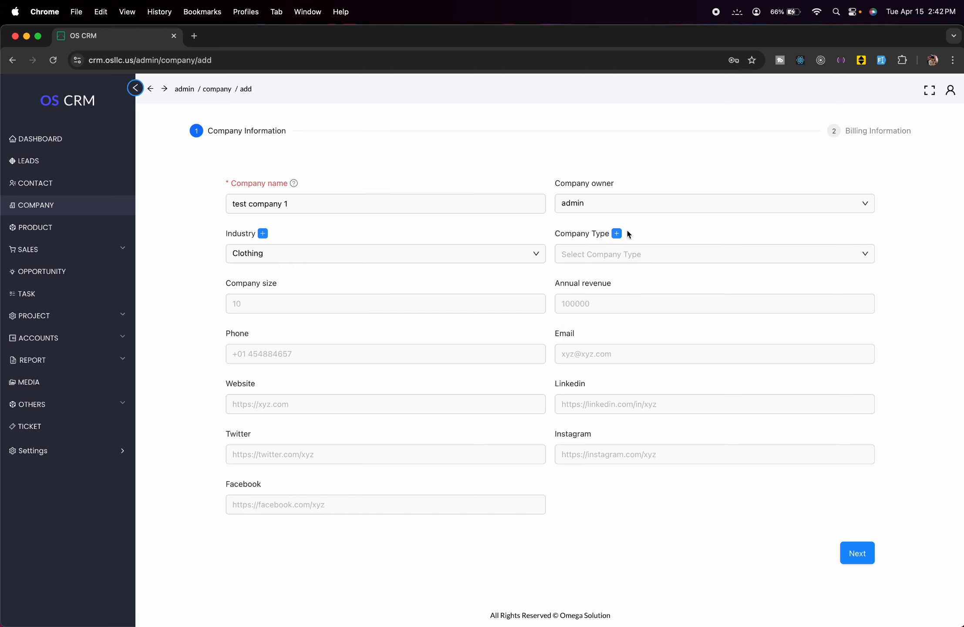
{"action": "left_click", "coordinate": [616, 234]}
{"action": "left_click", "coordinate": [686, 141]}
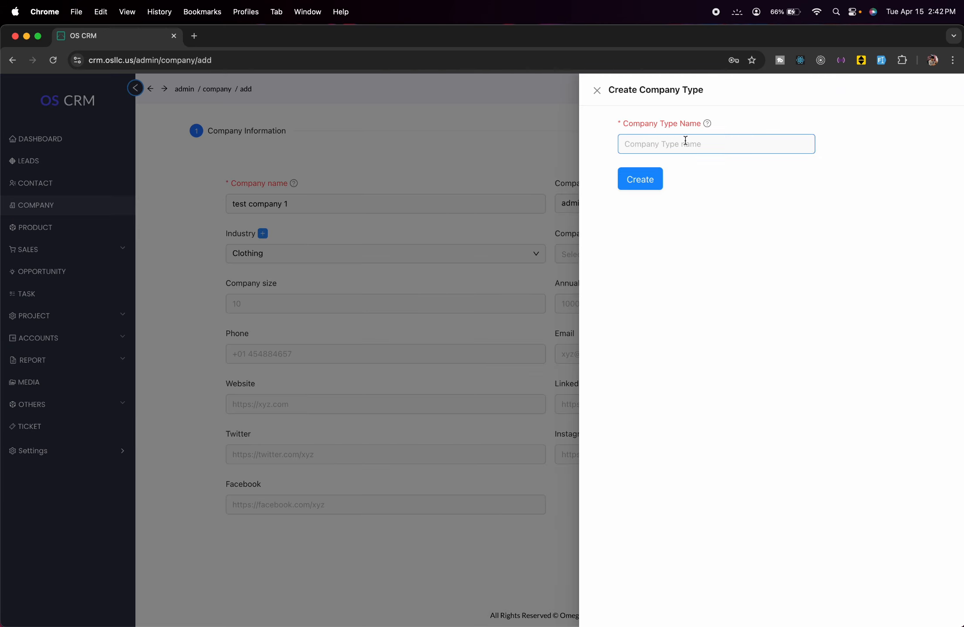
{"action": "type", "text": "Knitting"}
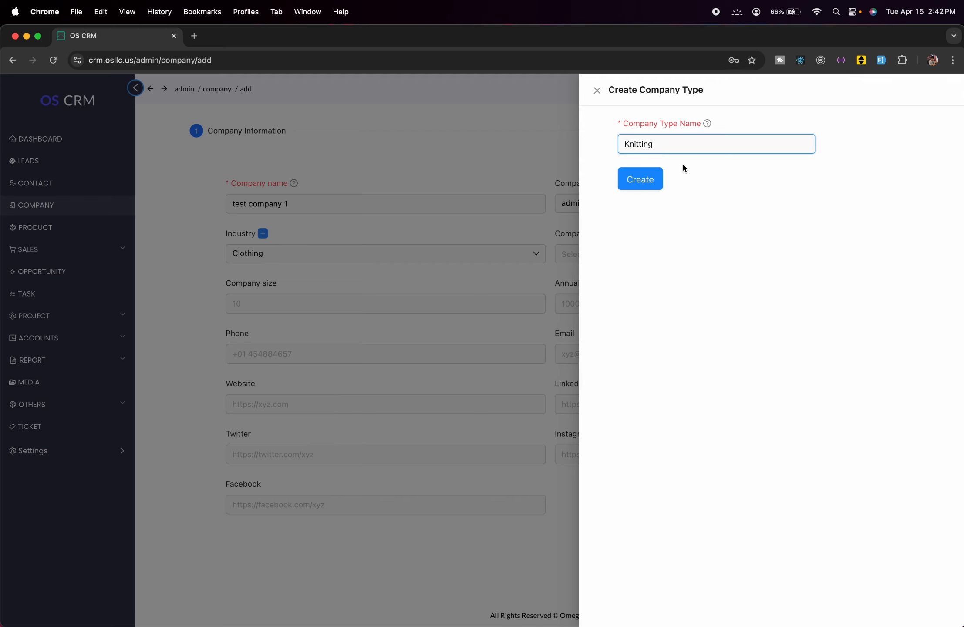
{"action": "left_click", "coordinate": [640, 179]}
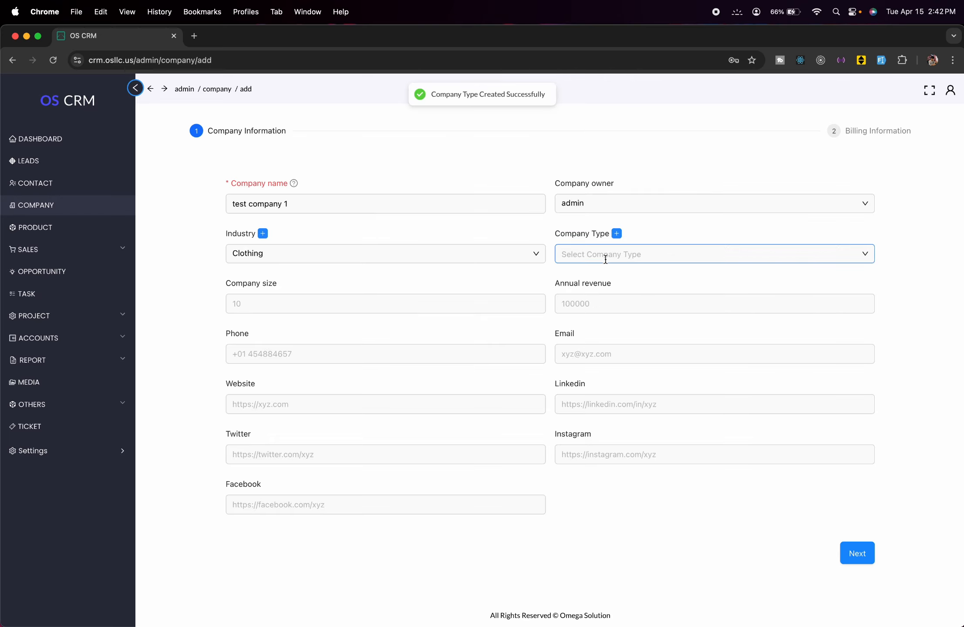
{"action": "left_click", "coordinate": [606, 257]}
{"action": "left_click", "coordinate": [607, 278]}
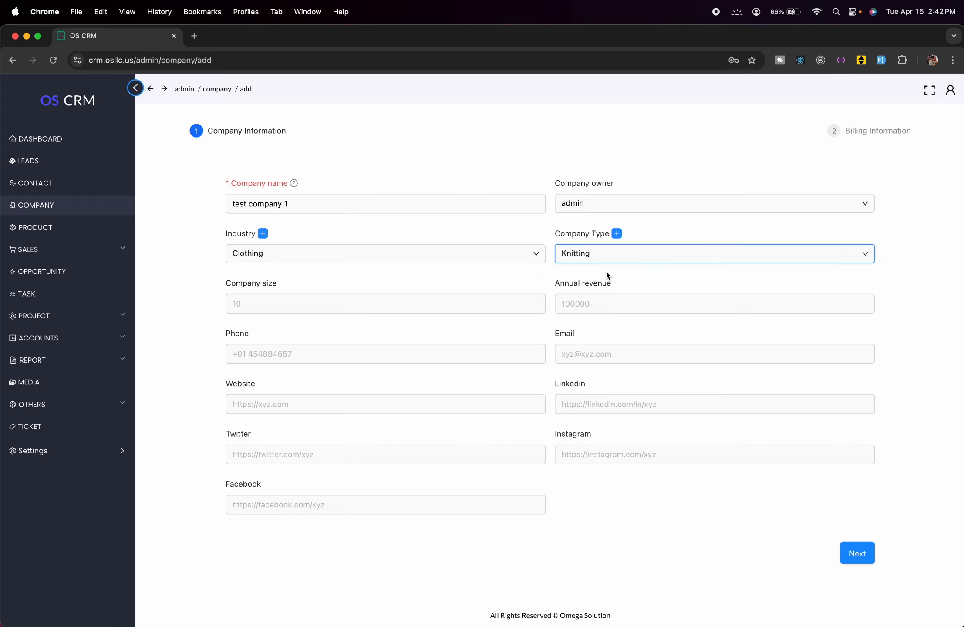
- Enter company size 150, annual revenue 200000, the company phone number and e-mail
{"action": "left_click", "coordinate": [374, 298]}
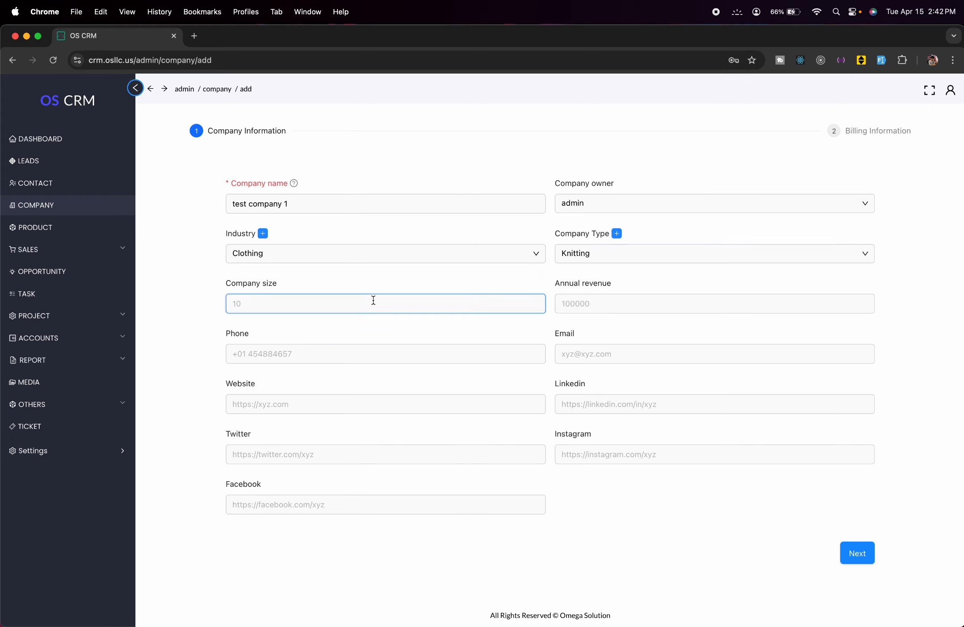
{"action": "type", "text": "150"}
{"action": "left_click", "coordinate": [600, 305]}
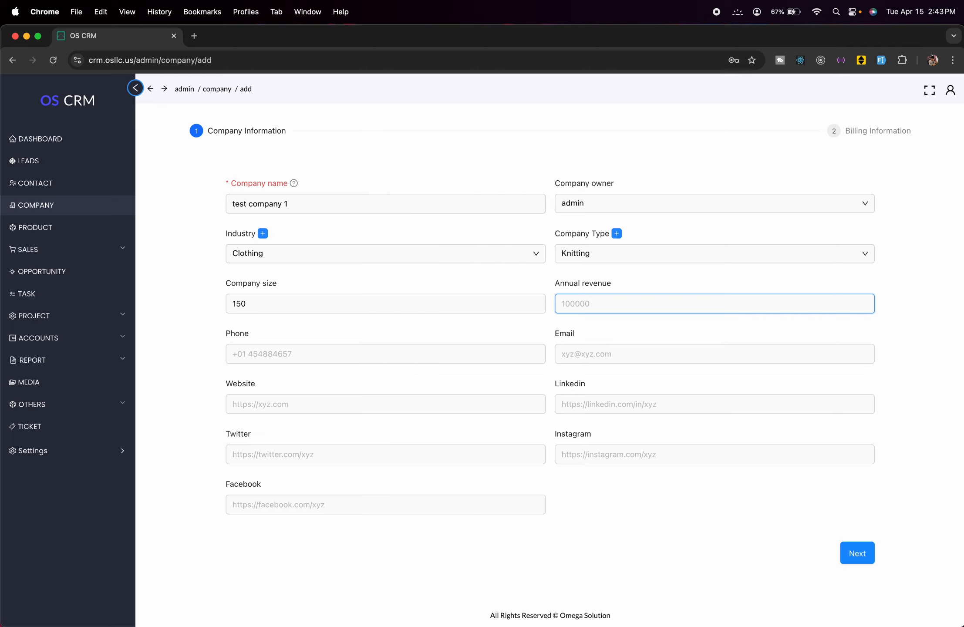
{"action": "type", "text": "200000"}
{"action": "left_click", "coordinate": [380, 360]}
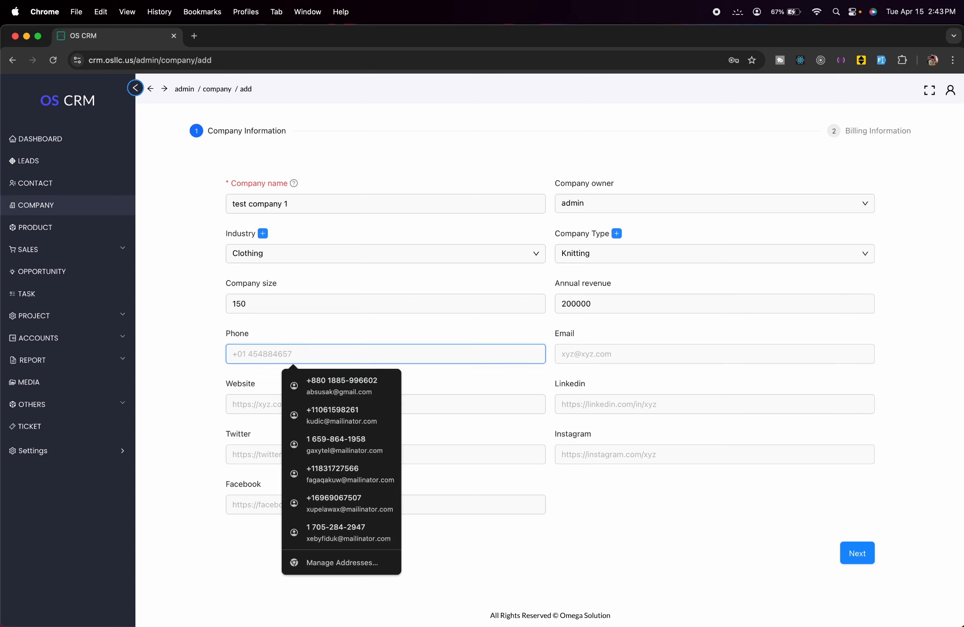
{"action": "type", "text": "011223"}
{"action": "type", "text": "4455"}
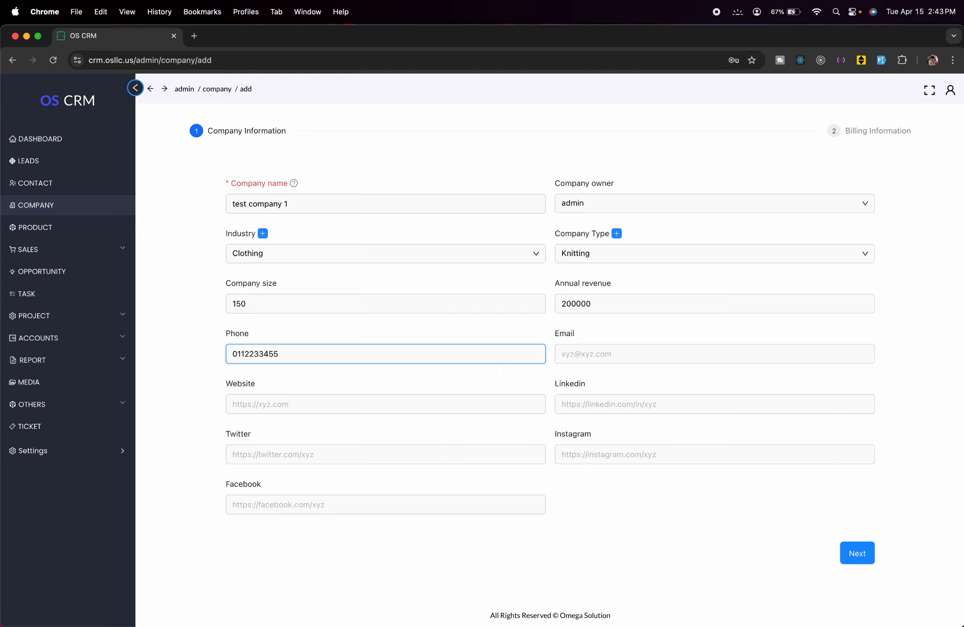
{"action": "left_click", "coordinate": [605, 356]}
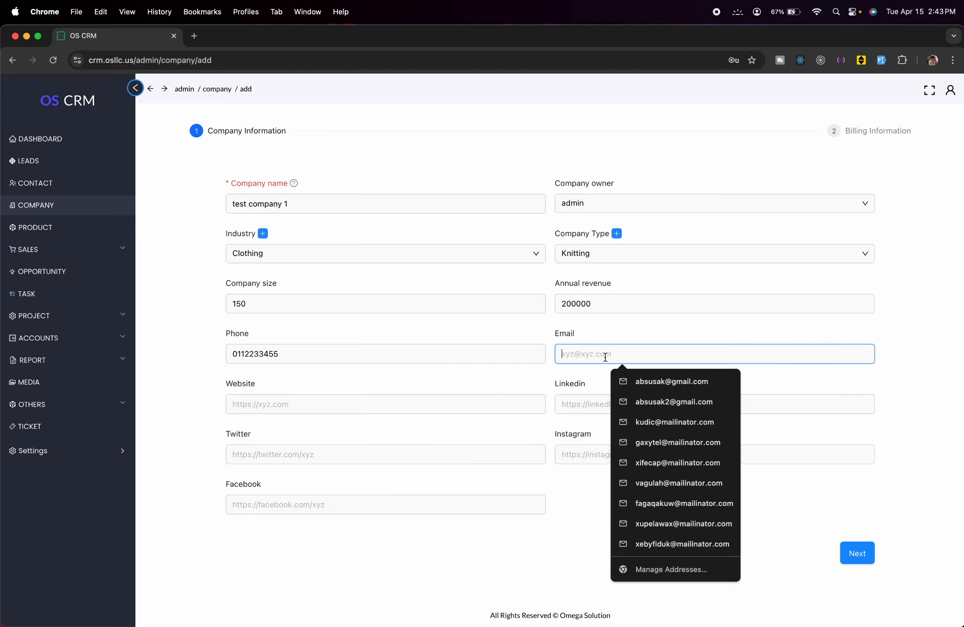
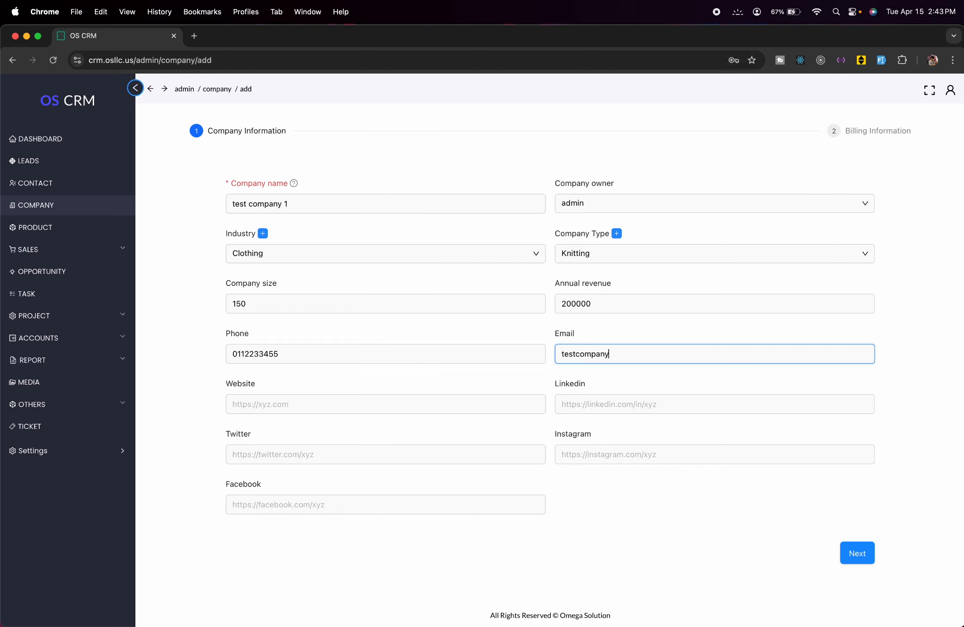
- Enter website testcompany.com and LinkedIn linkedin.com/in/testcompany, leaving other social fields blank
{"action": "left_click", "coordinate": [388, 408]}
{"action": "type", "text": "test"}
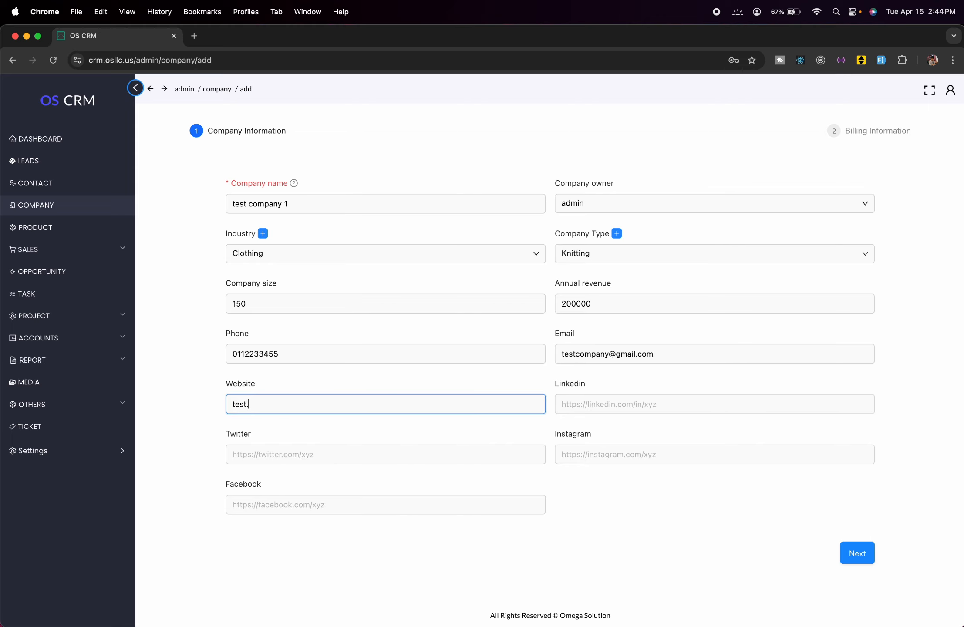
{"action": "type", "text": "company.com"}
{"action": "left_click", "coordinate": [580, 400]}
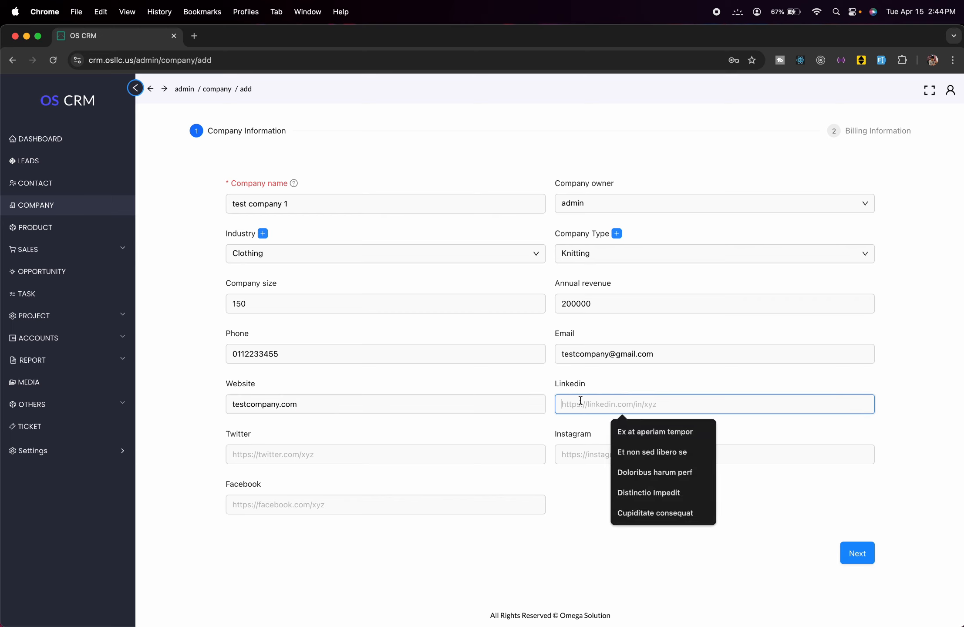
{"action": "type", "text": "li"}
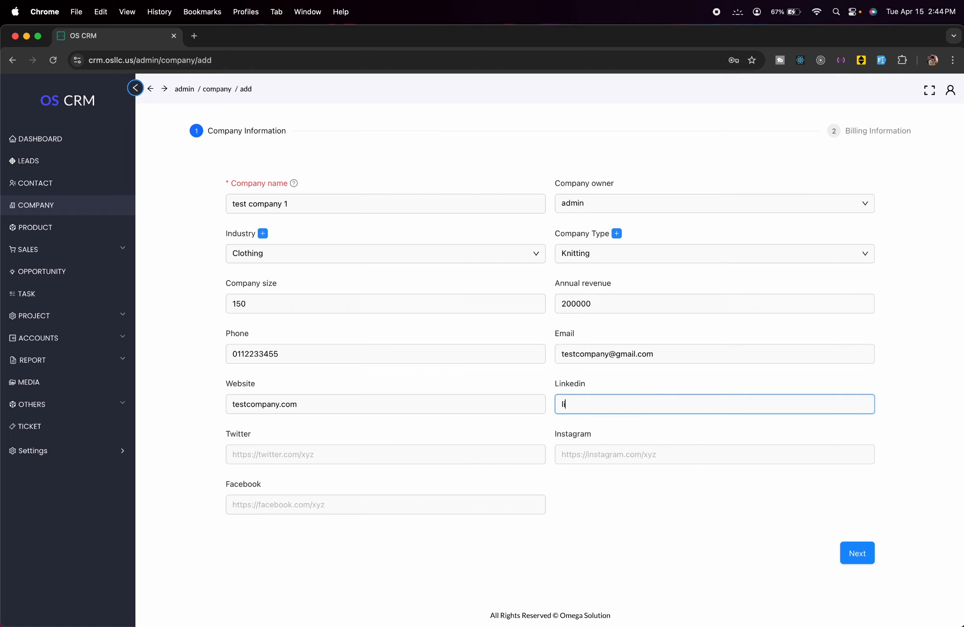
{"action": "type", "text": "nkedin.com/in/testcompany"}
{"action": "left_click", "coordinate": [607, 459]}
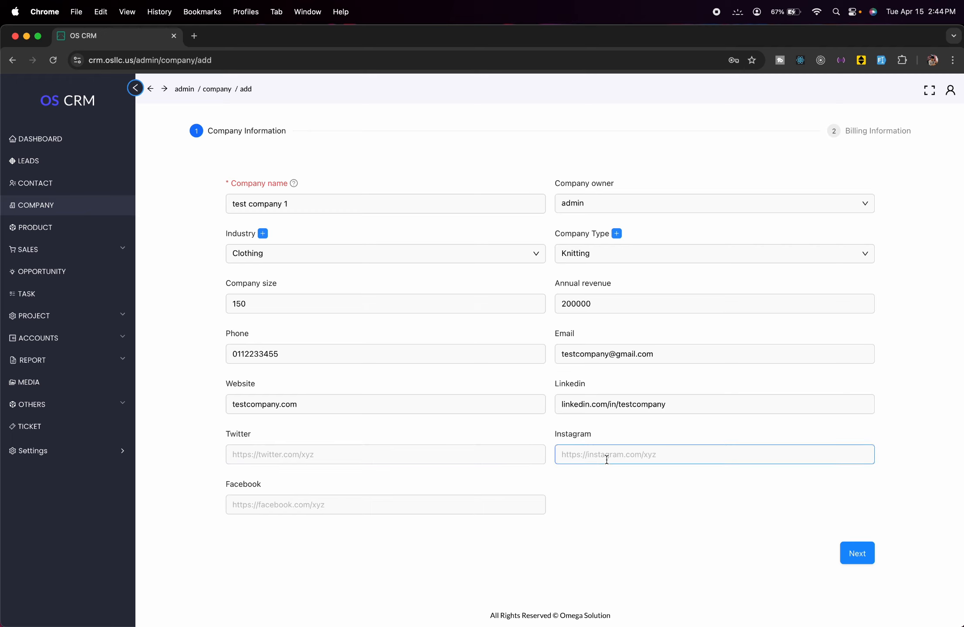
{"action": "left_click", "coordinate": [467, 498]}
{"action": "left_click", "coordinate": [782, 509]}
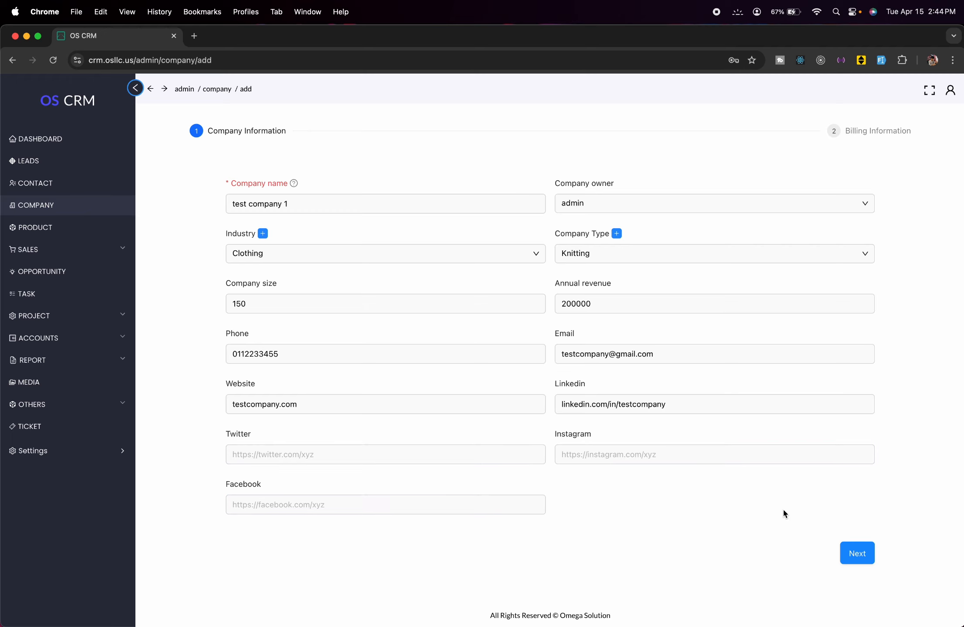
- On the billing step, enter country USA and state CA
{"action": "left_click", "coordinate": [854, 553]}
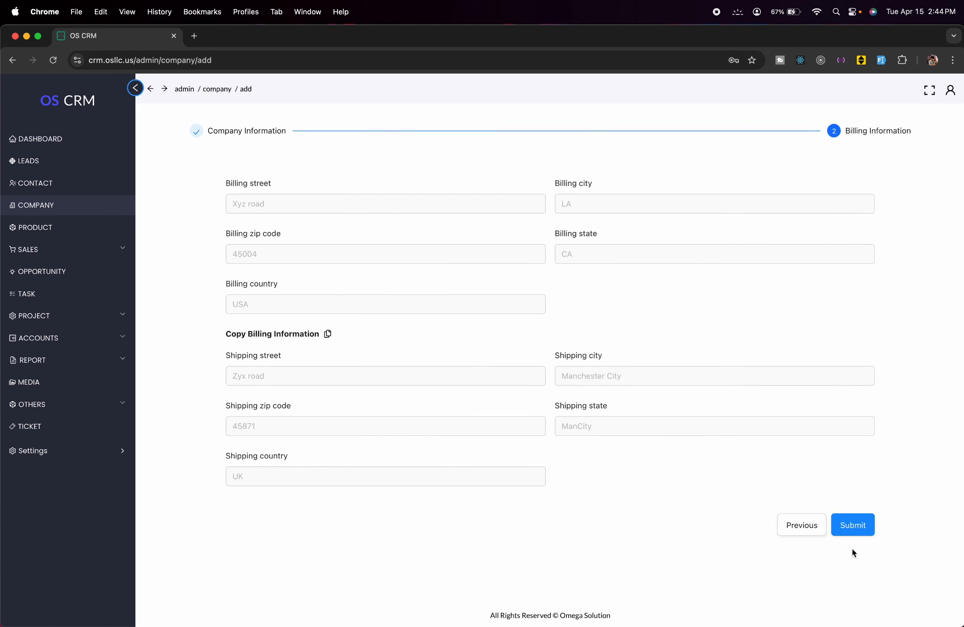
{"action": "left_click", "coordinate": [305, 206]}
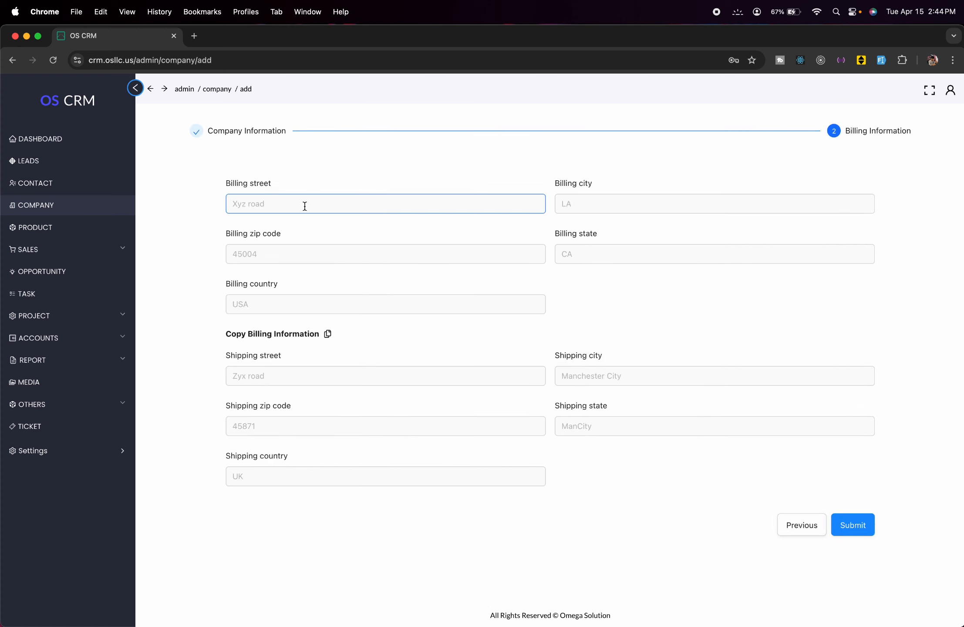
{"action": "left_click", "coordinate": [337, 300]}
{"action": "type", "text": "USA"}
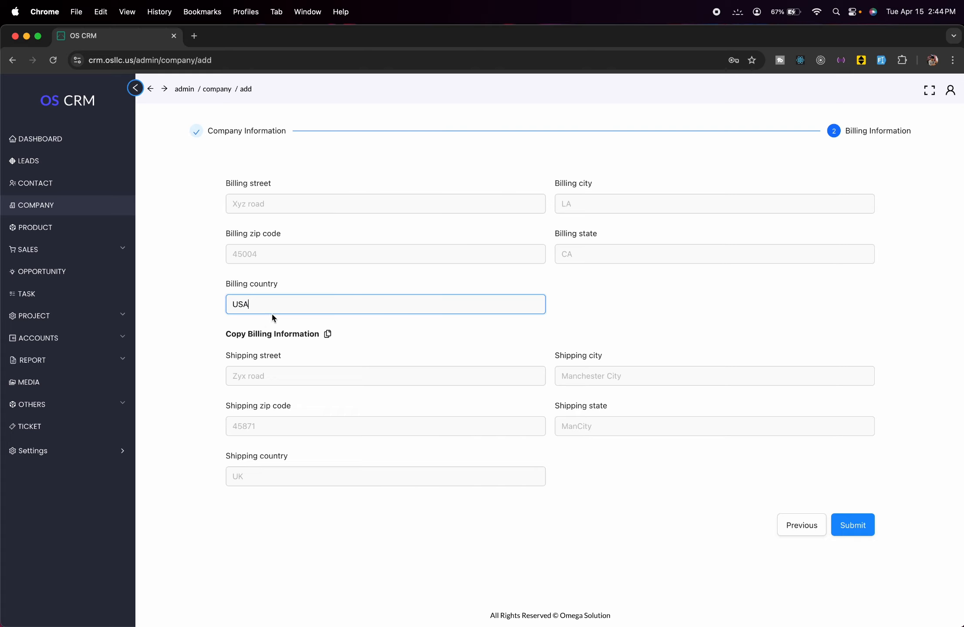
{"action": "left_click", "coordinate": [608, 256]}
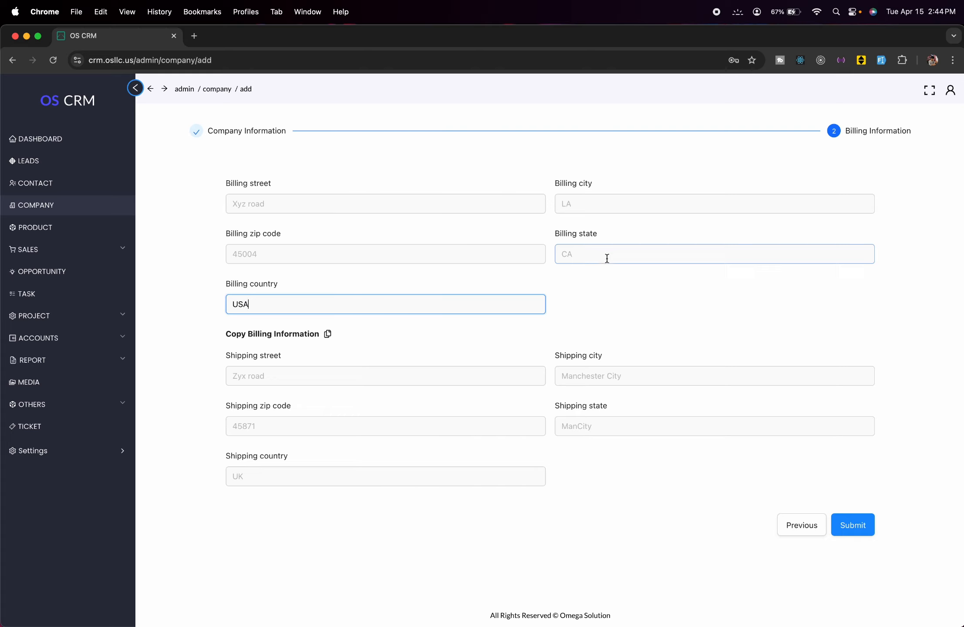
{"action": "type", "text": "LA"}
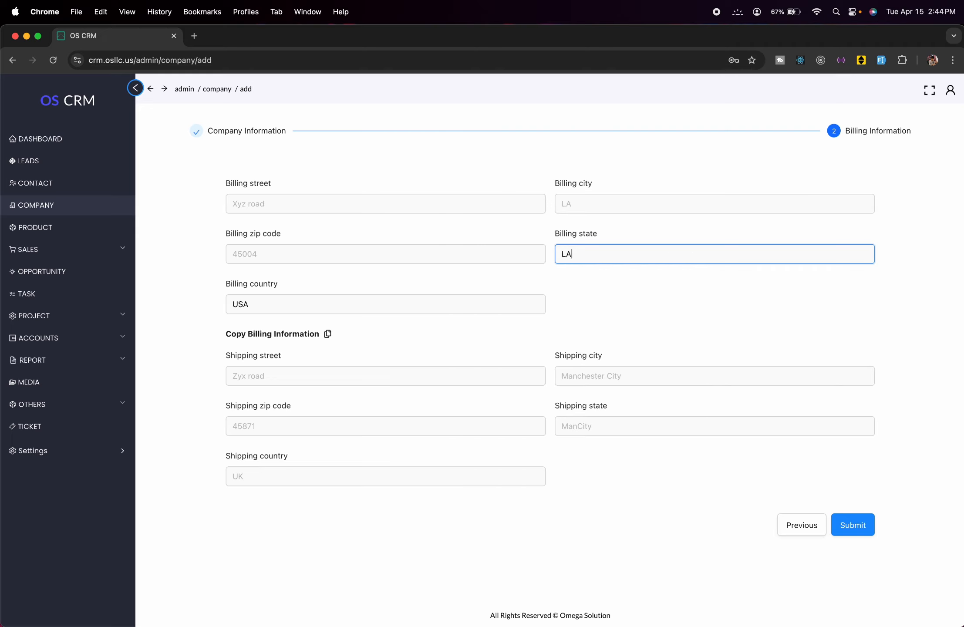
{"action": "key", "text": "BackSpace"}
{"action": "key", "text": "BackSpace"}
{"action": "type", "text": "CA"}
- Enter billing zip 45004 and city LA, then copy billing details to shipping
{"action": "left_click", "coordinate": [376, 258]}
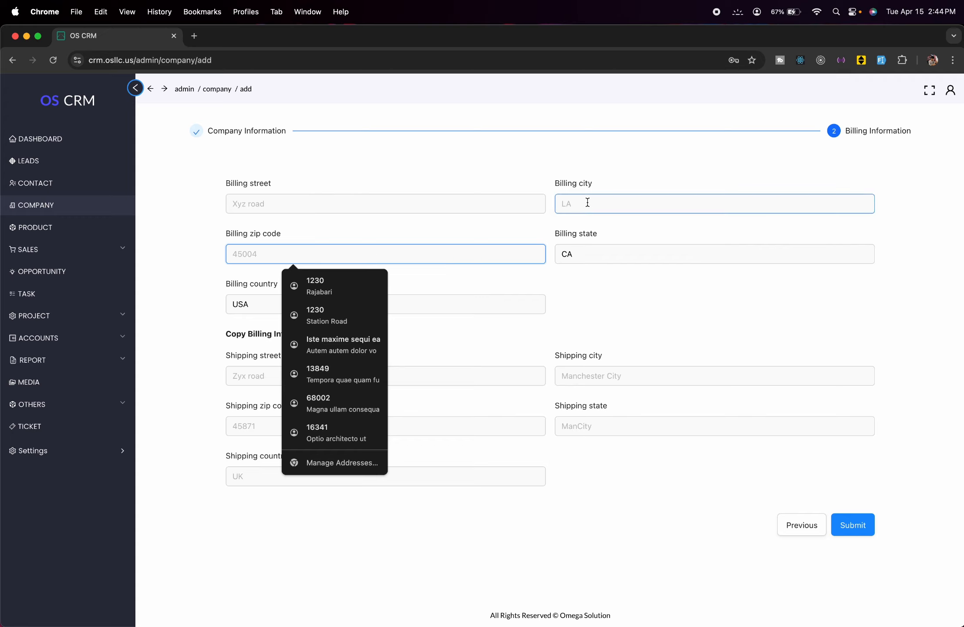
{"action": "type", "text": "45004"}
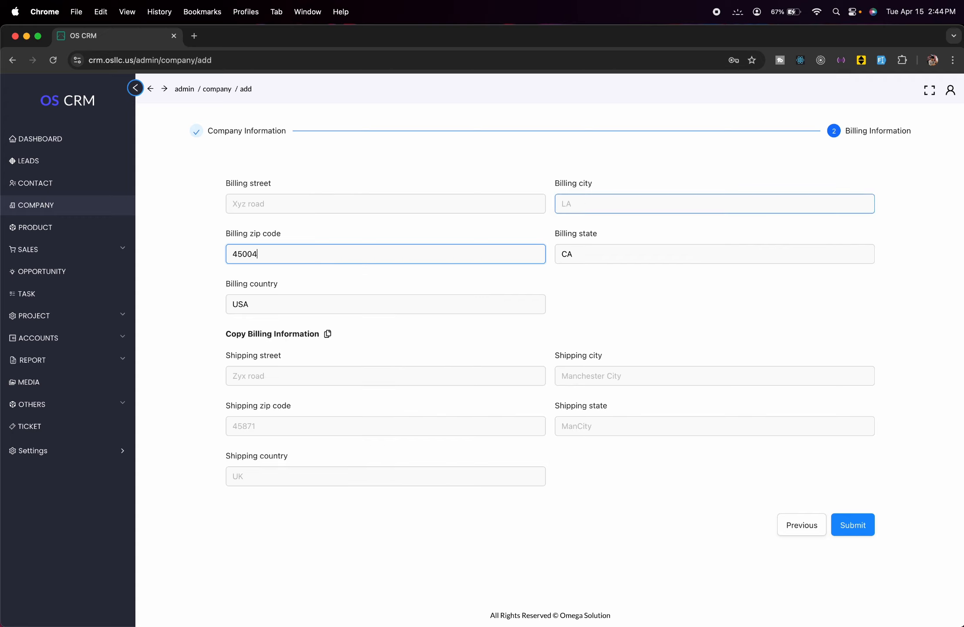
{"action": "left_click", "coordinate": [624, 204]}
{"action": "type", "text": "LA"}
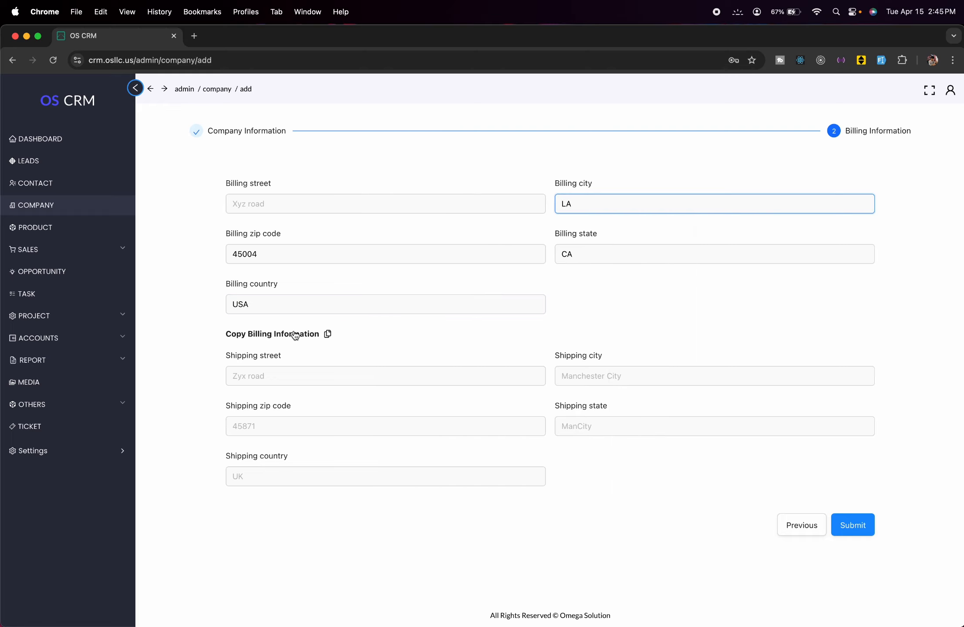
{"action": "left_click", "coordinate": [328, 335]}
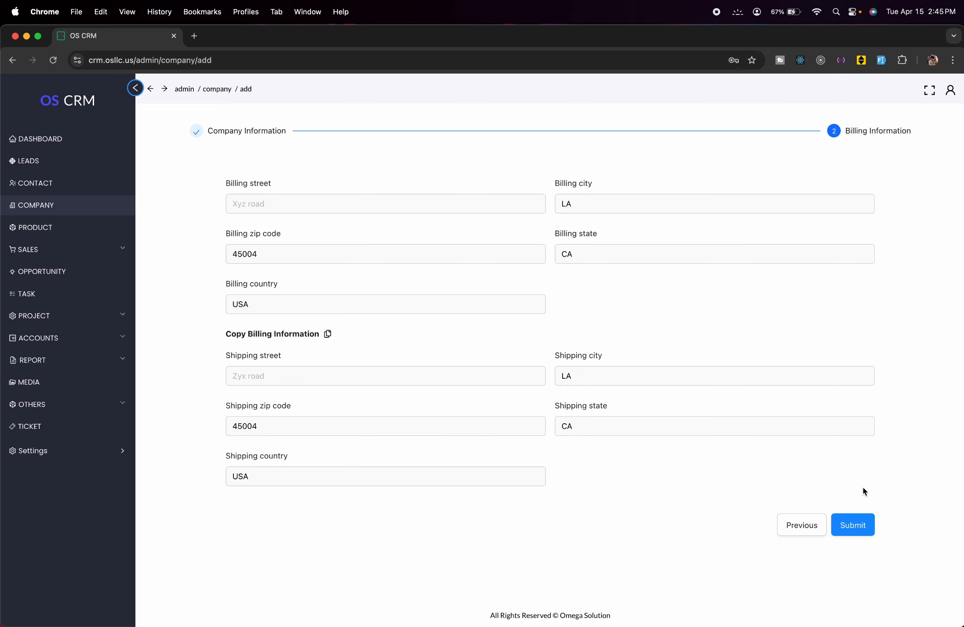
- Submit test company 1 and check its entry in the Company list
{"action": "left_click", "coordinate": [856, 530]}
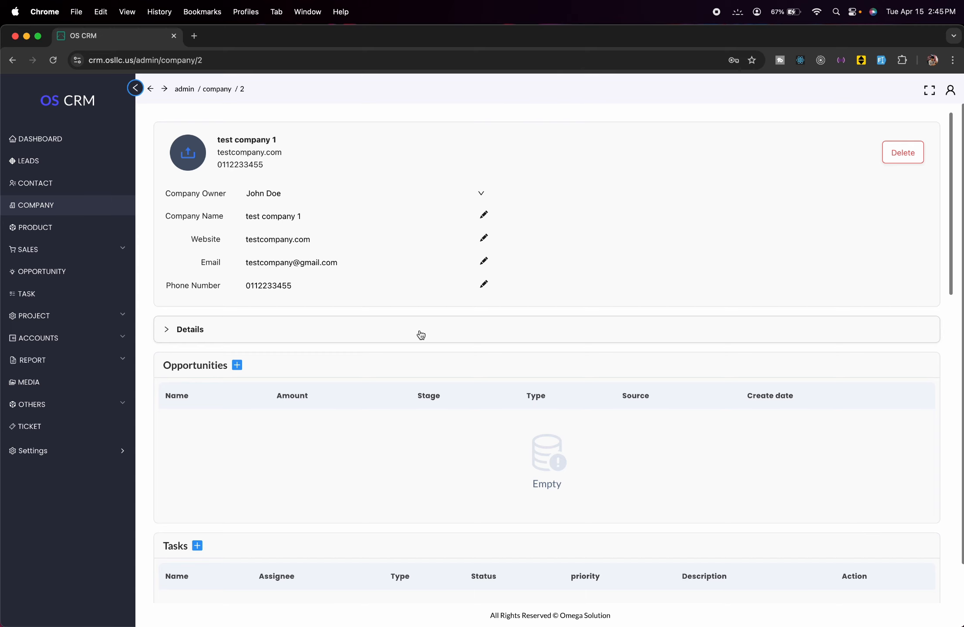
{"action": "scroll", "coordinate": [420, 333], "scroll_direction": "down", "scroll_amount": 15}
{"action": "scroll", "coordinate": [421, 334], "scroll_direction": "up", "scroll_amount": 15}
{"action": "left_click", "coordinate": [90, 208]}
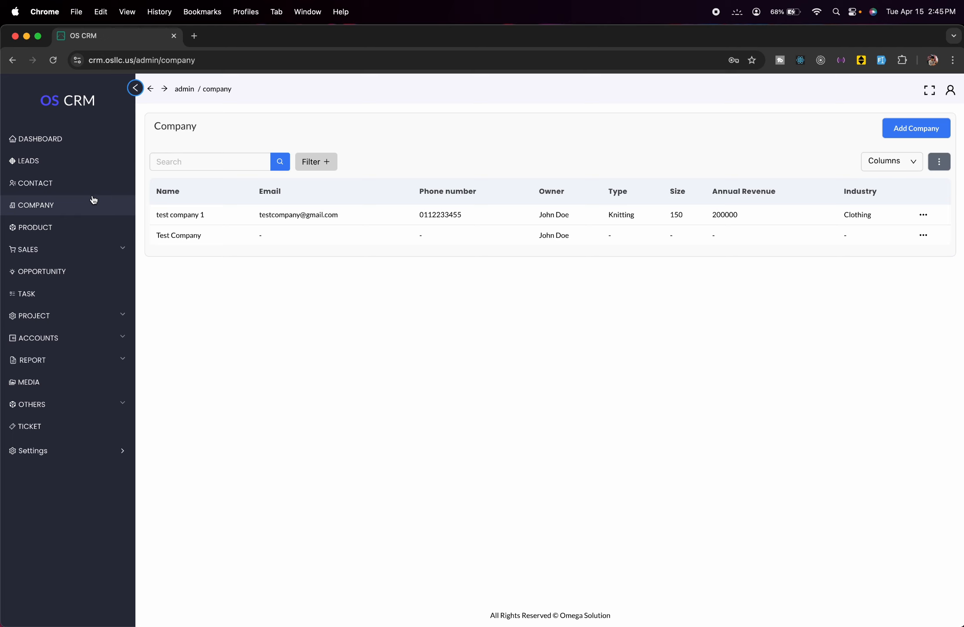
- From the Products list, begin a product named Shirt with rate 19 and unit kg
{"action": "left_click", "coordinate": [74, 226]}
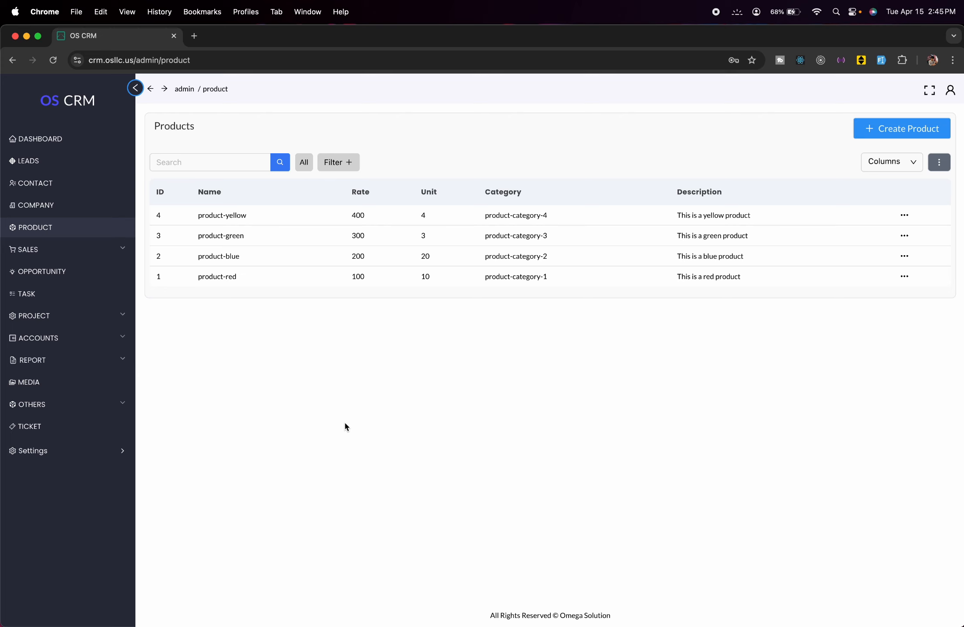
{"action": "left_click", "coordinate": [877, 139]}
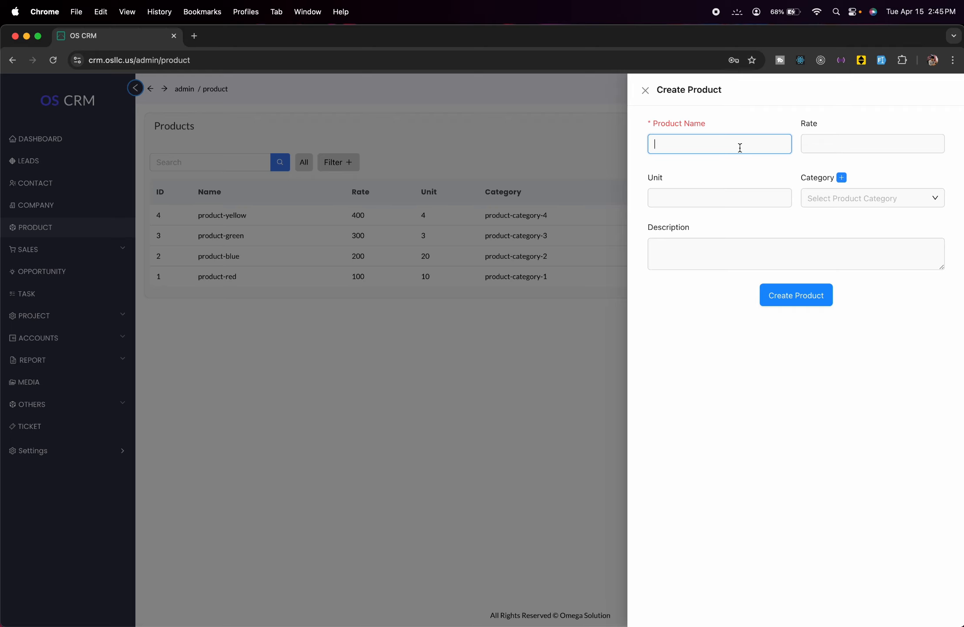
{"action": "type", "text": "Shirt"}
{"action": "left_click", "coordinate": [821, 140]}
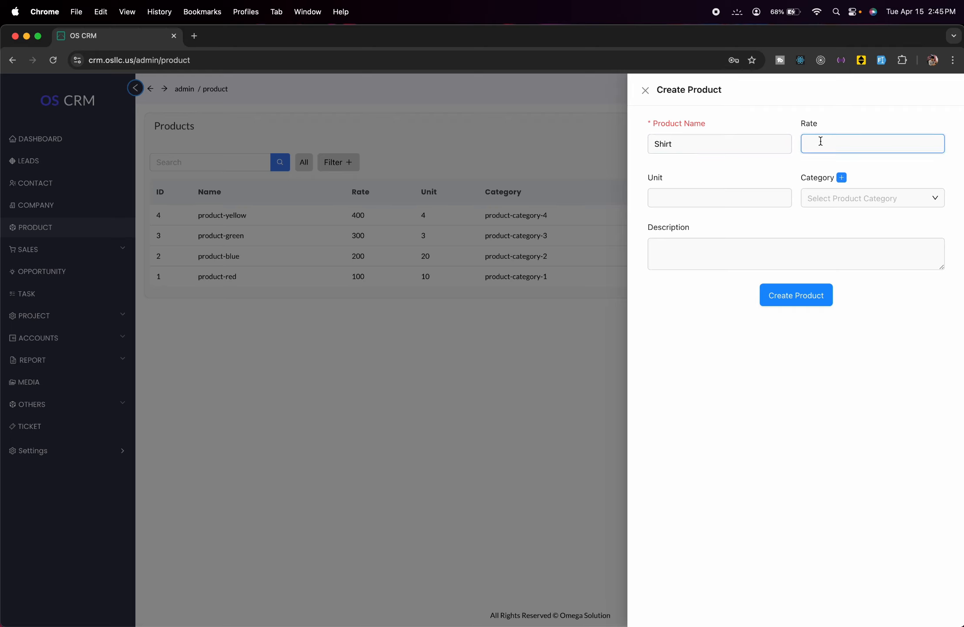
{"action": "type", "text": "19"}
{"action": "left_click", "coordinate": [771, 194]}
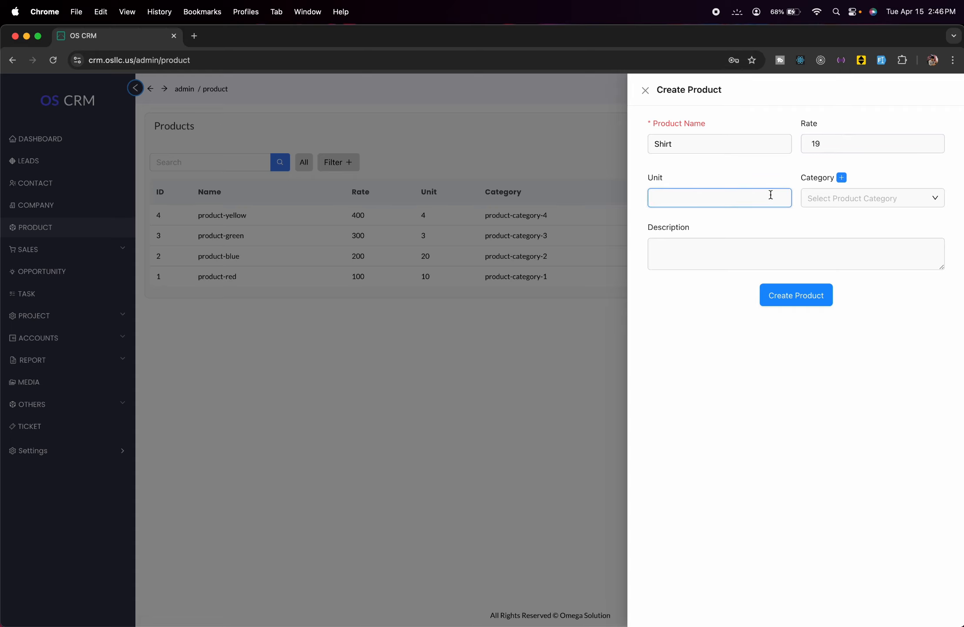
{"action": "type", "text": "kg"}
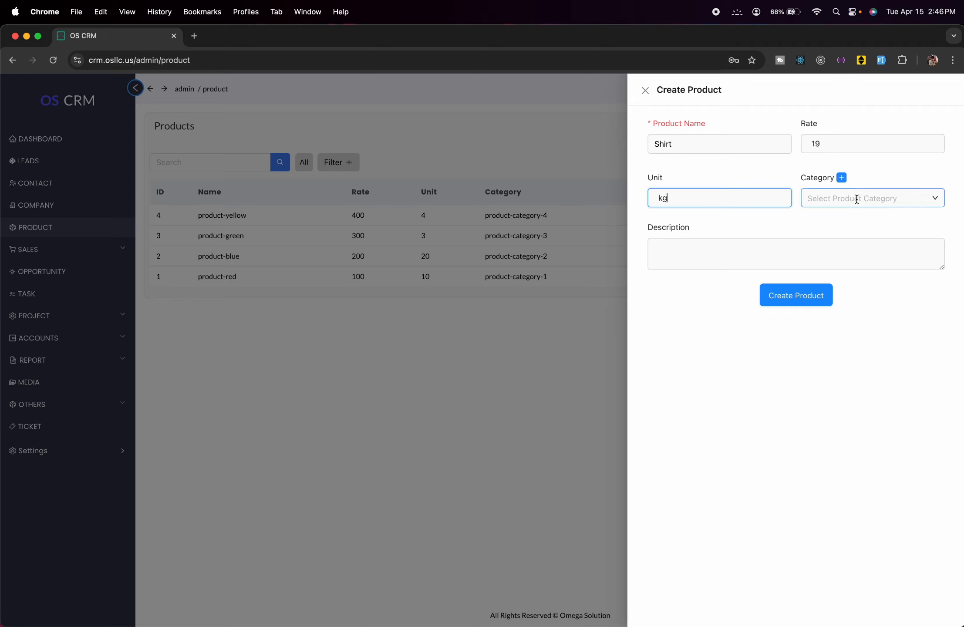
- Create the product category 'Sweat Shirt' and reopen the Category list
{"action": "left_click", "coordinate": [853, 199]}
{"action": "left_click", "coordinate": [842, 178]}
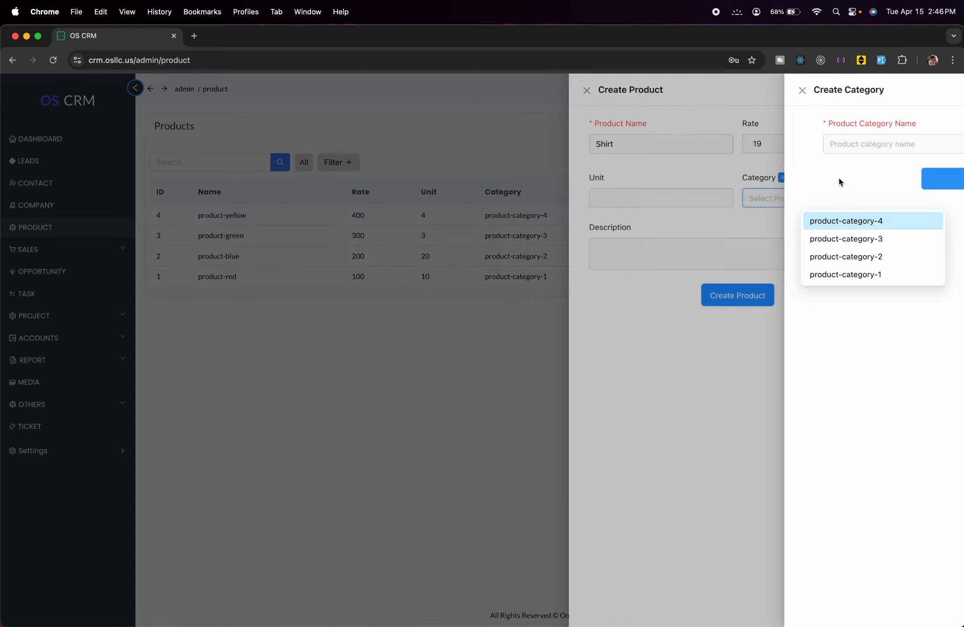
{"action": "left_click", "coordinate": [781, 143]}
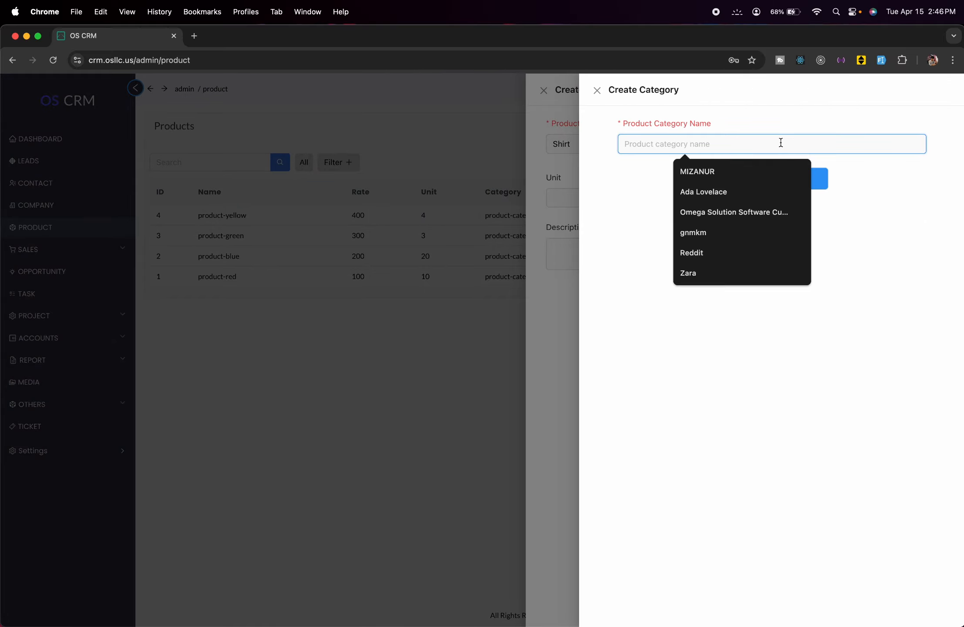
{"action": "type", "text": "Sweat"}
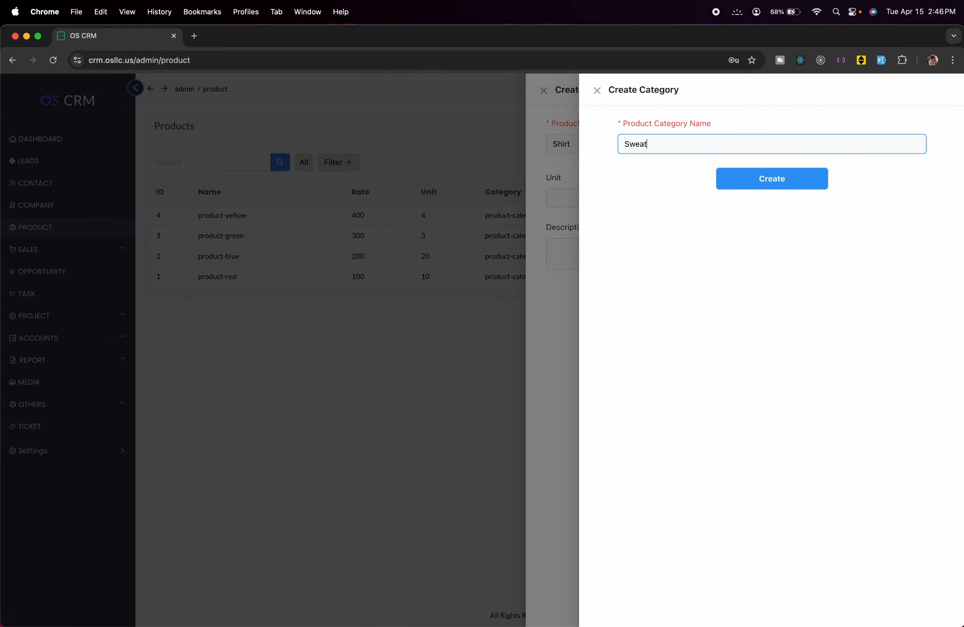
{"action": "type", "text": " Shirt"}
{"action": "left_click", "coordinate": [808, 188]}
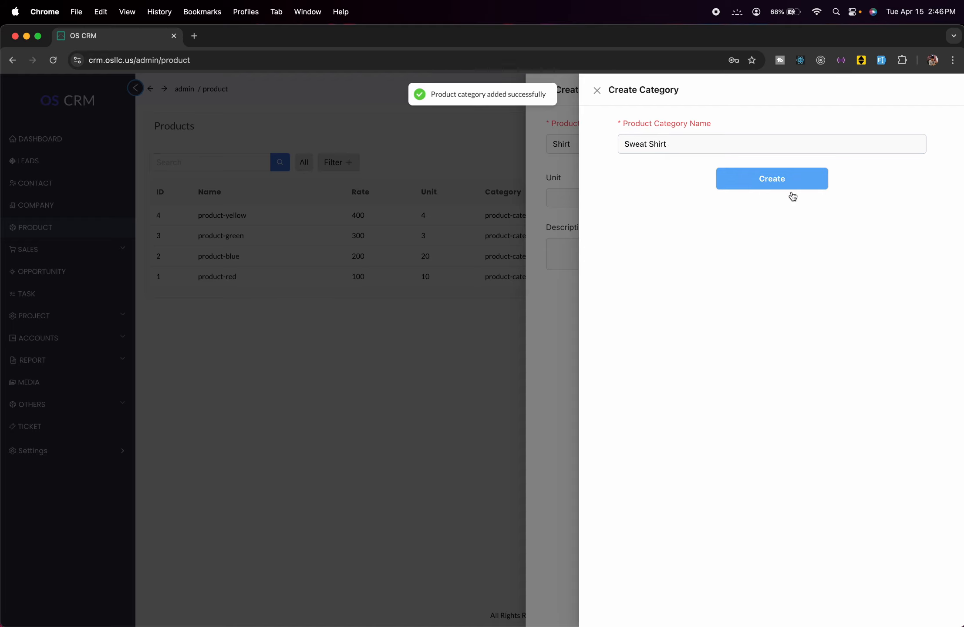
{"action": "left_click", "coordinate": [566, 279]}
{"action": "left_click", "coordinate": [932, 198]}
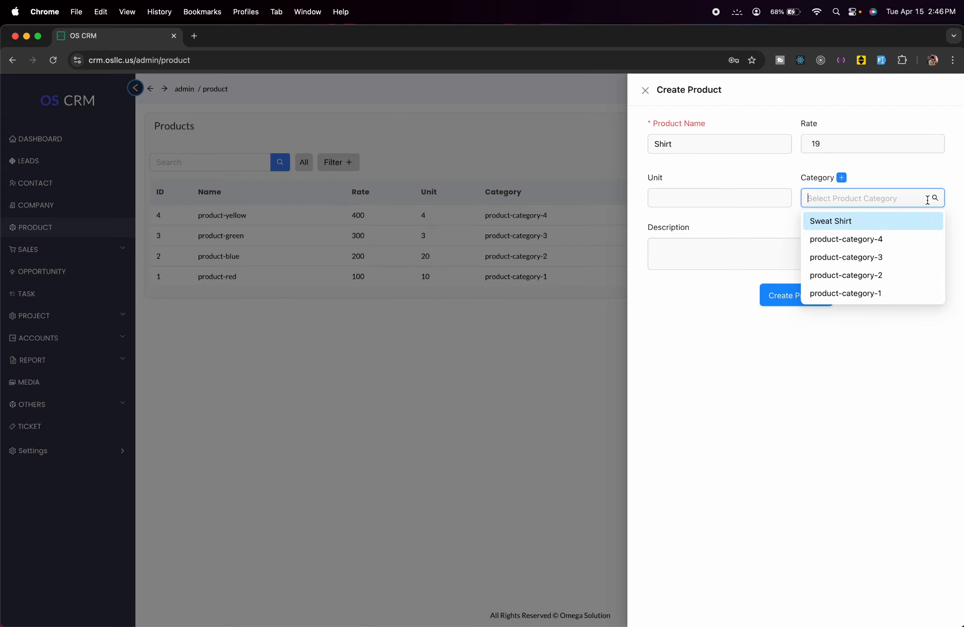
- Assign category Sweat Shirt, unit pc and description 'Test description', then save the Shirt product
{"action": "left_click", "coordinate": [874, 229]}
{"action": "left_click", "coordinate": [730, 198]}
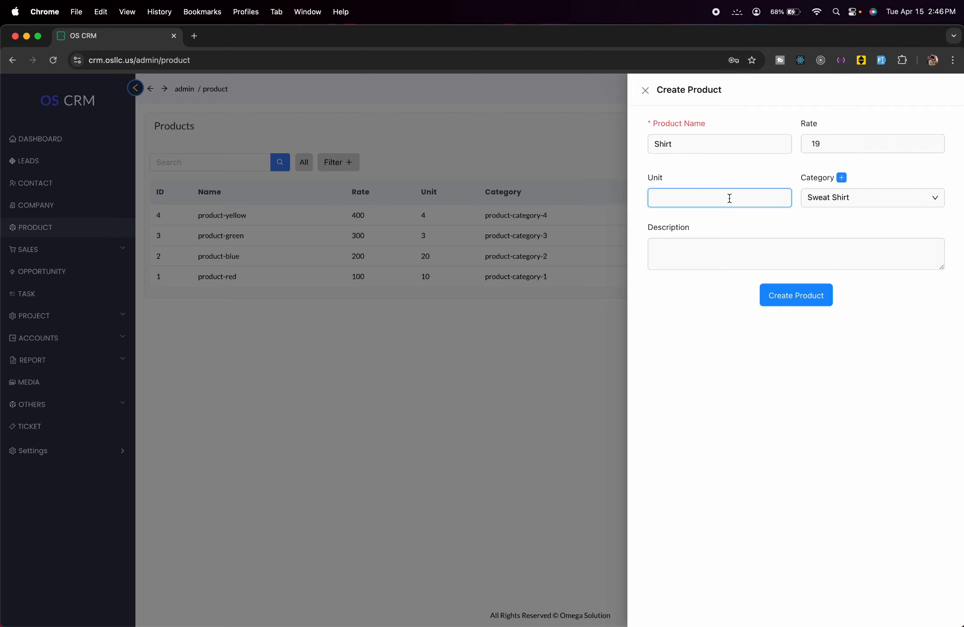
{"action": "type", "text": "pc"}
{"action": "left_click", "coordinate": [741, 263]}
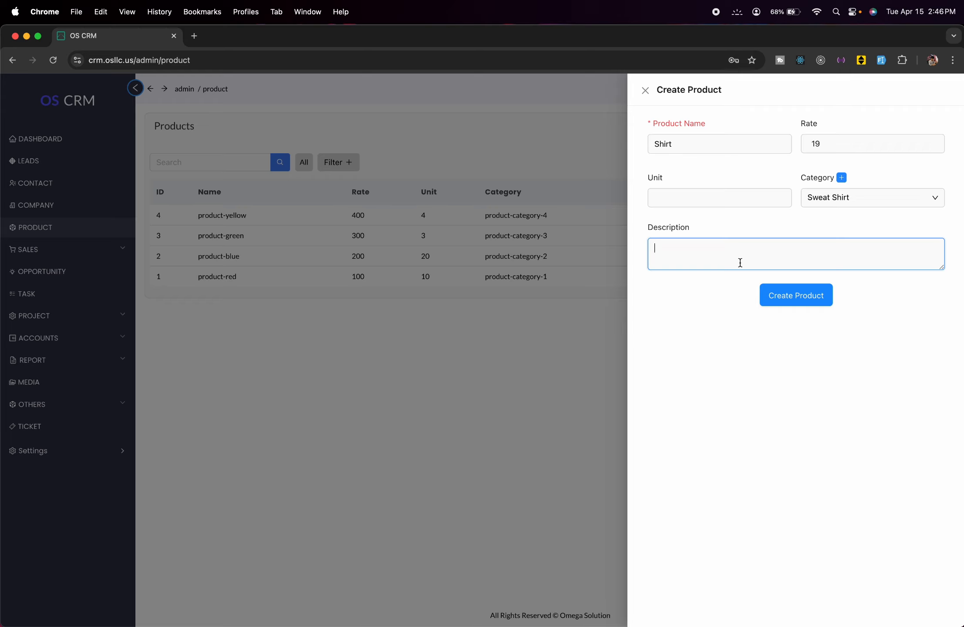
{"action": "type", "text": "Test description"}
{"action": "left_click", "coordinate": [802, 299]}
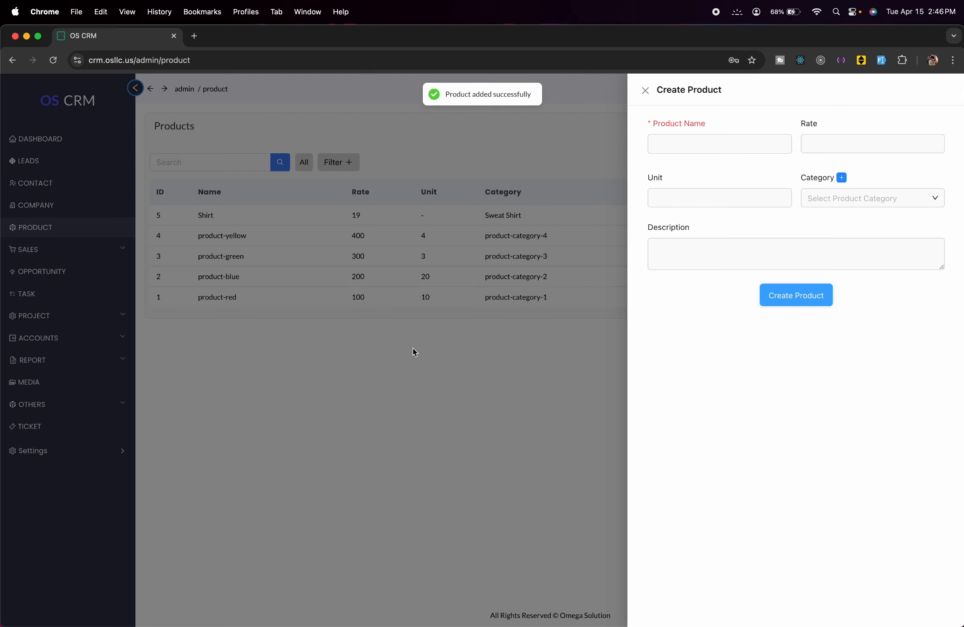
{"action": "left_click", "coordinate": [415, 352]}
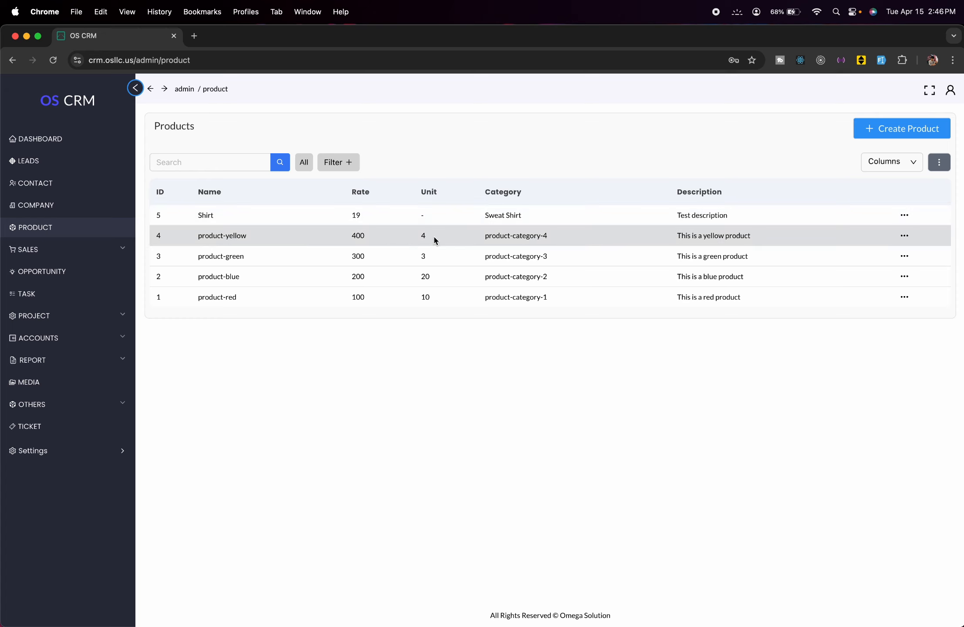
- Edit the Shirt product, enter 1 as its unit, and update it
{"action": "left_click", "coordinate": [426, 211]}
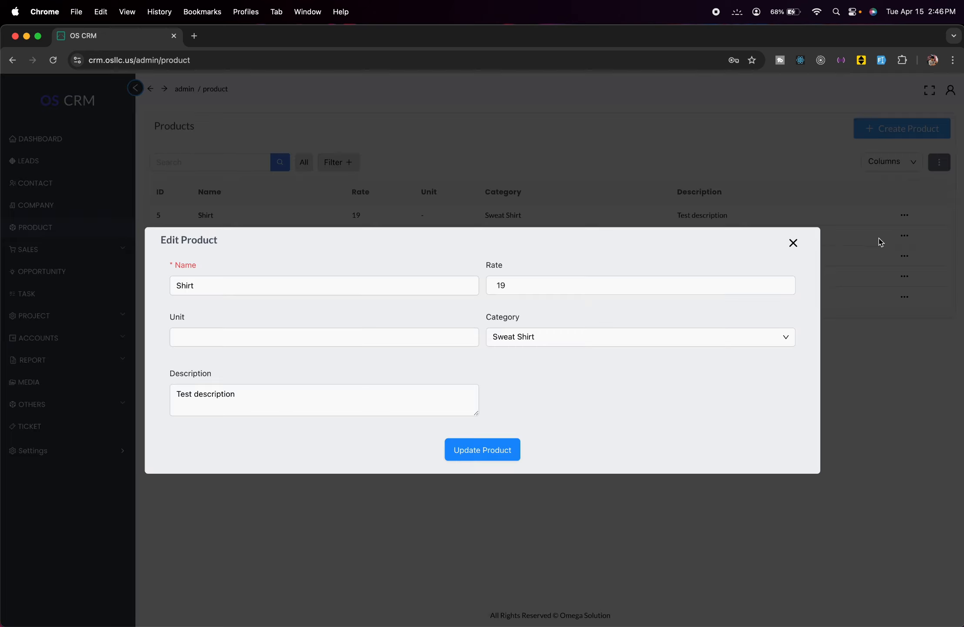
{"action": "left_click", "coordinate": [769, 287]}
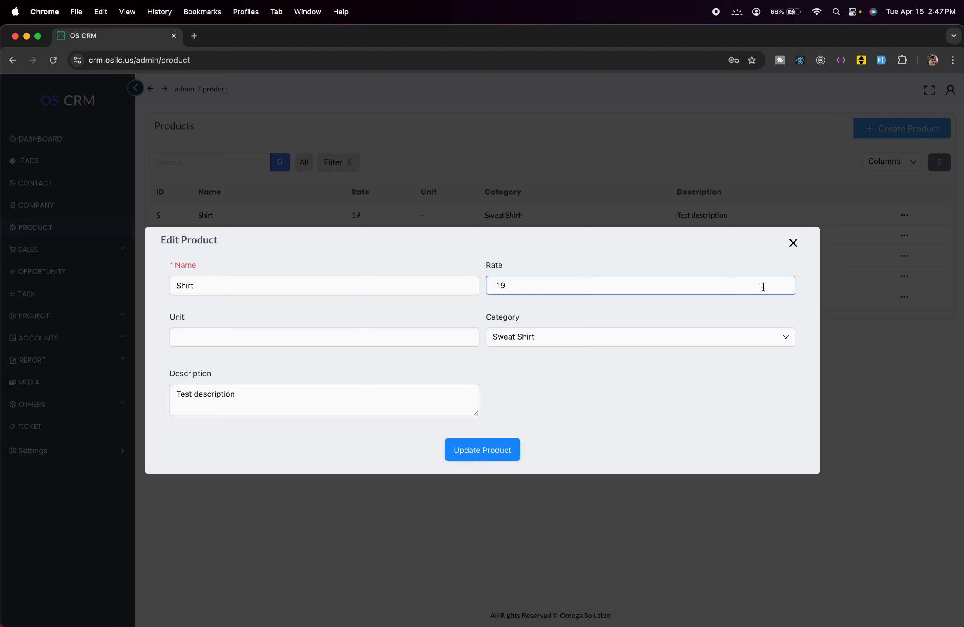
{"action": "left_click", "coordinate": [422, 344]}
{"action": "left_click", "coordinate": [409, 338]}
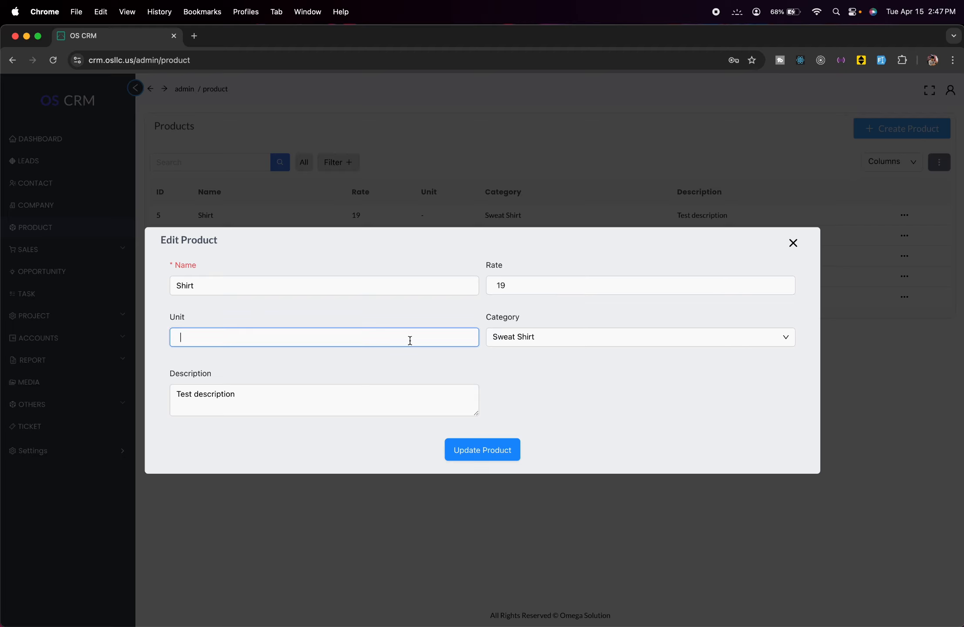
{"action": "type", "text": "1"}
{"action": "left_click", "coordinate": [500, 449]}
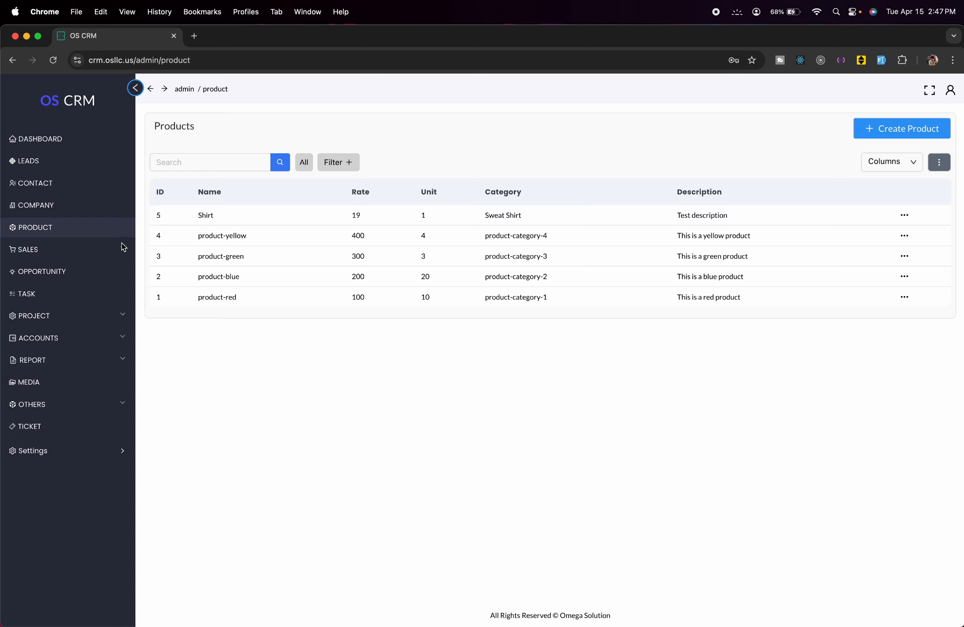
- Under Sales > Quote, start a quote named 'Test Quote' and open its quote-date calendar
{"action": "left_click", "coordinate": [103, 249]}
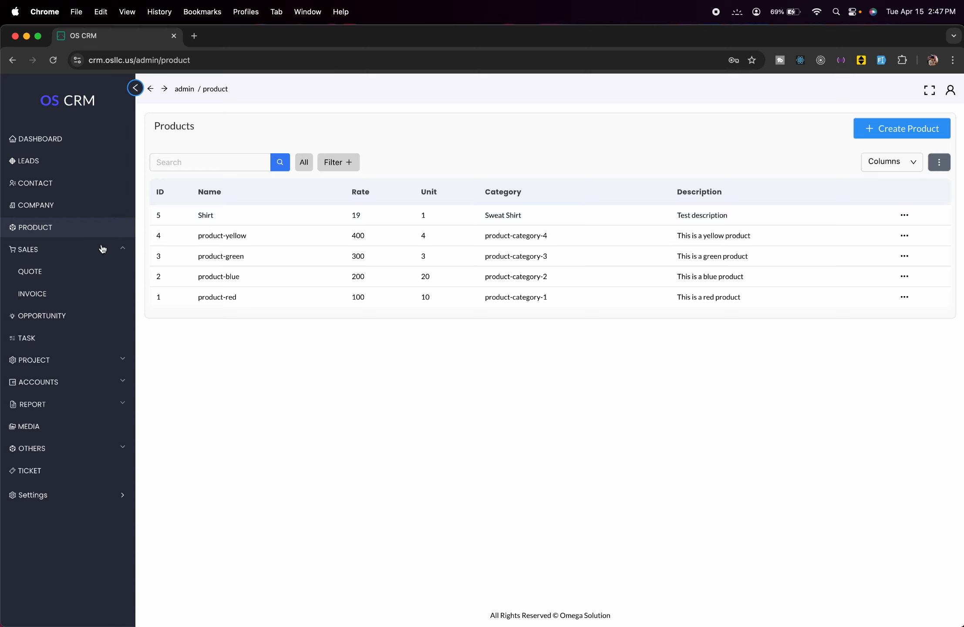
{"action": "left_click", "coordinate": [33, 273]}
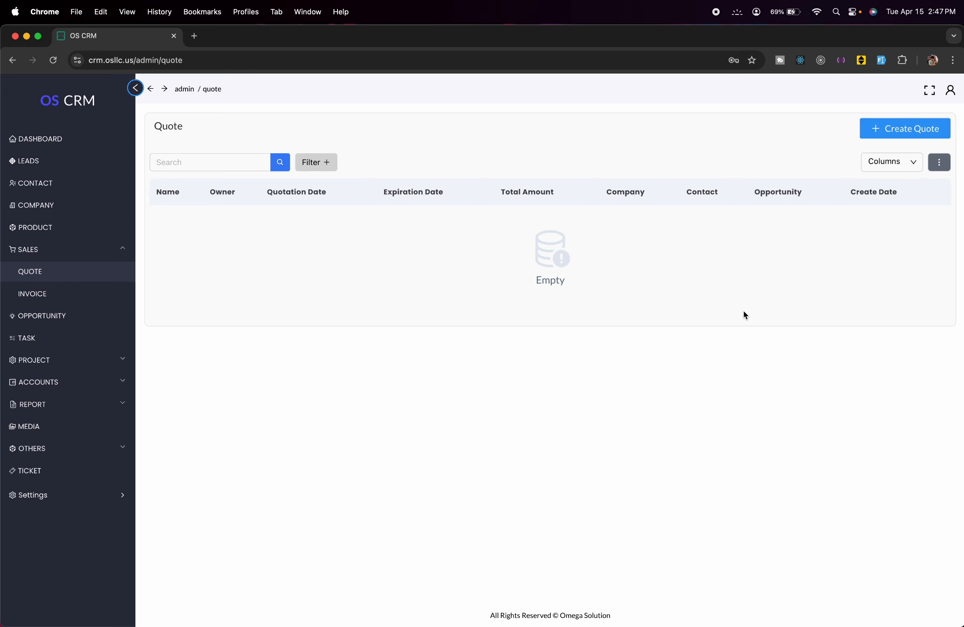
{"action": "left_click", "coordinate": [889, 129]}
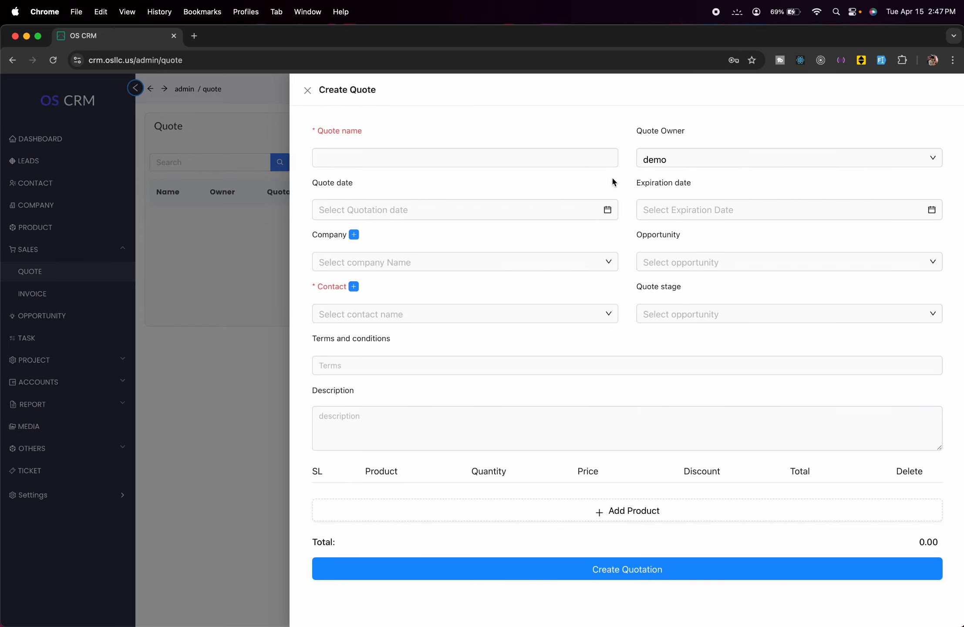
{"action": "left_click", "coordinate": [538, 152]}
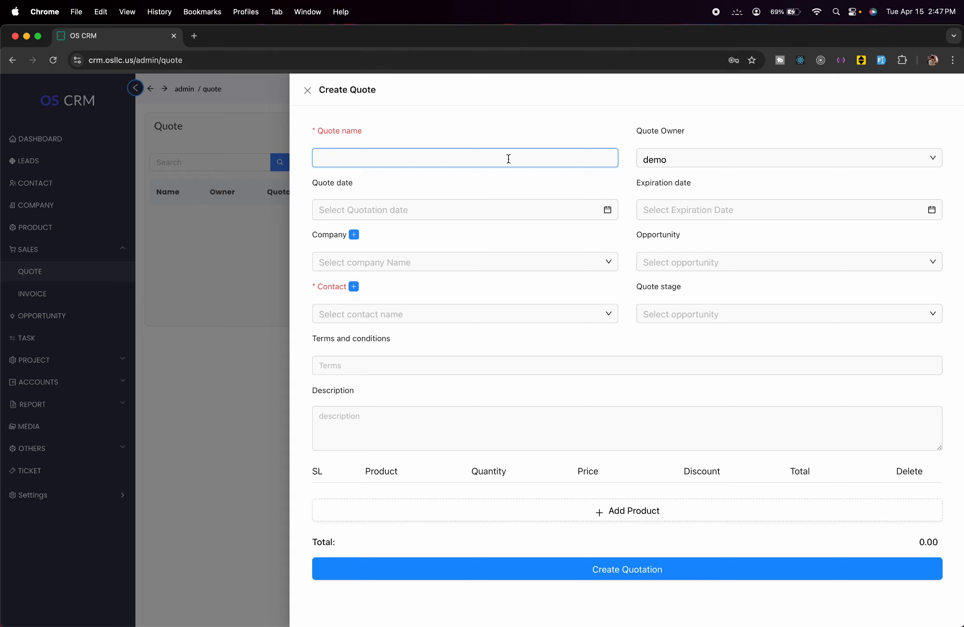
{"action": "type", "text": "Test Q"}
{"action": "type", "text": "u"}
{"action": "type", "text": "ite"}
{"action": "key", "text": "BackSpace"}
{"action": "key", "text": "BackSpace"}
{"action": "key", "text": "BackSpace"}
{"action": "type", "text": "ote"}
{"action": "left_click", "coordinate": [604, 217]}
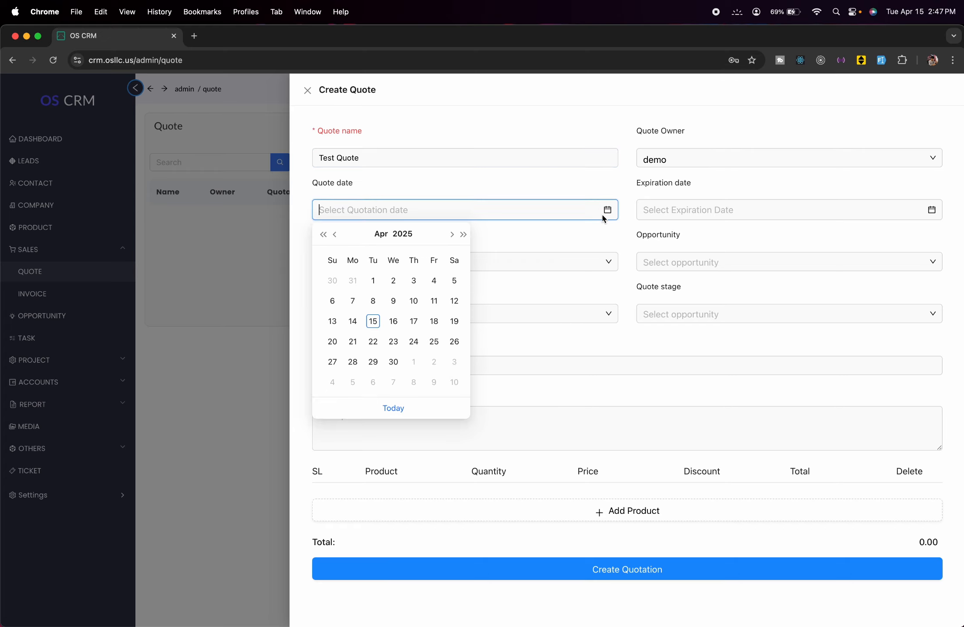
- Set the quote date to 9 April 2025, company test company 1 and contact Test Contact 1
{"action": "left_click", "coordinate": [394, 300]}
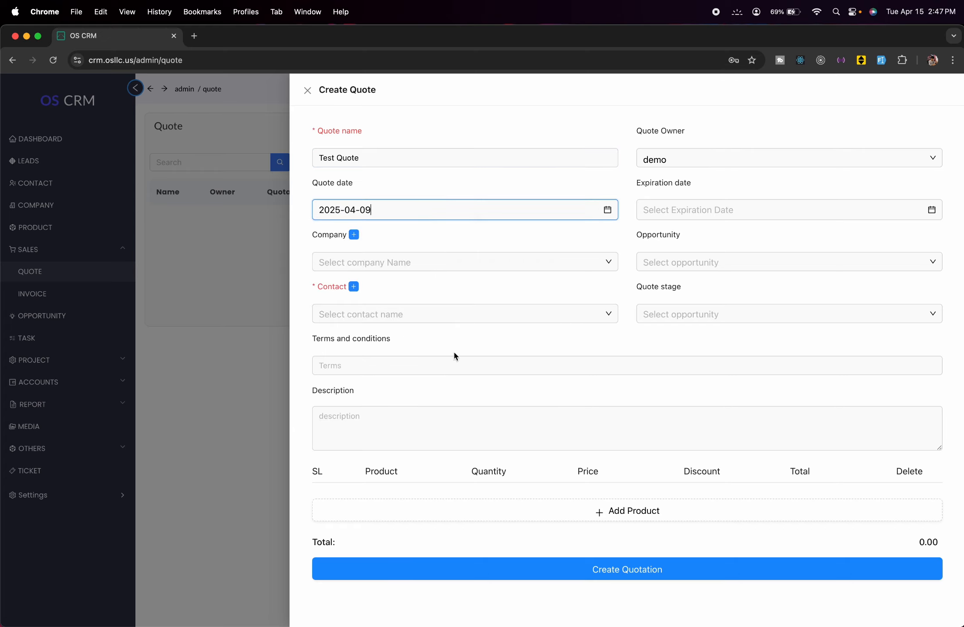
{"action": "left_click", "coordinate": [406, 263]}
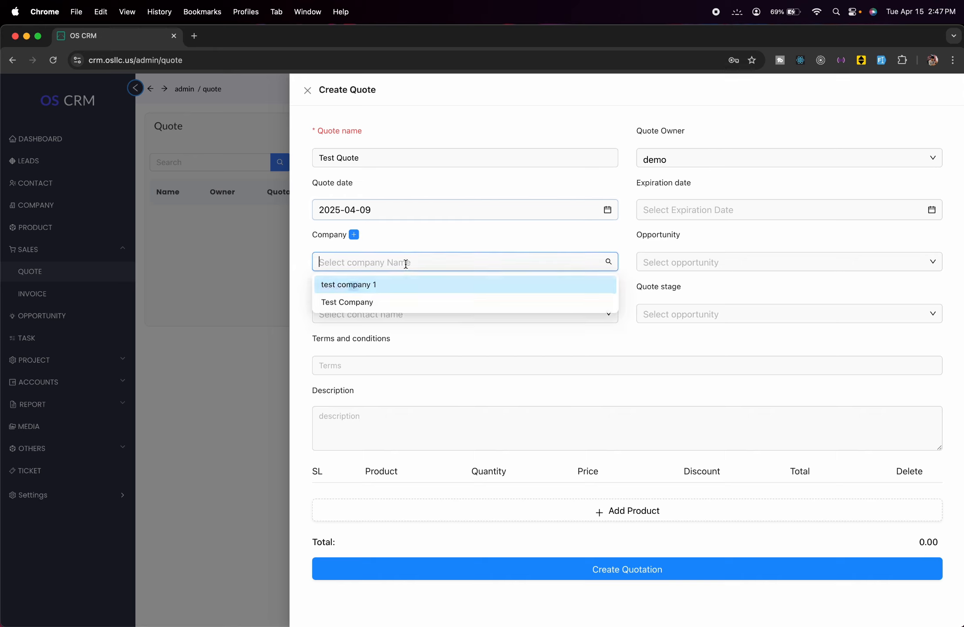
{"action": "left_click", "coordinate": [406, 290]}
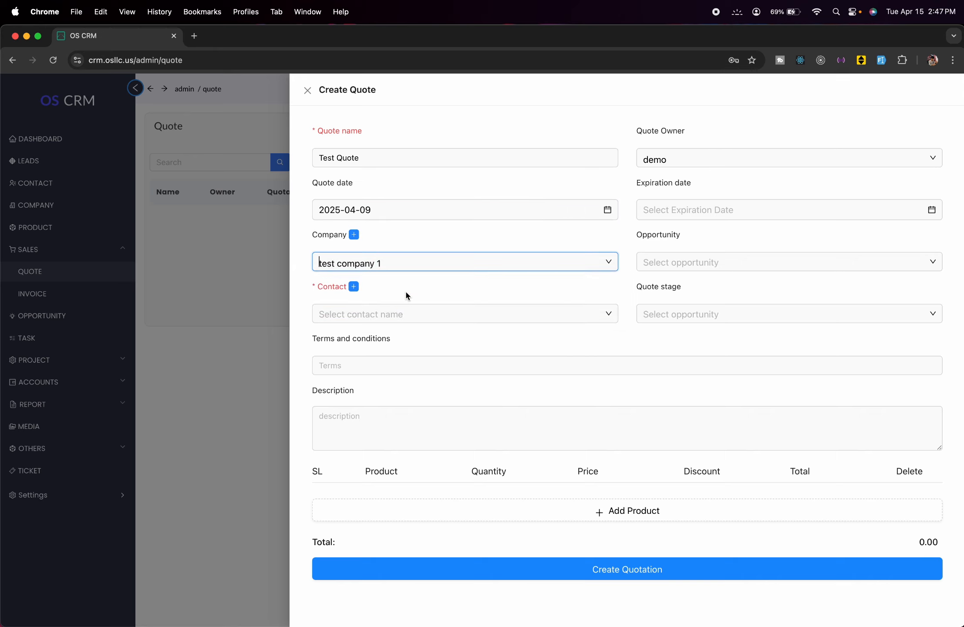
{"action": "left_click", "coordinate": [445, 314]}
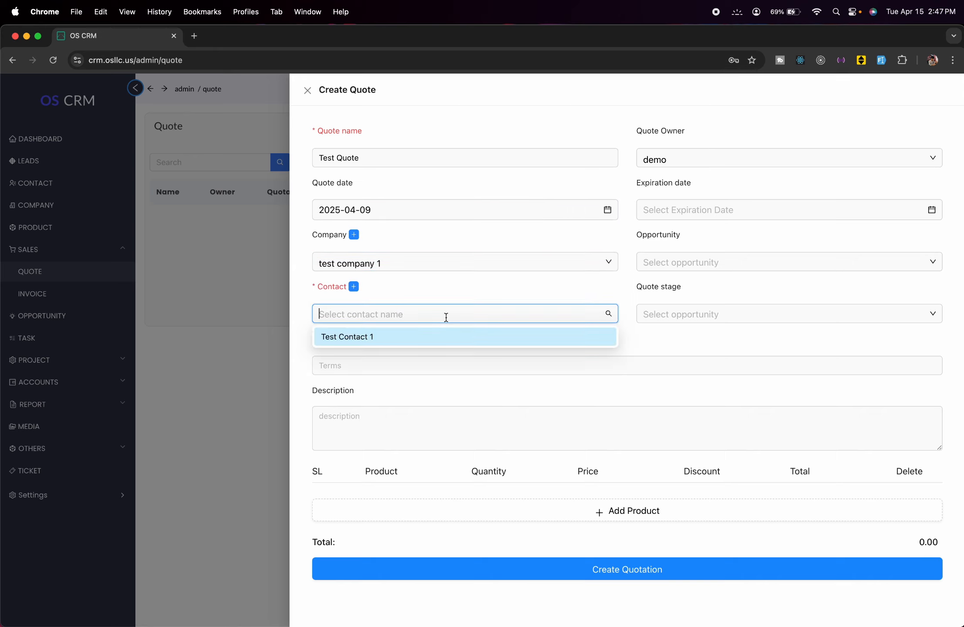
{"action": "left_click", "coordinate": [397, 346]}
- Set the expiration date to 18 April 2025; the opportunity and quote stage lists are empty
{"action": "left_click", "coordinate": [747, 219]}
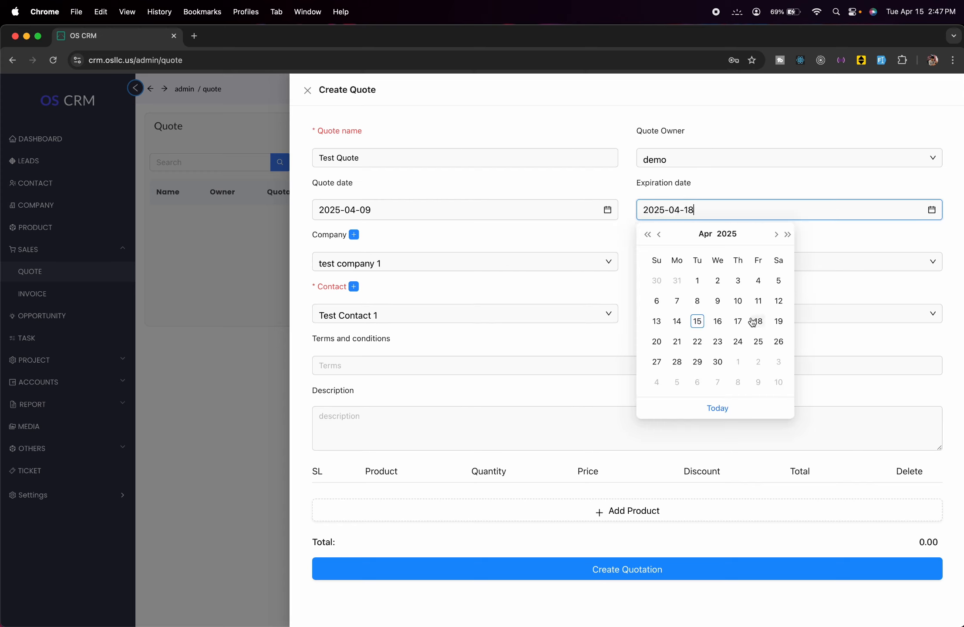
{"action": "left_click", "coordinate": [758, 323]}
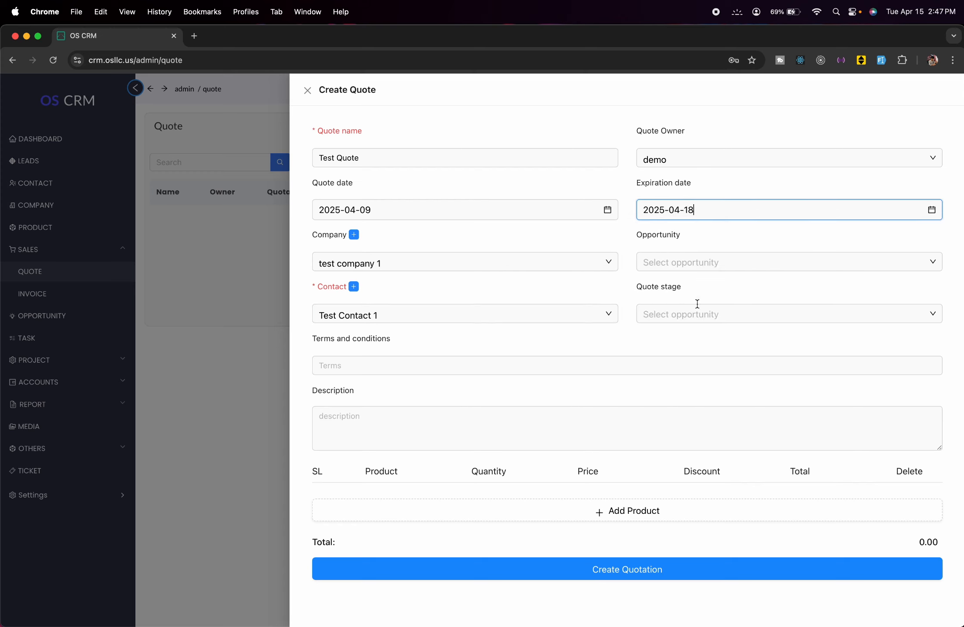
{"action": "left_click", "coordinate": [698, 260]}
{"action": "left_click", "coordinate": [747, 249]}
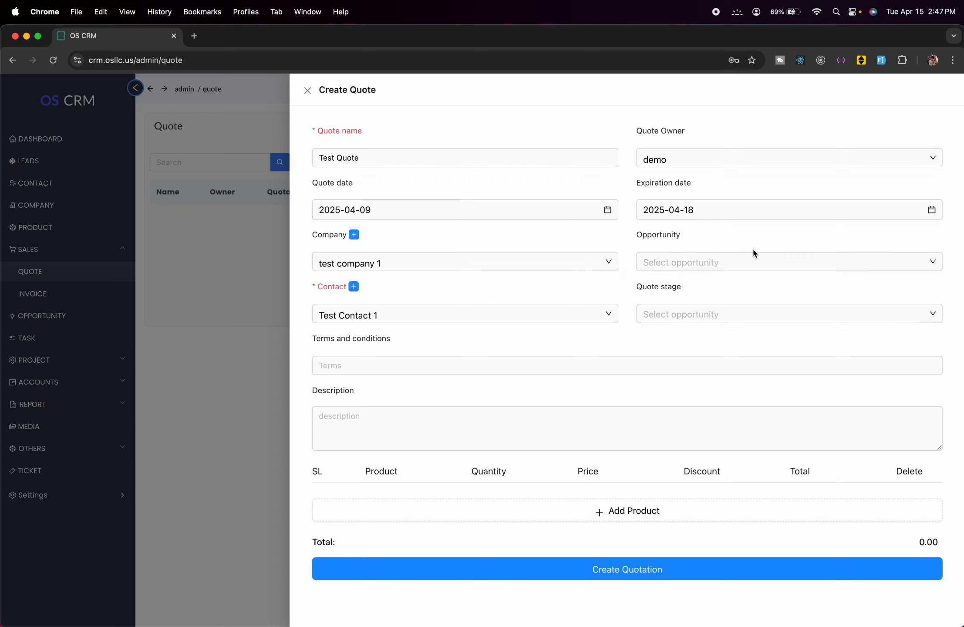
{"action": "left_click", "coordinate": [816, 265]}
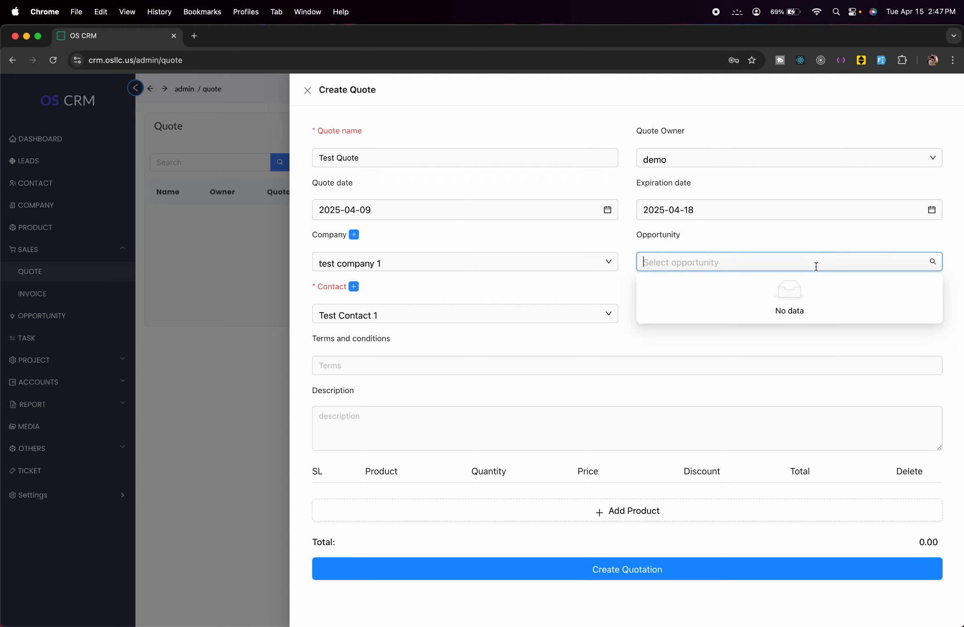
{"action": "left_click", "coordinate": [816, 239]}
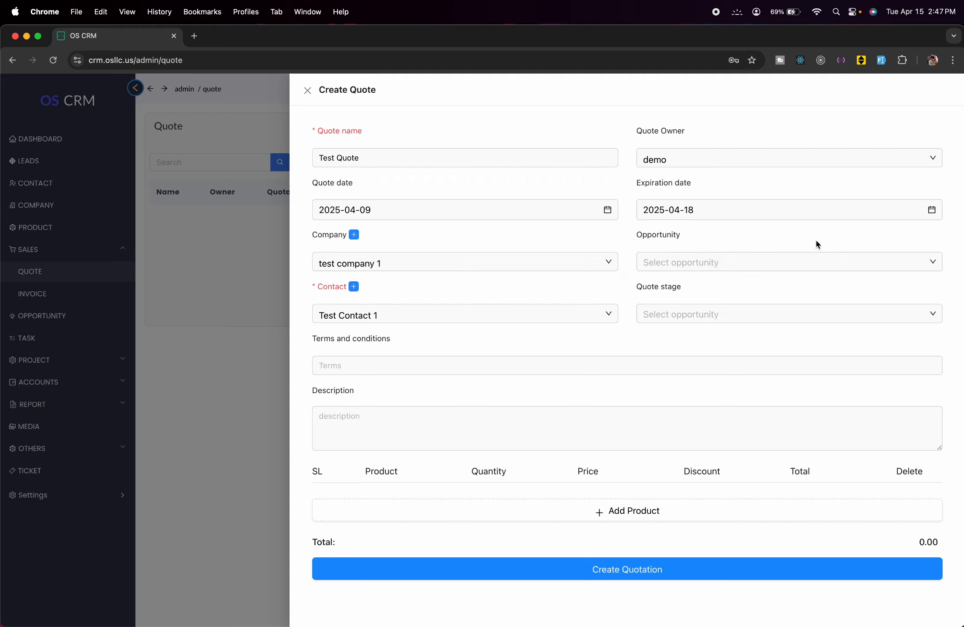
{"action": "left_click", "coordinate": [830, 317]}
{"action": "left_click", "coordinate": [846, 300]}
- Enter terms 'test Terms & condition' and description 'test Descption'
{"action": "left_click", "coordinate": [512, 358]}
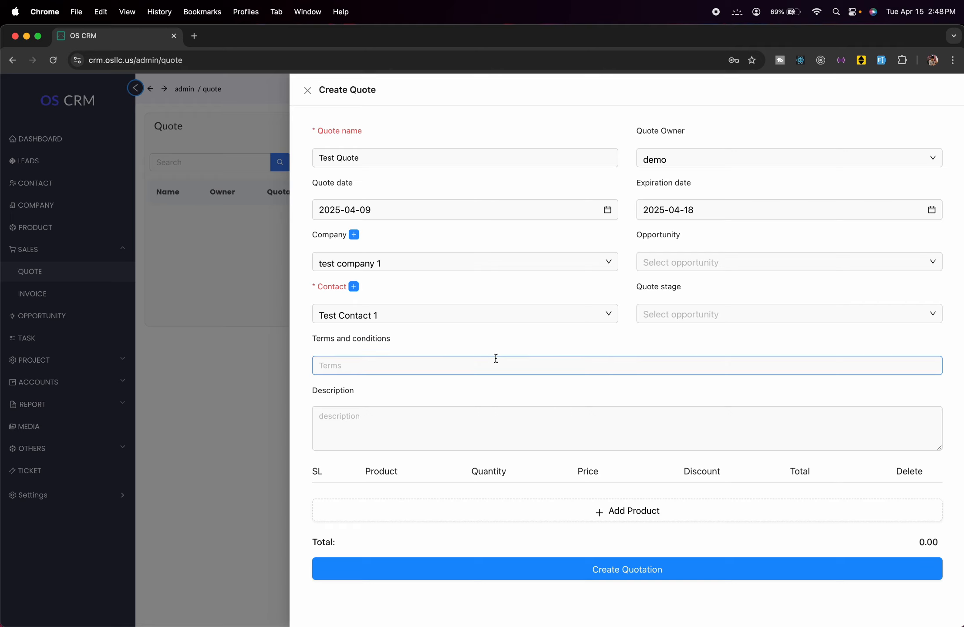
{"action": "type", "text": "test Term"}
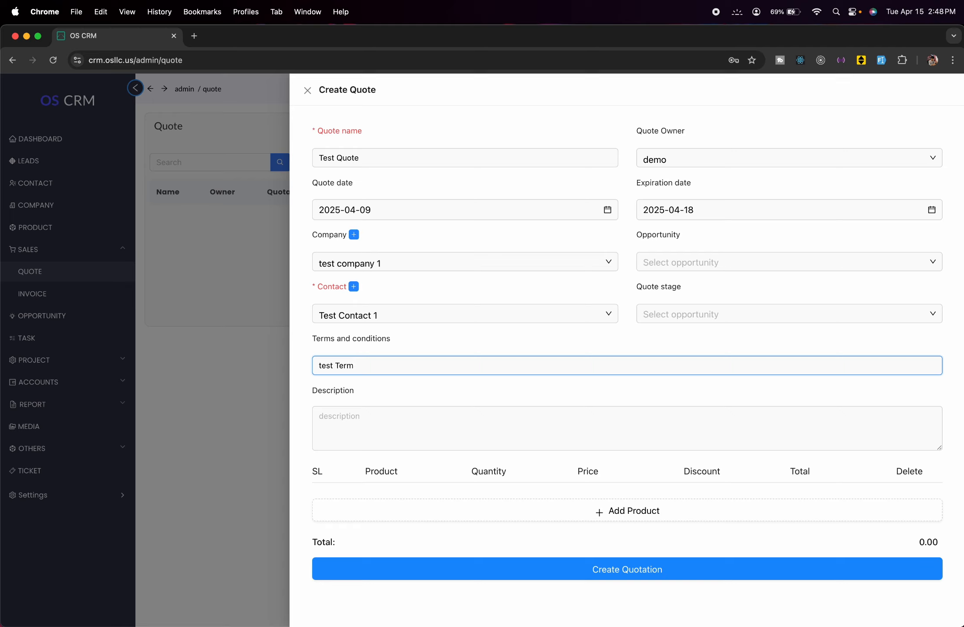
{"action": "type", "text": "s & condition"}
{"action": "left_click", "coordinate": [483, 431]}
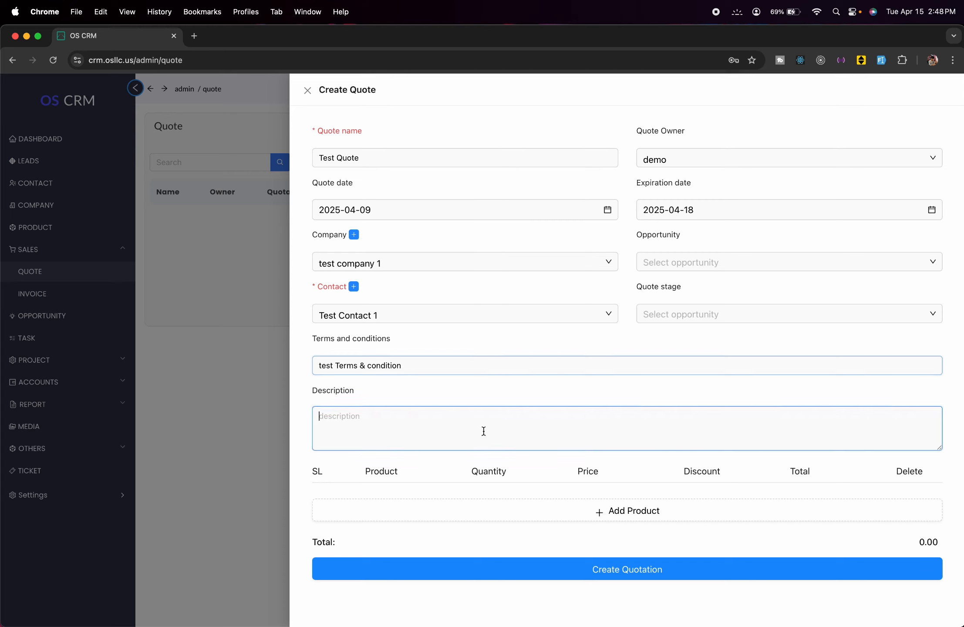
{"action": "type", "text": "test Des"}
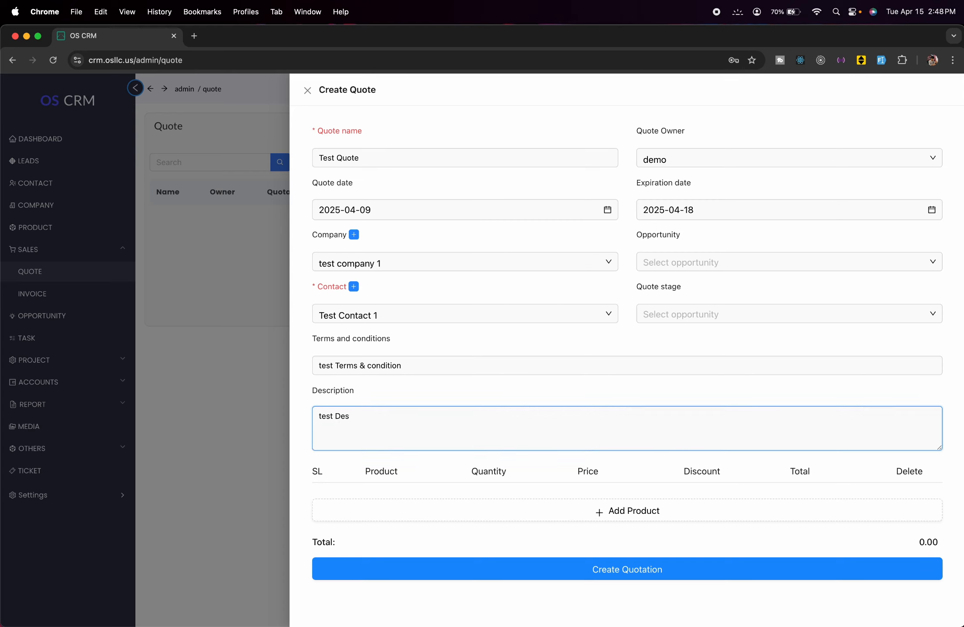
{"action": "type", "text": "cption"}
- Add a Shirt line with quantity 1 and price 29, then create the quotation
{"action": "left_click", "coordinate": [628, 510]}
{"action": "left_click", "coordinate": [441, 498]}
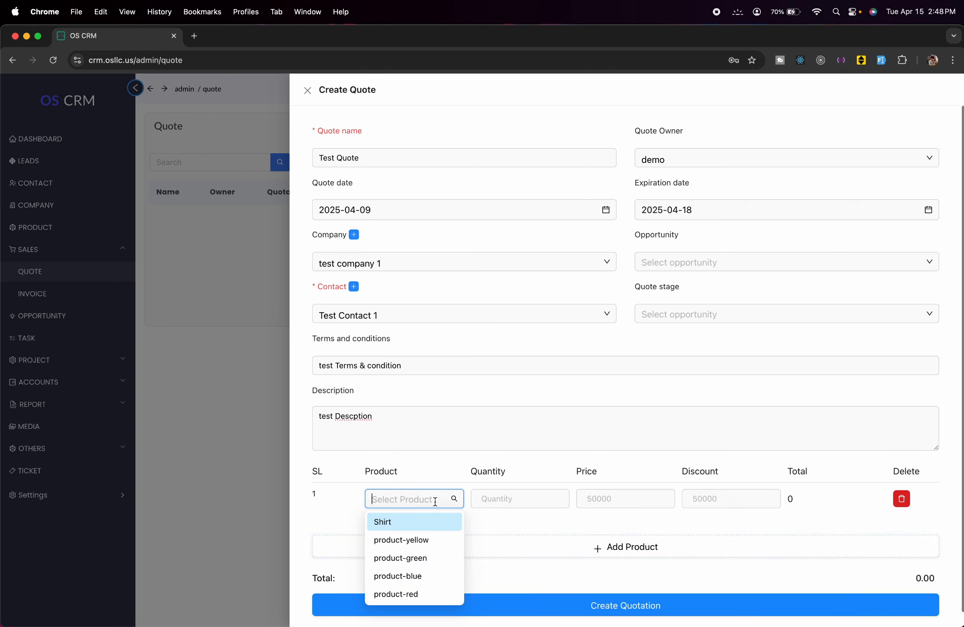
{"action": "left_click", "coordinate": [383, 522]}
{"action": "left_click", "coordinate": [497, 500]}
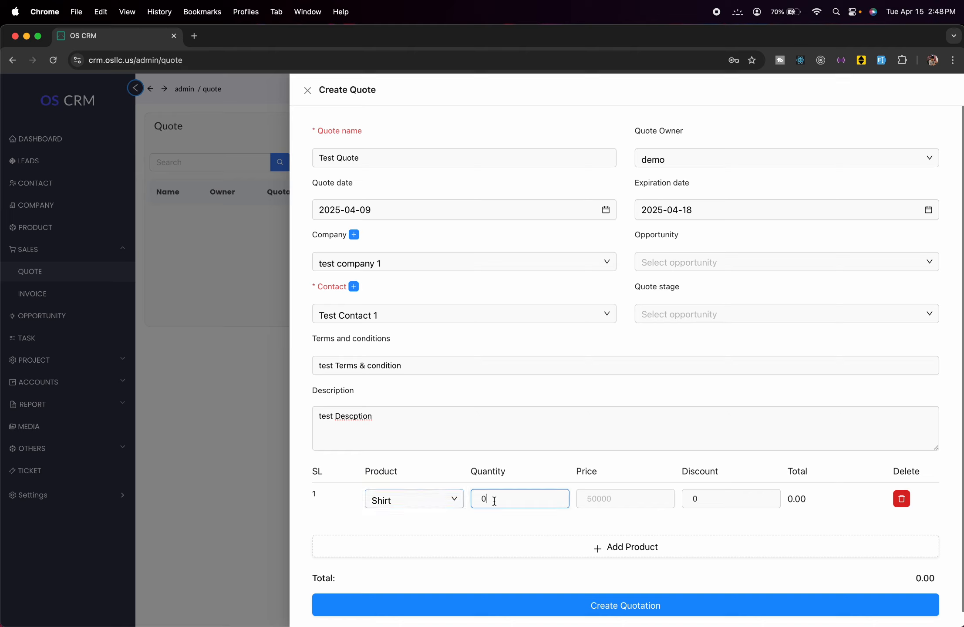
{"action": "key", "text": "BackSpace"}
{"action": "type", "text": "1"}
{"action": "left_click", "coordinate": [588, 499]}
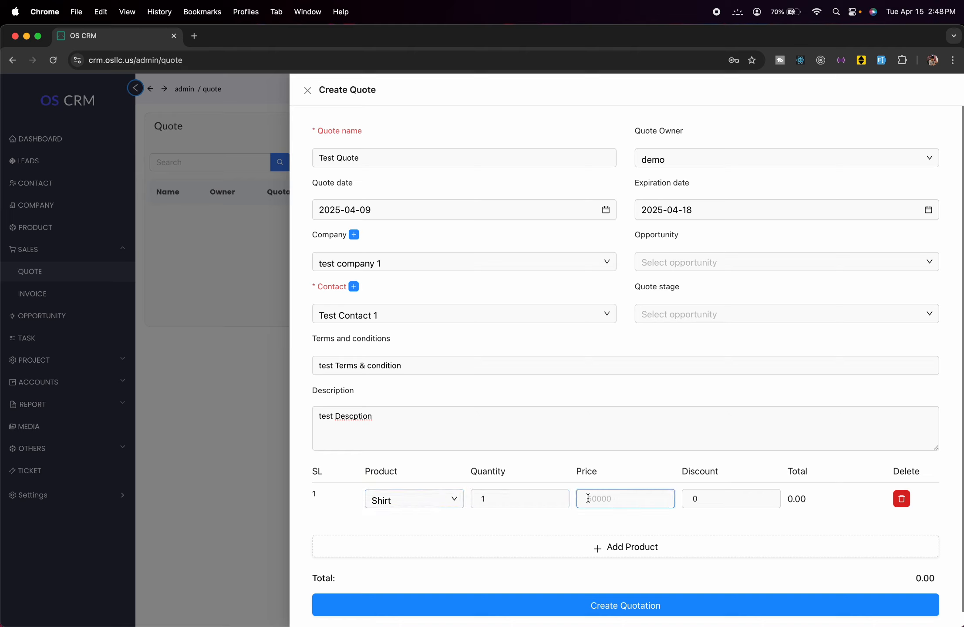
{"action": "type", "text": "29"}
{"action": "left_click", "coordinate": [738, 606]}
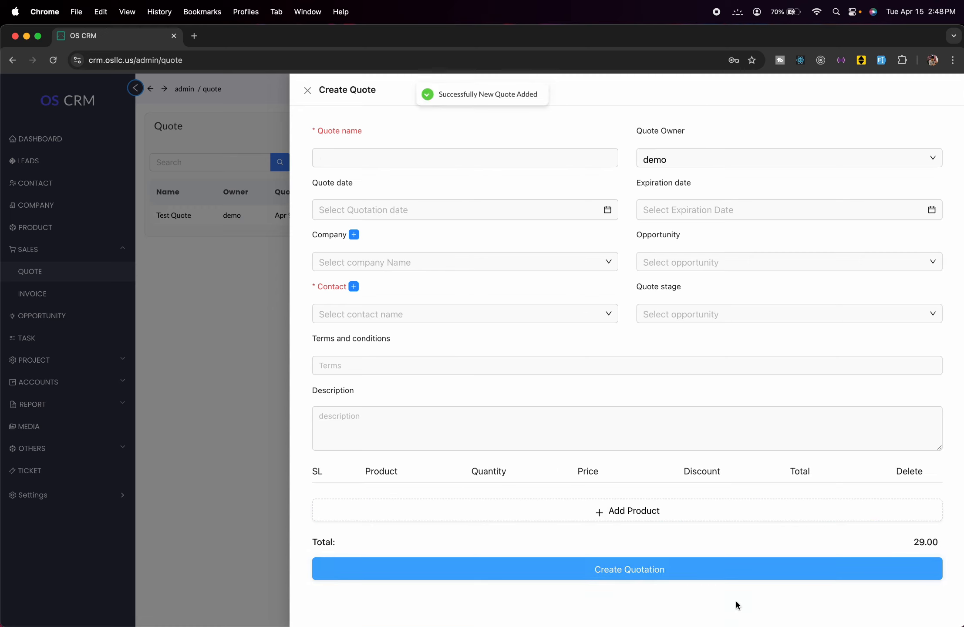
- View Test Quote's details and confirm converting it, opening the quote e-mail form
{"action": "left_click", "coordinate": [198, 395]}
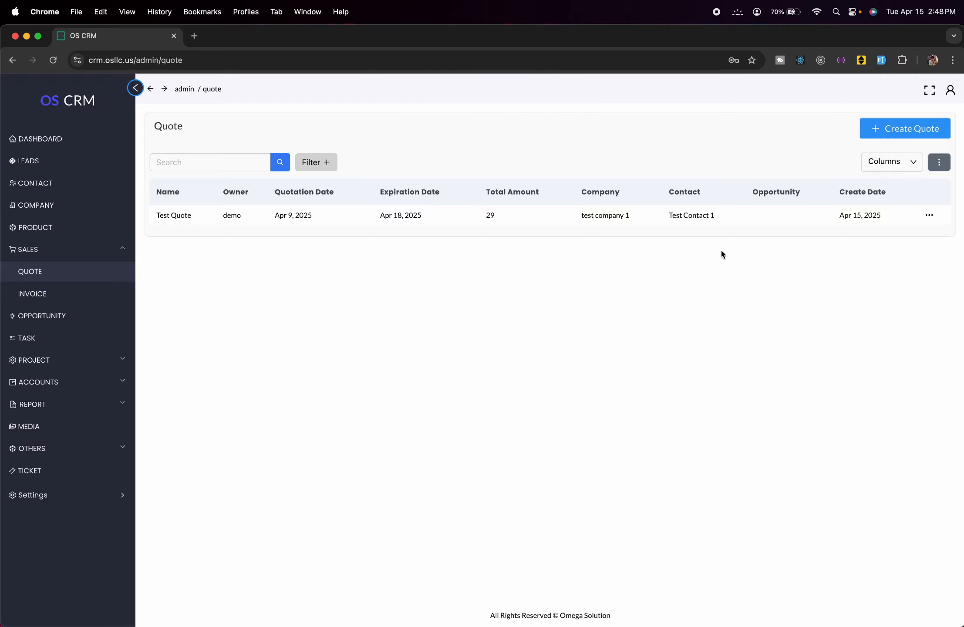
{"action": "left_click", "coordinate": [929, 215]}
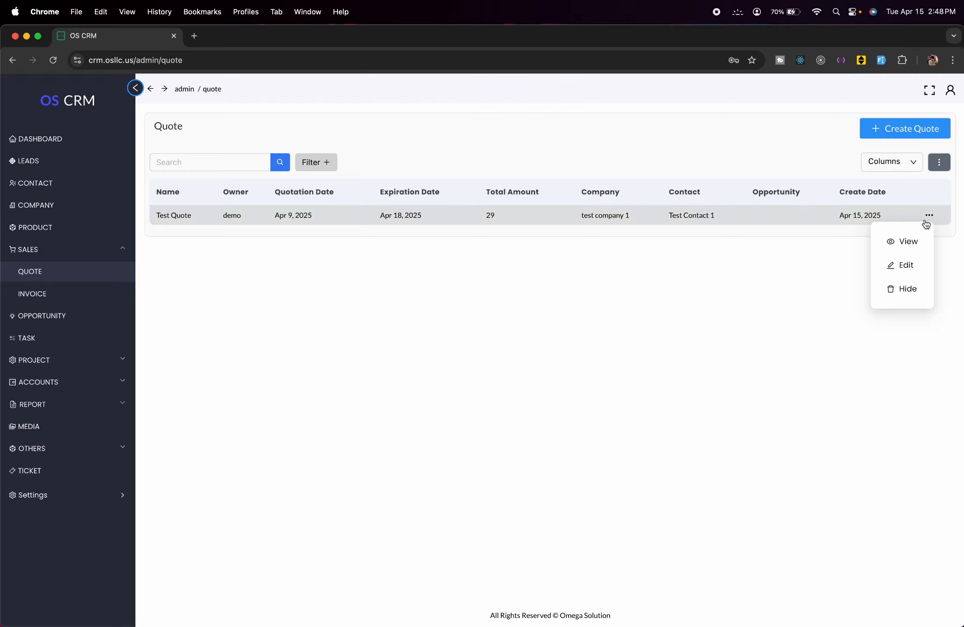
{"action": "left_click", "coordinate": [904, 242]}
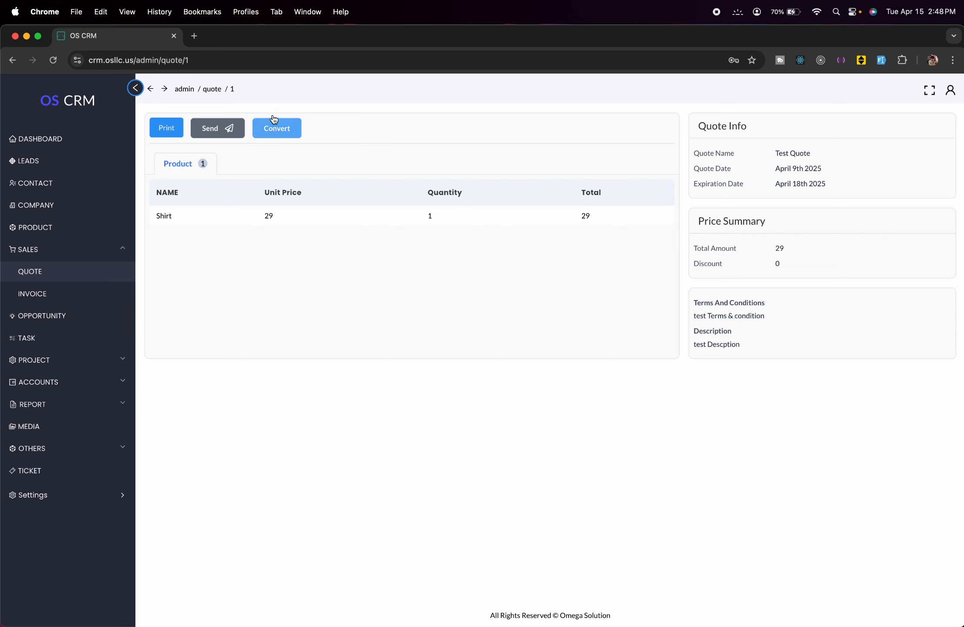
{"action": "left_click", "coordinate": [284, 127]}
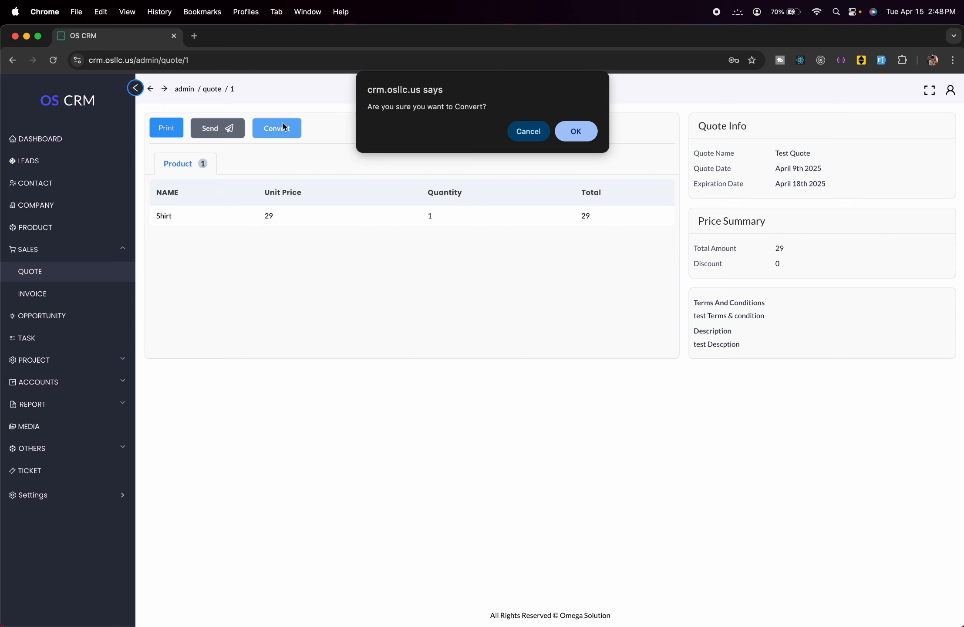
{"action": "key", "text": "Return"}
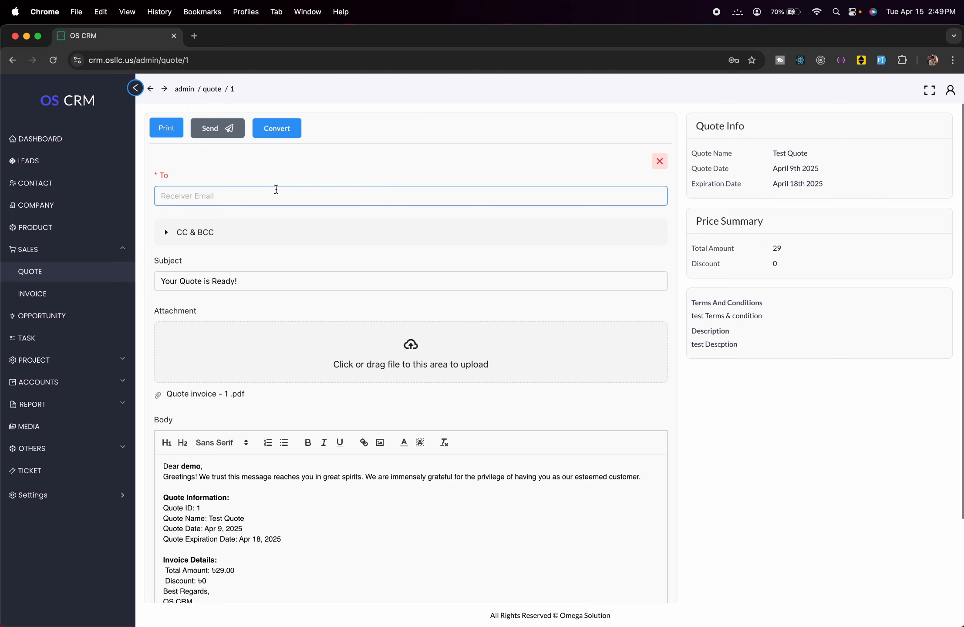
- Look over the quote e-mail form without sending it, then go back to the Quote list
{"action": "left_click", "coordinate": [276, 189]}
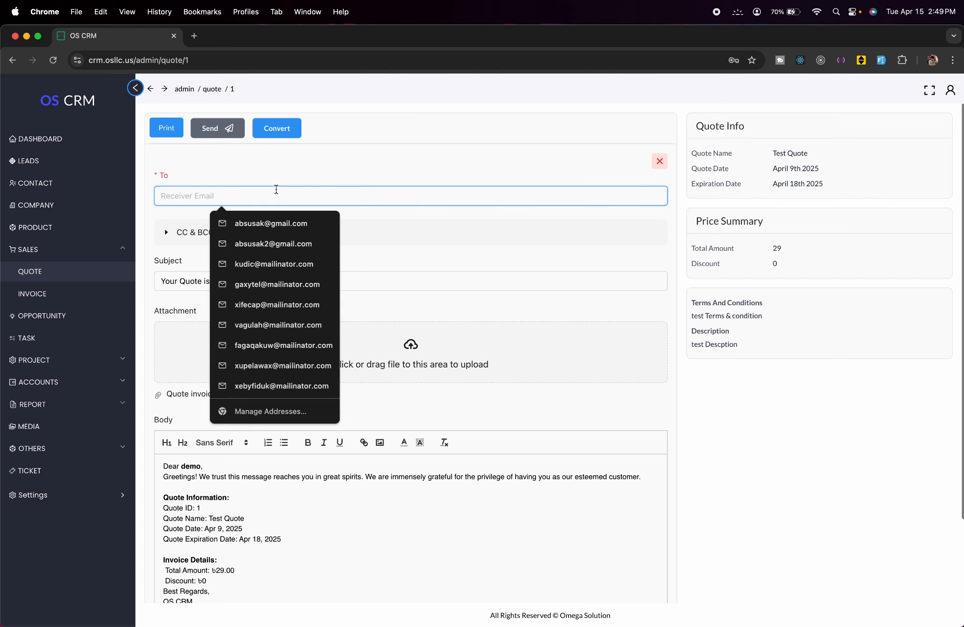
{"action": "left_click", "coordinate": [324, 160]}
{"action": "scroll", "coordinate": [327, 190], "scroll_direction": "down", "scroll_amount": 3}
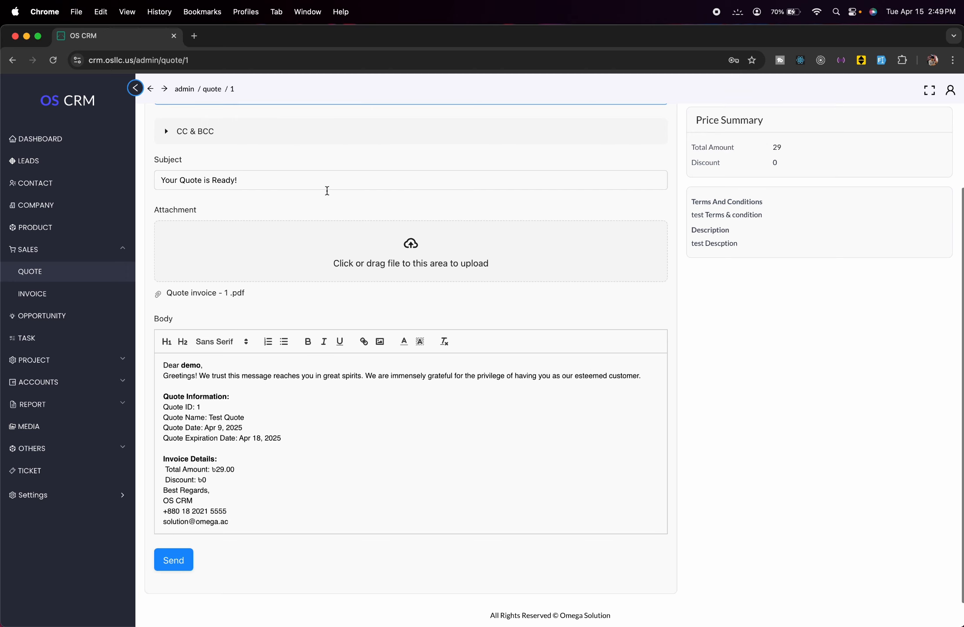
{"action": "scroll", "coordinate": [328, 191], "scroll_direction": "up", "scroll_amount": 5}
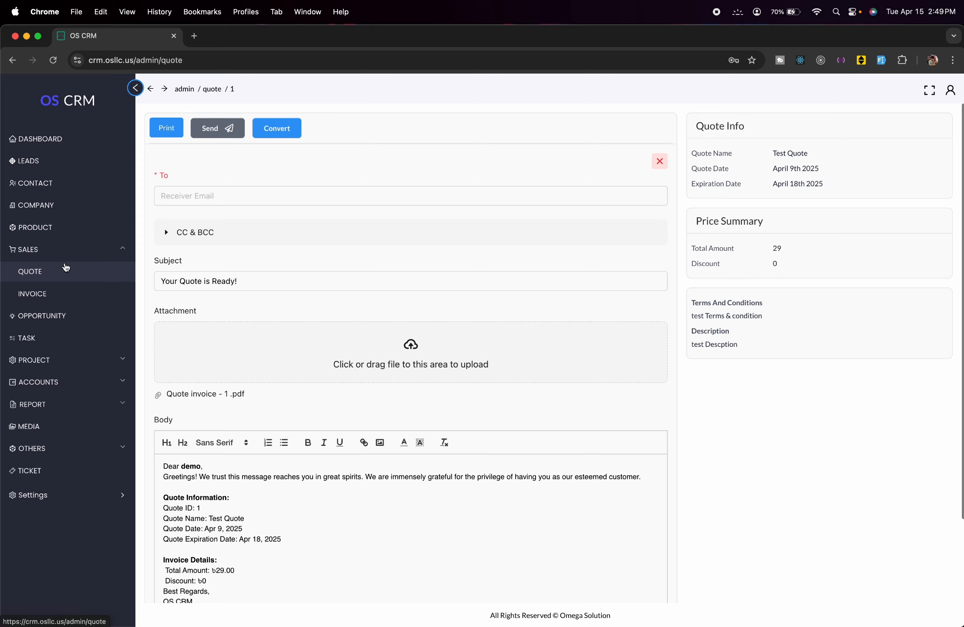
{"action": "left_click", "coordinate": [66, 267]}
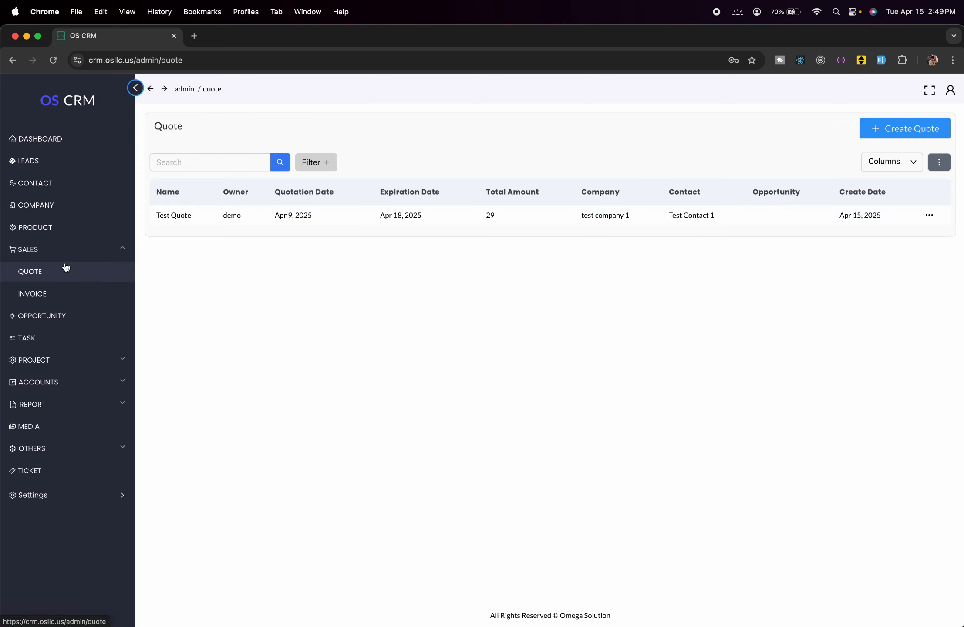
- Create a new sales invoice with Shirt on the first line, quantity 10
{"action": "left_click", "coordinate": [93, 295]}
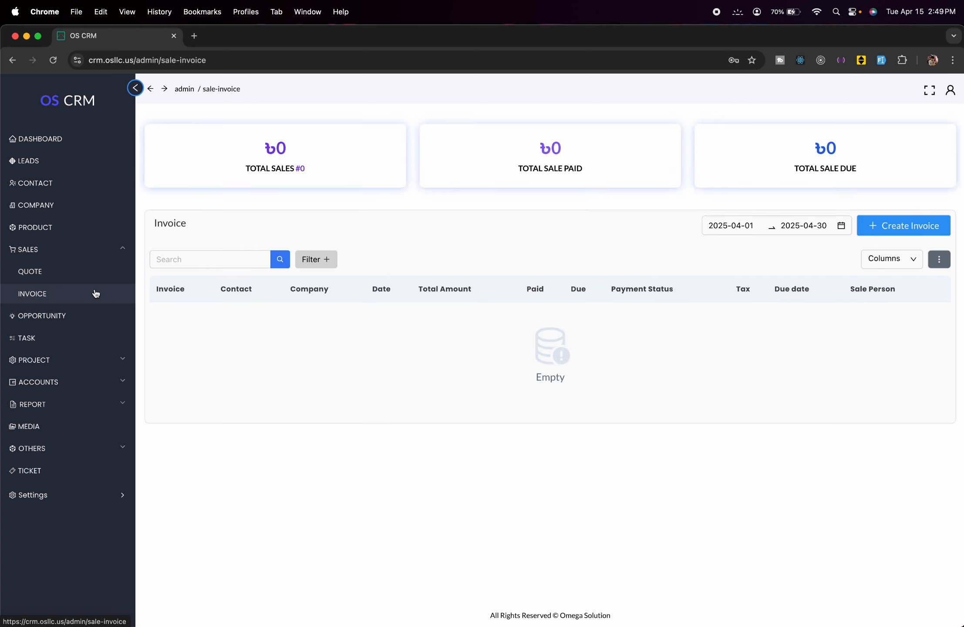
{"action": "left_click", "coordinate": [906, 233]}
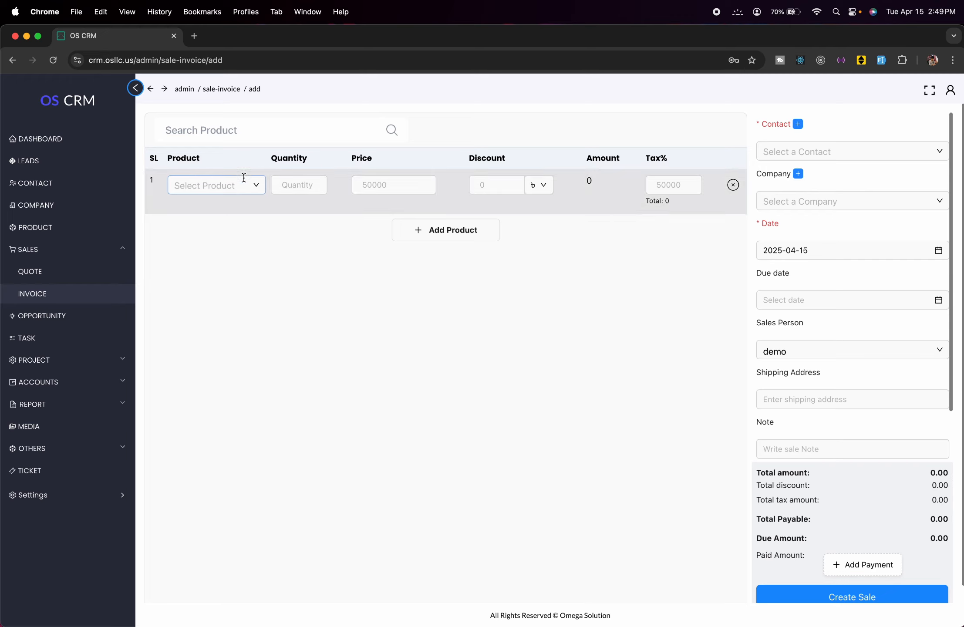
{"action": "left_click", "coordinate": [246, 185]}
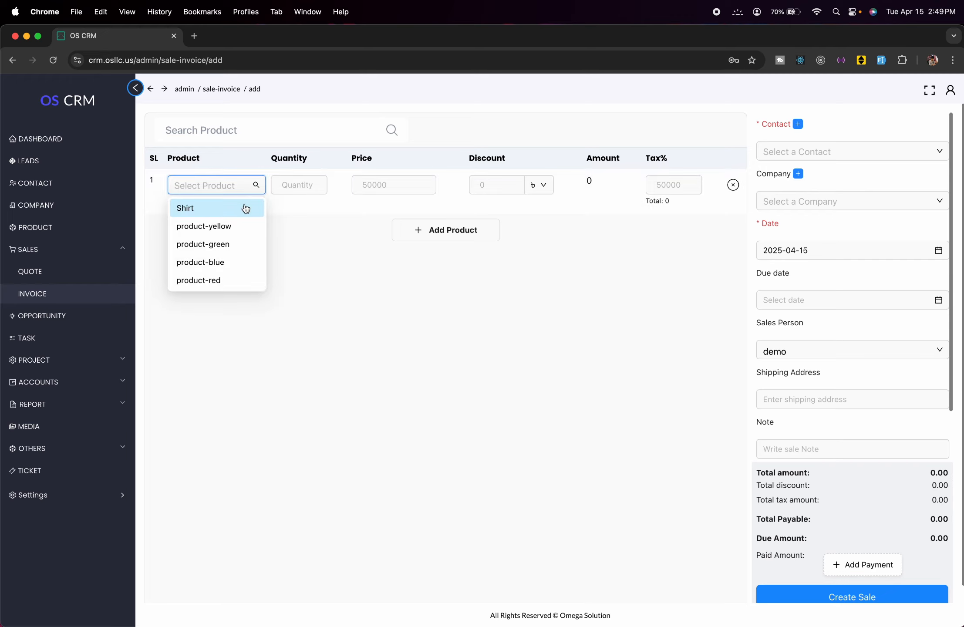
{"action": "left_click", "coordinate": [244, 205]}
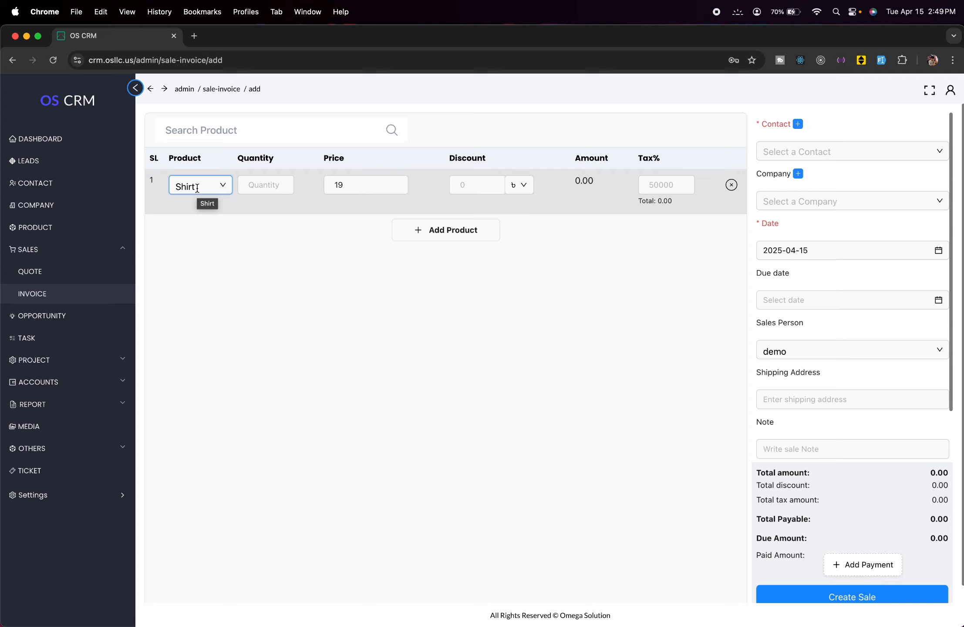
{"action": "left_click", "coordinate": [263, 187]}
{"action": "type", "text": "10"}
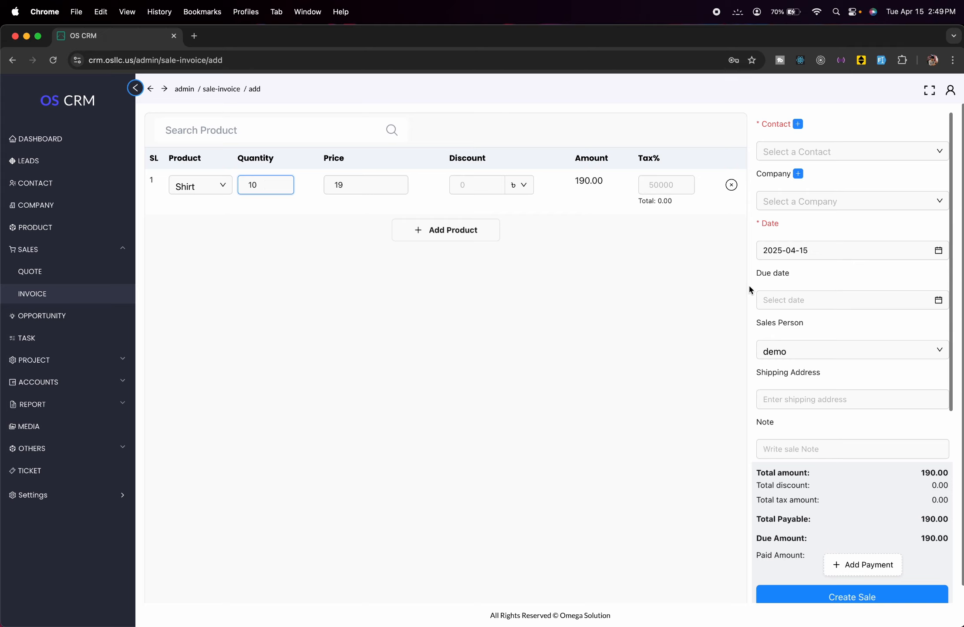
- Choose Test Contact 1, test company 1 and sales person admin for the invoice
{"action": "left_click", "coordinate": [933, 150]}
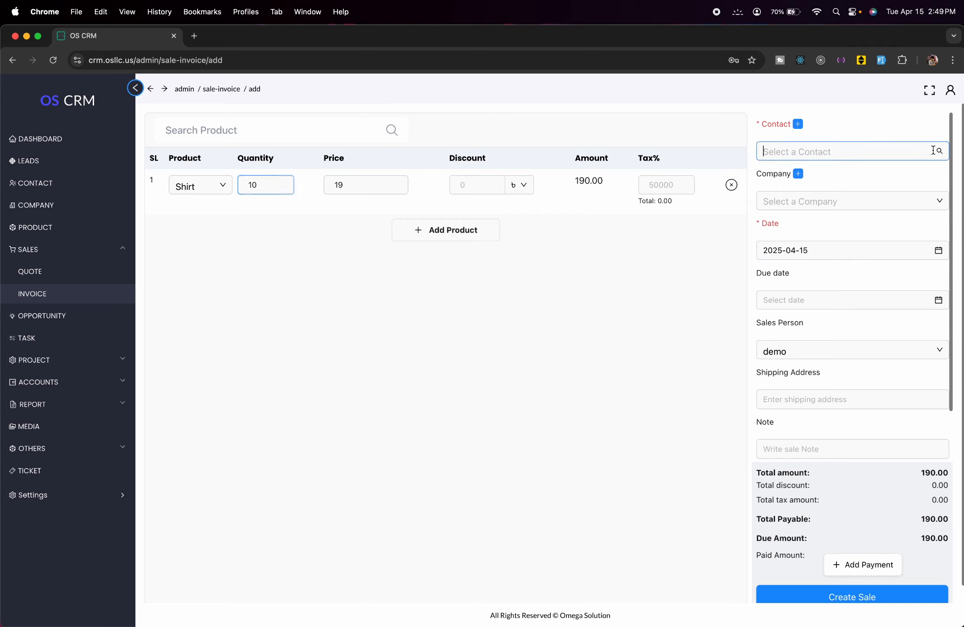
{"action": "left_click", "coordinate": [827, 176]}
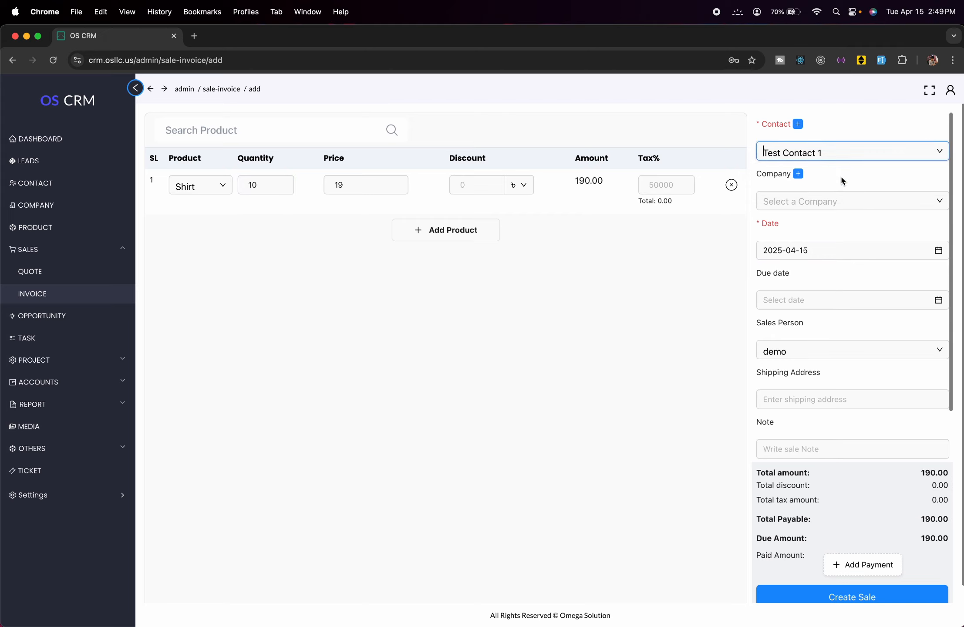
{"action": "left_click", "coordinate": [846, 198]}
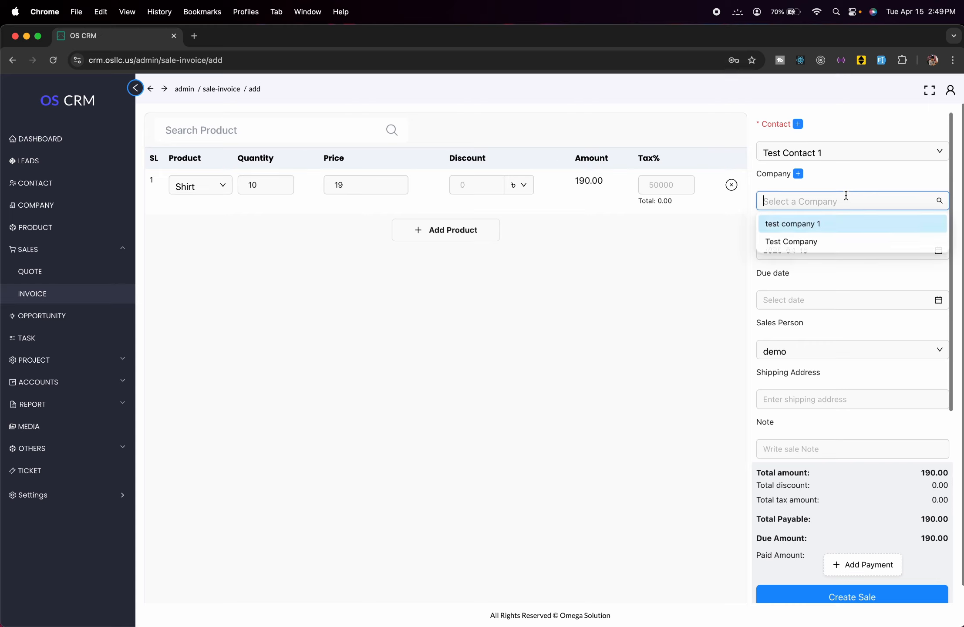
{"action": "left_click", "coordinate": [835, 230]}
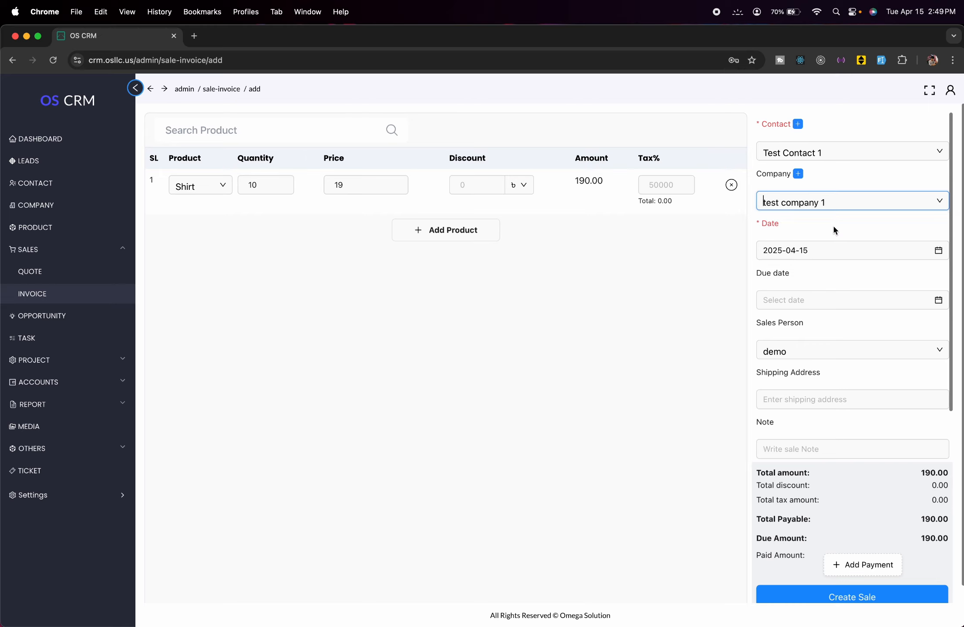
{"action": "scroll", "coordinate": [846, 381], "scroll_direction": "down", "scroll_amount": 2}
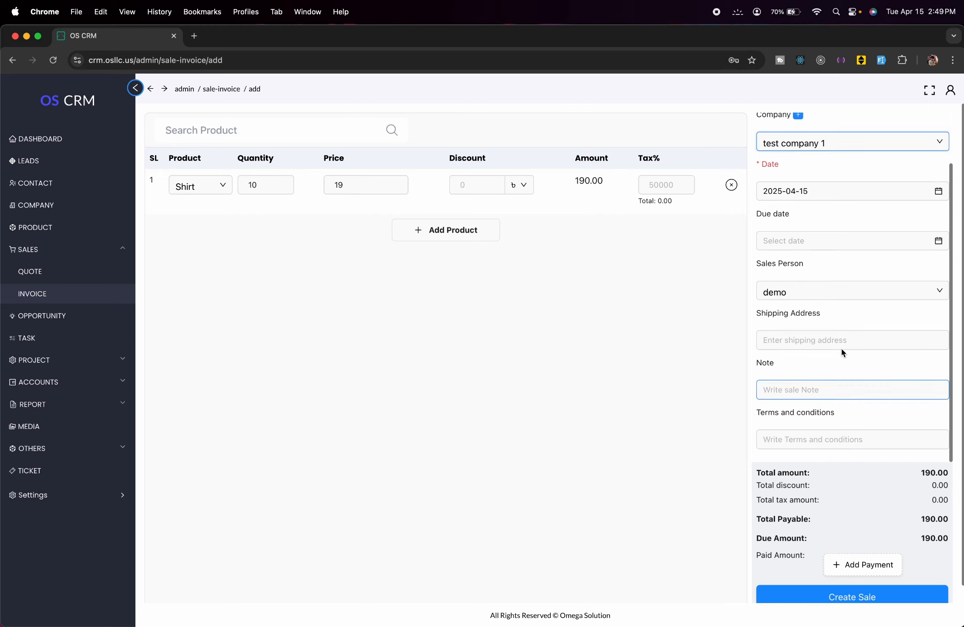
{"action": "left_click", "coordinate": [848, 290]}
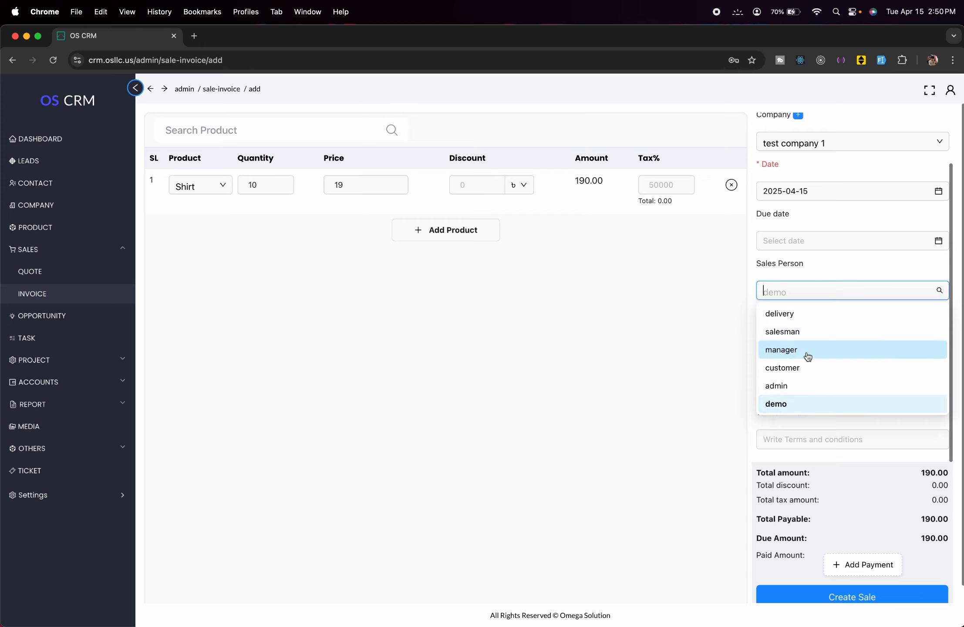
{"action": "left_click", "coordinate": [810, 388]}
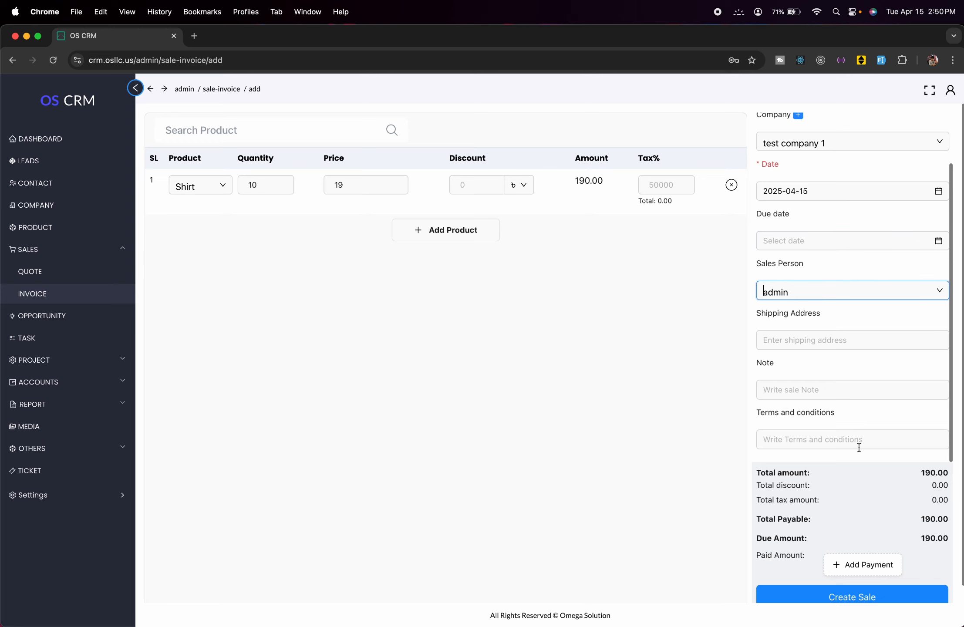
- Record a 190 payment from the Cash account on the Shirt invoice and save the sale
{"action": "scroll", "coordinate": [884, 494], "scroll_direction": "down", "scroll_amount": 1}
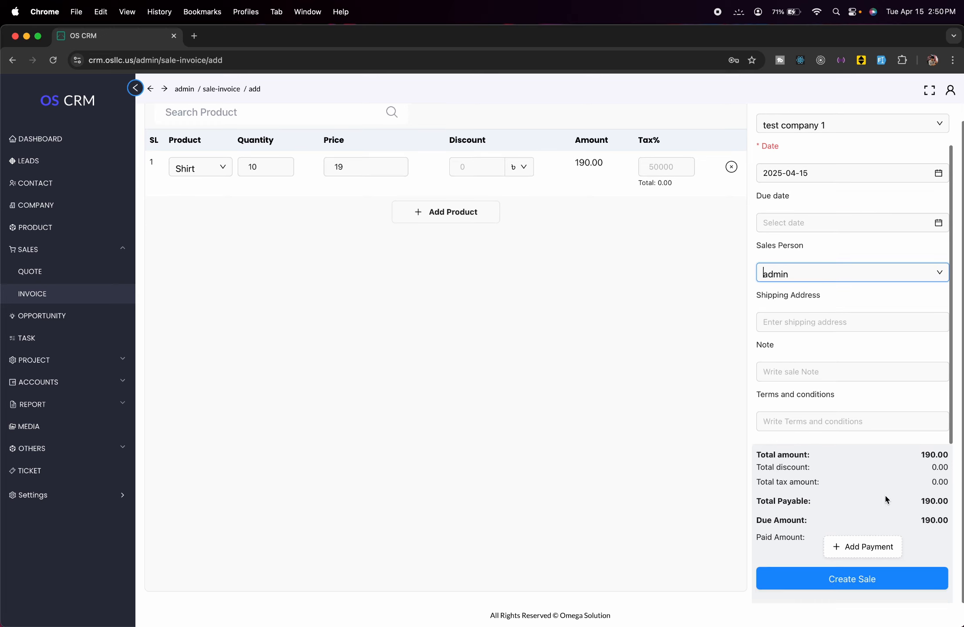
{"action": "left_click", "coordinate": [887, 552]}
{"action": "left_click", "coordinate": [862, 522]}
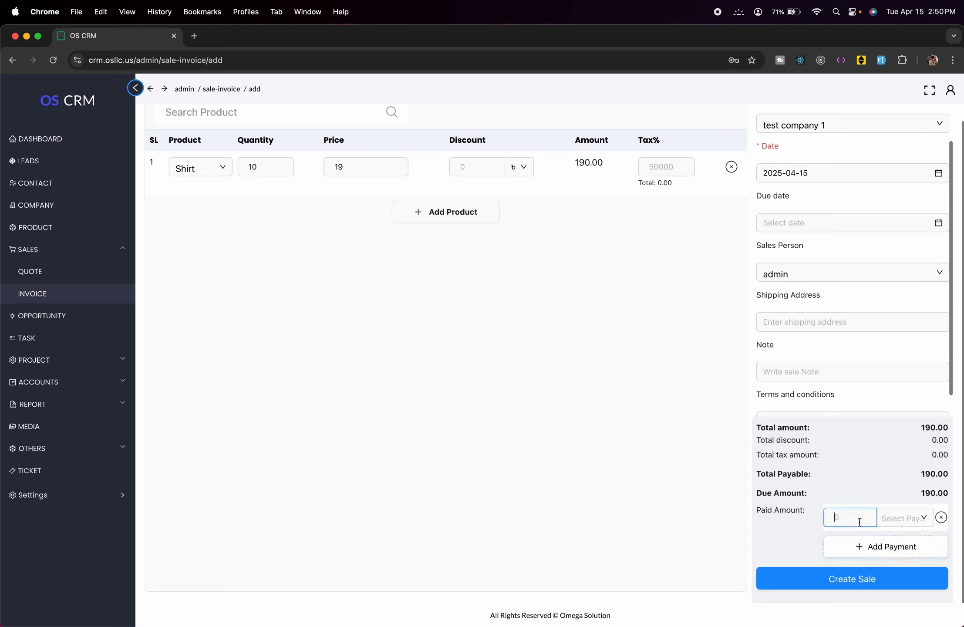
{"action": "type", "text": "190"}
{"action": "left_click", "coordinate": [899, 520]}
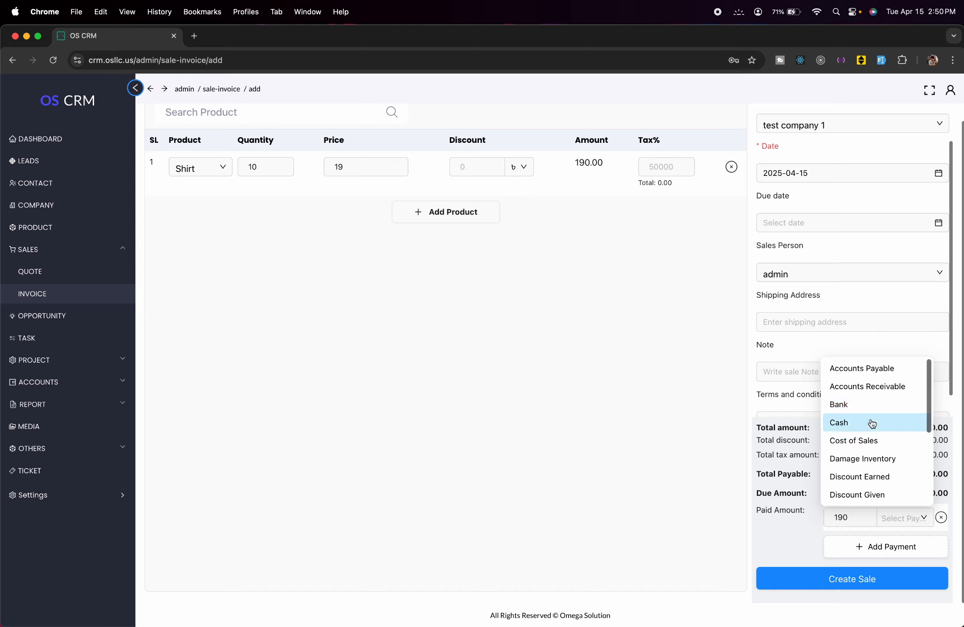
{"action": "left_click", "coordinate": [871, 422]}
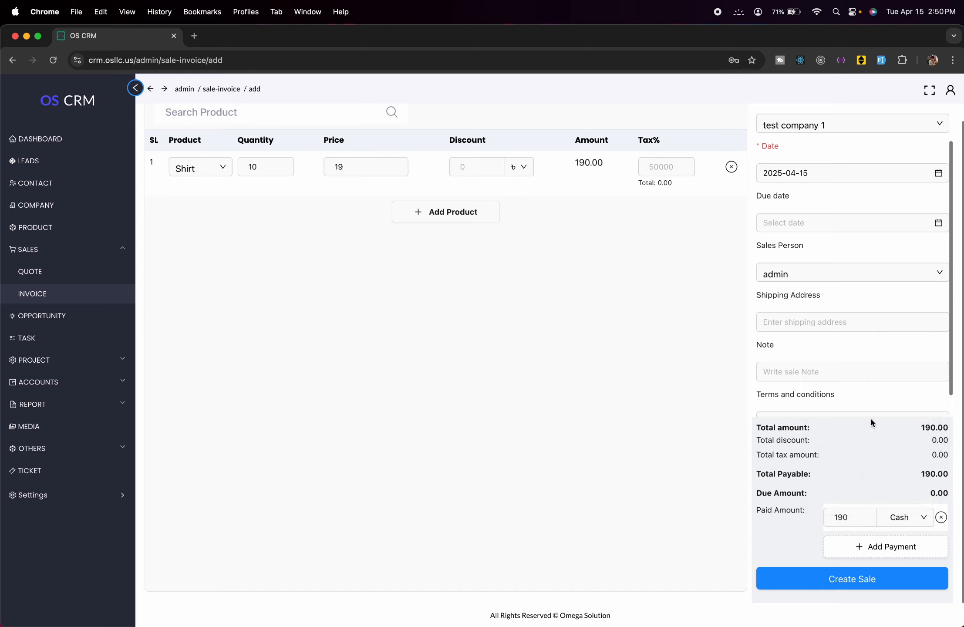
{"action": "left_click", "coordinate": [881, 583]}
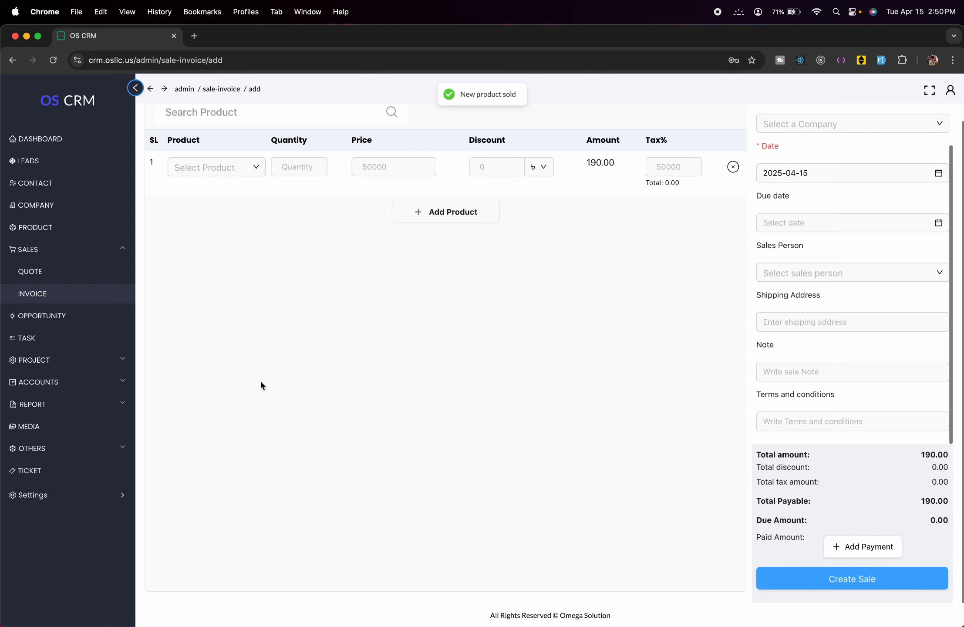
- Check the invoice list for the paid 190 invoice, then start a new opportunity
{"action": "left_click", "coordinate": [111, 296]}
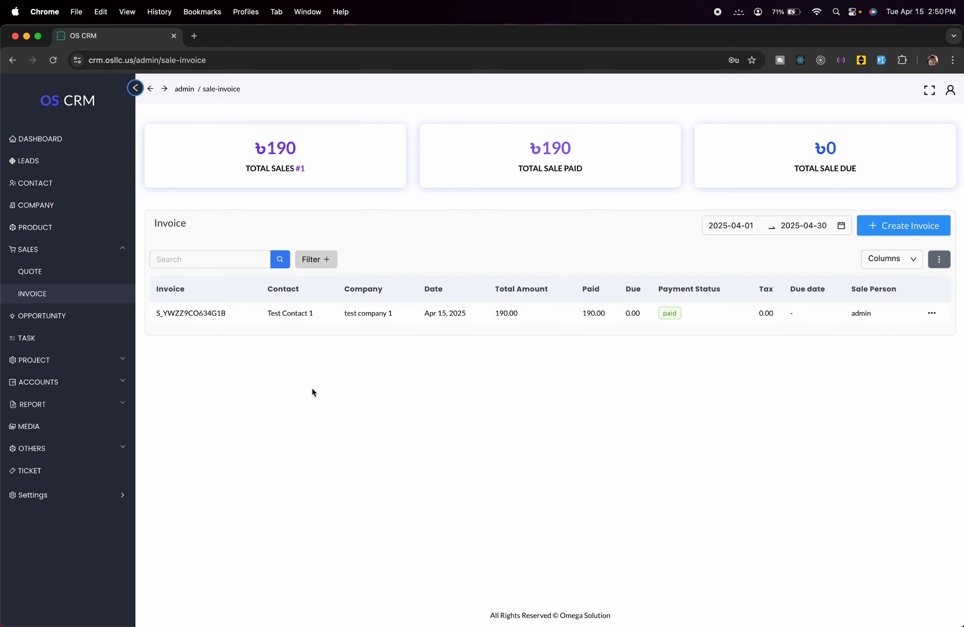
{"action": "left_click", "coordinate": [106, 322]}
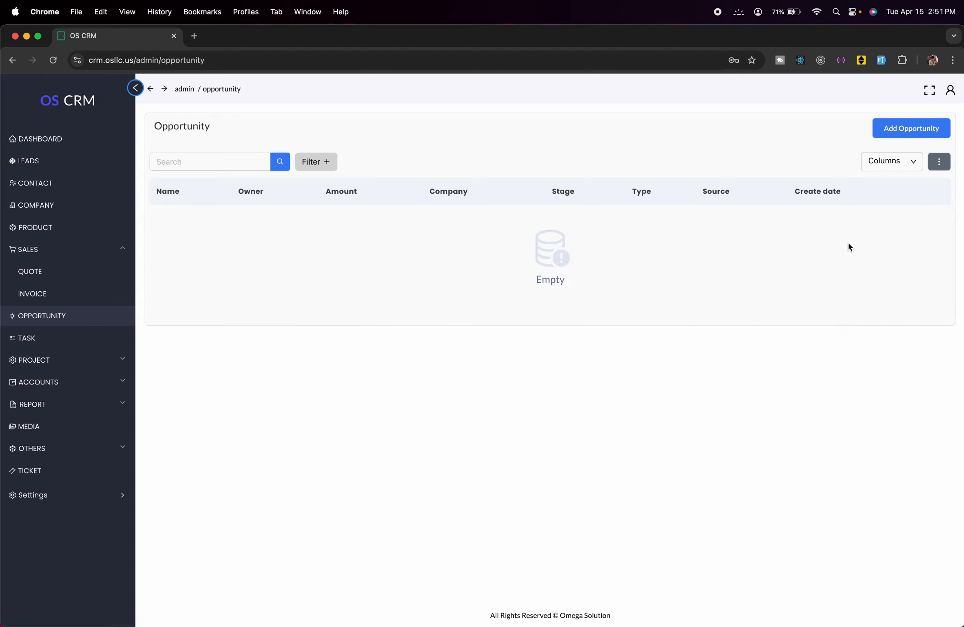
{"action": "left_click", "coordinate": [888, 131]}
- Enter opportunity name Test Opportunity, owner admin, amount 1000 and next step Test step
{"action": "left_click", "coordinate": [357, 209]}
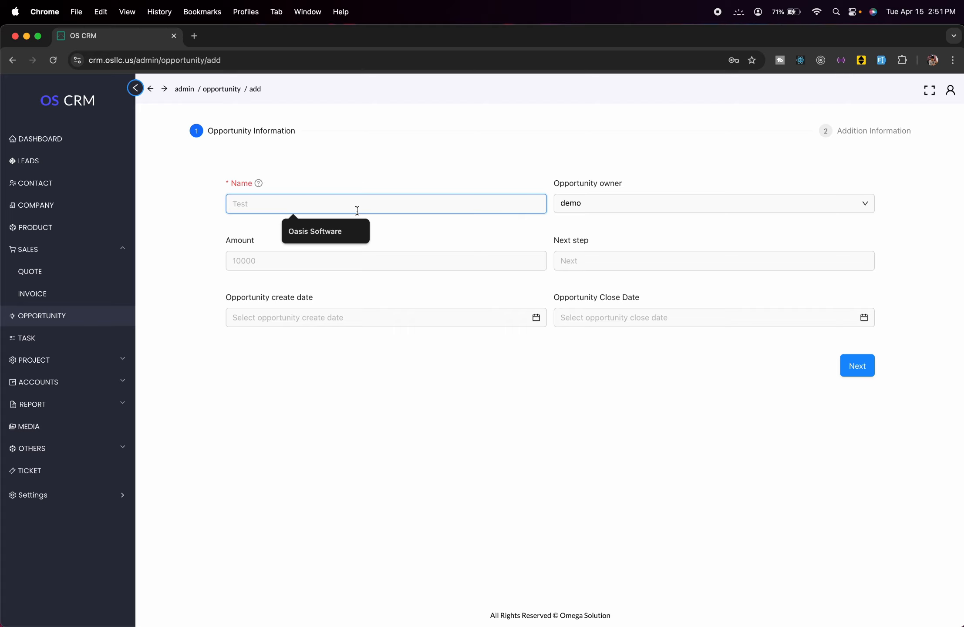
{"action": "type", "text": "Test "}
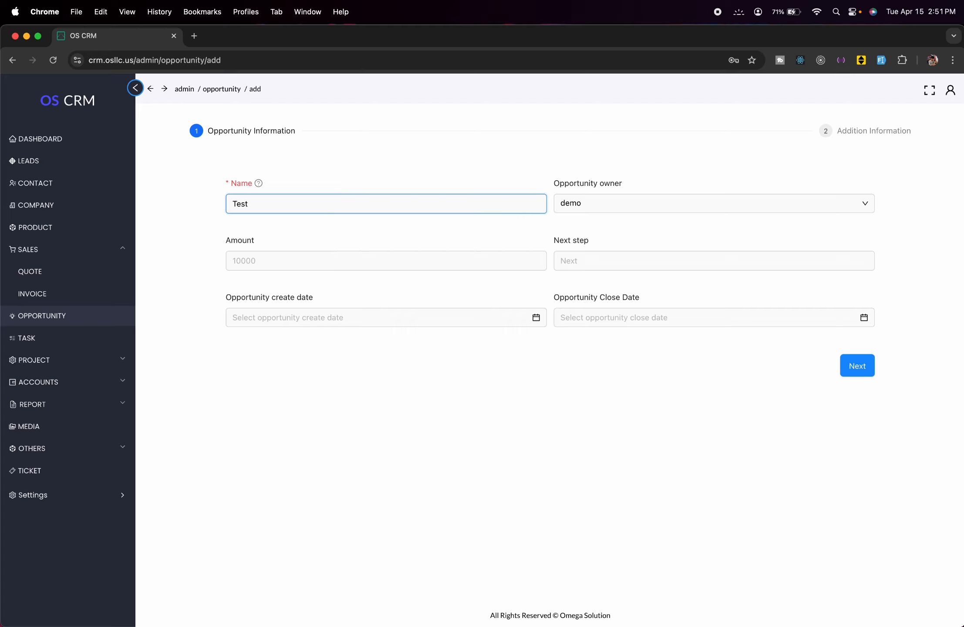
{"action": "type", "text": "Opportunity"}
{"action": "left_click", "coordinate": [637, 194]}
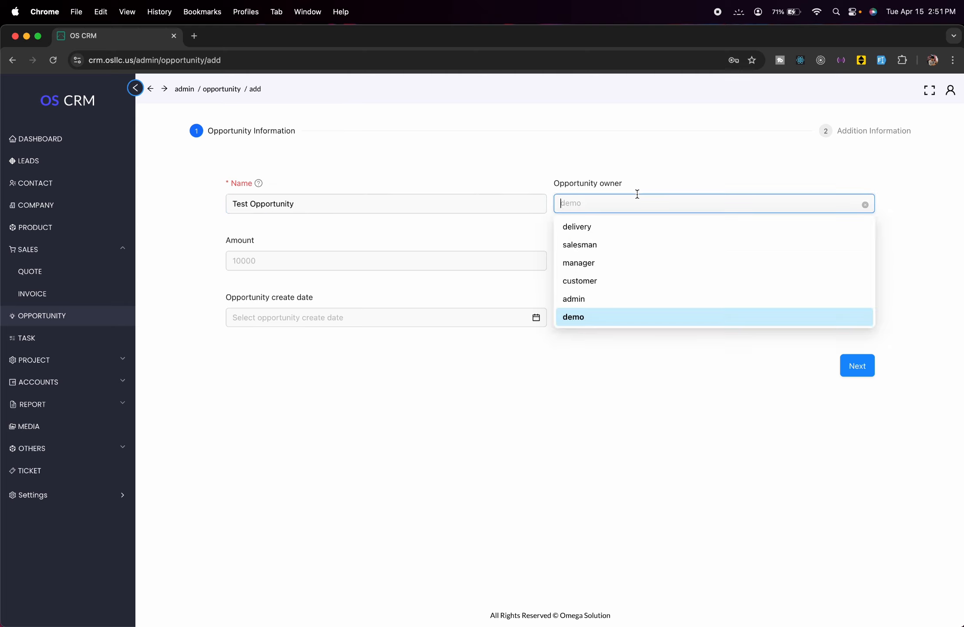
{"action": "left_click", "coordinate": [633, 304]}
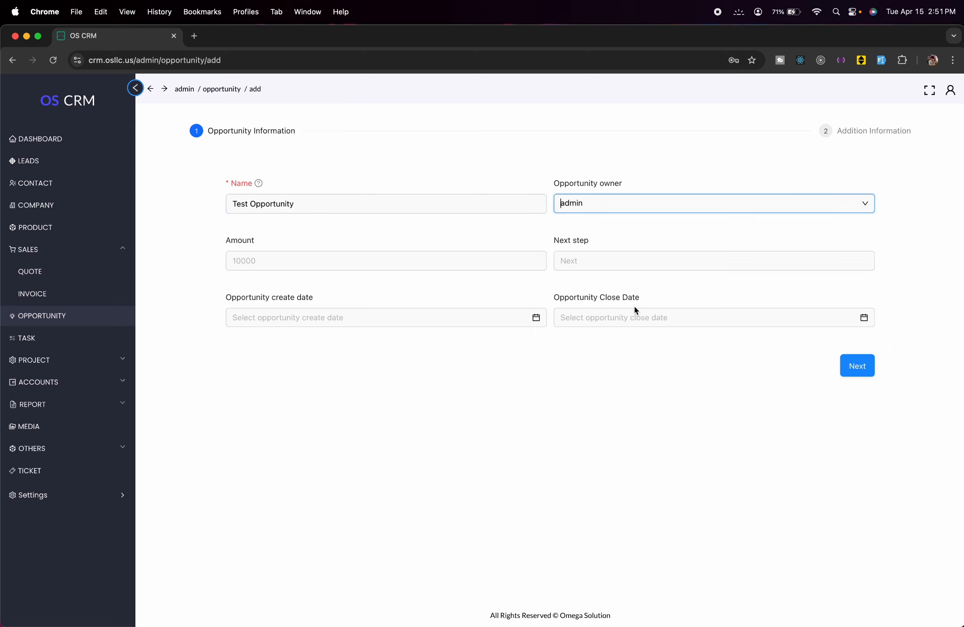
{"action": "left_click", "coordinate": [705, 201]}
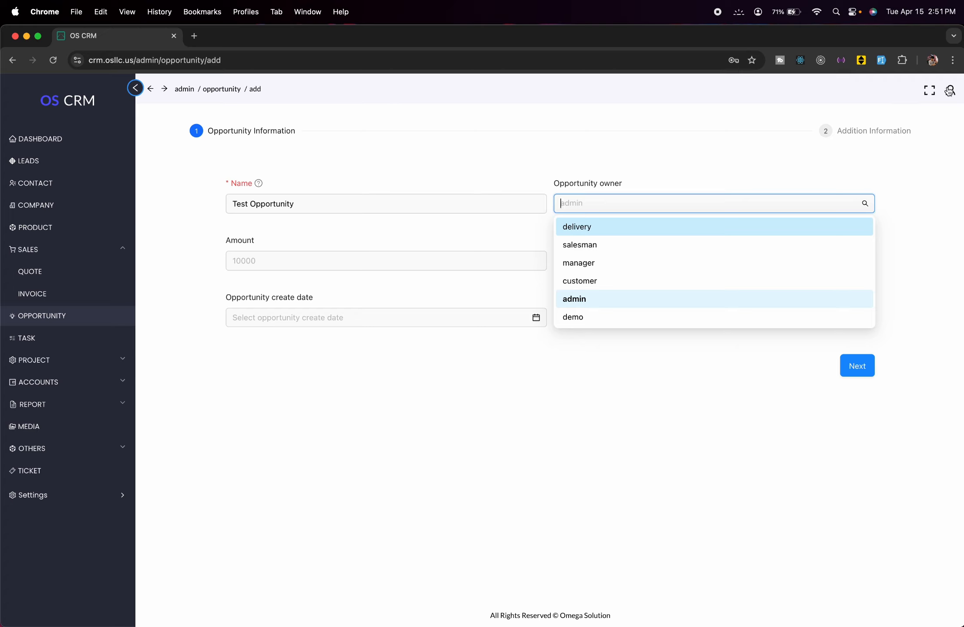
{"action": "left_click", "coordinate": [699, 136]}
{"action": "left_click", "coordinate": [405, 262]}
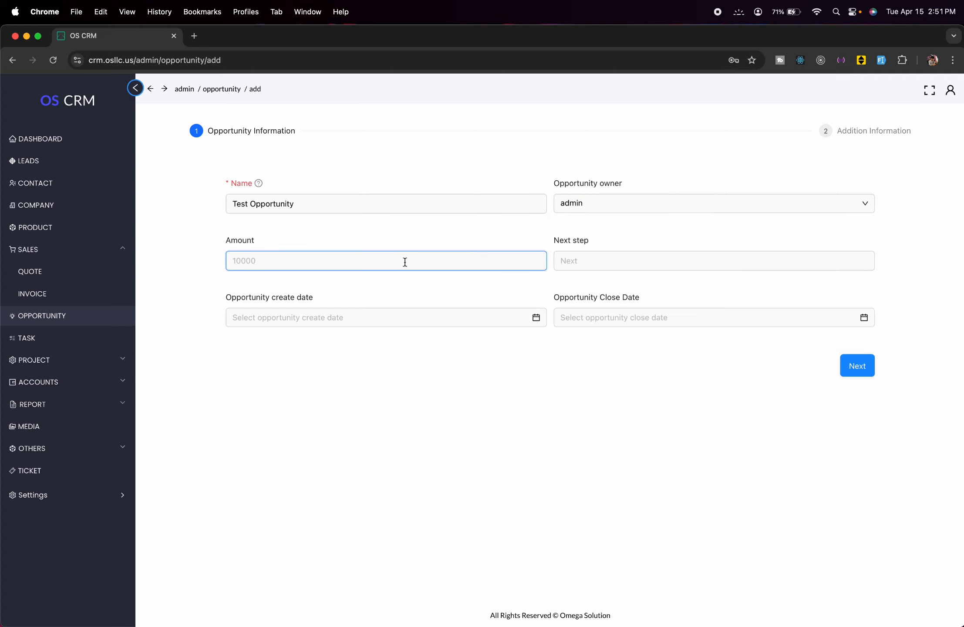
{"action": "type", "text": "1000"}
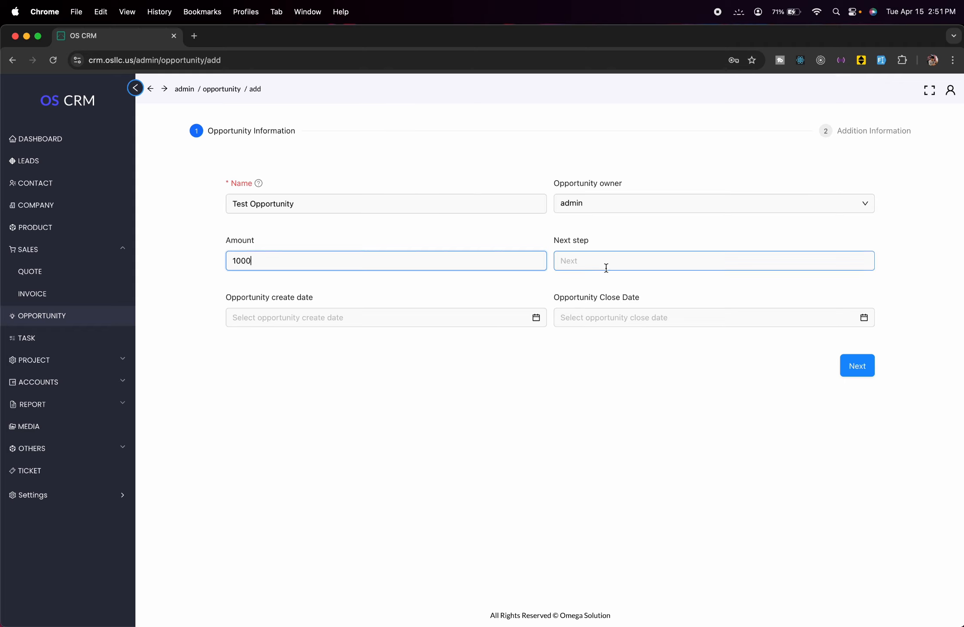
{"action": "left_click", "coordinate": [606, 267]}
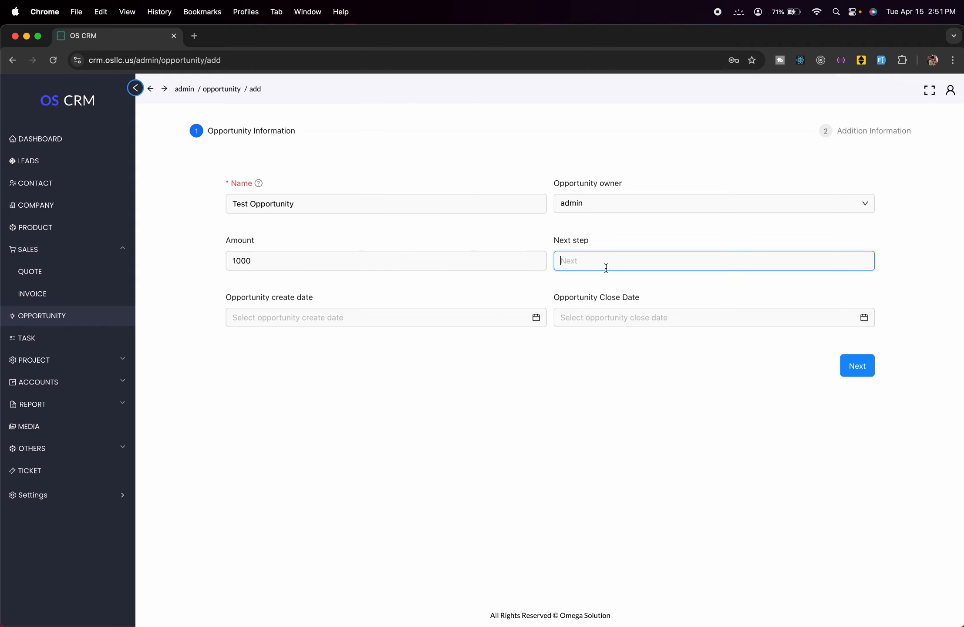
{"action": "type", "text": "Test step"}
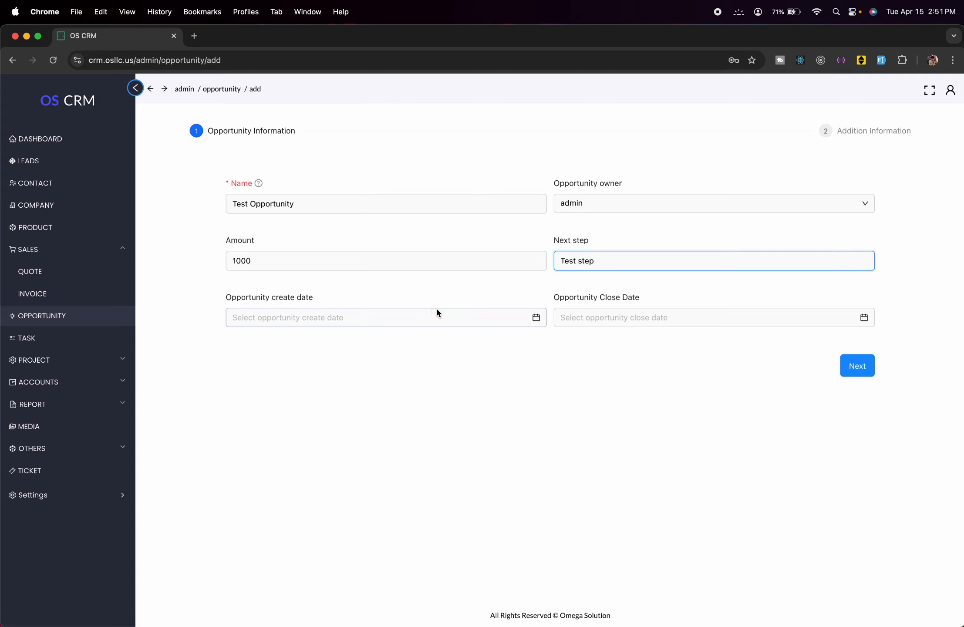
- Set create date 2025-04-15 and close date 2025-04-19, then continue to additional information
{"action": "left_click", "coordinate": [443, 314]}
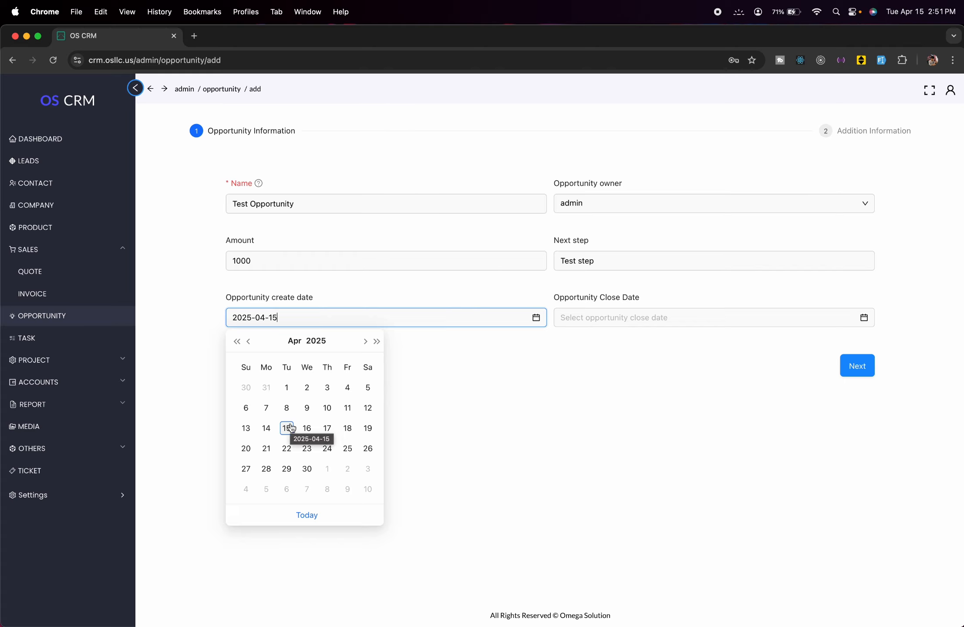
{"action": "left_click", "coordinate": [484, 360]}
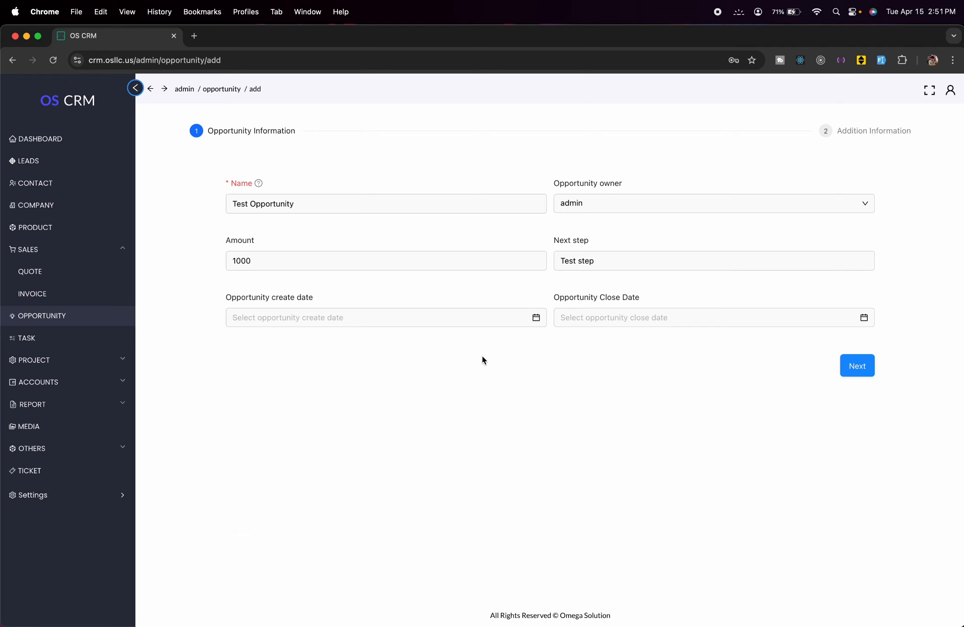
{"action": "left_click", "coordinate": [383, 318]}
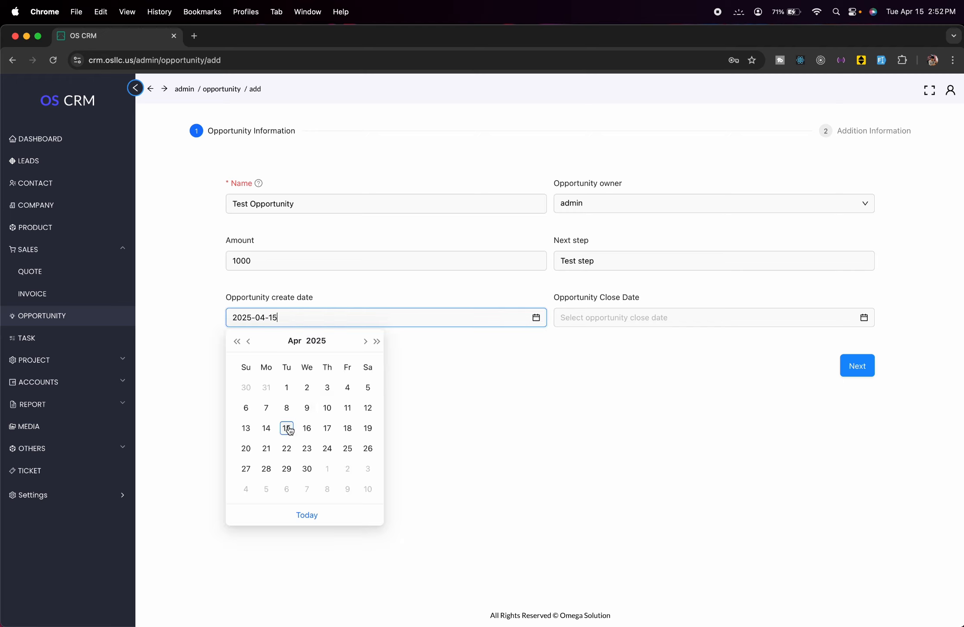
{"action": "left_click", "coordinate": [287, 429]}
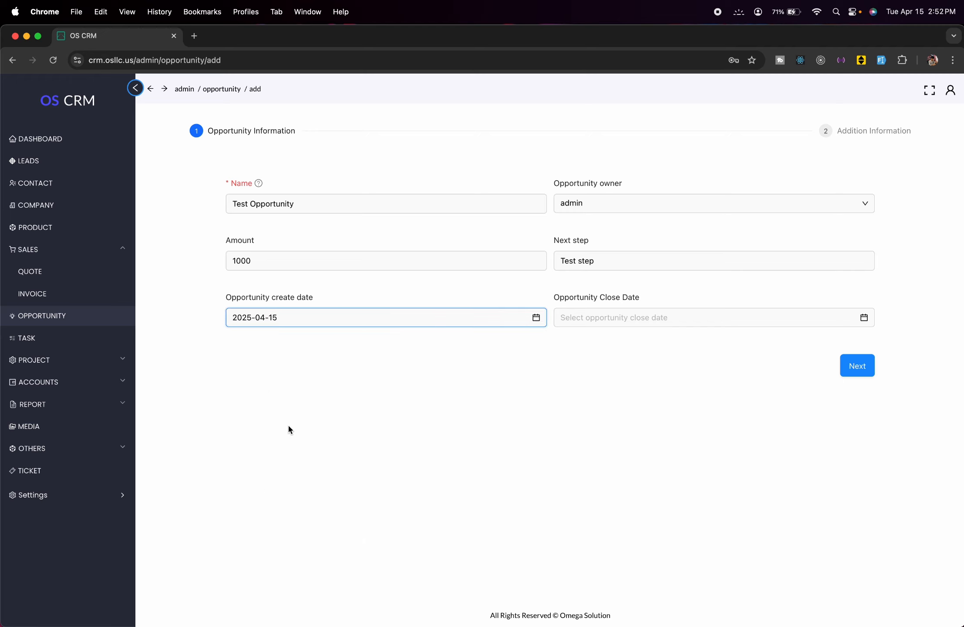
{"action": "left_click", "coordinate": [749, 321]}
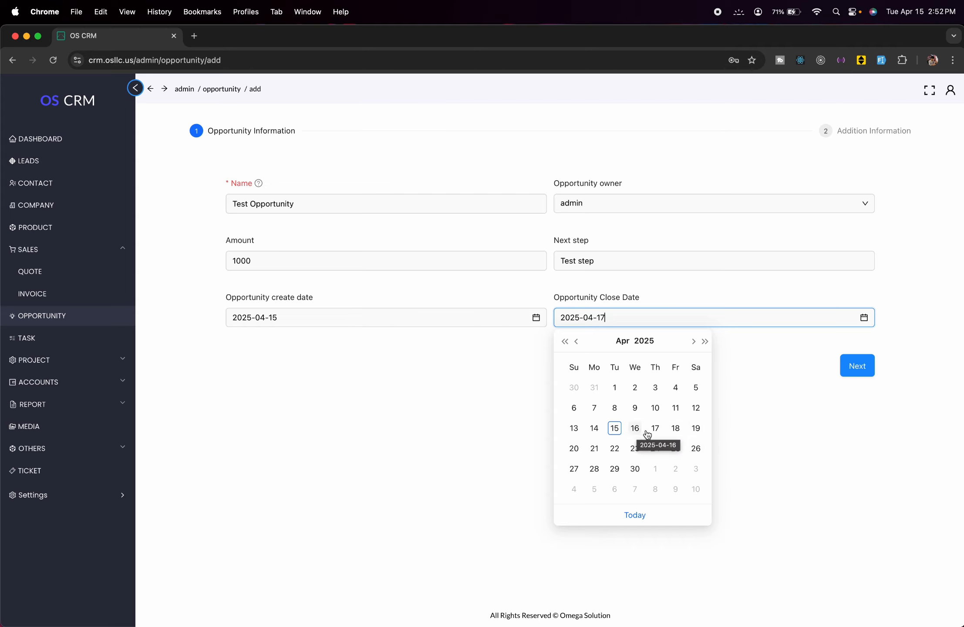
{"action": "left_click", "coordinate": [696, 428]}
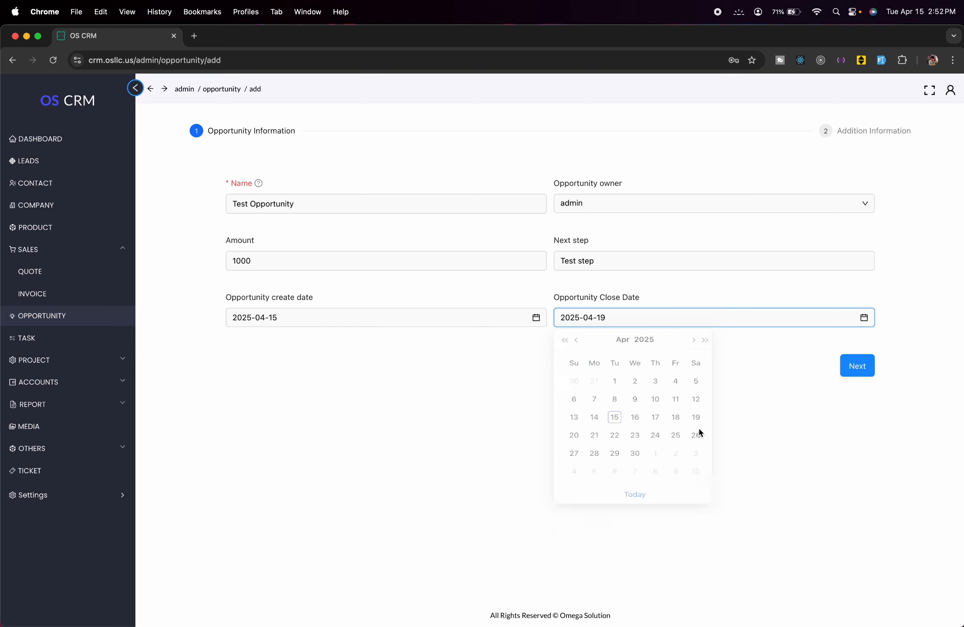
{"action": "left_click", "coordinate": [847, 373]}
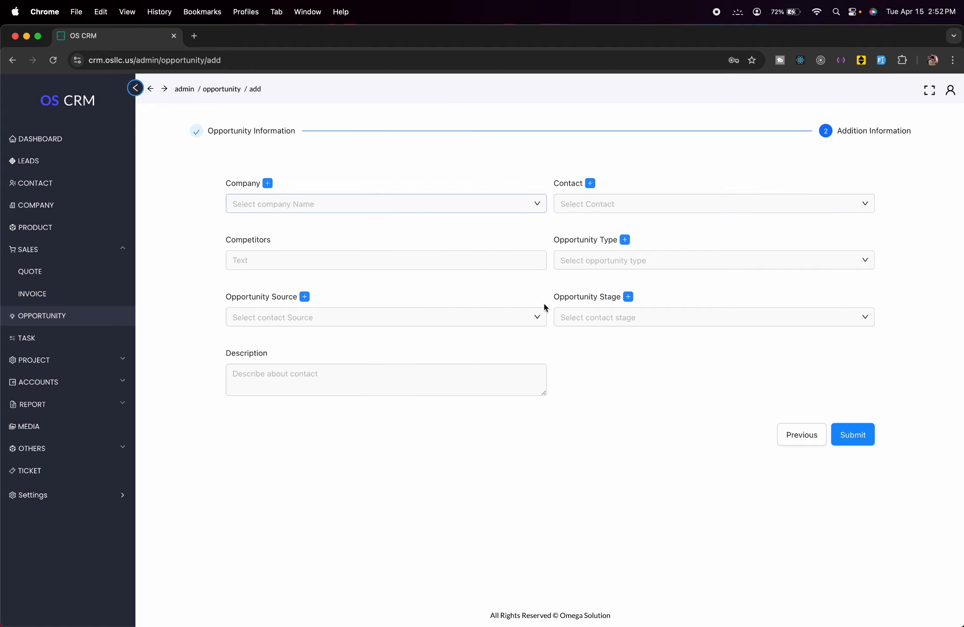
- Link the opportunity to company test company 1 and contact Test Contact 1
{"action": "left_click", "coordinate": [388, 208]}
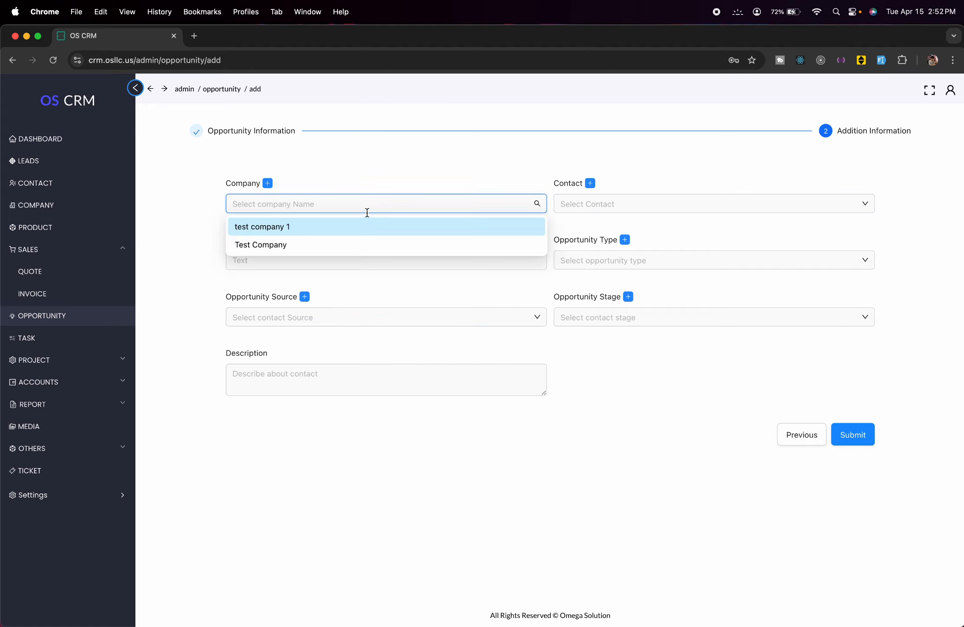
{"action": "left_click", "coordinate": [358, 225]}
{"action": "left_click", "coordinate": [601, 199]}
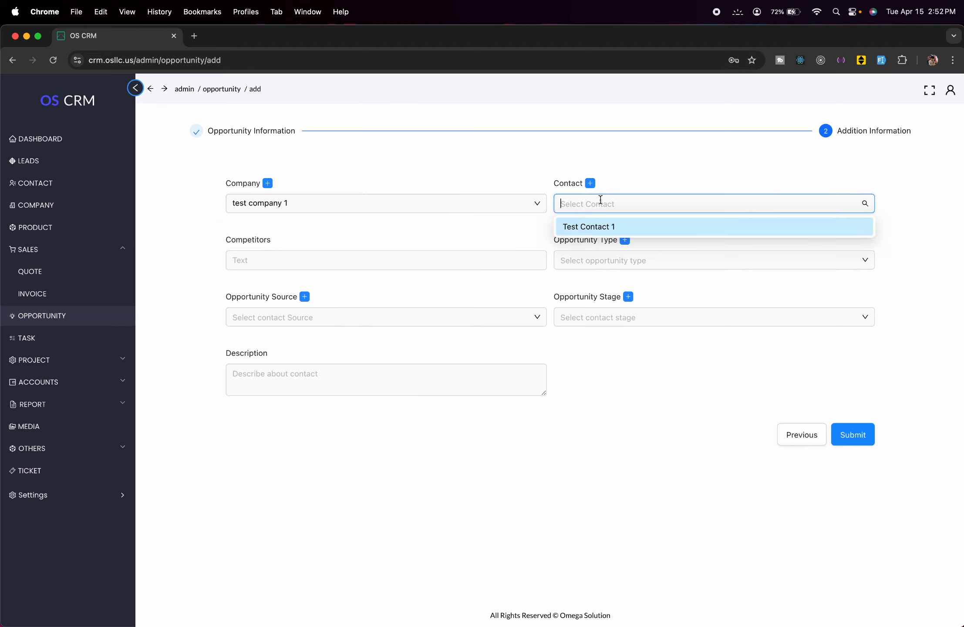
{"action": "left_click", "coordinate": [618, 228]}
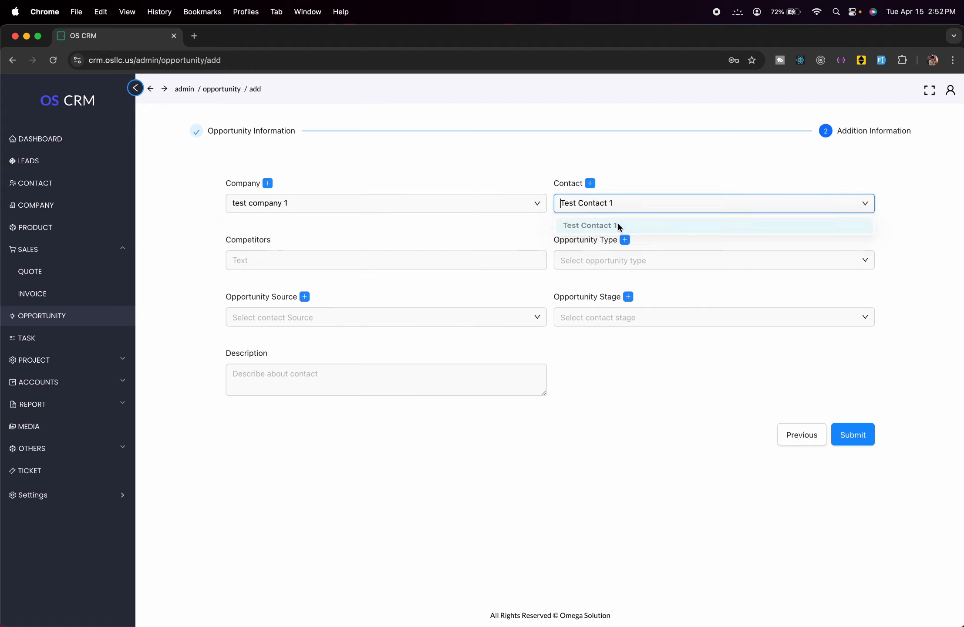
- Enter Test Competitor as the opportunity's competitor
{"action": "left_click", "coordinate": [396, 261]}
{"action": "type", "text": "TE"}
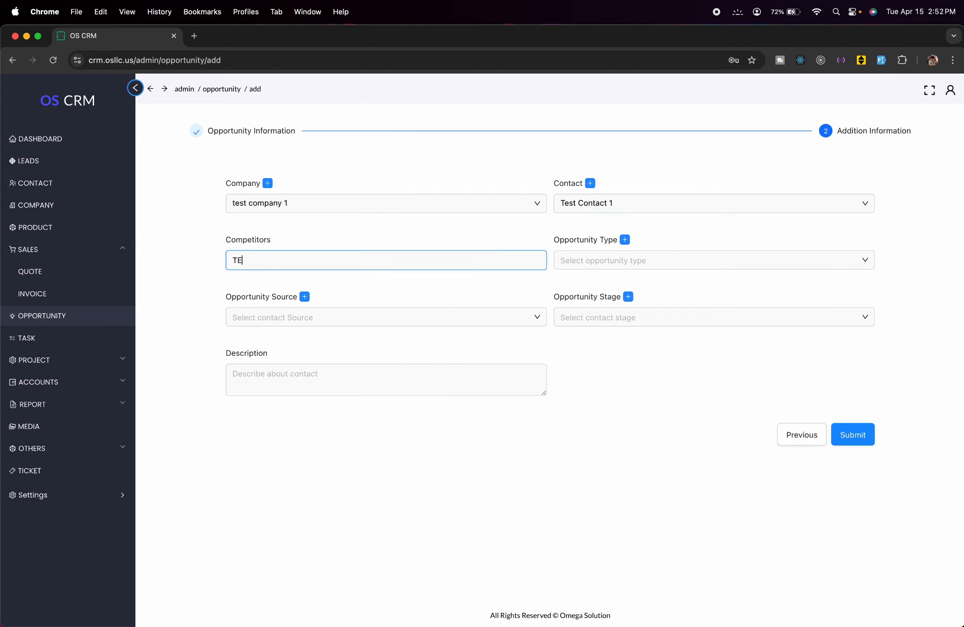
{"action": "key", "text": "BackSpace"}
{"action": "key", "text": "BackSpace"}
{"action": "type", "text": "Test Competio"}
{"action": "key", "text": "BackSpace"}
{"action": "key", "text": "BackSpace"}
{"action": "type", "text": "itor"}
{"action": "left_click", "coordinate": [606, 264]}
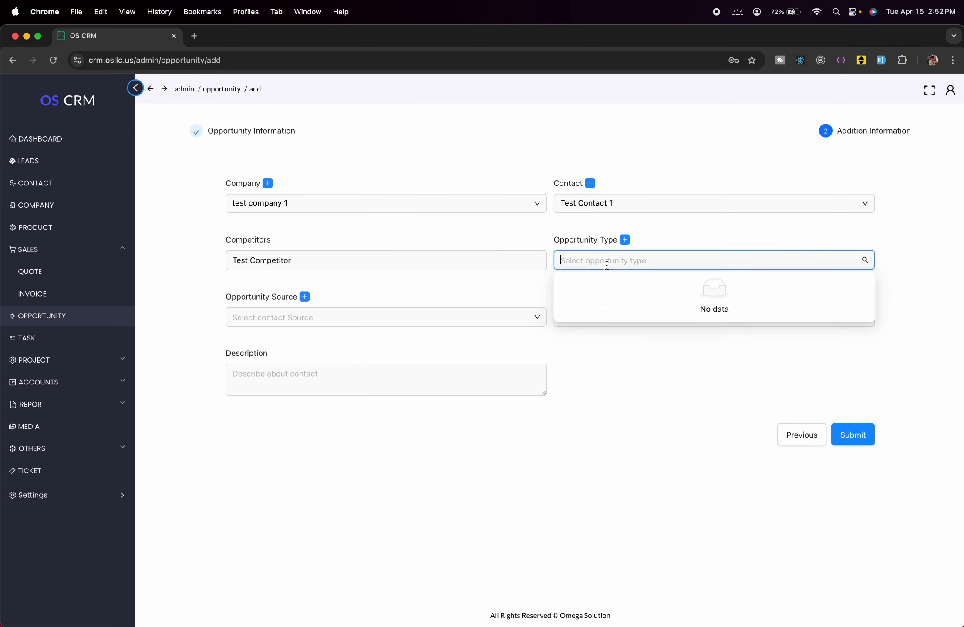
- Create a new opportunity type 'urgent' and select it
{"action": "left_click", "coordinate": [625, 240]}
{"action": "left_click", "coordinate": [687, 150]}
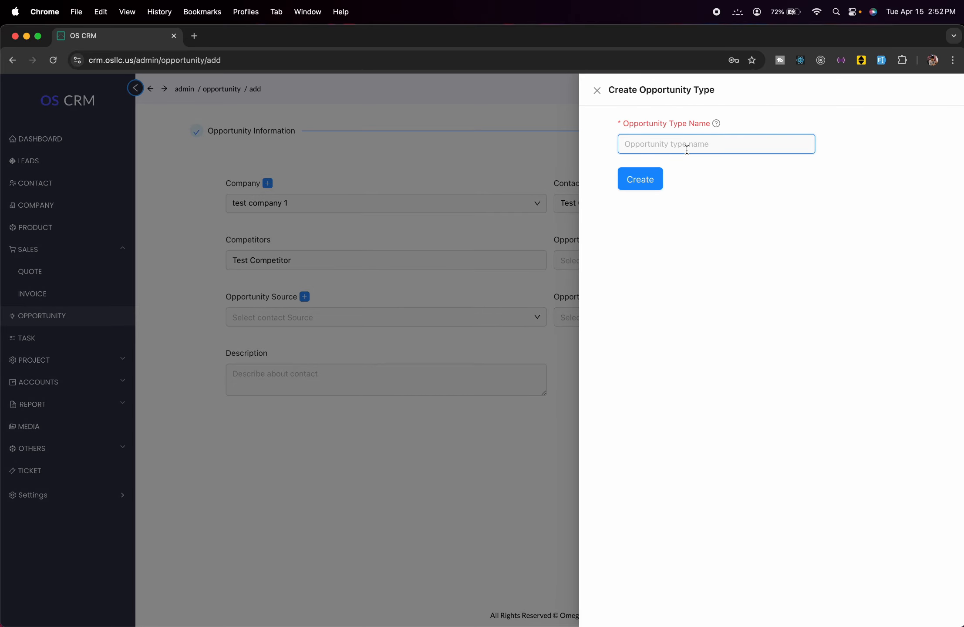
{"action": "type", "text": "urgent"}
{"action": "left_click", "coordinate": [640, 179]}
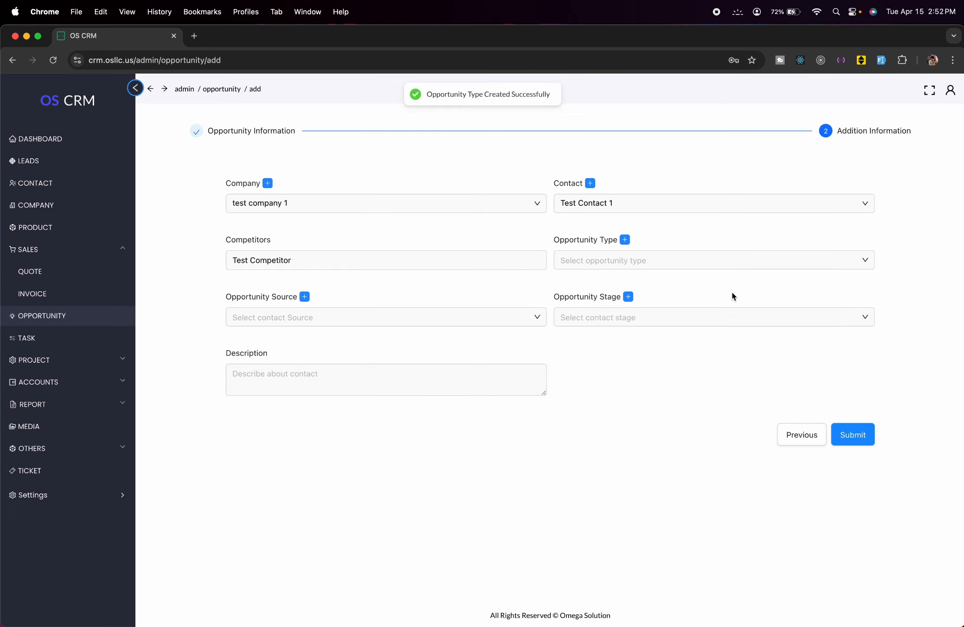
{"action": "left_click", "coordinate": [727, 264]}
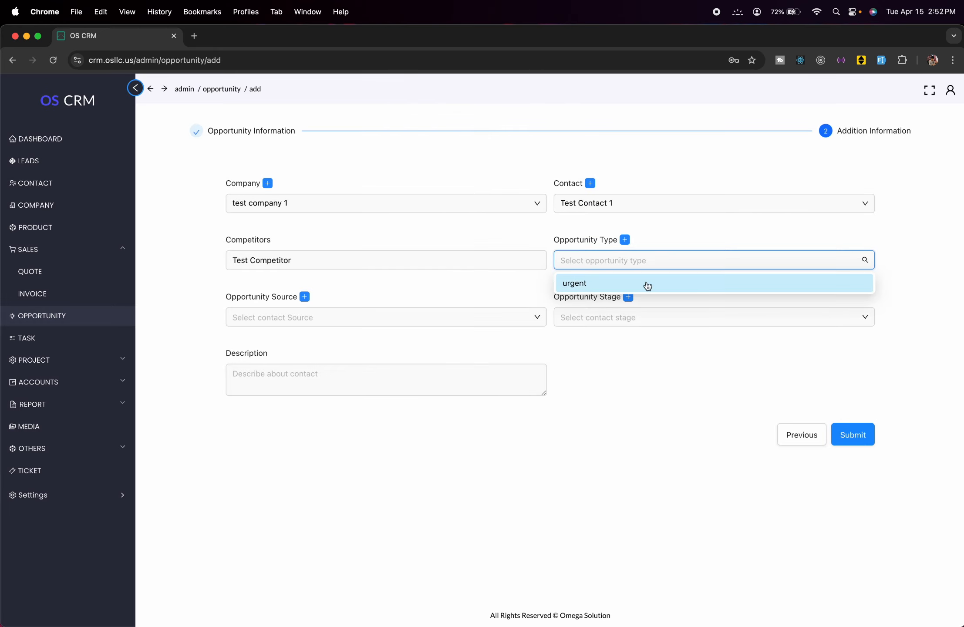
{"action": "left_click", "coordinate": [655, 284]}
{"action": "left_click", "coordinate": [472, 285]}
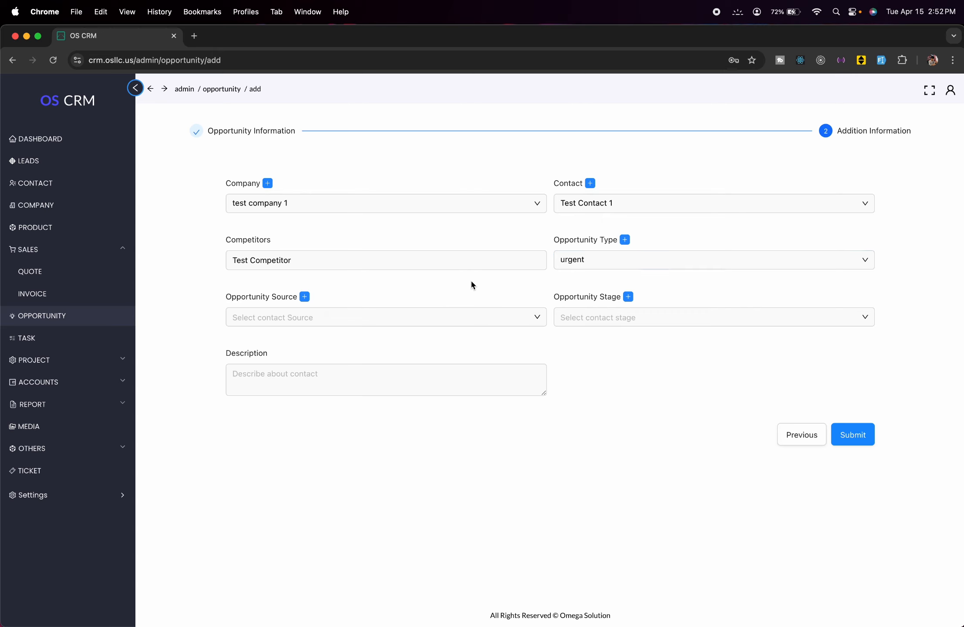
- Create a new opportunity source 'Ad' and select it
{"action": "left_click", "coordinate": [344, 310]}
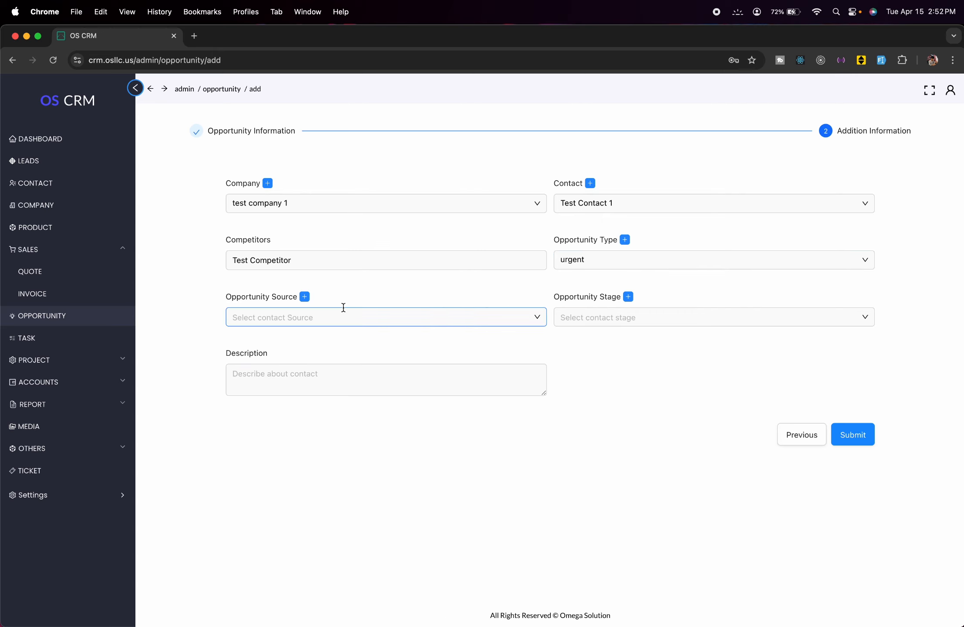
{"action": "left_click", "coordinate": [304, 296]}
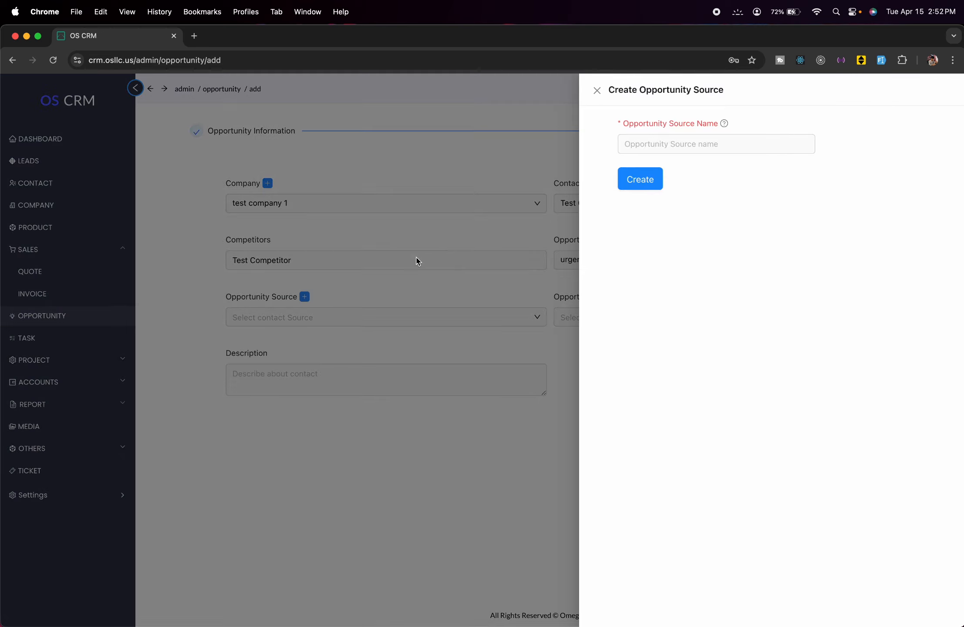
{"action": "left_click", "coordinate": [660, 145]}
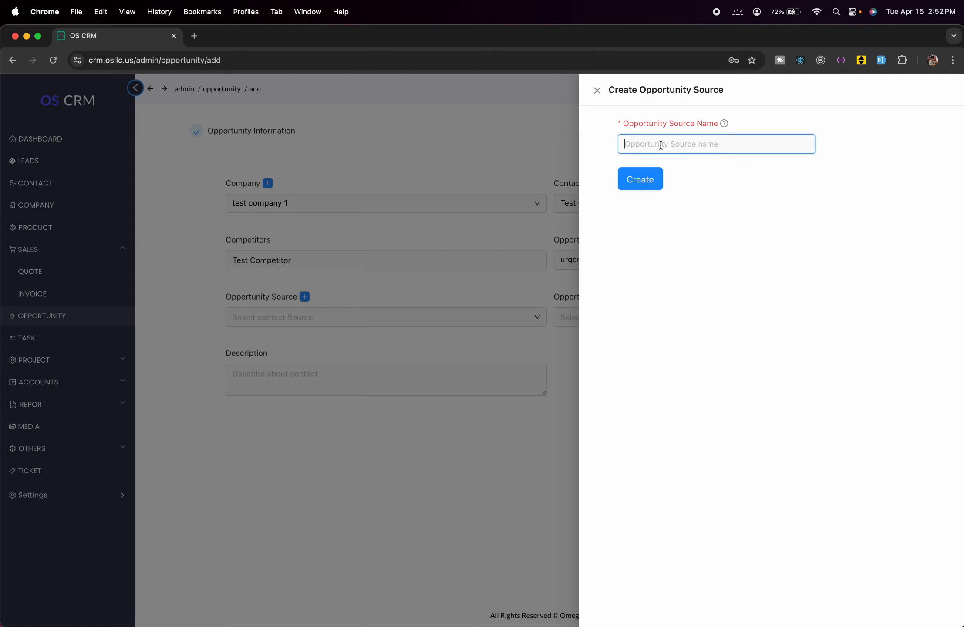
{"action": "type", "text": "Ad"}
{"action": "left_click", "coordinate": [645, 185]}
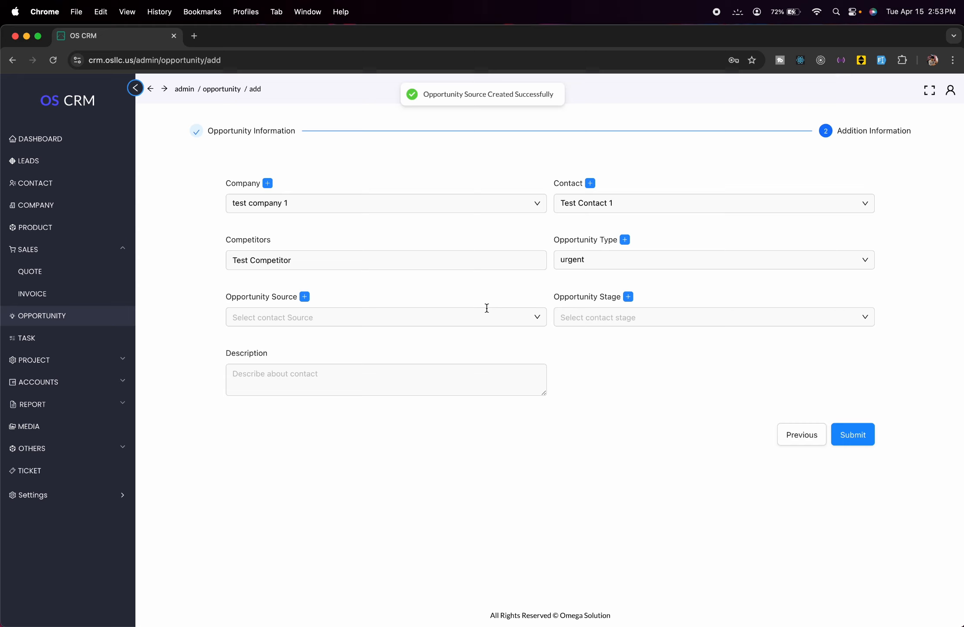
{"action": "left_click", "coordinate": [487, 308]}
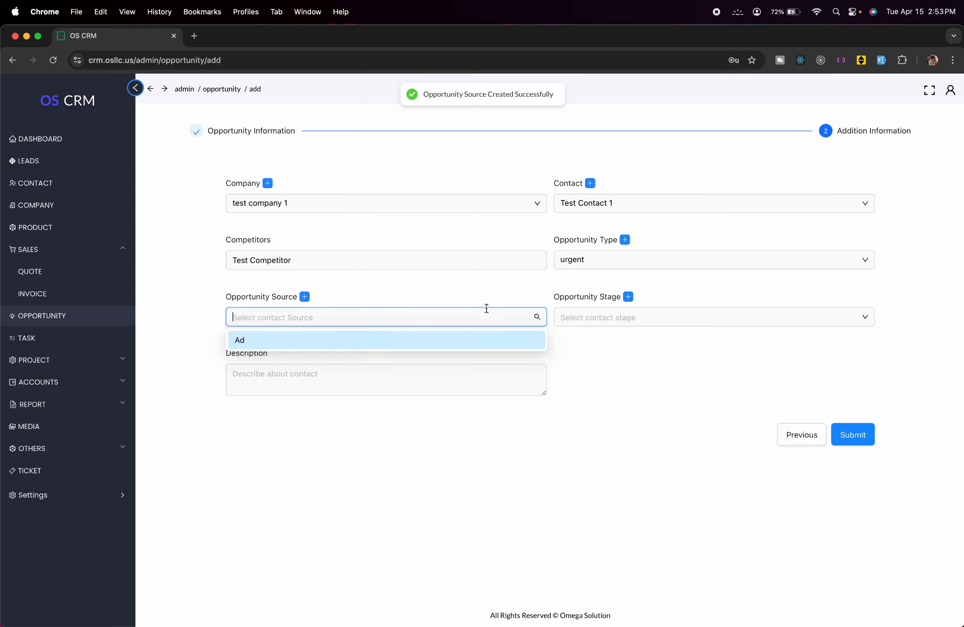
{"action": "left_click", "coordinate": [385, 340]}
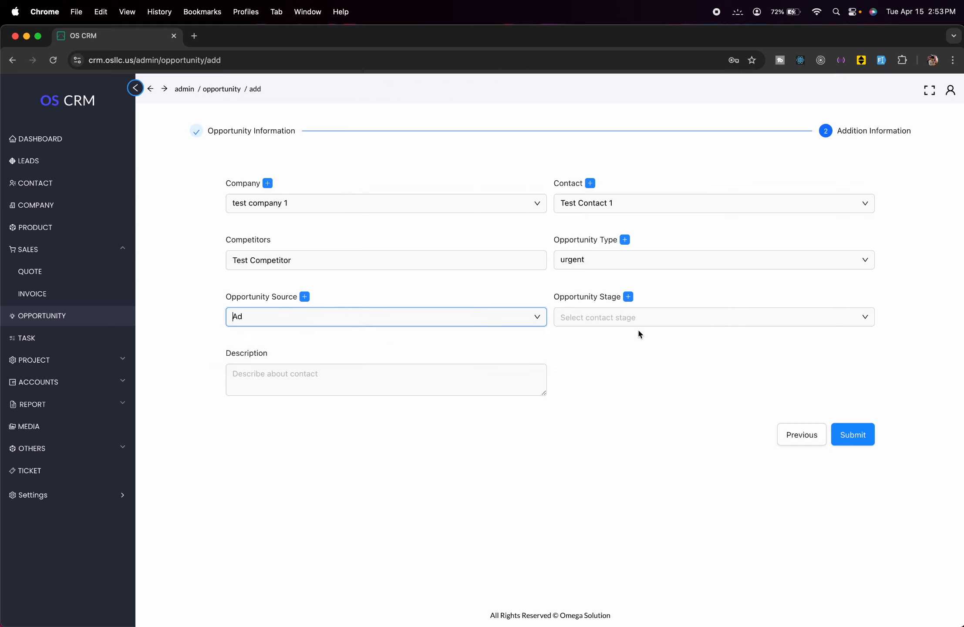
- Create a new opportunity stage 'Processing' and select it
{"action": "left_click", "coordinate": [673, 317]}
{"action": "left_click", "coordinate": [628, 297]}
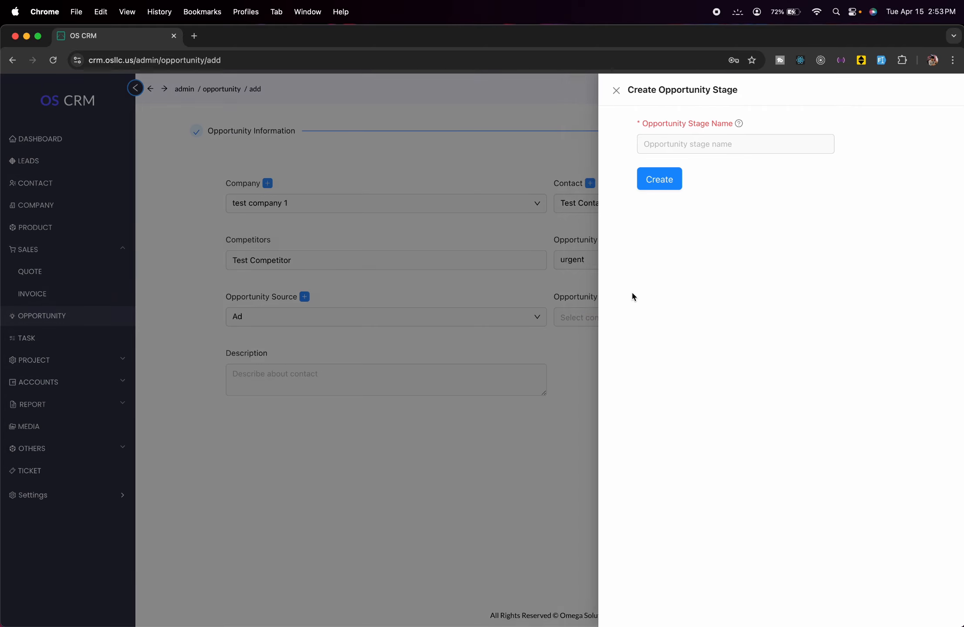
{"action": "left_click", "coordinate": [721, 137]}
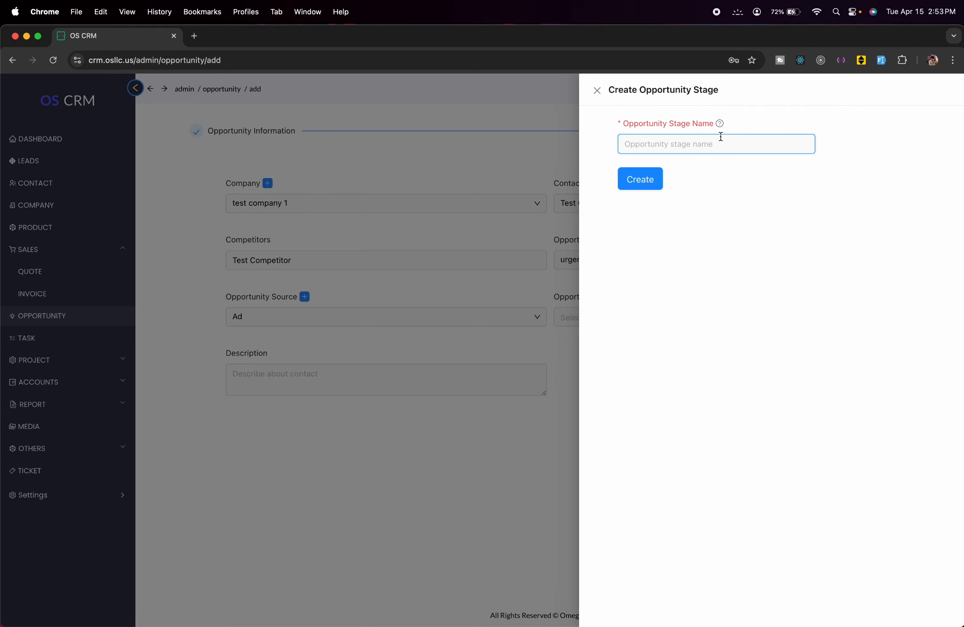
{"action": "type", "text": "Processing"}
{"action": "left_click", "coordinate": [627, 177]}
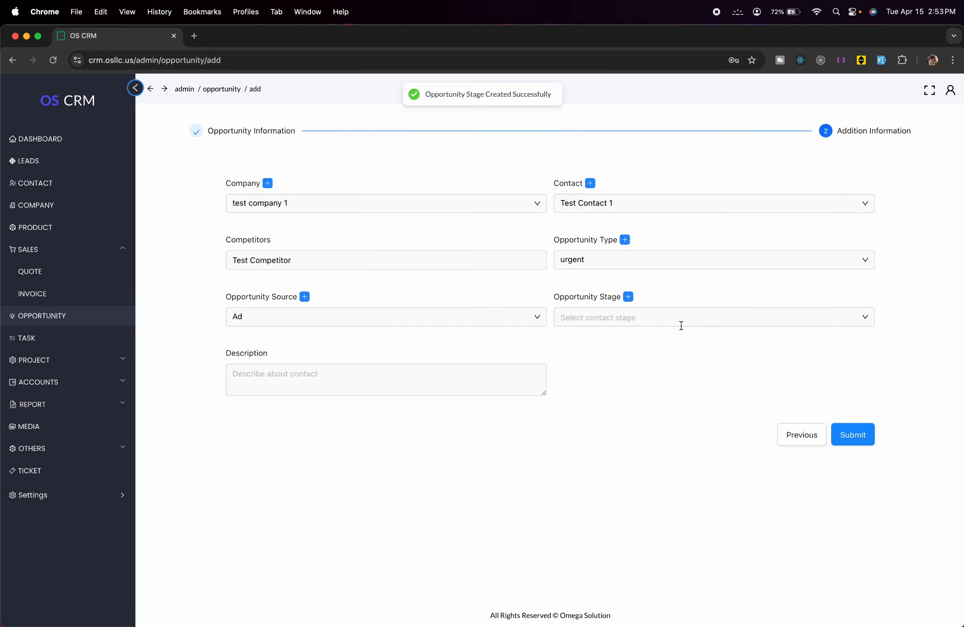
{"action": "left_click", "coordinate": [681, 326]}
{"action": "left_click", "coordinate": [639, 338]}
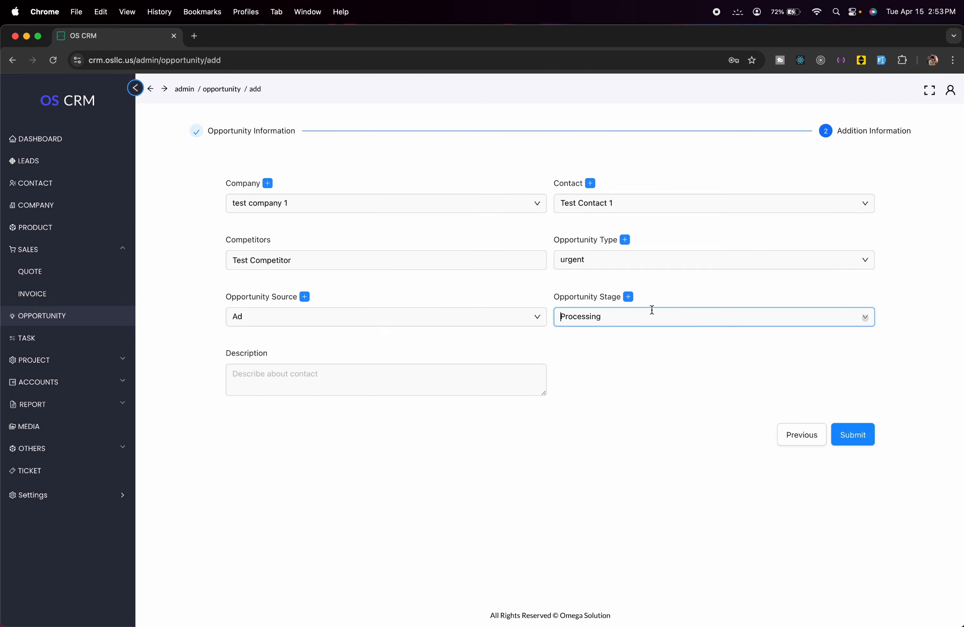
- Write 'test Description' as the opportunity description
{"action": "left_click", "coordinate": [309, 372]}
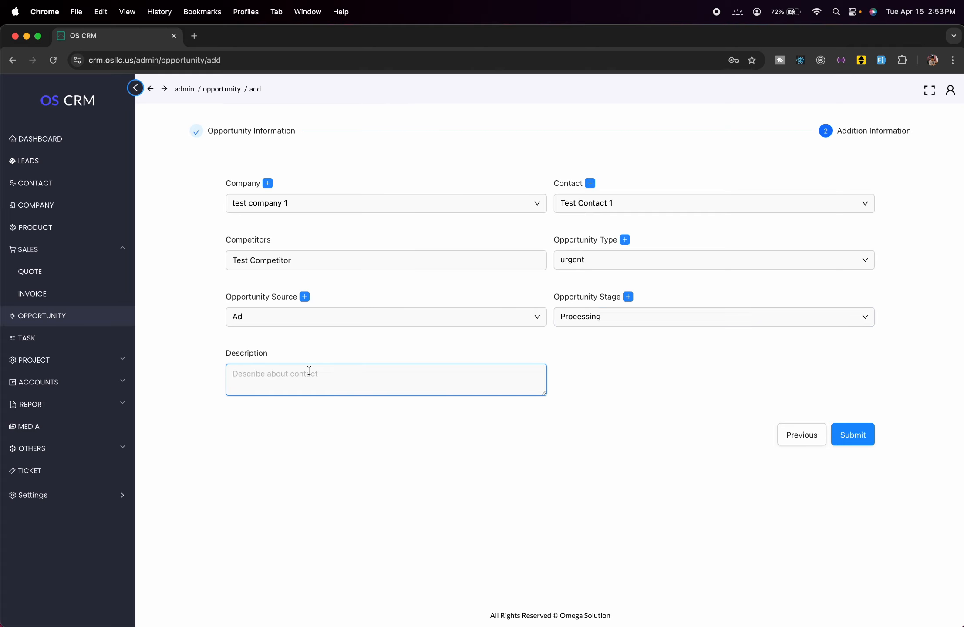
{"action": "type", "text": "test Description"}
{"action": "left_click", "coordinate": [620, 365]}
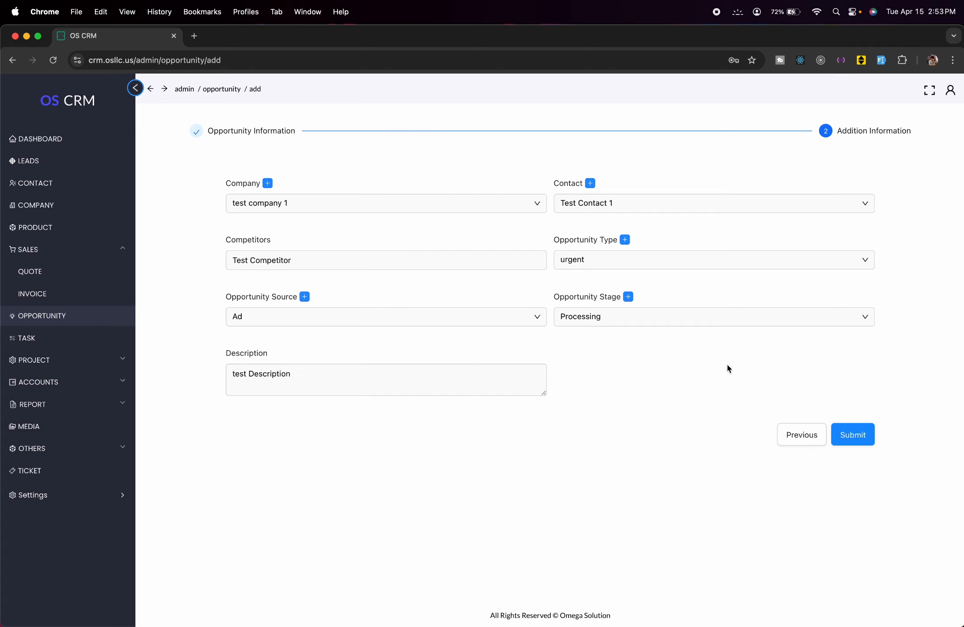
- Submit Test Opportunity, check it in the opportunity list, then go to the task list
{"action": "left_click", "coordinate": [860, 446]}
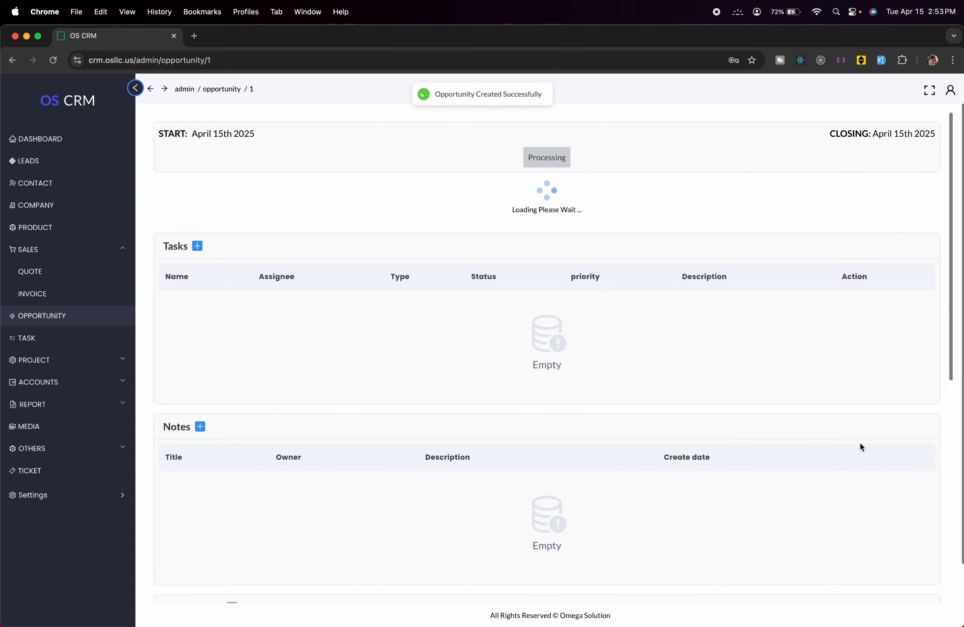
{"action": "scroll", "coordinate": [427, 258], "scroll_direction": "down", "scroll_amount": 8}
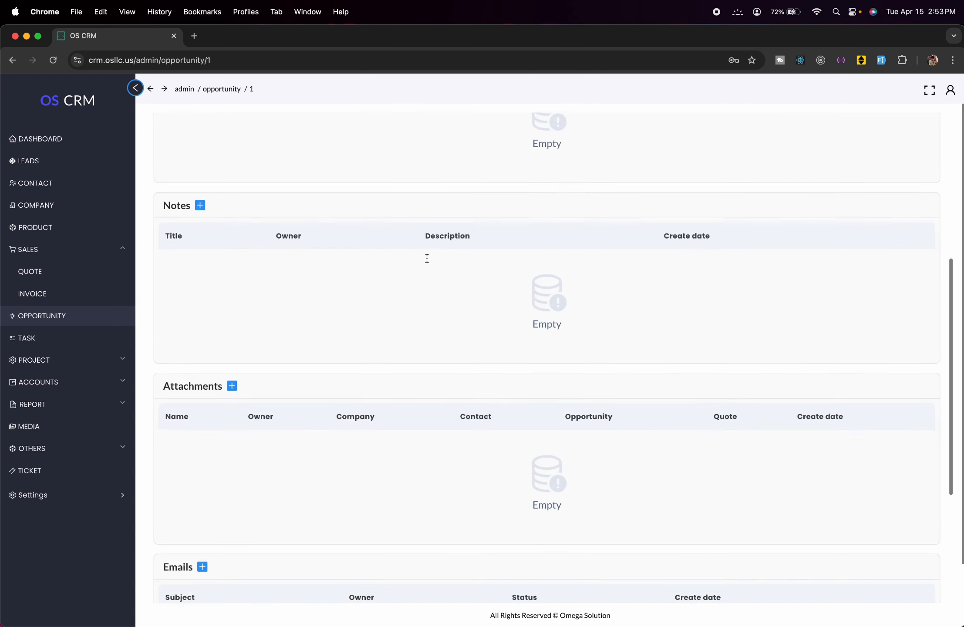
{"action": "scroll", "coordinate": [426, 256], "scroll_direction": "up", "scroll_amount": 8}
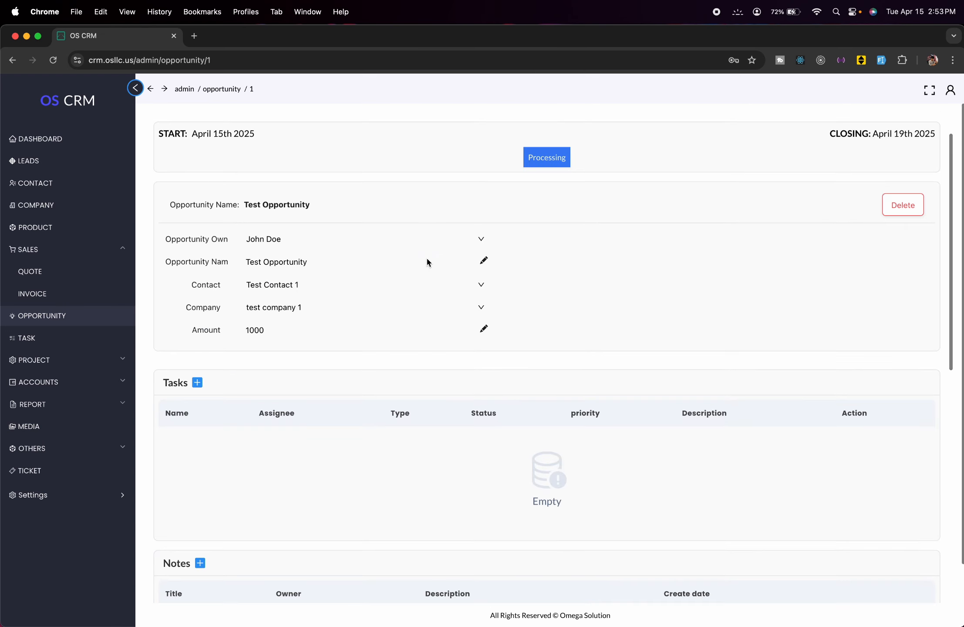
{"action": "left_click", "coordinate": [89, 315]}
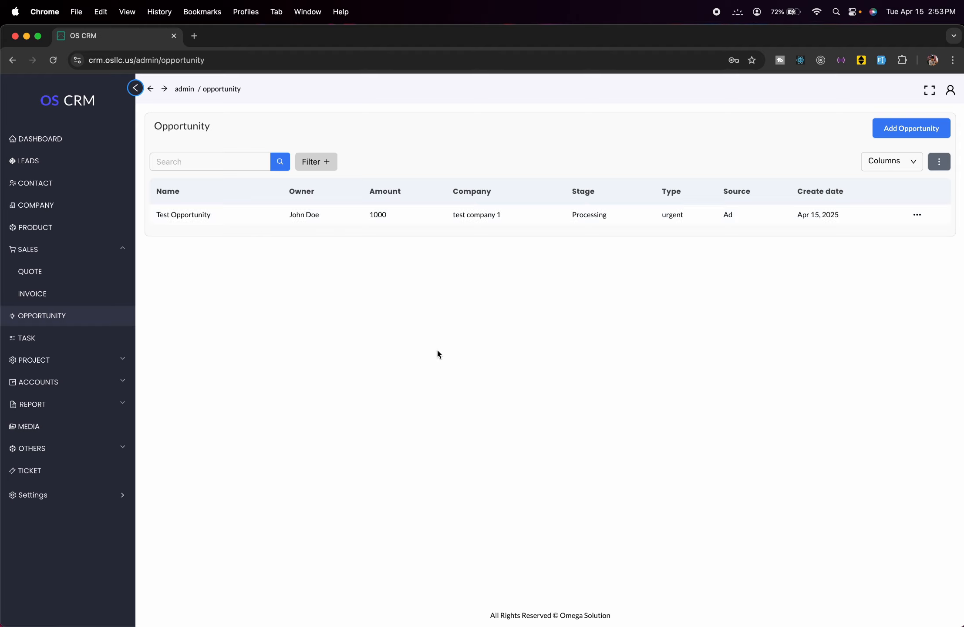
{"action": "left_click", "coordinate": [100, 346]}
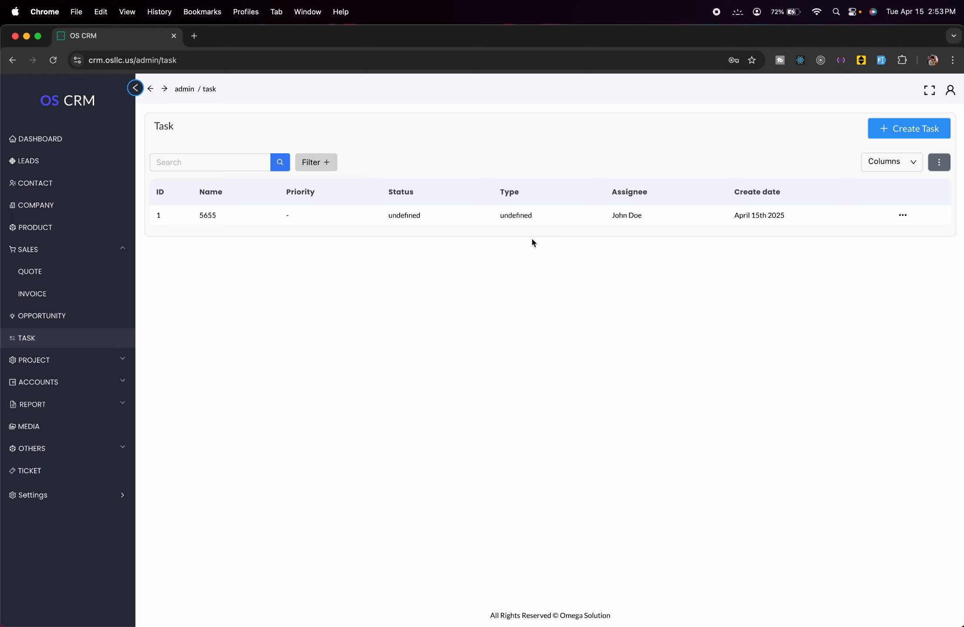
- Start a task named Test Task assigned to manager, and begin adding a new company
{"action": "left_click", "coordinate": [901, 138]}
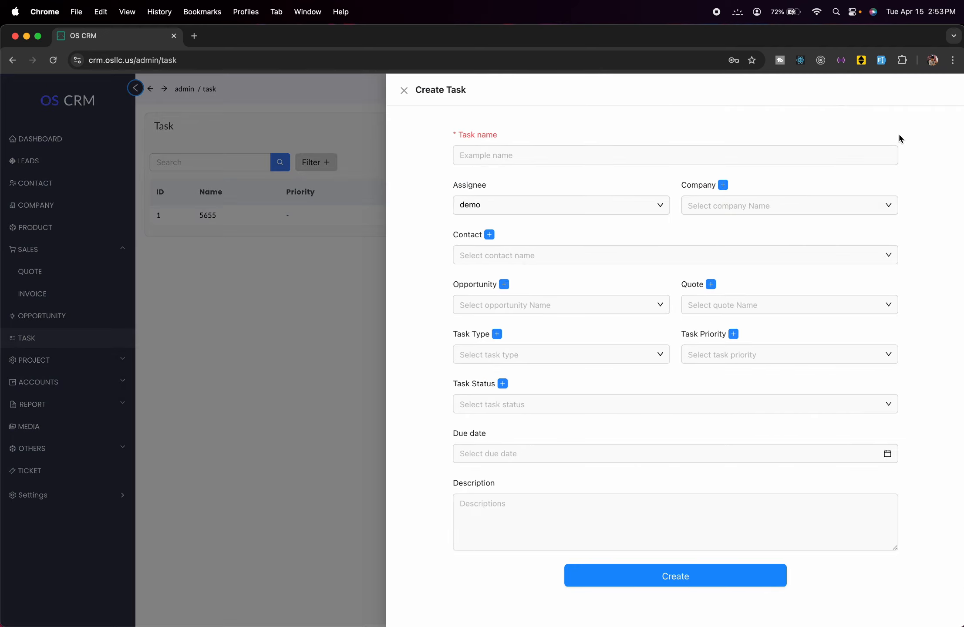
{"action": "left_click", "coordinate": [713, 157]}
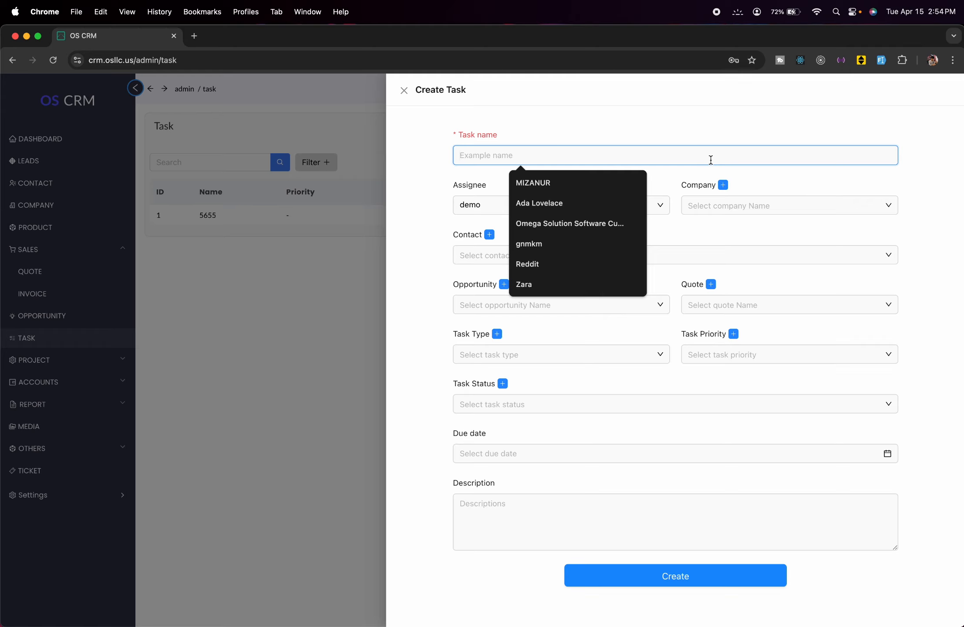
{"action": "type", "text": "Test "}
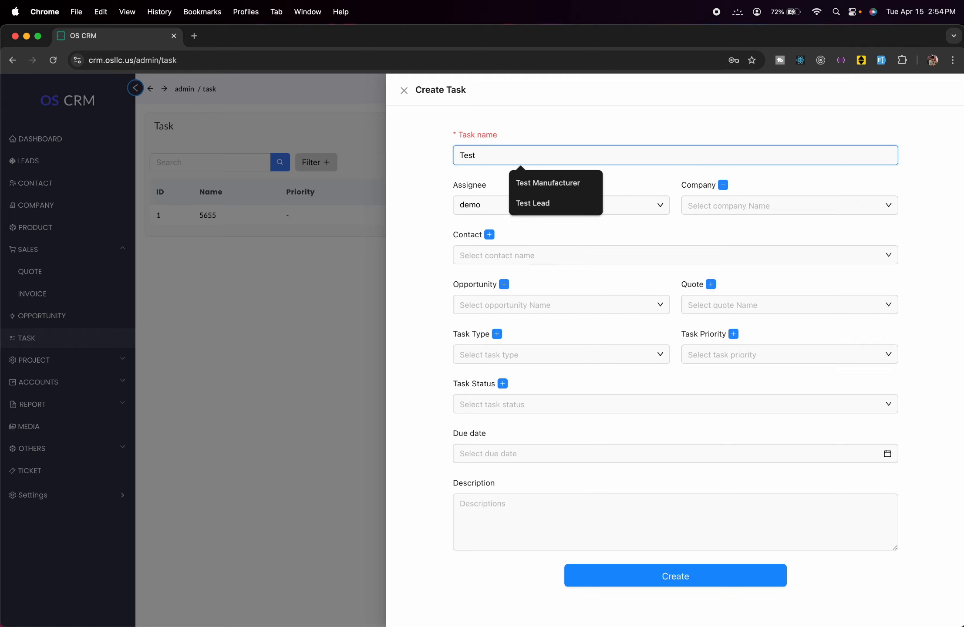
{"action": "type", "text": "Task"}
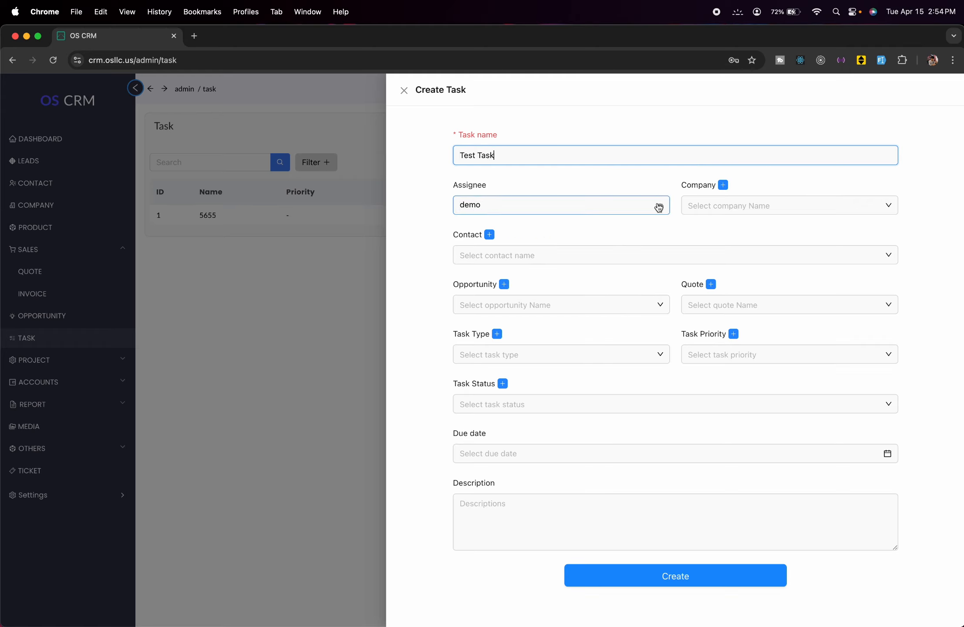
{"action": "left_click", "coordinate": [659, 207]}
{"action": "left_click", "coordinate": [659, 204]}
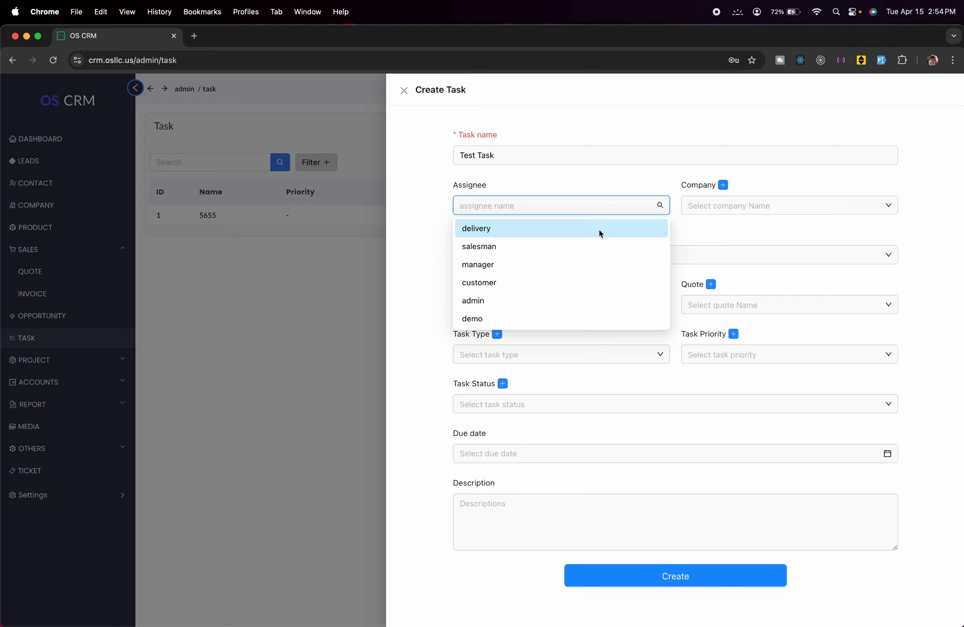
{"action": "left_click", "coordinate": [538, 265]}
{"action": "left_click", "coordinate": [740, 202]}
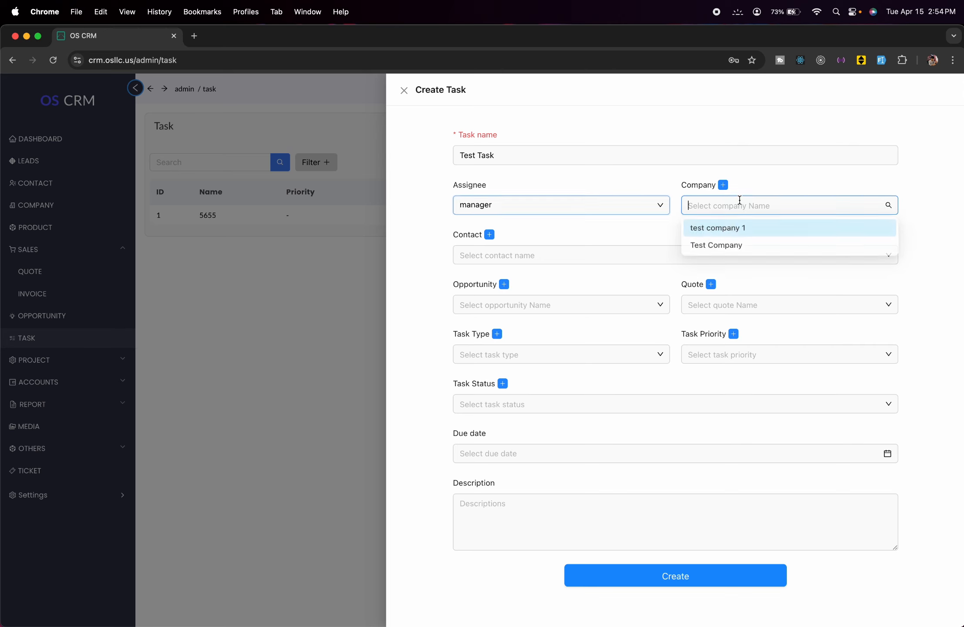
{"action": "left_click", "coordinate": [723, 186]}
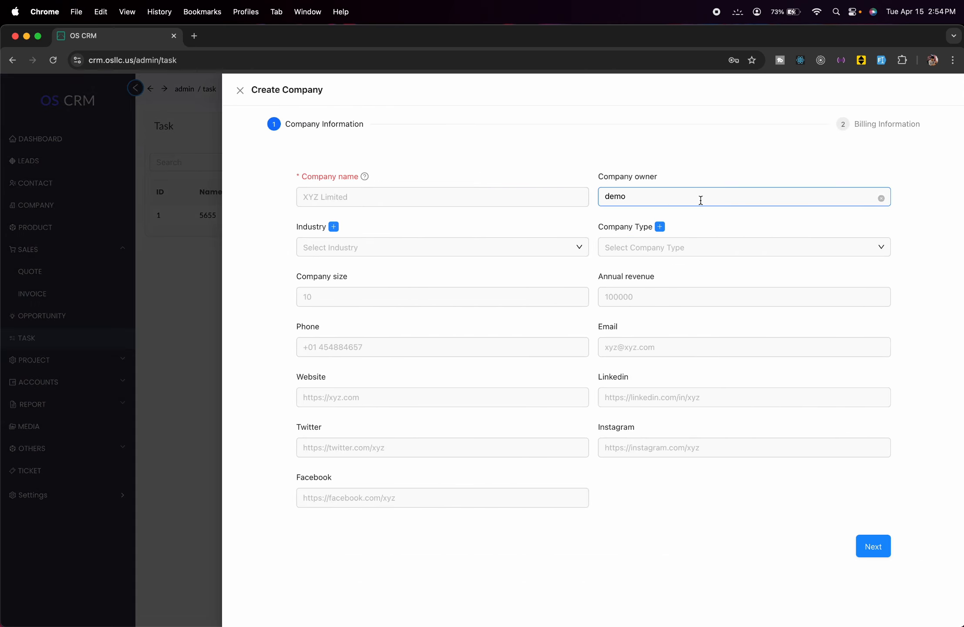
- Create a new company named Mine and return to the Create Task form
{"action": "left_click", "coordinate": [499, 192]}
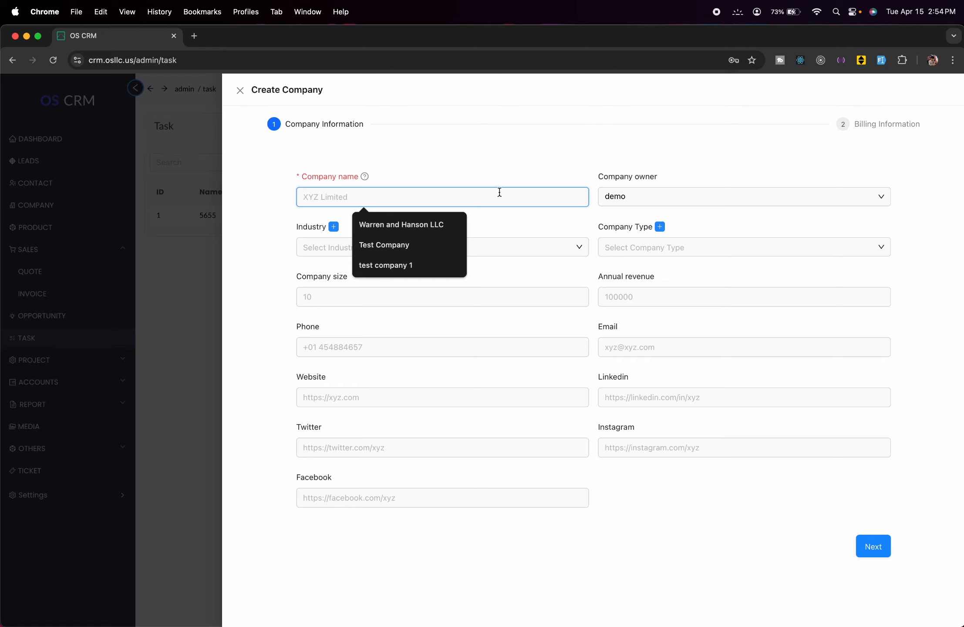
{"action": "type", "text": "Mind"}
{"action": "key", "text": "BackSpace"}
{"action": "type", "text": "e"}
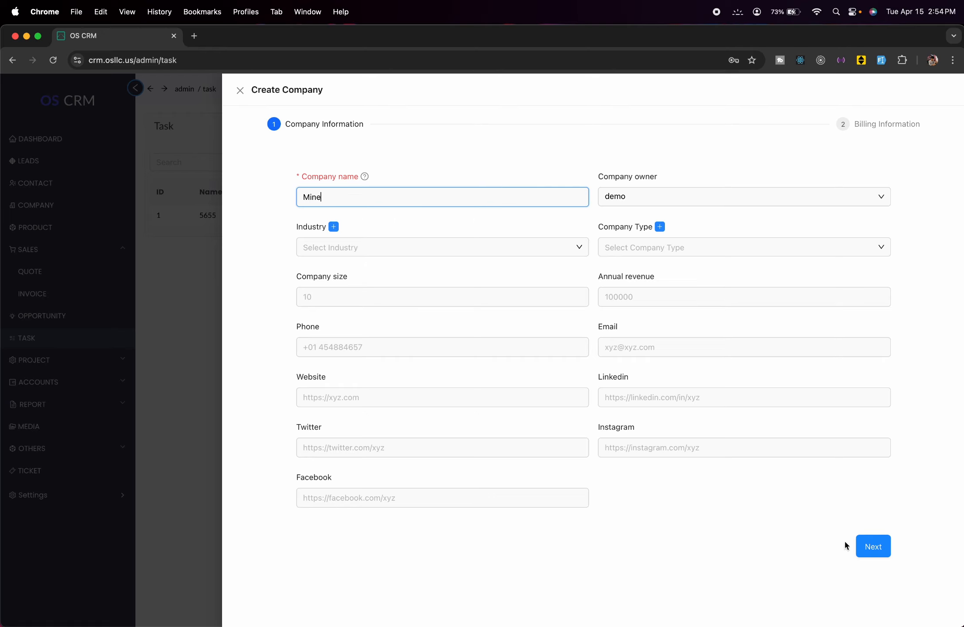
{"action": "left_click", "coordinate": [877, 554]}
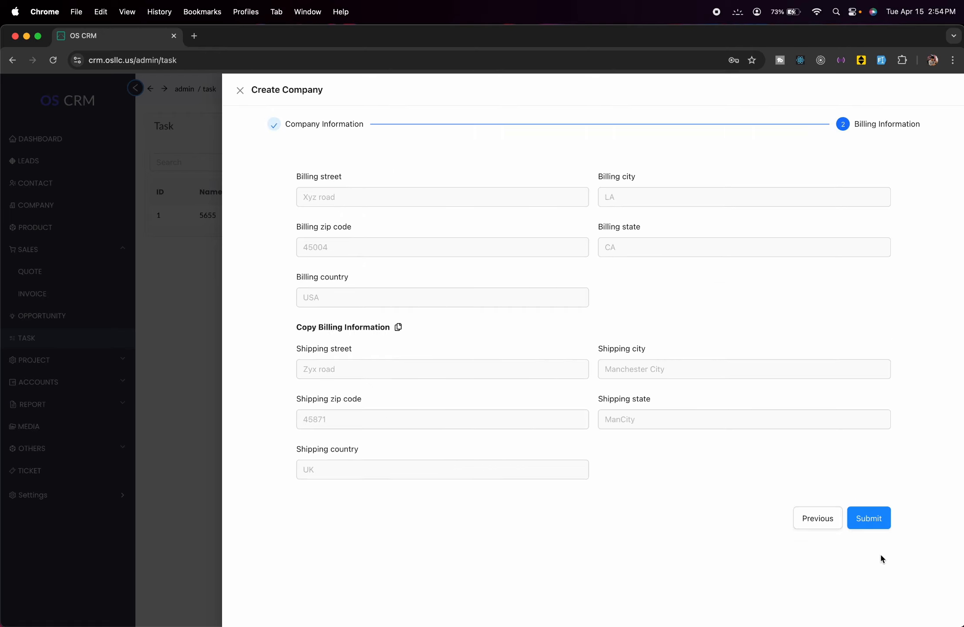
{"action": "left_click", "coordinate": [879, 523]}
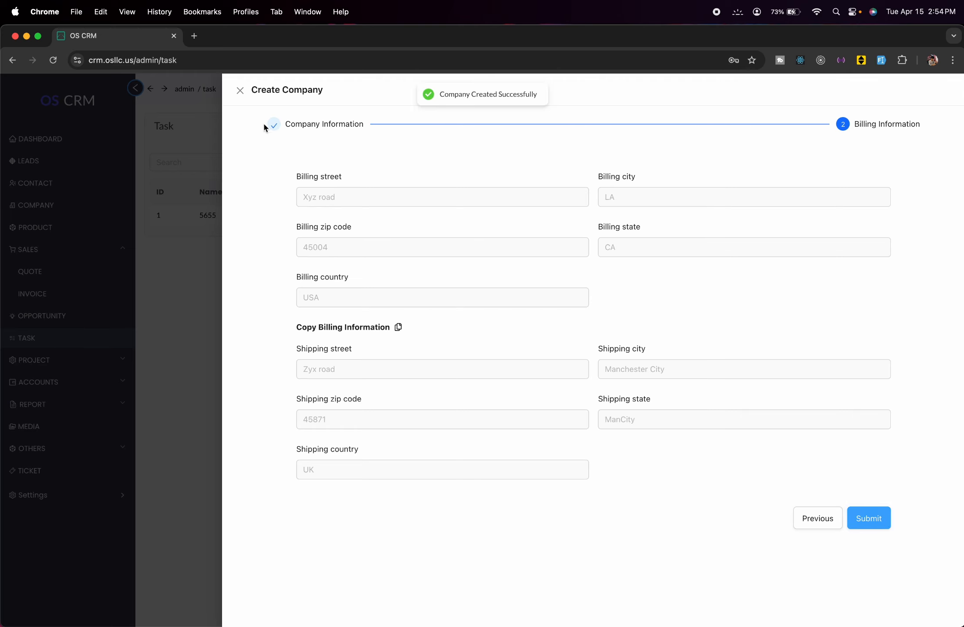
{"action": "left_click", "coordinate": [240, 90]}
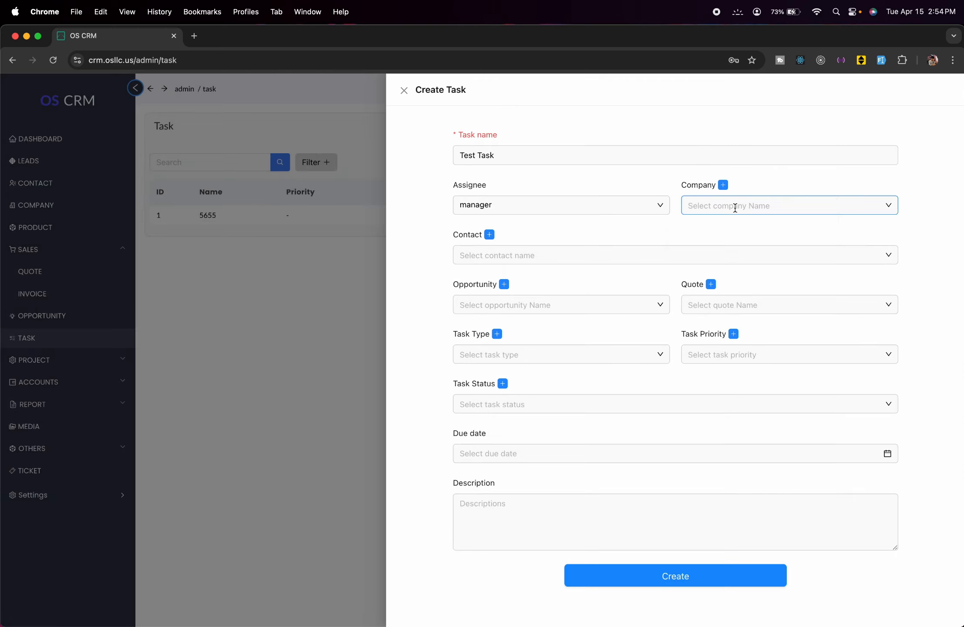
- Link the task to company Mine, Test Contact 1, Test Opportunity and Test Quote
{"action": "left_click", "coordinate": [736, 208]}
{"action": "left_click", "coordinate": [734, 225]}
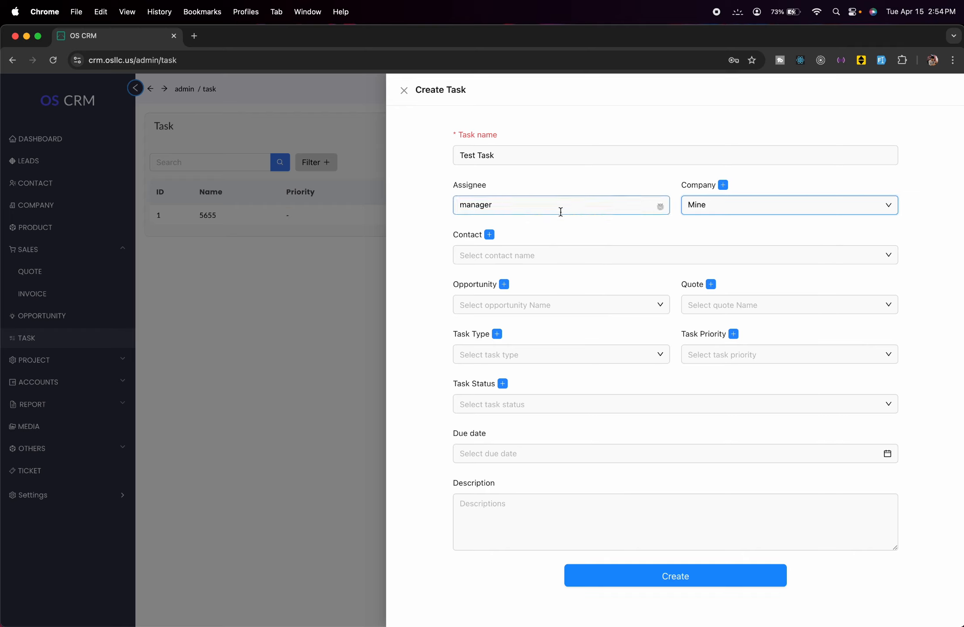
{"action": "left_click", "coordinate": [695, 258]}
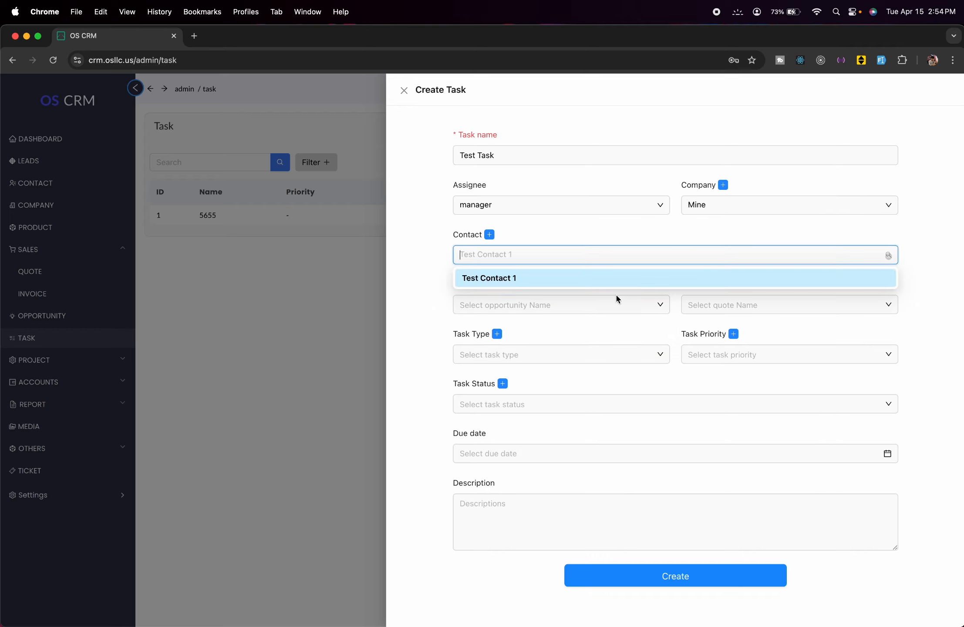
{"action": "left_click", "coordinate": [613, 277]}
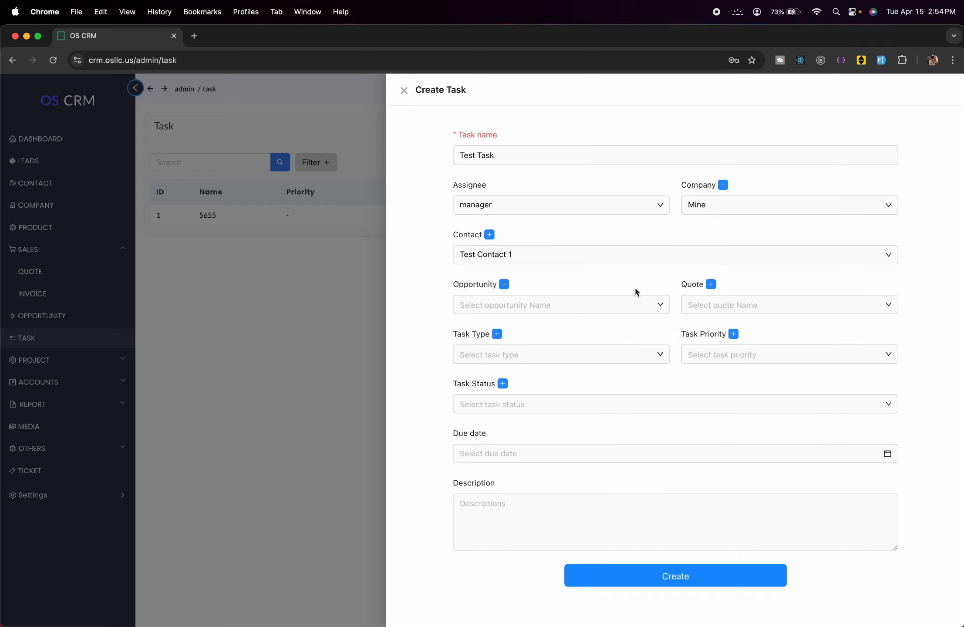
{"action": "left_click", "coordinate": [626, 326]}
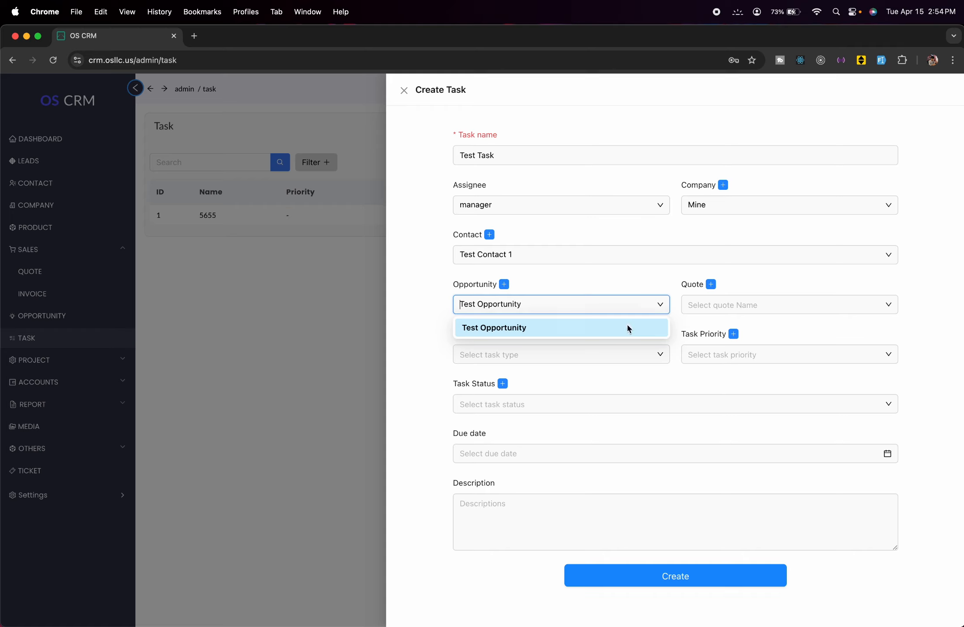
{"action": "left_click", "coordinate": [795, 303]}
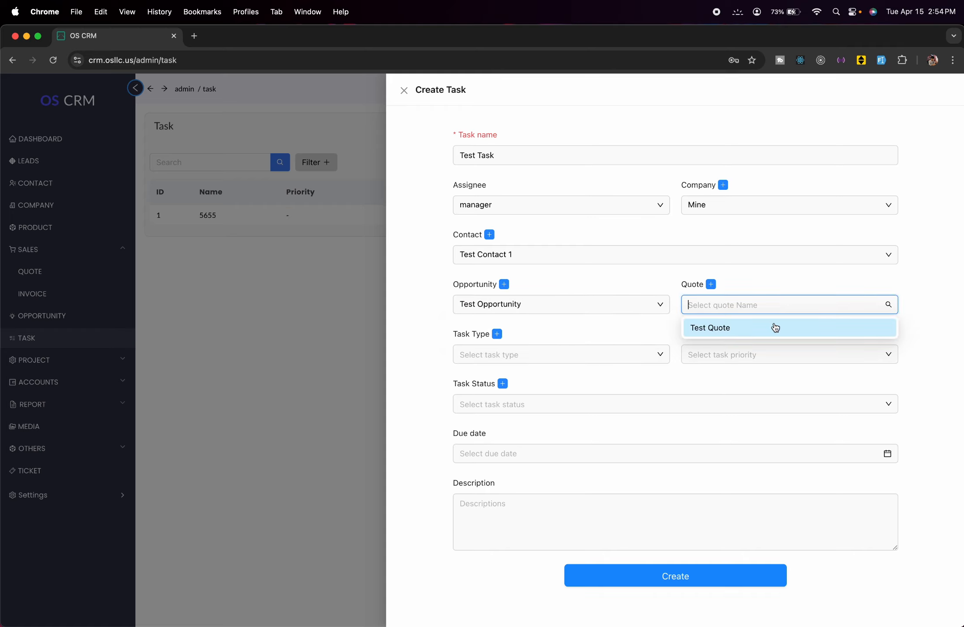
{"action": "left_click", "coordinate": [774, 328]}
{"action": "left_click", "coordinate": [639, 362]}
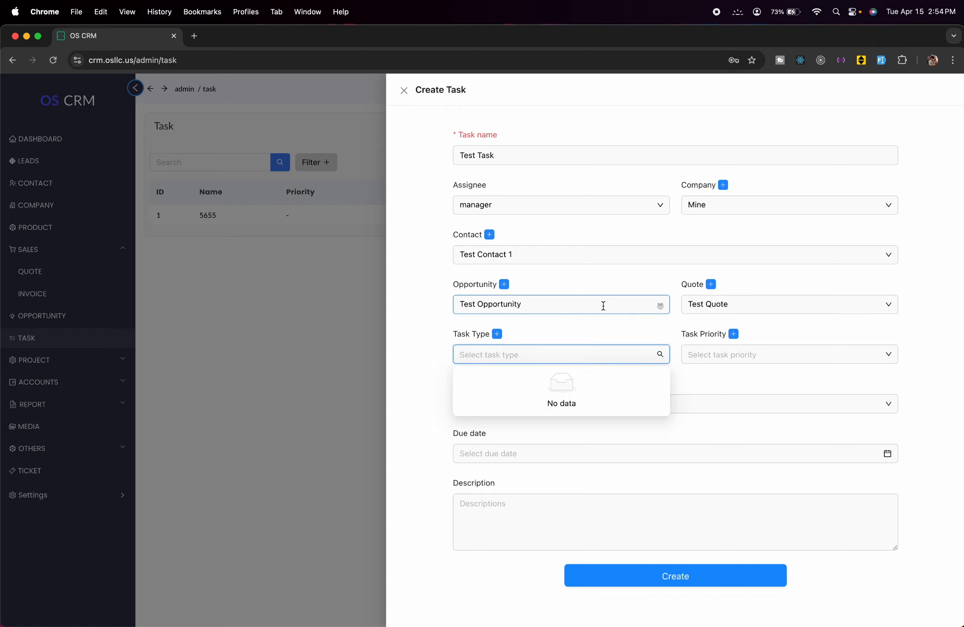
{"action": "left_click", "coordinate": [476, 347]}
- Create a new task type named Additional Task
{"action": "left_click", "coordinate": [497, 334]}
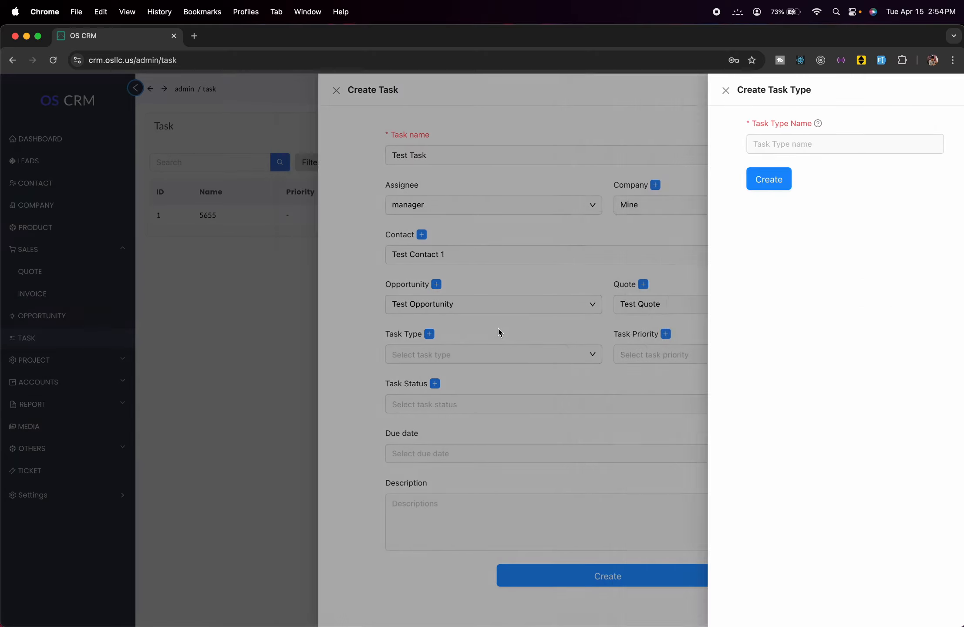
{"action": "left_click", "coordinate": [665, 144]}
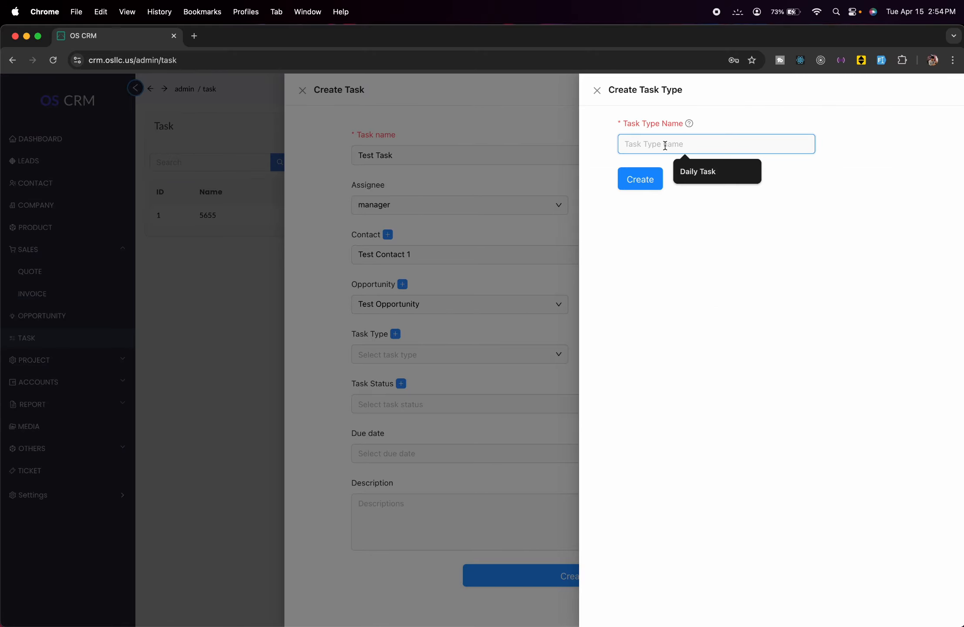
{"action": "type", "text": "Addi"}
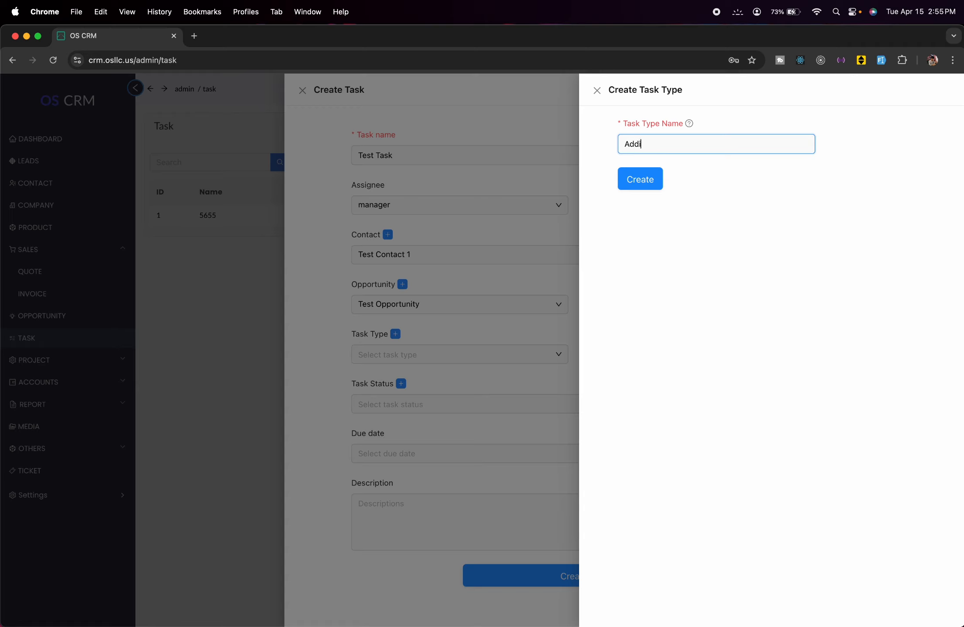
{"action": "type", "text": "tional Tast"}
{"action": "left_click", "coordinate": [641, 179]}
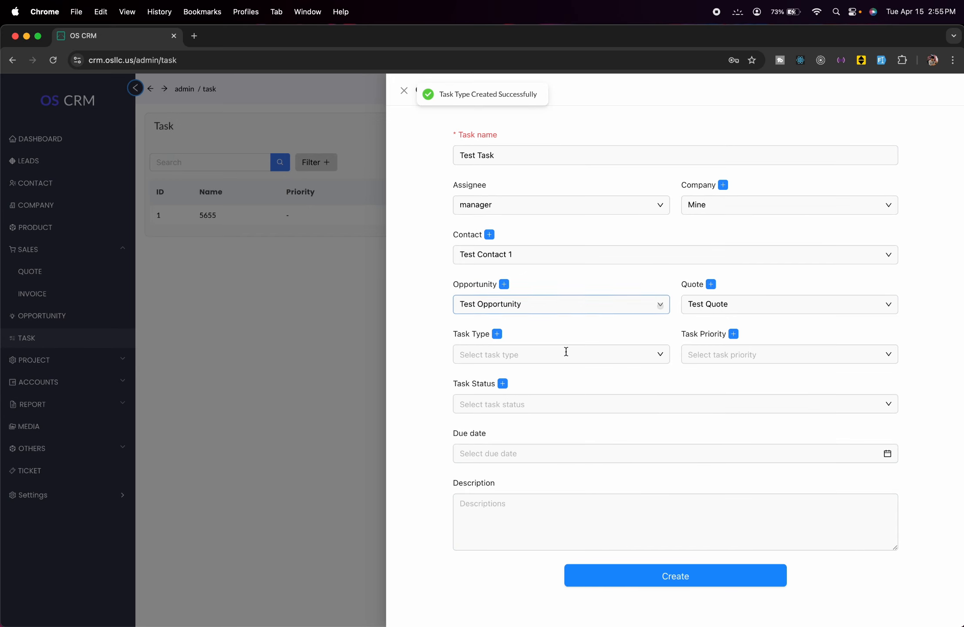
- Set the task's type to Additional Task and its priority to Normal, then start a new task status
{"action": "left_click", "coordinate": [567, 354]}
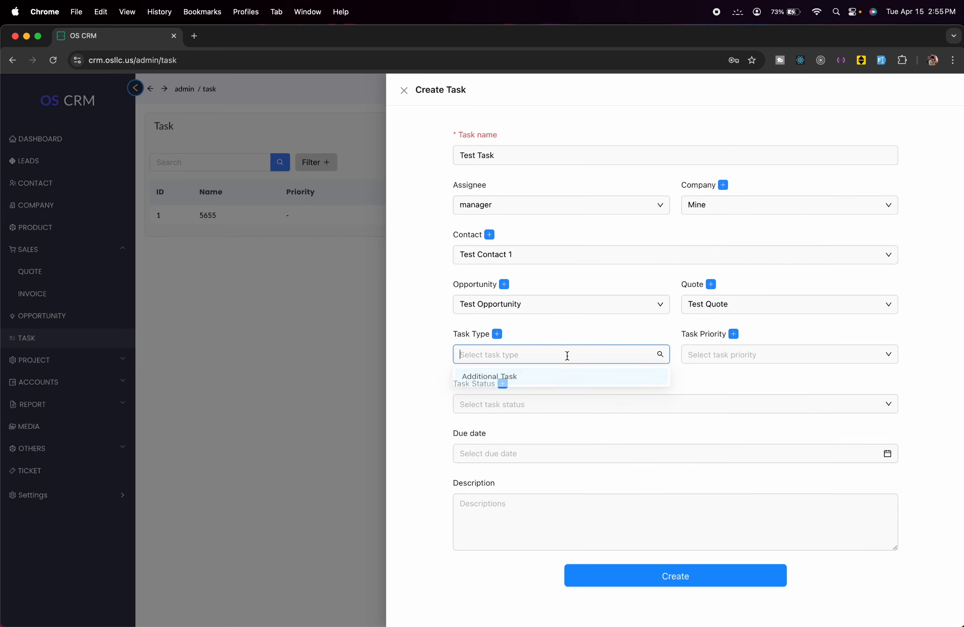
{"action": "left_click", "coordinate": [568, 377]}
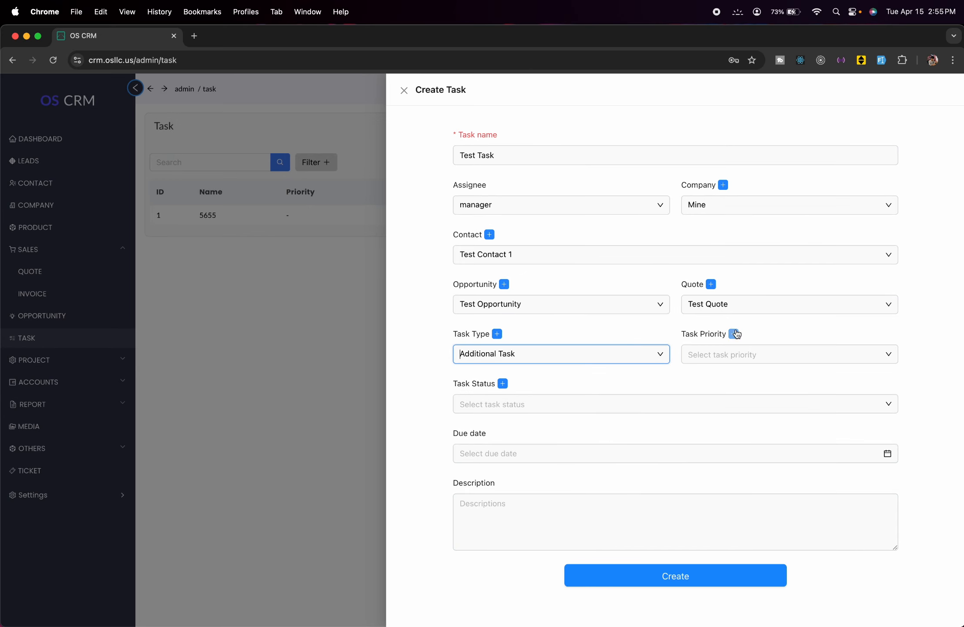
{"action": "left_click", "coordinate": [744, 357]}
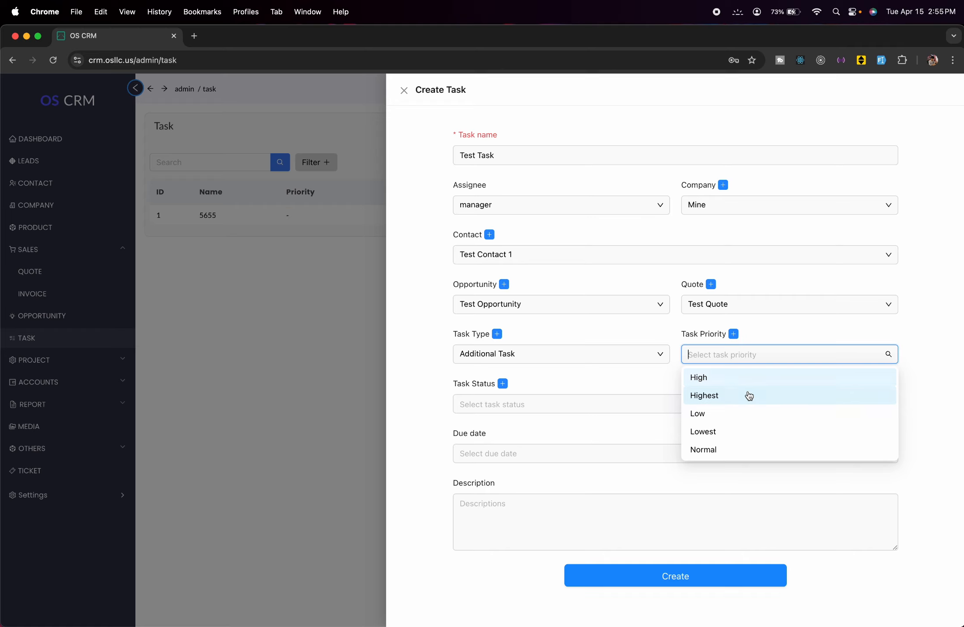
{"action": "left_click", "coordinate": [764, 454]}
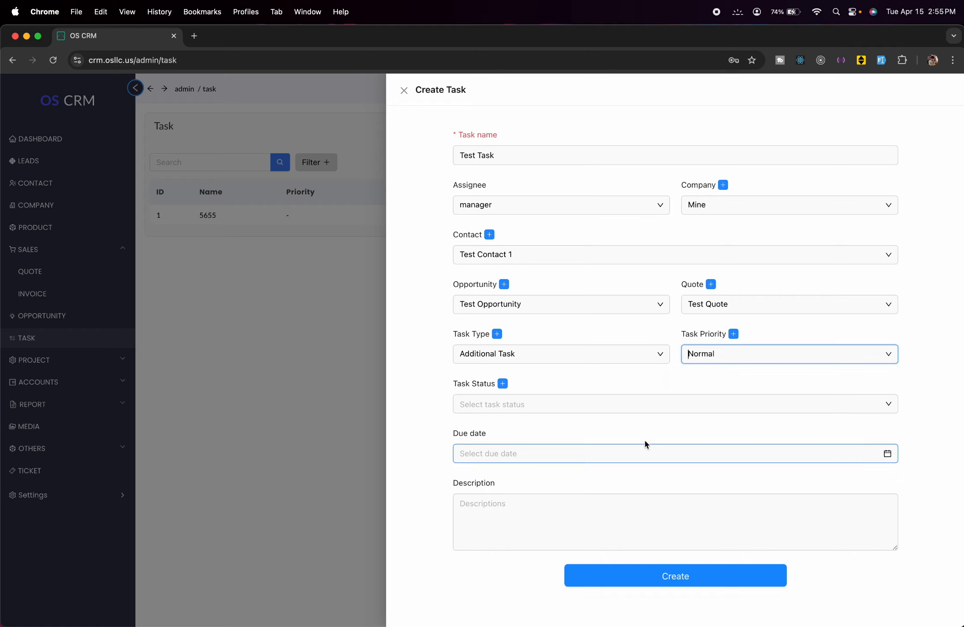
{"action": "left_click", "coordinate": [595, 397]}
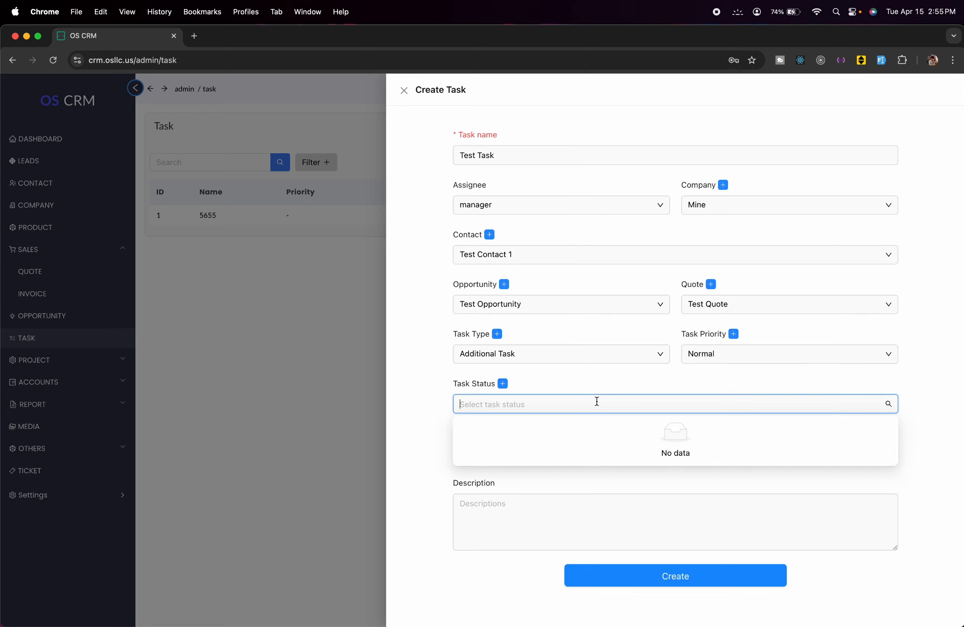
{"action": "left_click", "coordinate": [503, 383]}
- Create a new task status named Pending
{"action": "left_click", "coordinate": [696, 148]}
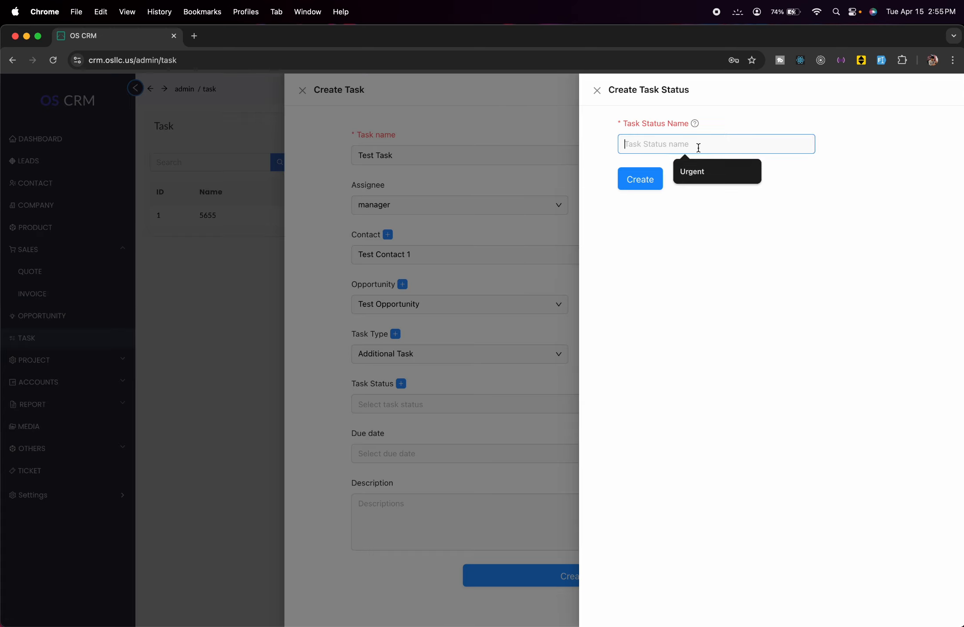
{"action": "type", "text": "P"}
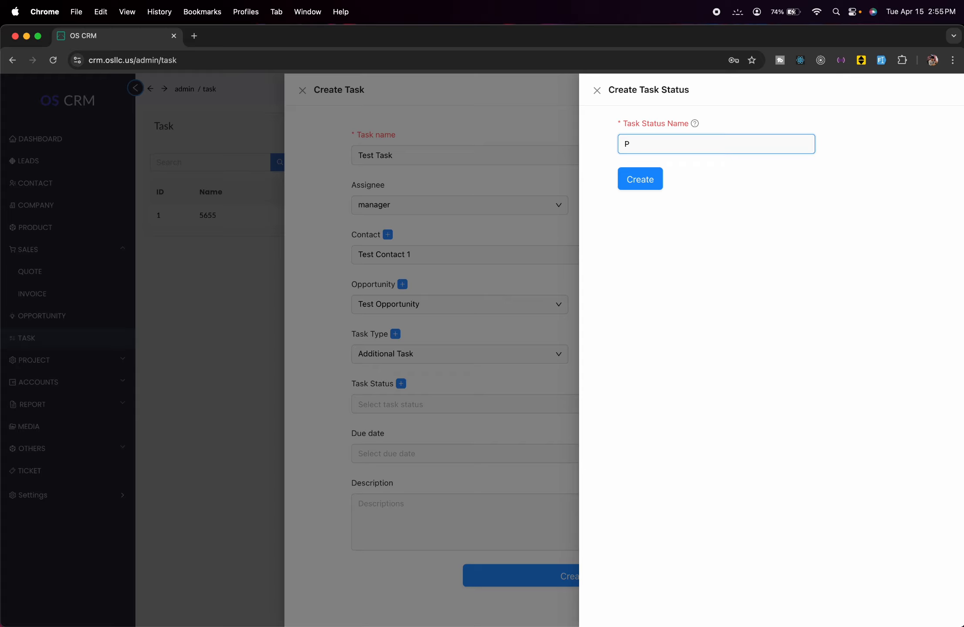
{"action": "type", "text": "roding"}
{"action": "left_click", "coordinate": [643, 178]}
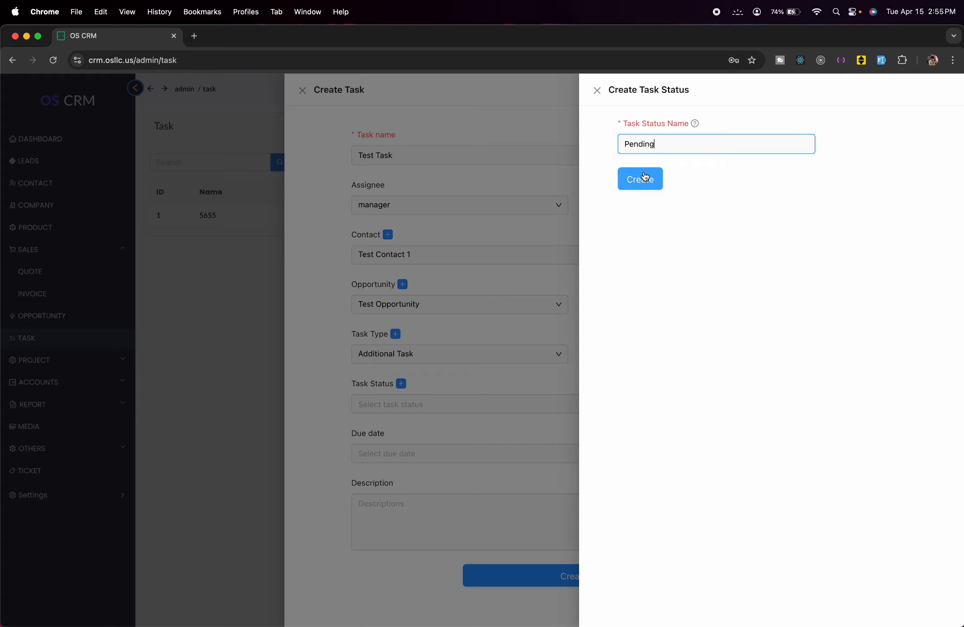
{"action": "left_click", "coordinate": [469, 289]}
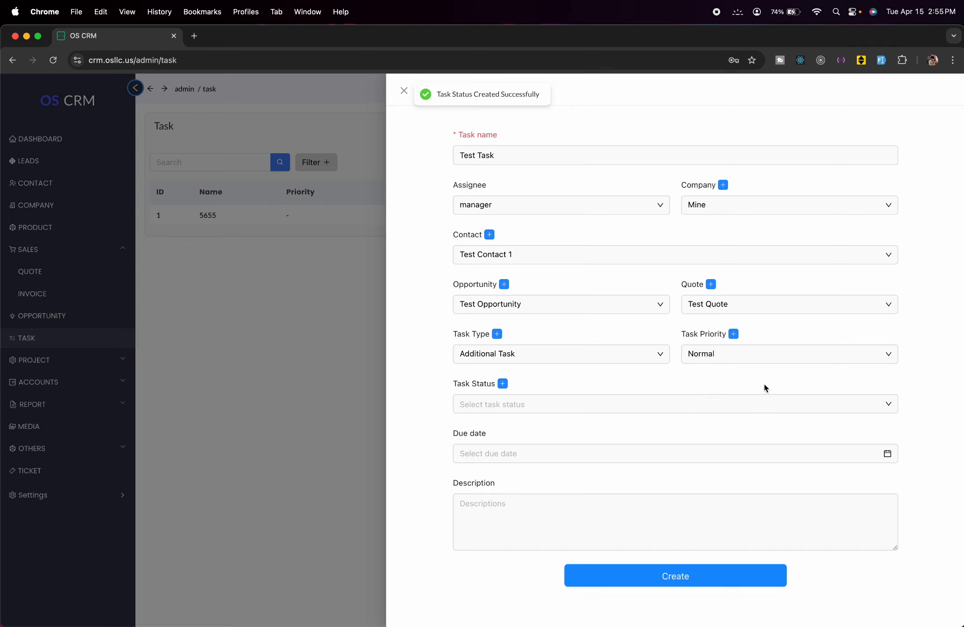
- Save the task as Pending, due 2025-04-20, with description 'test Task, Complete'
{"action": "left_click", "coordinate": [796, 406]}
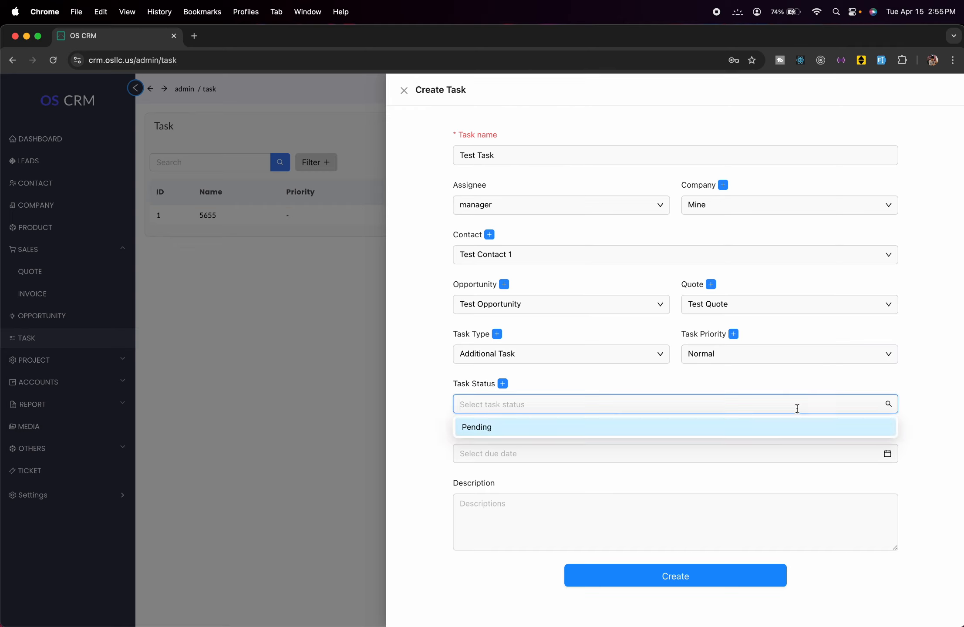
{"action": "left_click", "coordinate": [637, 432]}
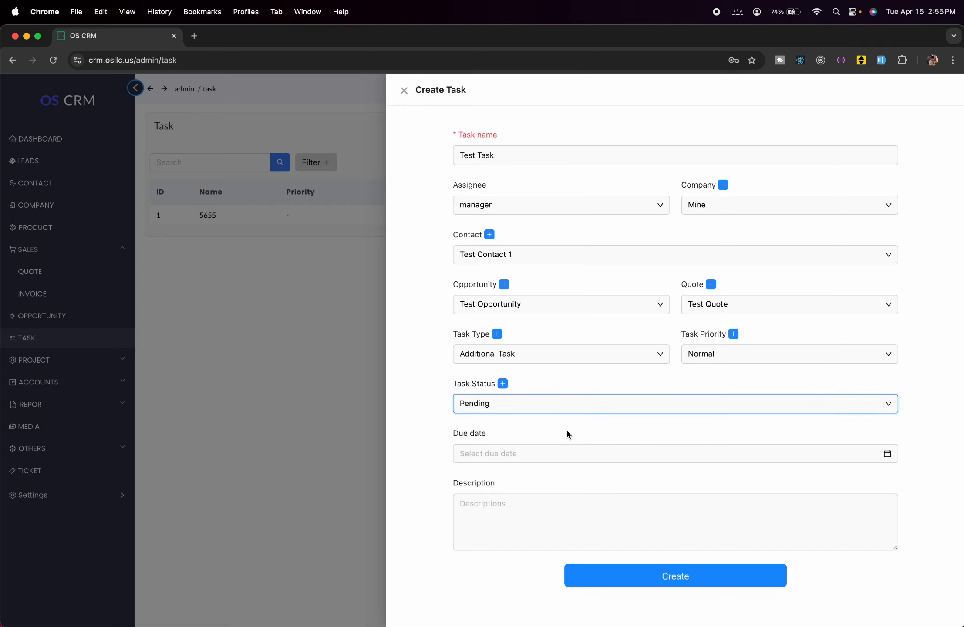
{"action": "left_click", "coordinate": [635, 452]}
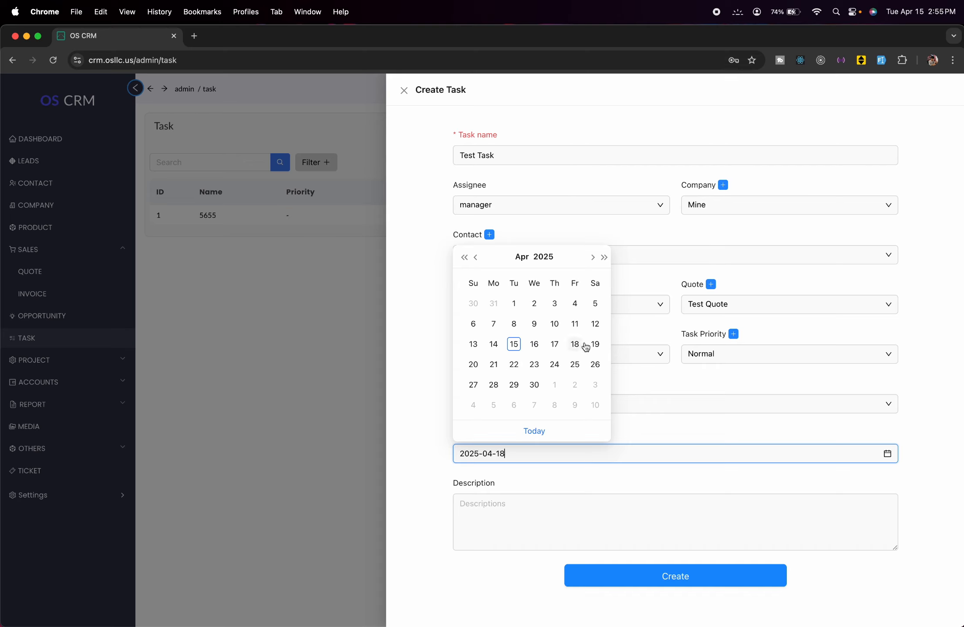
{"action": "left_click", "coordinate": [479, 367]}
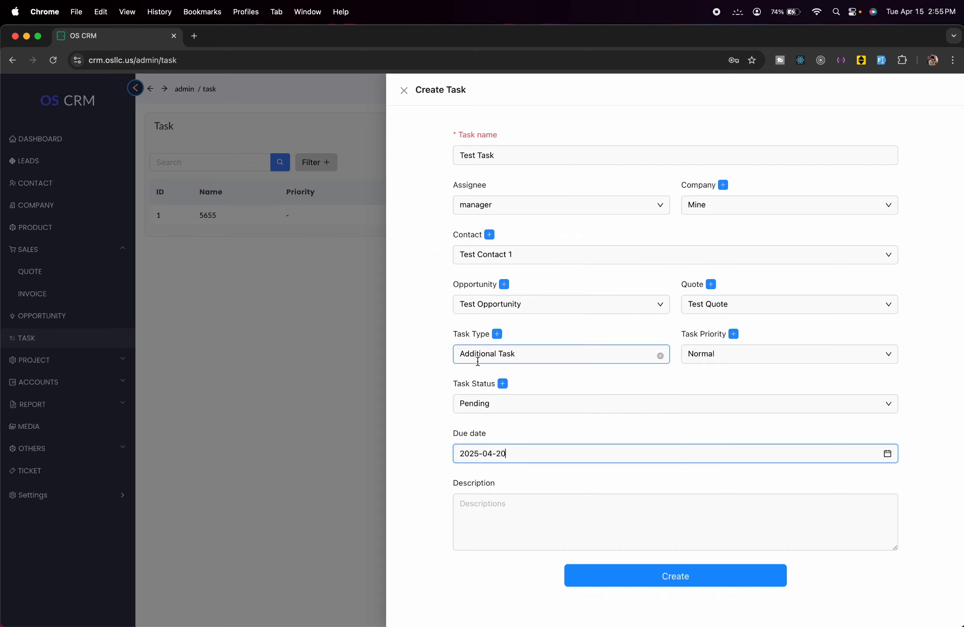
{"action": "left_click", "coordinate": [686, 496]}
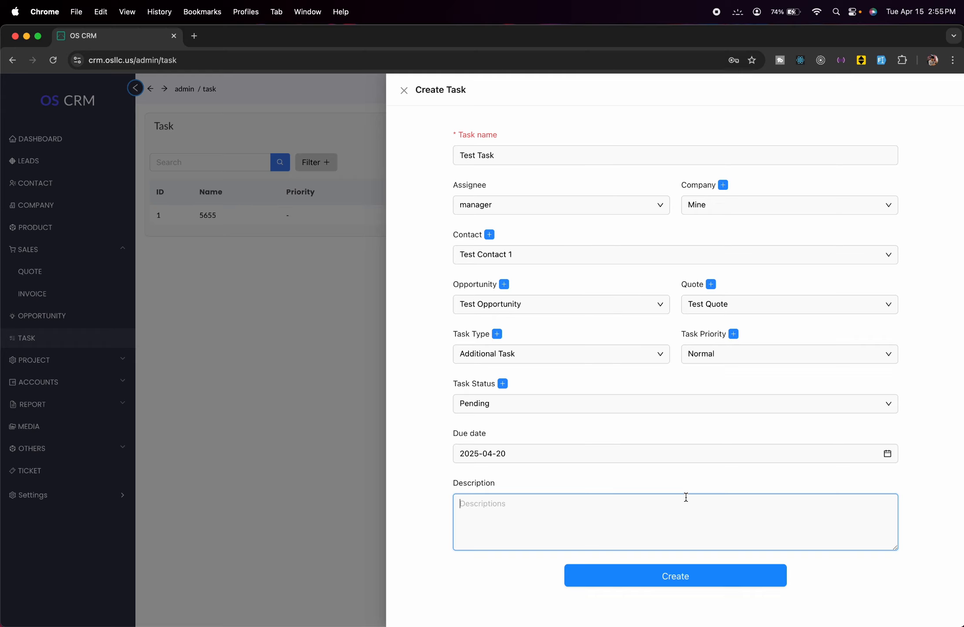
{"action": "type", "text": "test Task, Complete it asap"}
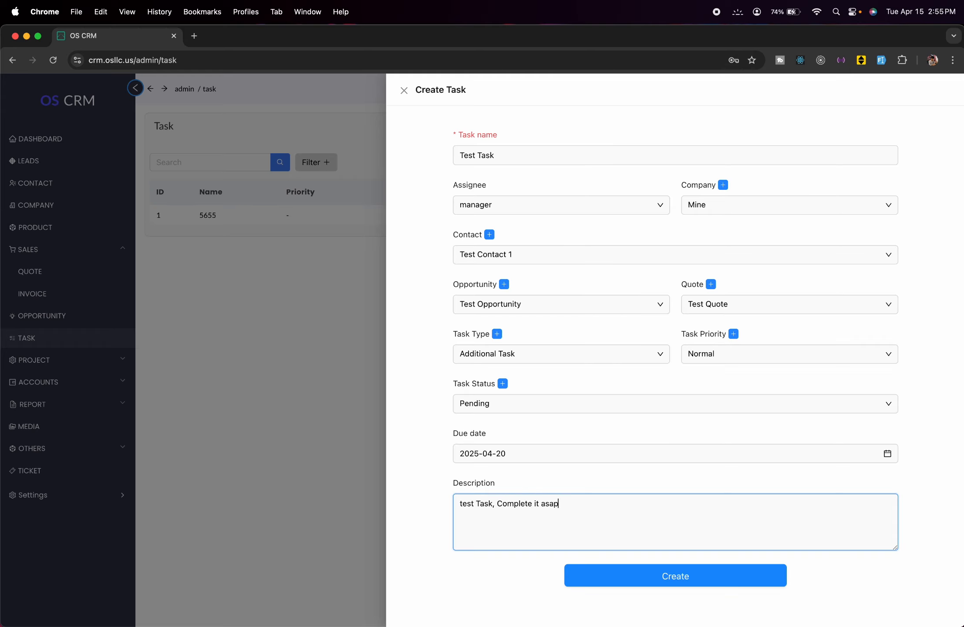
{"action": "left_click", "coordinate": [745, 578]}
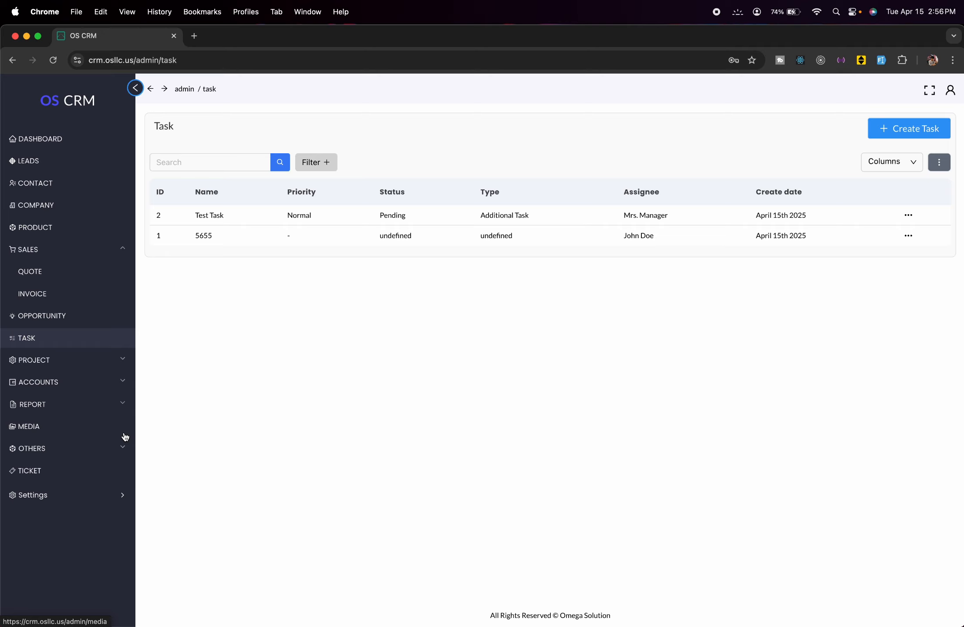
- Go to the empty Project list from the sidebar and start a new project
{"action": "left_click", "coordinate": [101, 365]}
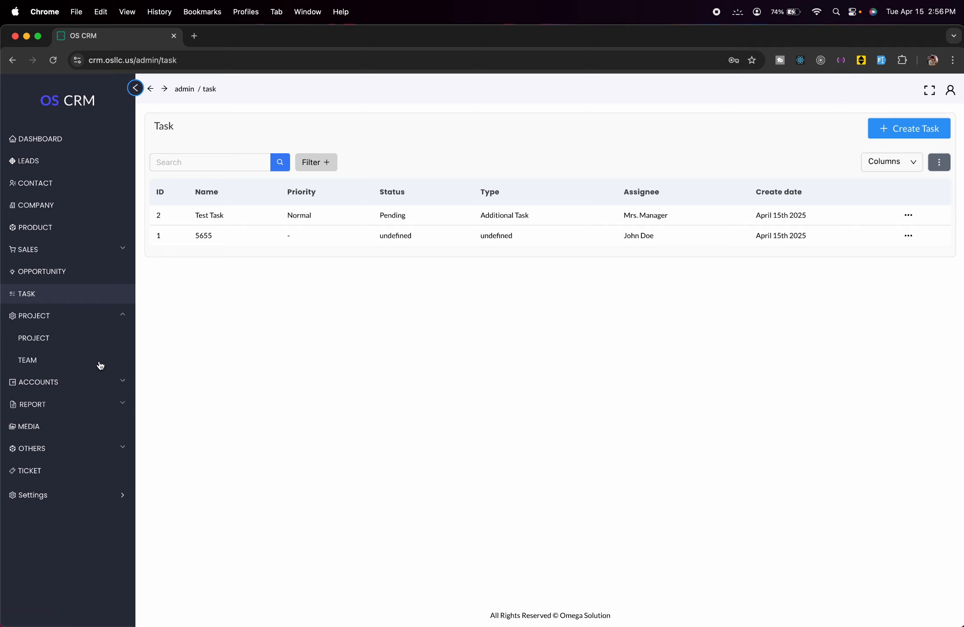
{"action": "left_click", "coordinate": [77, 335]}
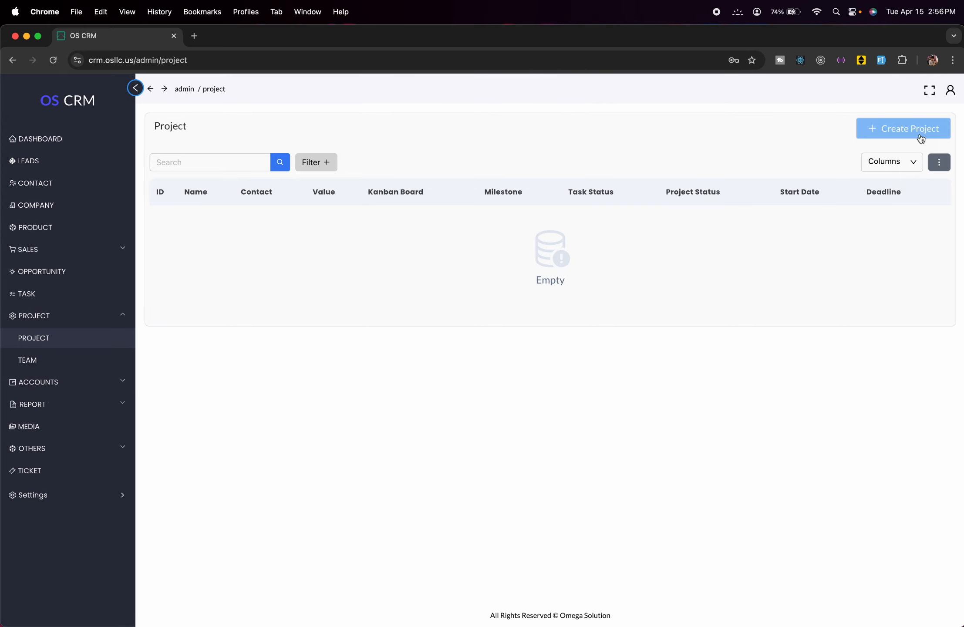
{"action": "left_click", "coordinate": [921, 138]}
- Fill in Test Project: admin manager, Test Contact 1, In Progress, High priority, value 20000
{"action": "left_click", "coordinate": [666, 148]}
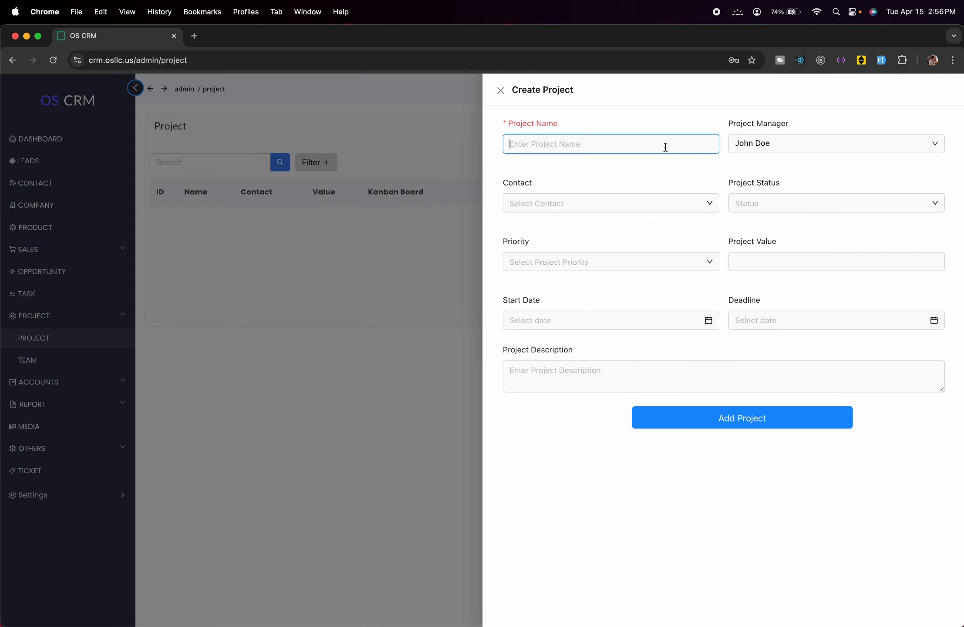
{"action": "type", "text": "Test Project"}
{"action": "left_click", "coordinate": [829, 145]}
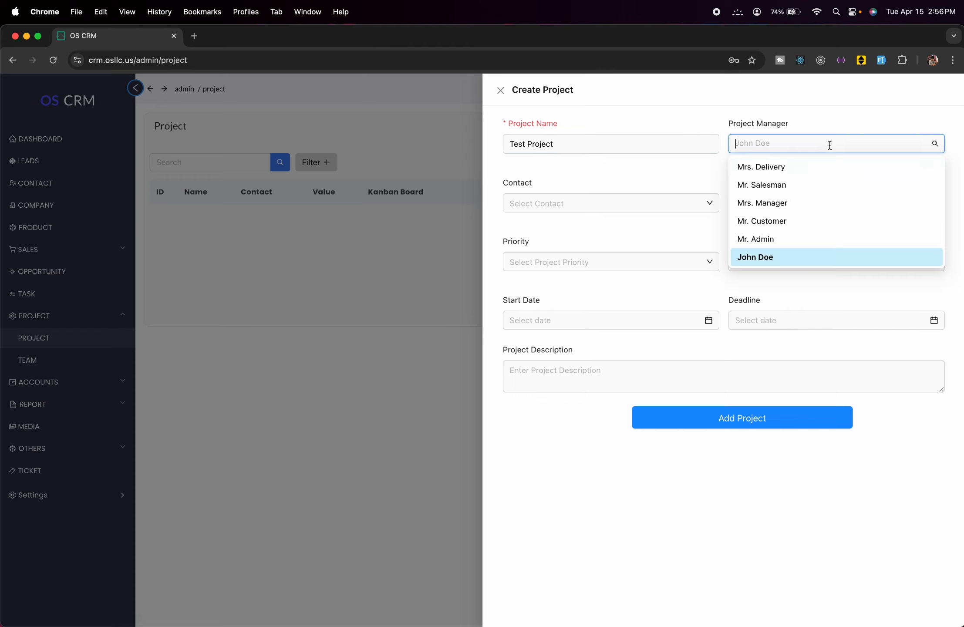
{"action": "left_click", "coordinate": [832, 237]}
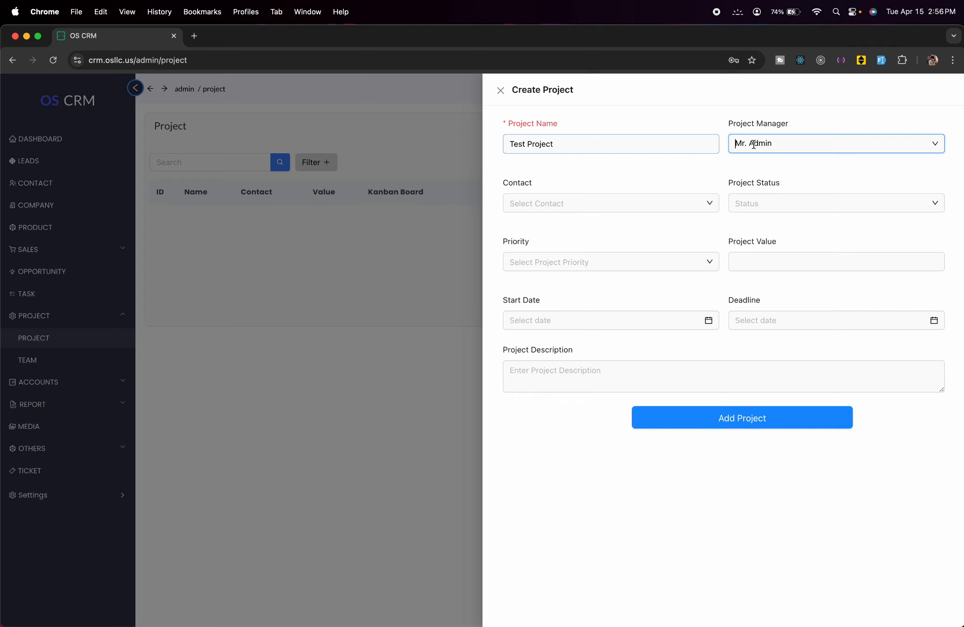
{"action": "left_click", "coordinate": [656, 203]}
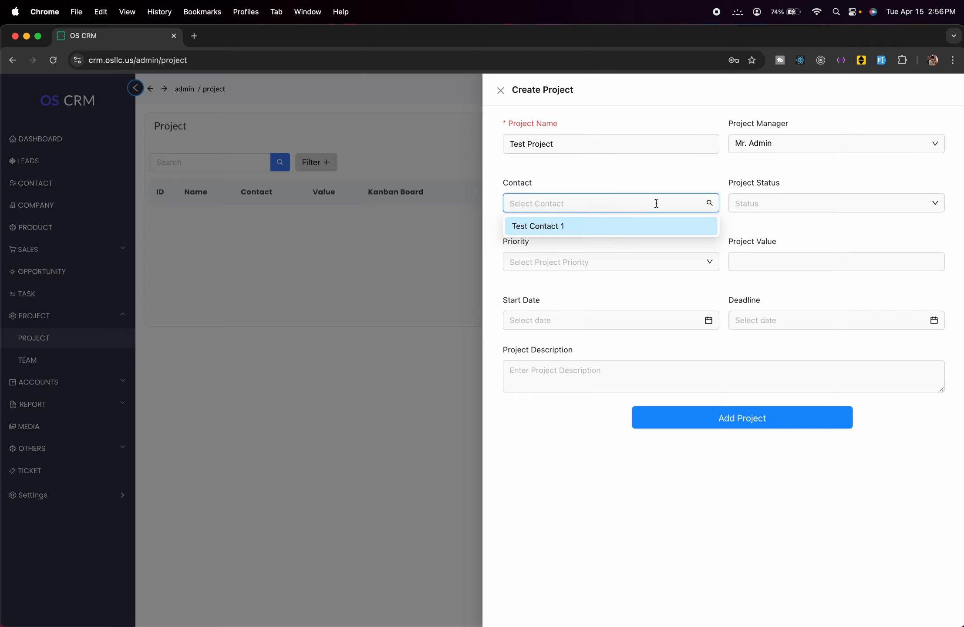
{"action": "left_click", "coordinate": [635, 223]}
{"action": "left_click", "coordinate": [777, 202]}
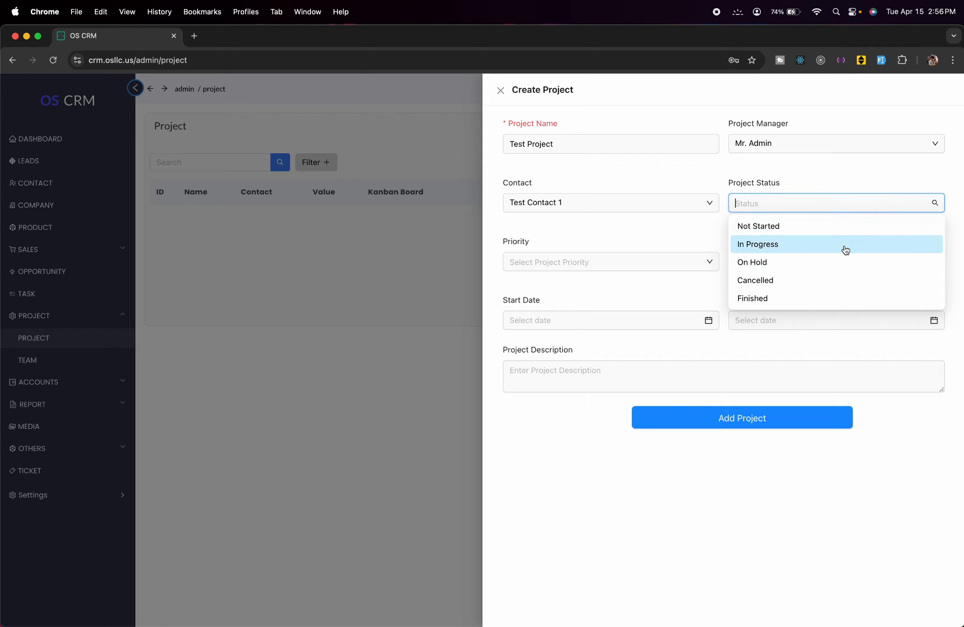
{"action": "left_click", "coordinate": [796, 242]}
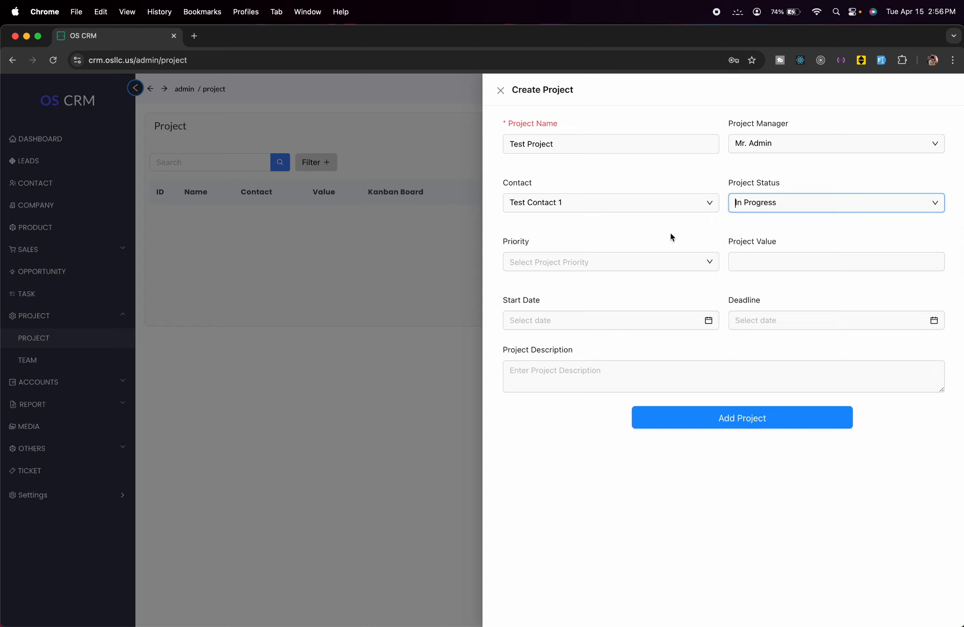
{"action": "left_click", "coordinate": [702, 261]}
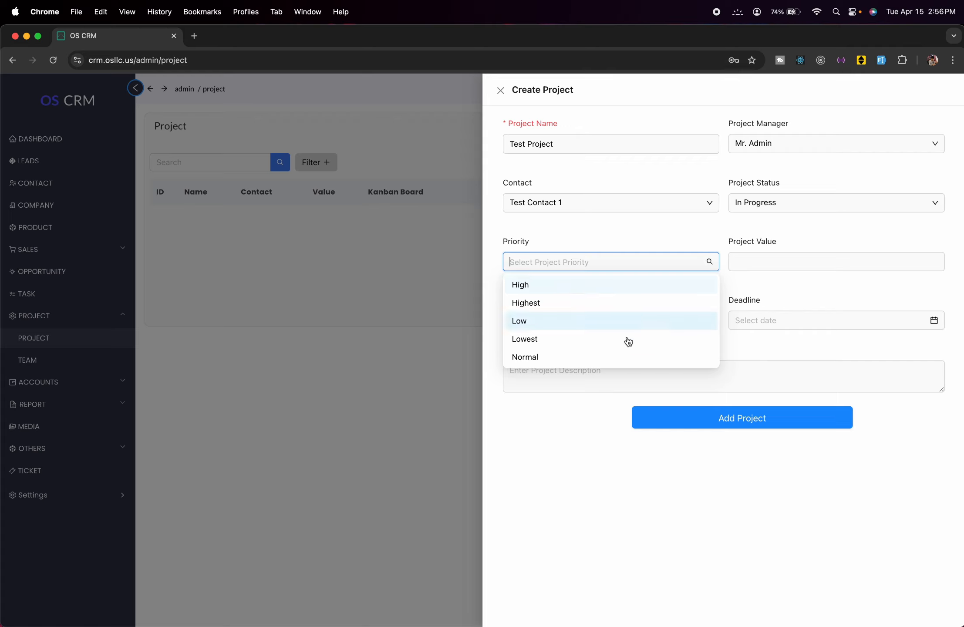
{"action": "left_click", "coordinate": [589, 288]}
{"action": "left_click", "coordinate": [775, 261]}
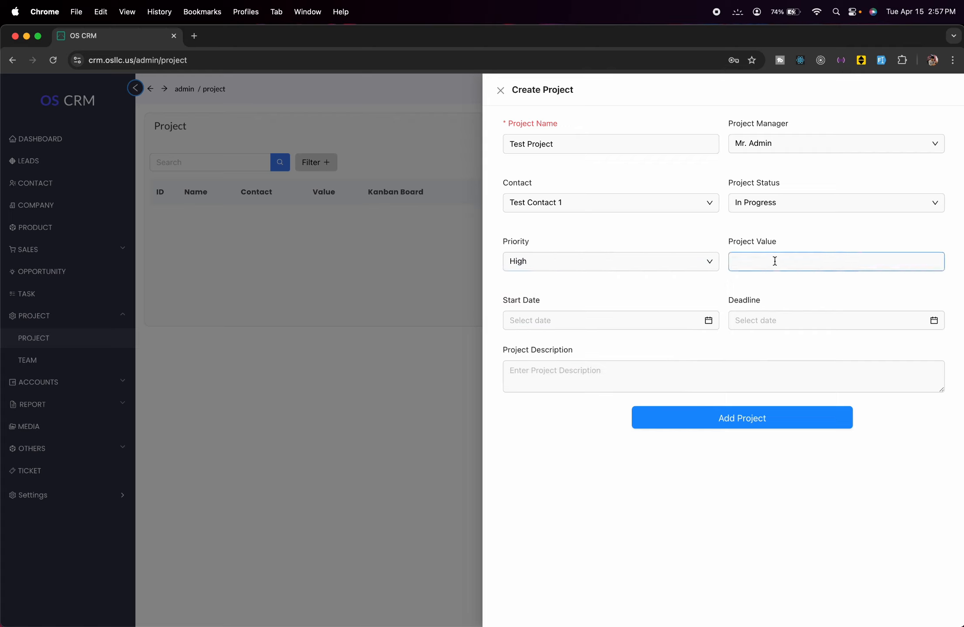
{"action": "type", "text": "20000"}
- Set start 2025-04-15, deadline 2025-05-21, description 'test Descriptio', and save the project
{"action": "left_click", "coordinate": [647, 319]}
{"action": "left_click", "coordinate": [565, 432]}
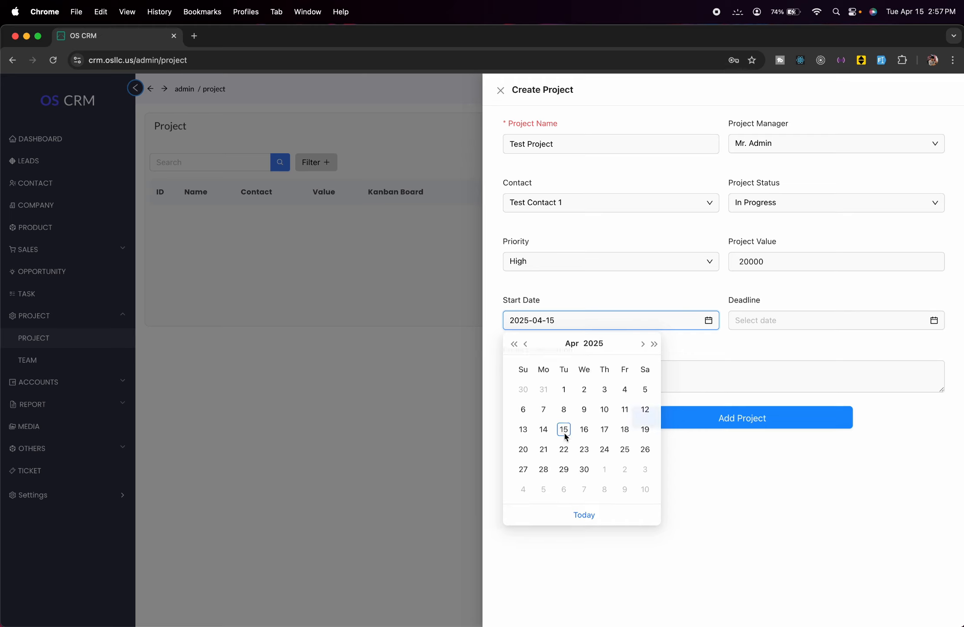
{"action": "left_click", "coordinate": [935, 320]}
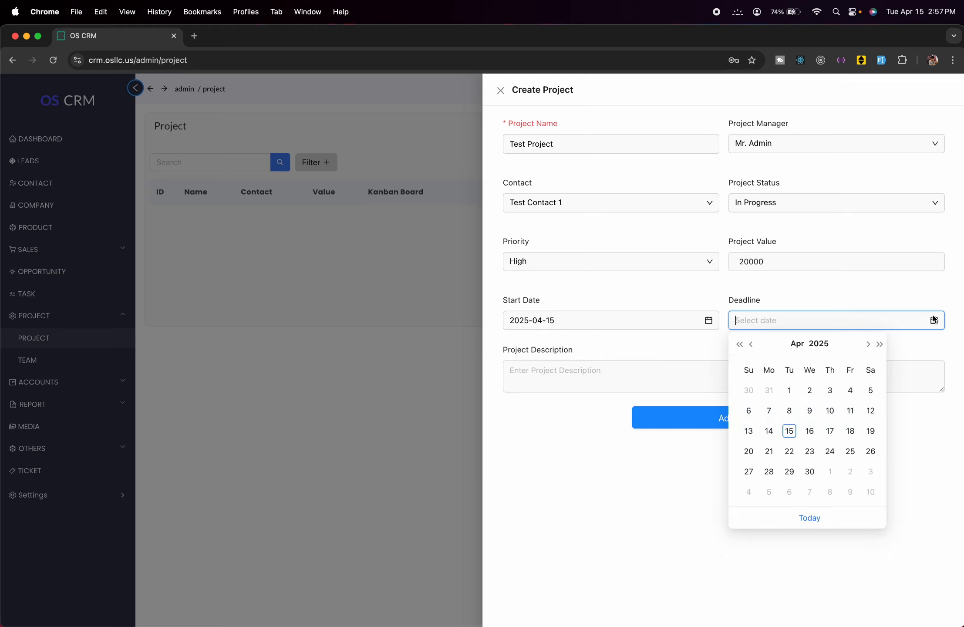
{"action": "left_click", "coordinate": [868, 344]}
{"action": "left_click", "coordinate": [811, 451]}
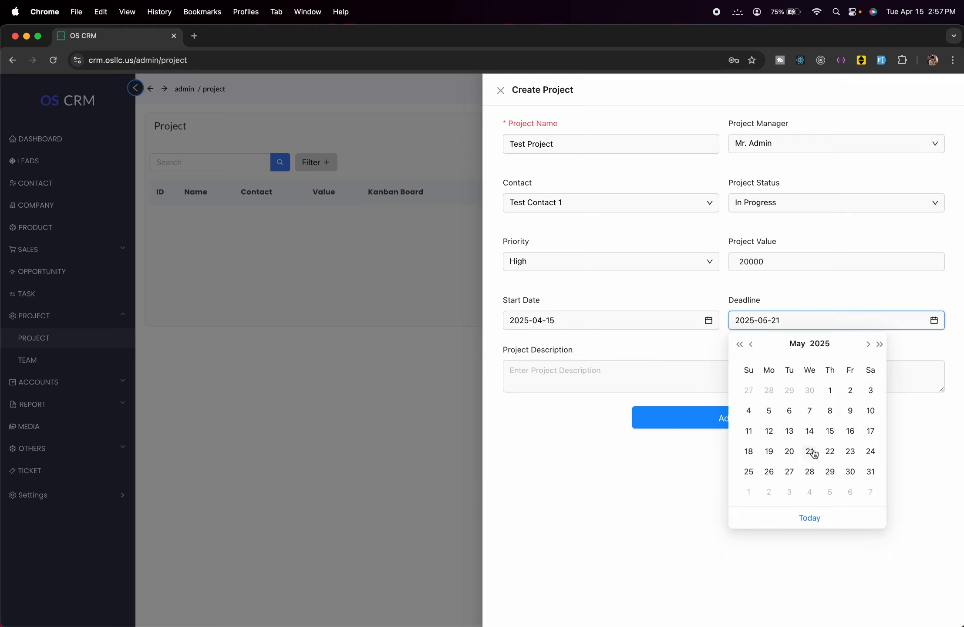
{"action": "left_click", "coordinate": [629, 366]}
{"action": "type", "text": "test Desc"}
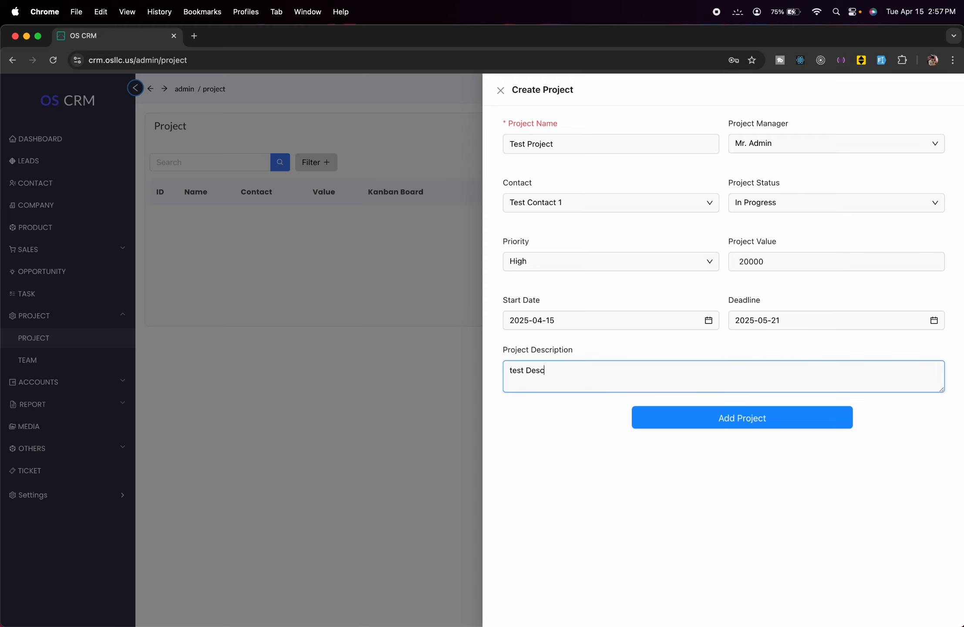
{"action": "type", "text": "ription"}
{"action": "left_click", "coordinate": [754, 429]}
{"action": "left_click", "coordinate": [311, 425]}
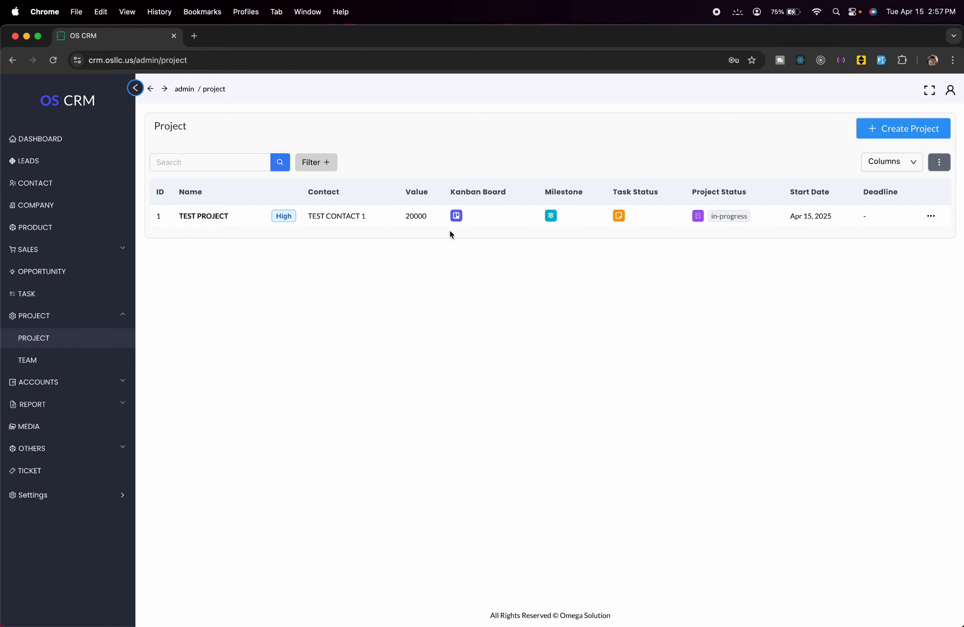
- On Test Project's kanban board, add a TODO task named 'Test Task' and start a new team
{"action": "left_click", "coordinate": [457, 216]}
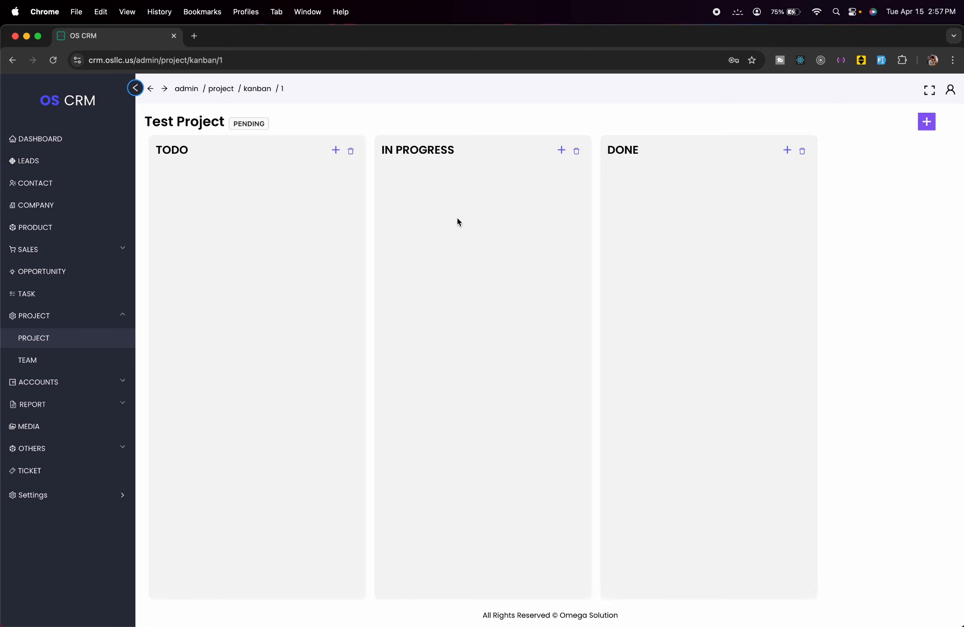
{"action": "left_click", "coordinate": [336, 150]}
{"action": "left_click", "coordinate": [350, 179]}
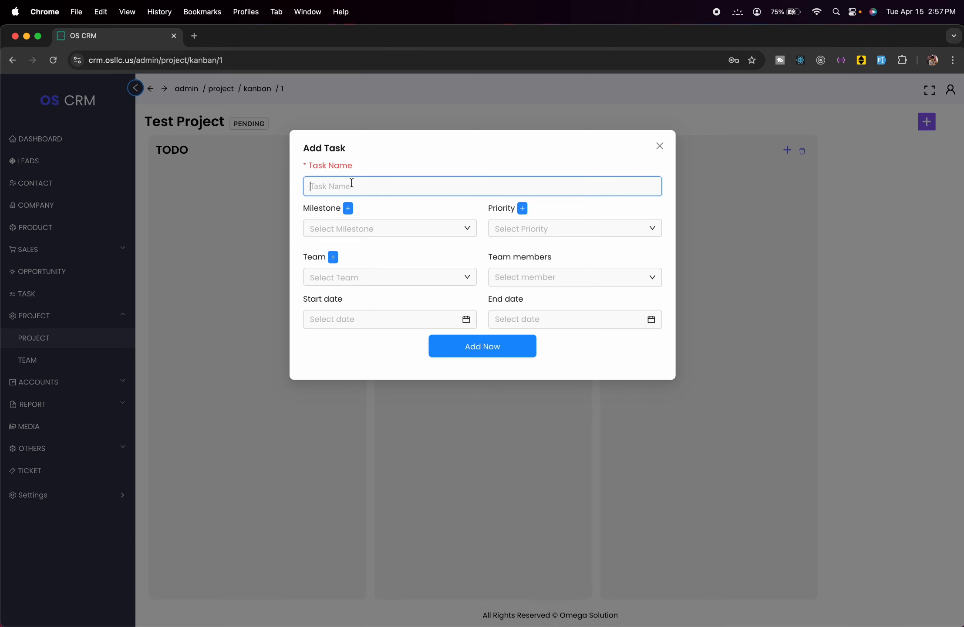
{"action": "type", "text": "Test Task"}
{"action": "left_click", "coordinate": [437, 278]}
{"action": "left_click", "coordinate": [381, 263]}
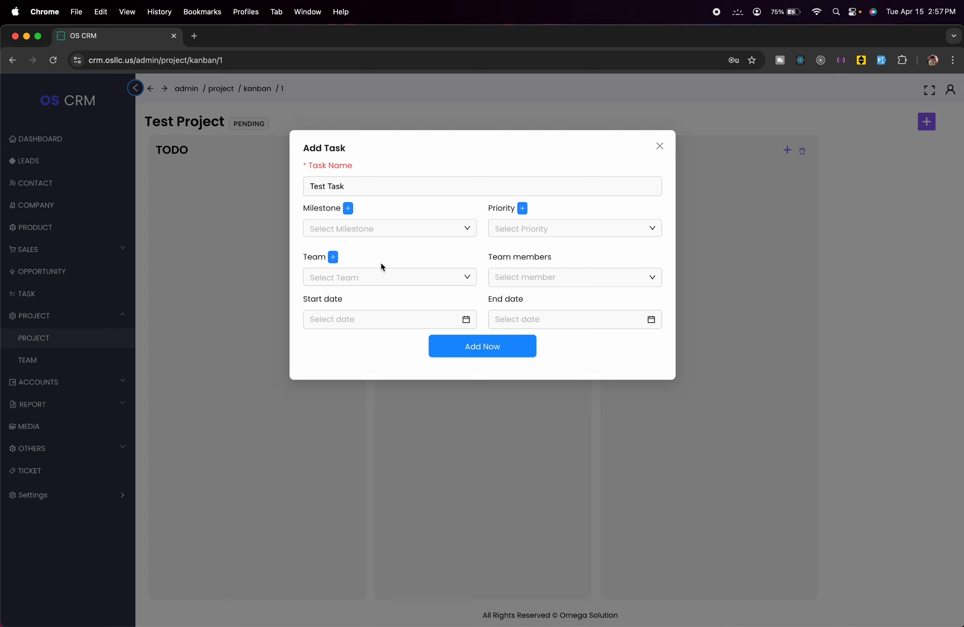
{"action": "left_click", "coordinate": [333, 257]}
- Create a team named 'Test team' with the manager and salesman users as members
{"action": "left_click", "coordinate": [653, 144]}
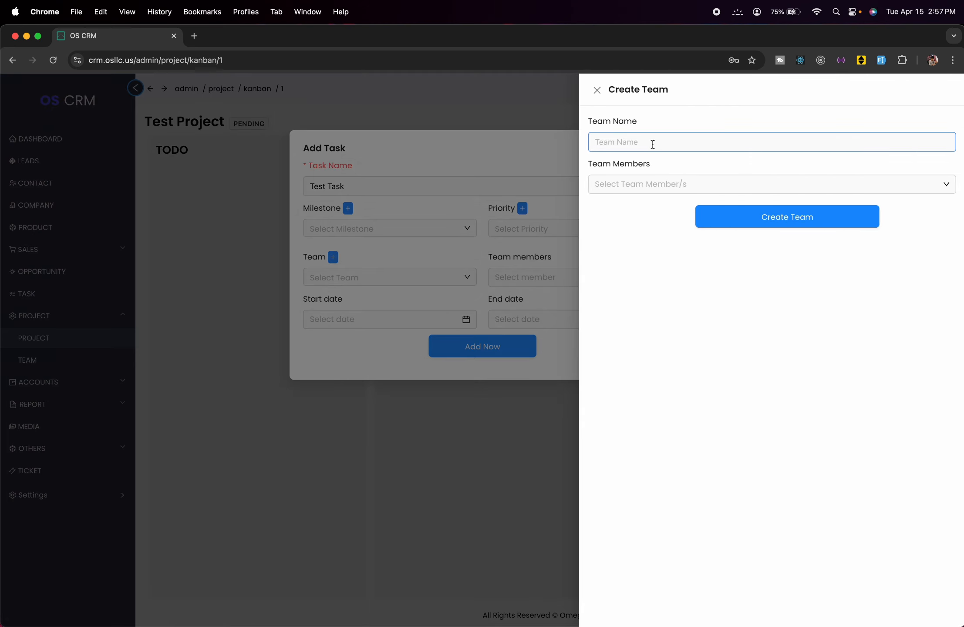
{"action": "type", "text": "Test team"}
{"action": "left_click", "coordinate": [703, 185]}
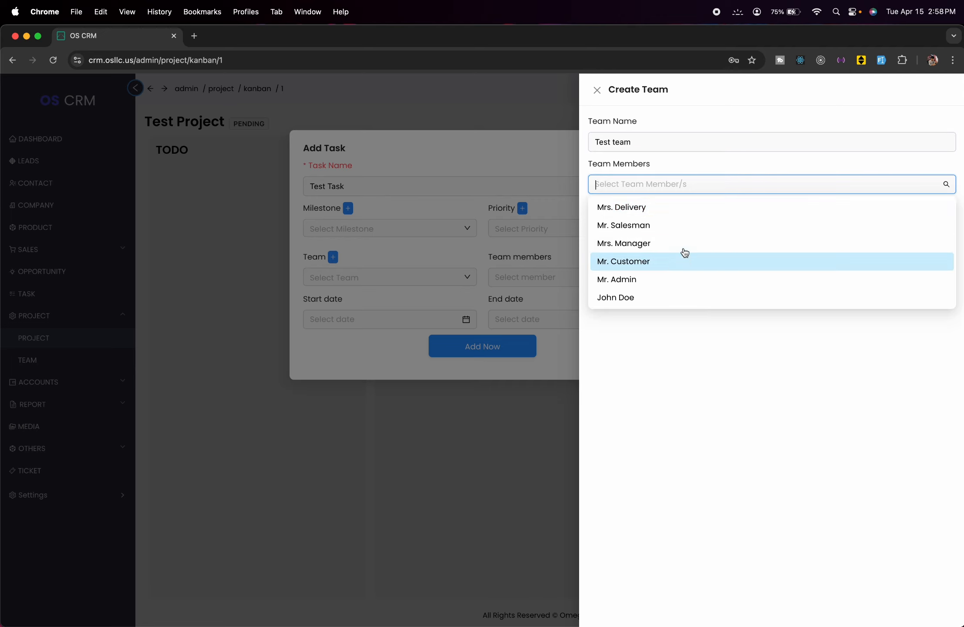
{"action": "left_click", "coordinate": [685, 242]}
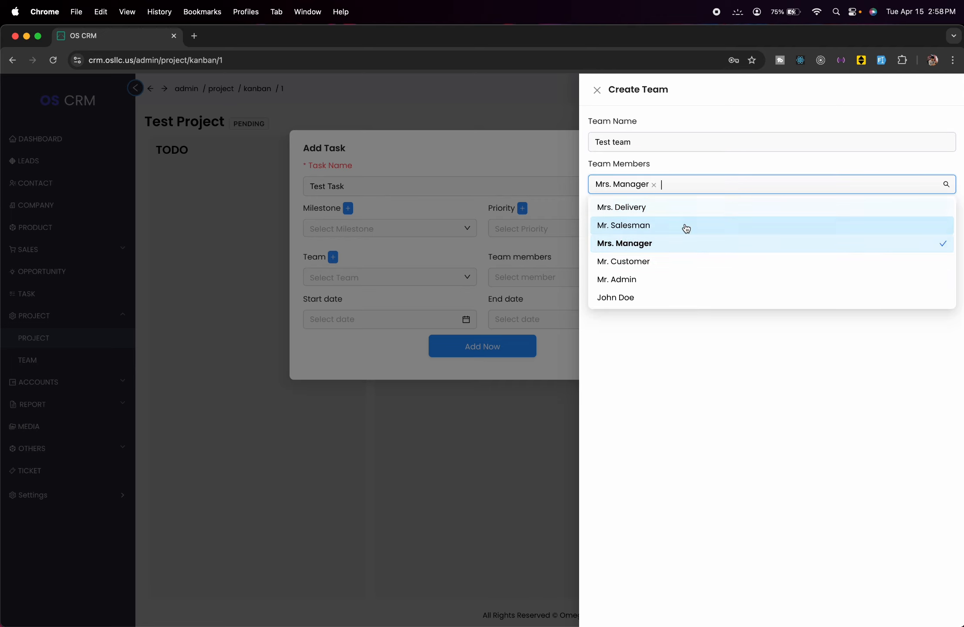
{"action": "left_click", "coordinate": [687, 229]}
{"action": "left_click", "coordinate": [720, 361]}
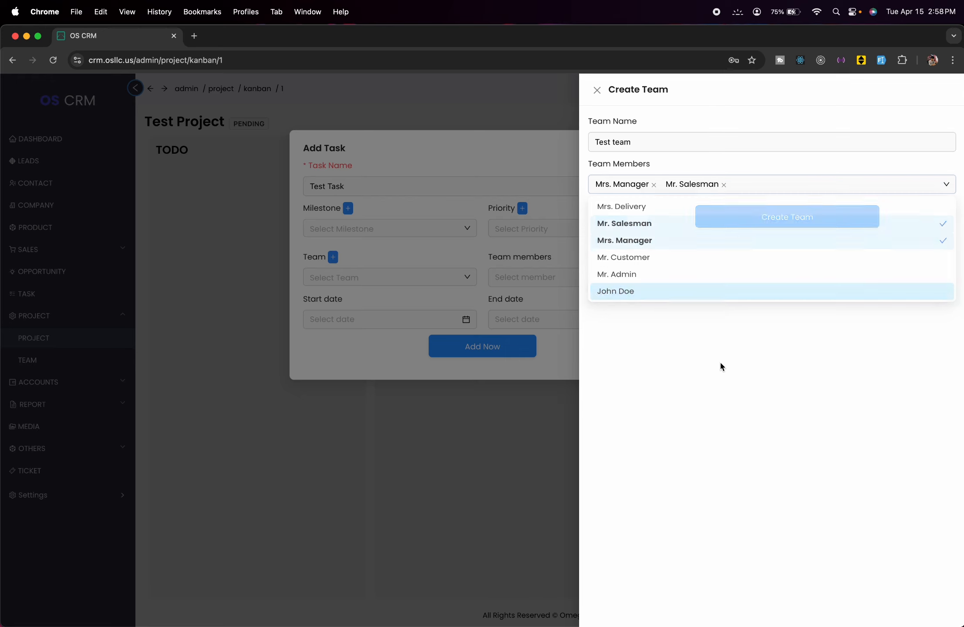
{"action": "left_click", "coordinate": [808, 219]}
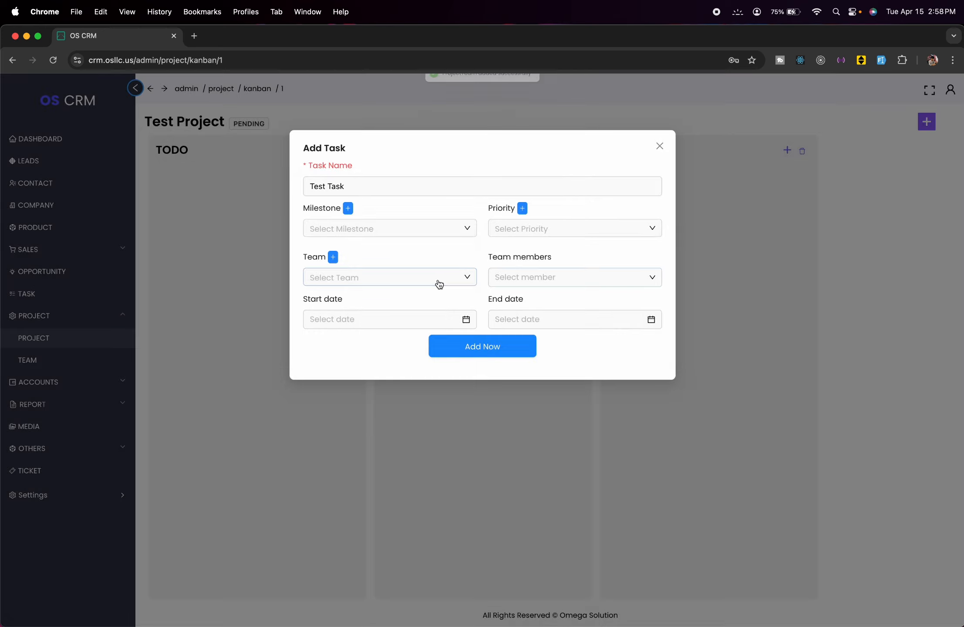
- Assign Test Task to Test team with the manager user as its member and add it
{"action": "left_click", "coordinate": [437, 278]}
{"action": "left_click", "coordinate": [404, 298]}
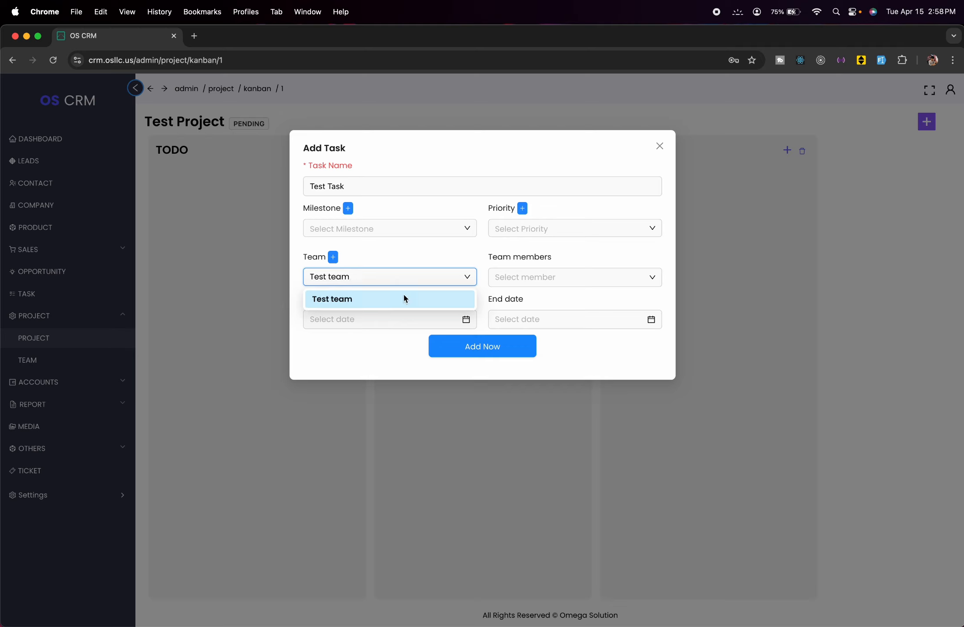
{"action": "left_click", "coordinate": [514, 277]}
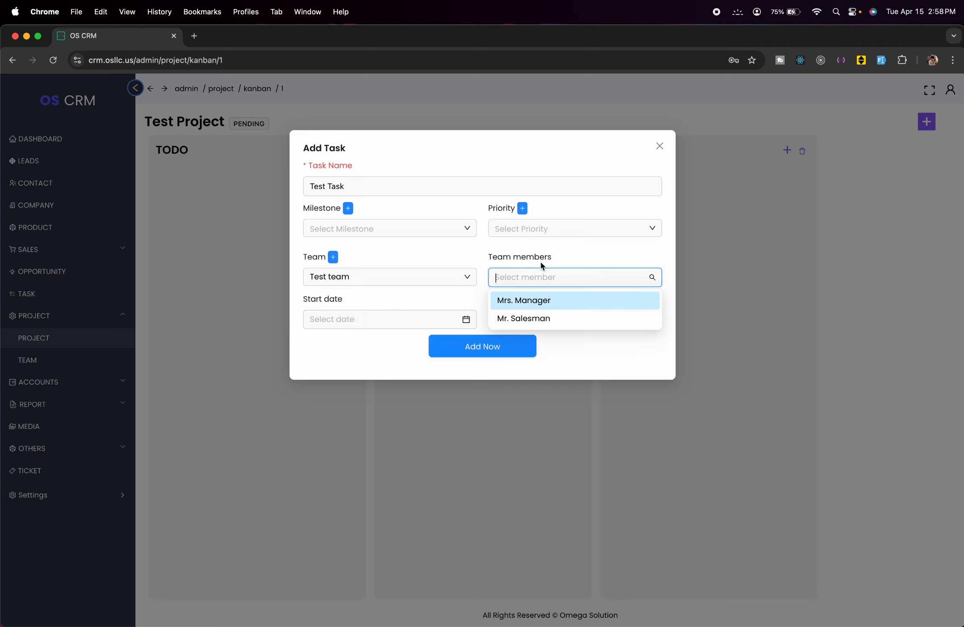
{"action": "left_click", "coordinate": [563, 310]}
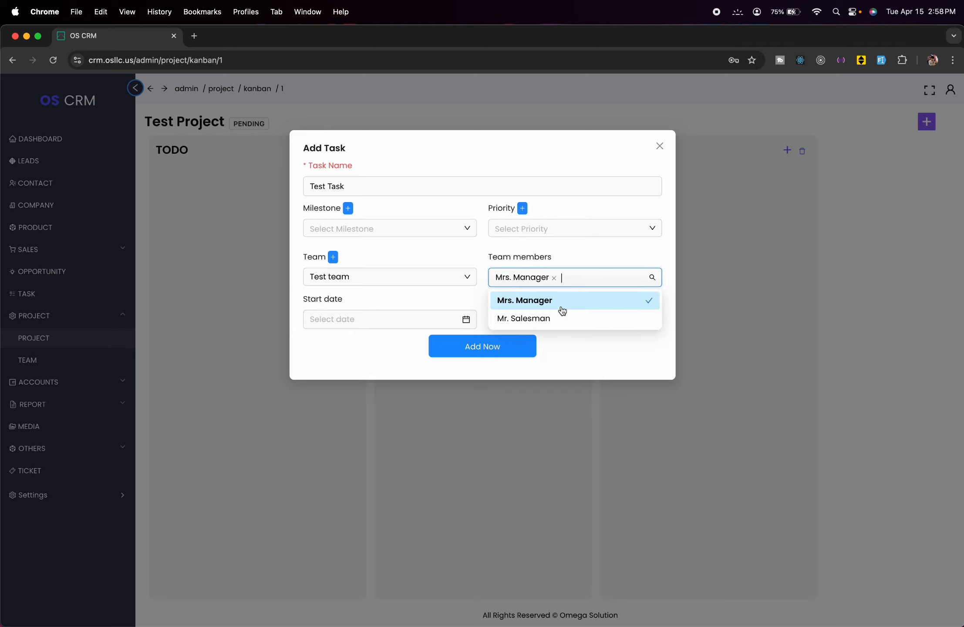
{"action": "left_click", "coordinate": [565, 343]}
{"action": "left_click", "coordinate": [534, 349]}
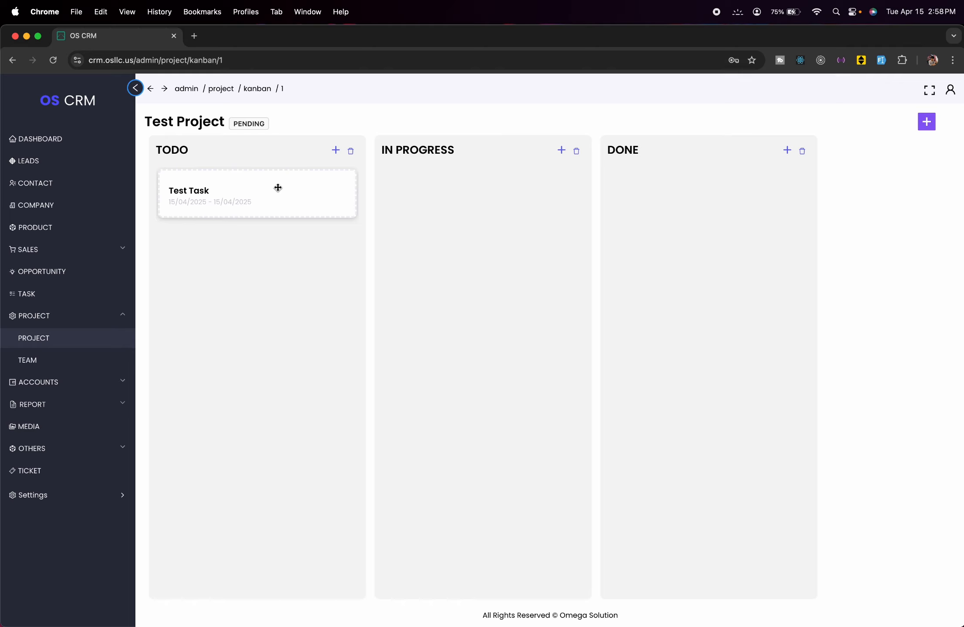
- Drag Test Task from TODO to IN PROGRESS, then to DONE, and view its details
{"action": "left_click_drag", "start_coordinate": [278, 187], "coordinate": [485, 214]}
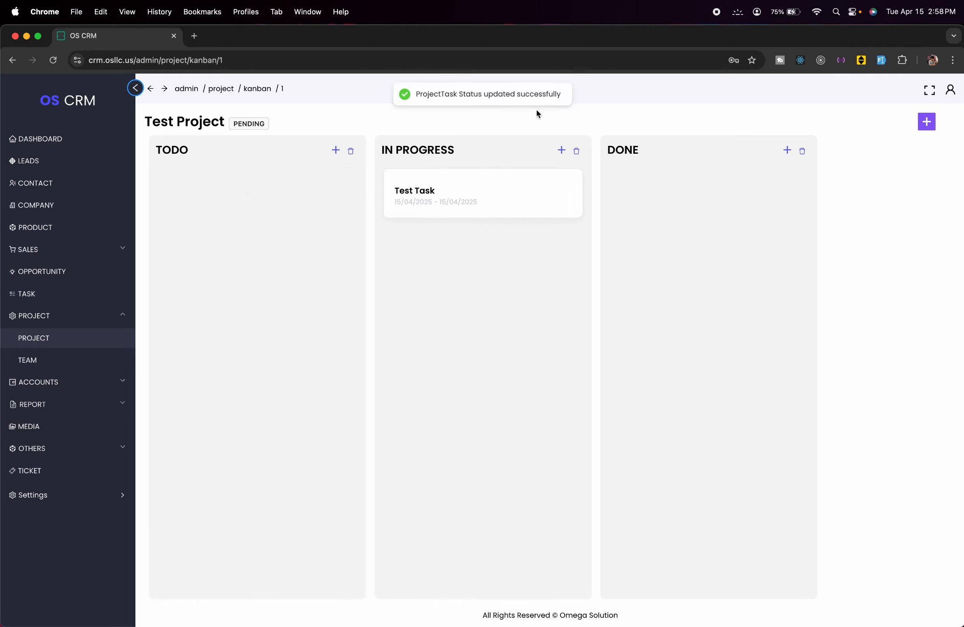
{"action": "left_click_drag", "start_coordinate": [525, 197], "coordinate": [765, 217]}
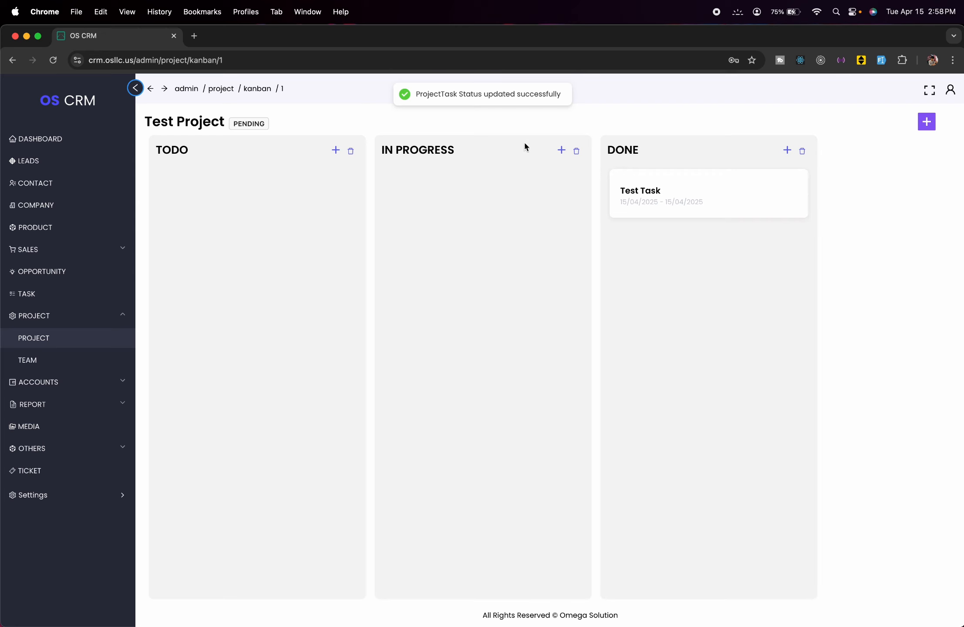
{"action": "left_click", "coordinate": [699, 203]}
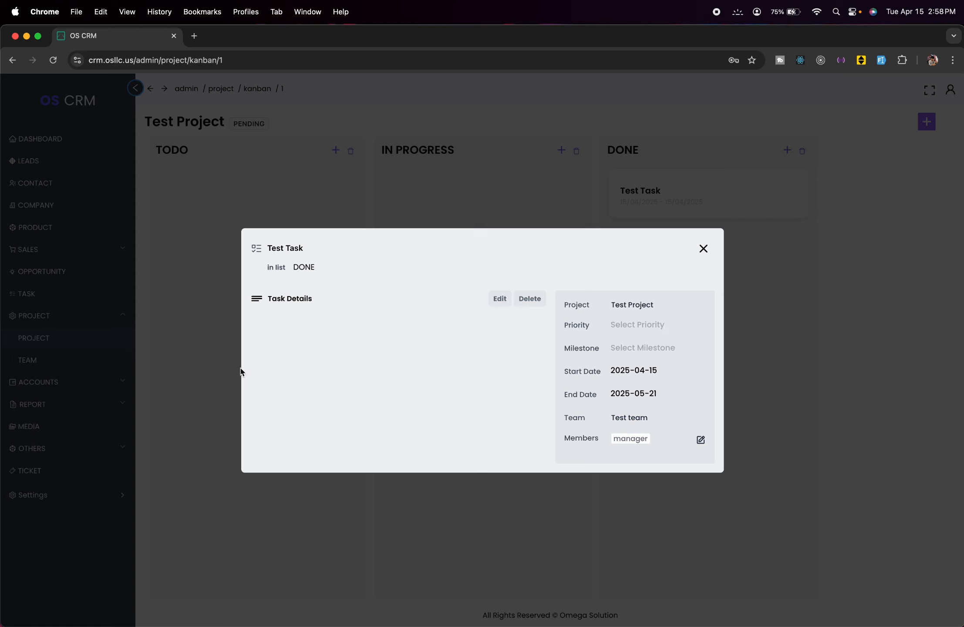
- Close Test Task's details, check Test Project's empty milestones, and go back to the project list
{"action": "left_click", "coordinate": [493, 302]}
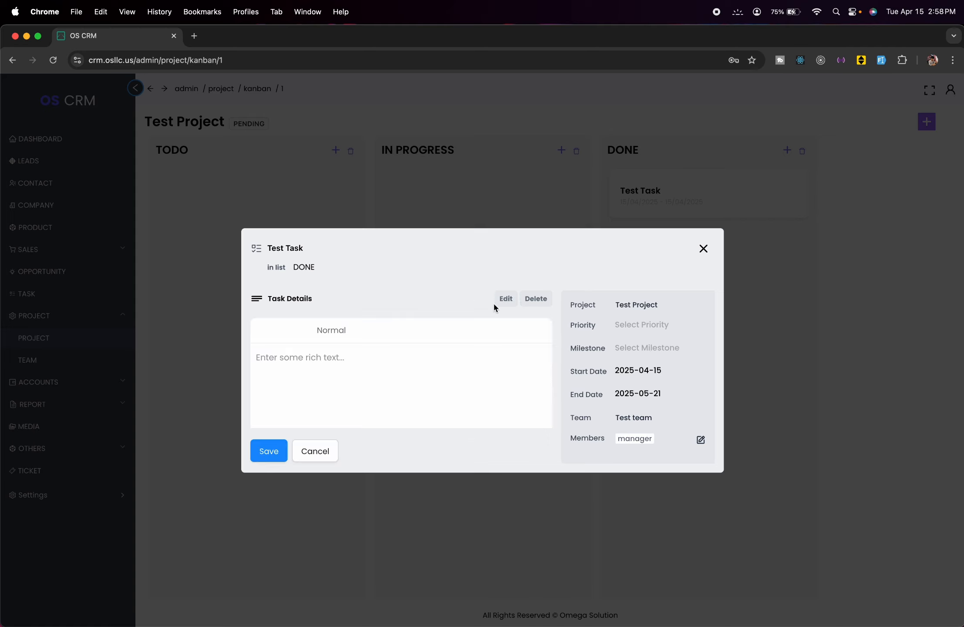
{"action": "left_click", "coordinate": [460, 369]}
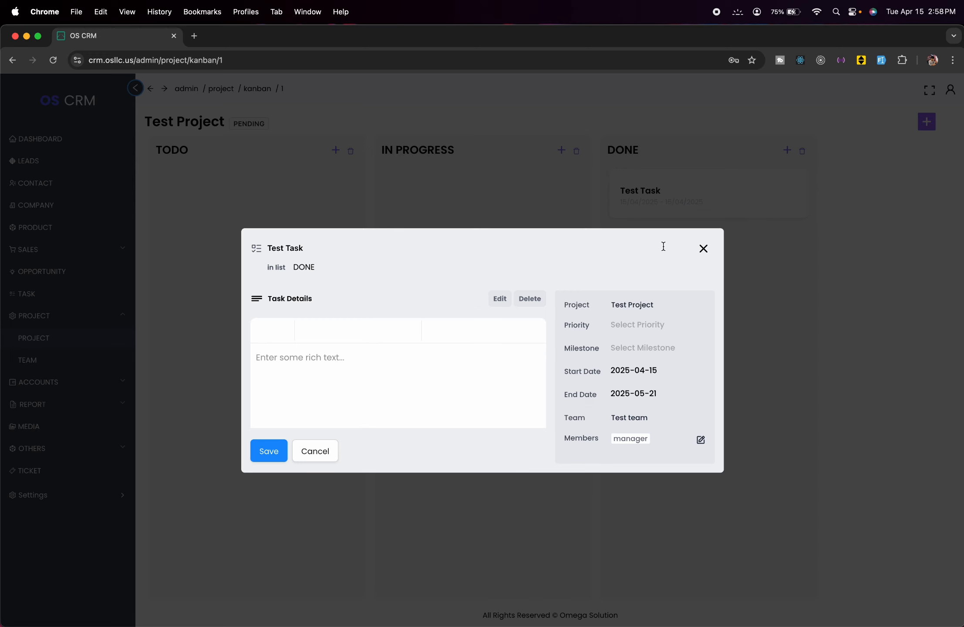
{"action": "left_click", "coordinate": [704, 249]}
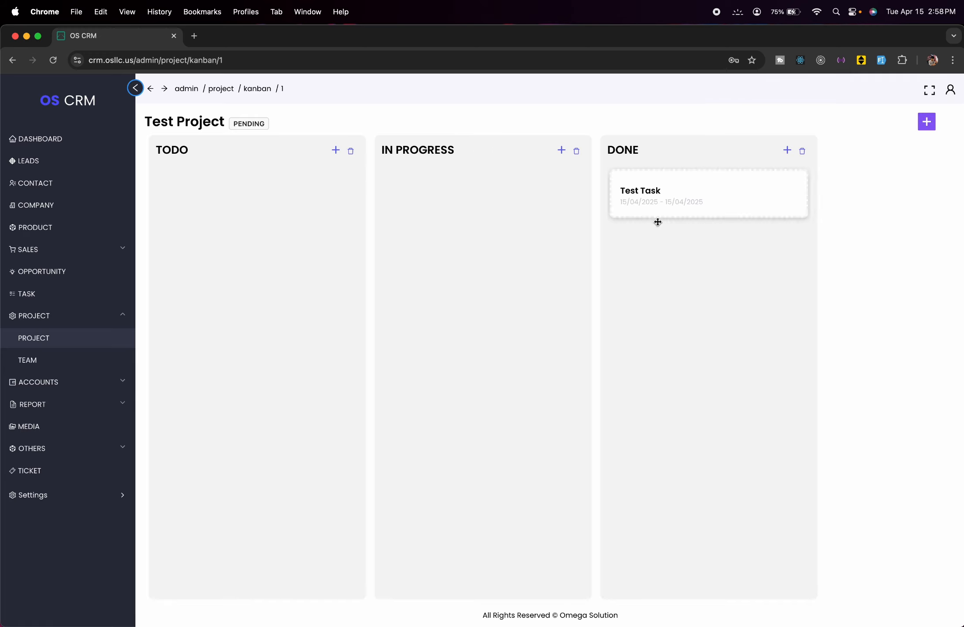
{"action": "left_click", "coordinate": [65, 338]}
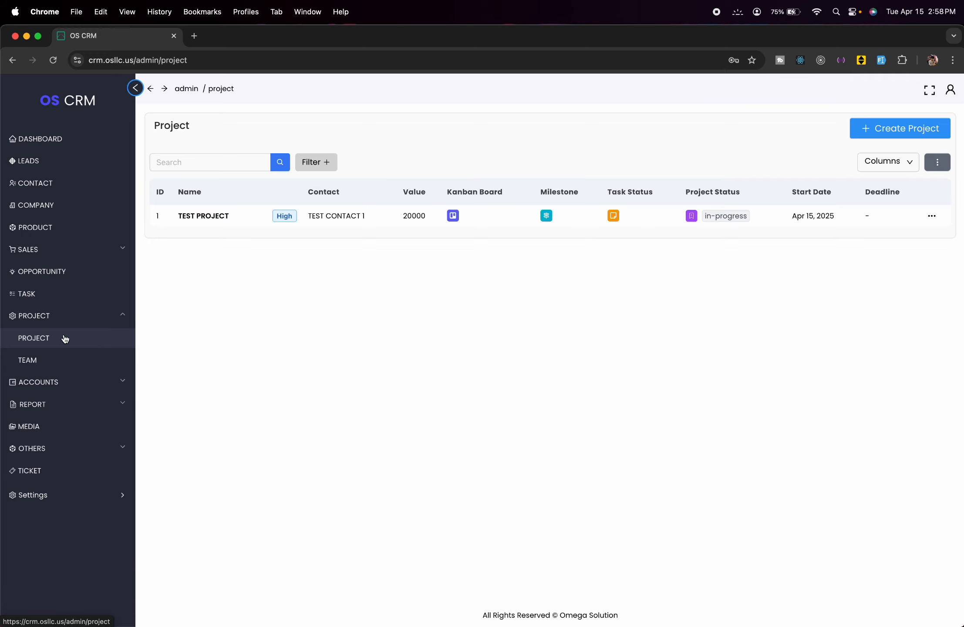
{"action": "left_click", "coordinate": [548, 214]}
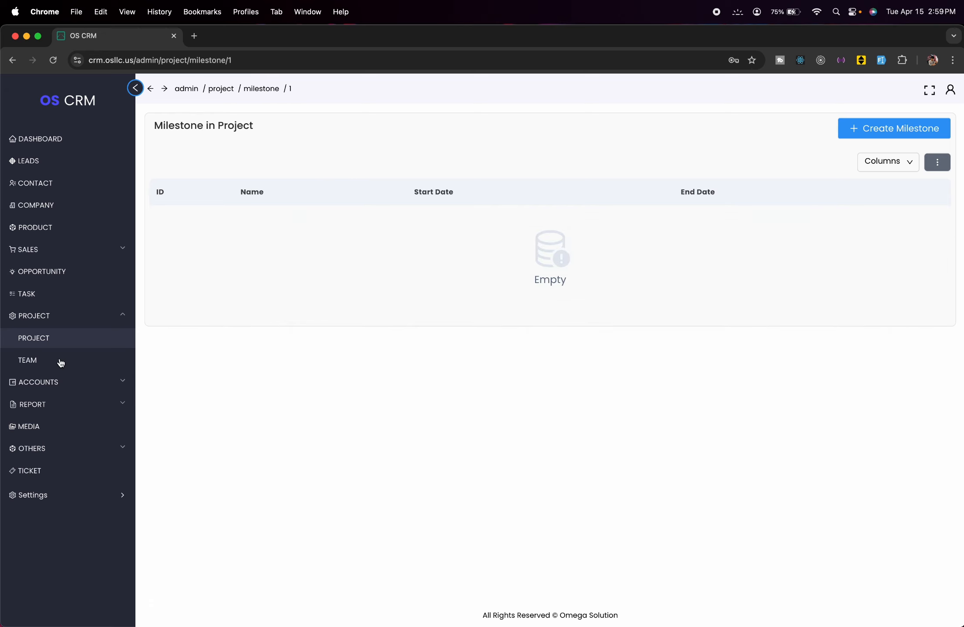
{"action": "left_click", "coordinate": [64, 338]}
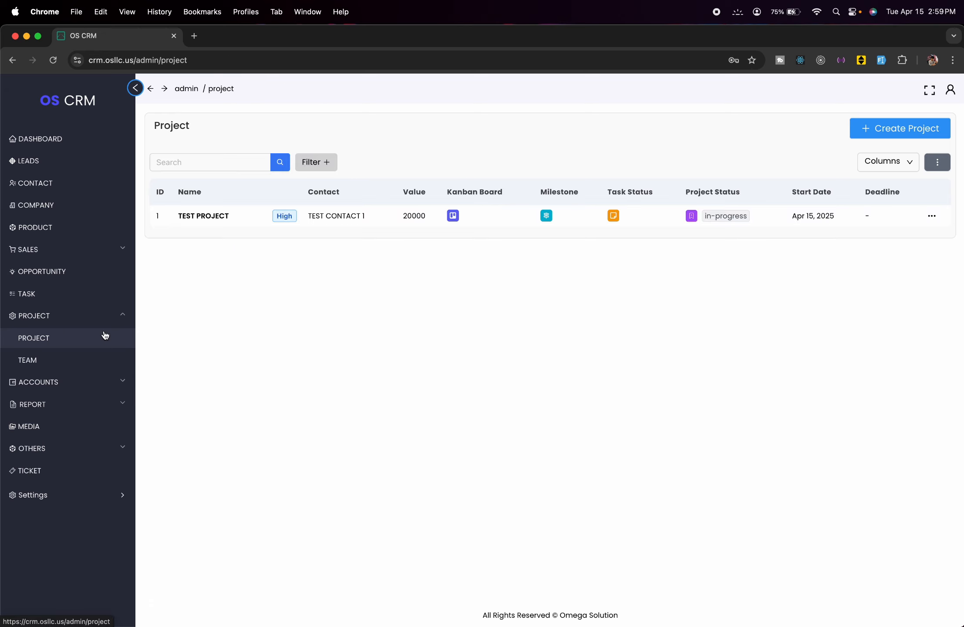
- Review Test Project's task statuses, then change its project status to Finished
{"action": "left_click", "coordinate": [614, 216]}
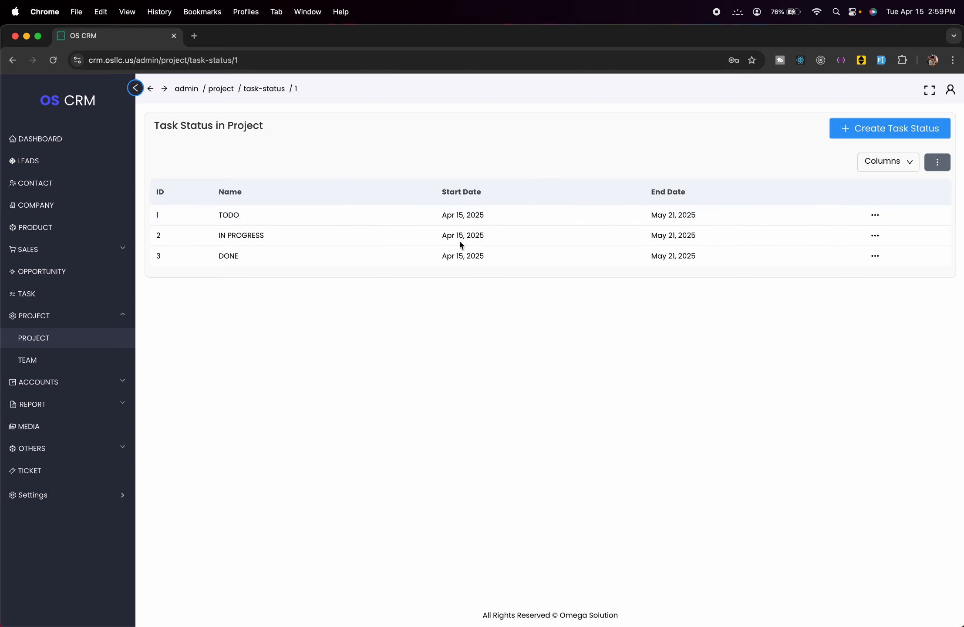
{"action": "left_click", "coordinate": [48, 339]}
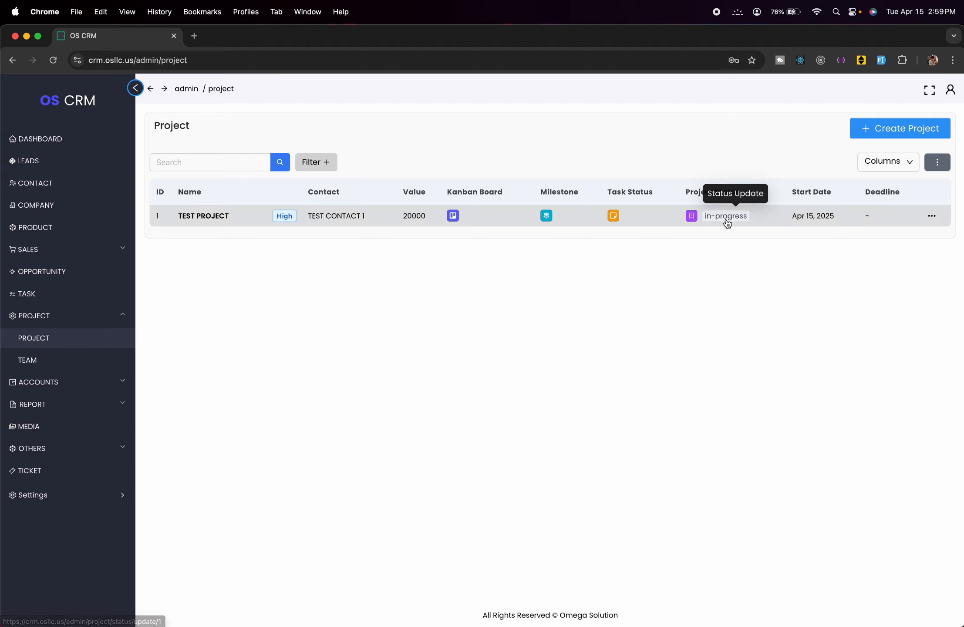
{"action": "left_click", "coordinate": [691, 217]}
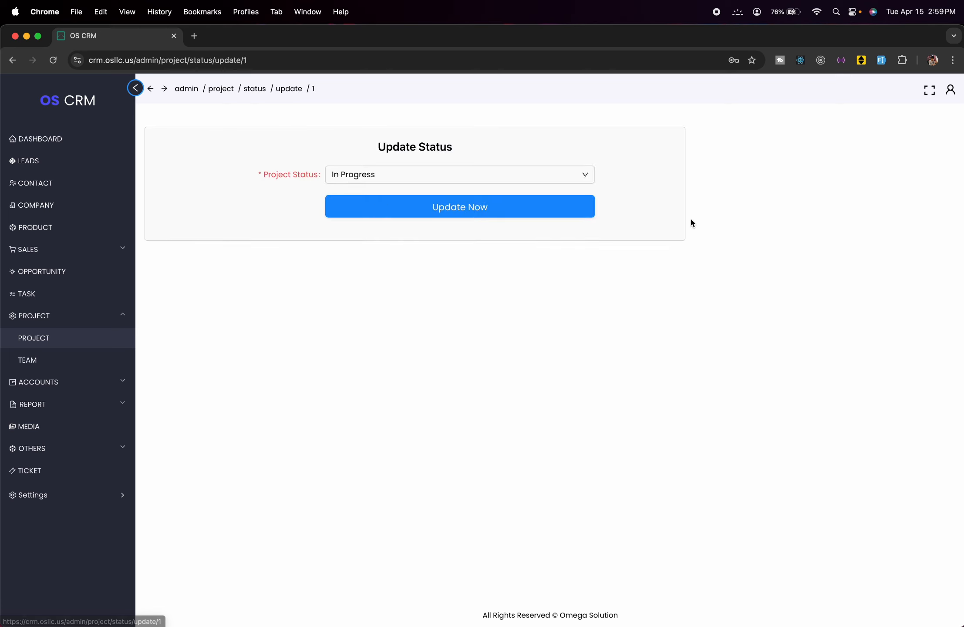
{"action": "left_click", "coordinate": [581, 175]}
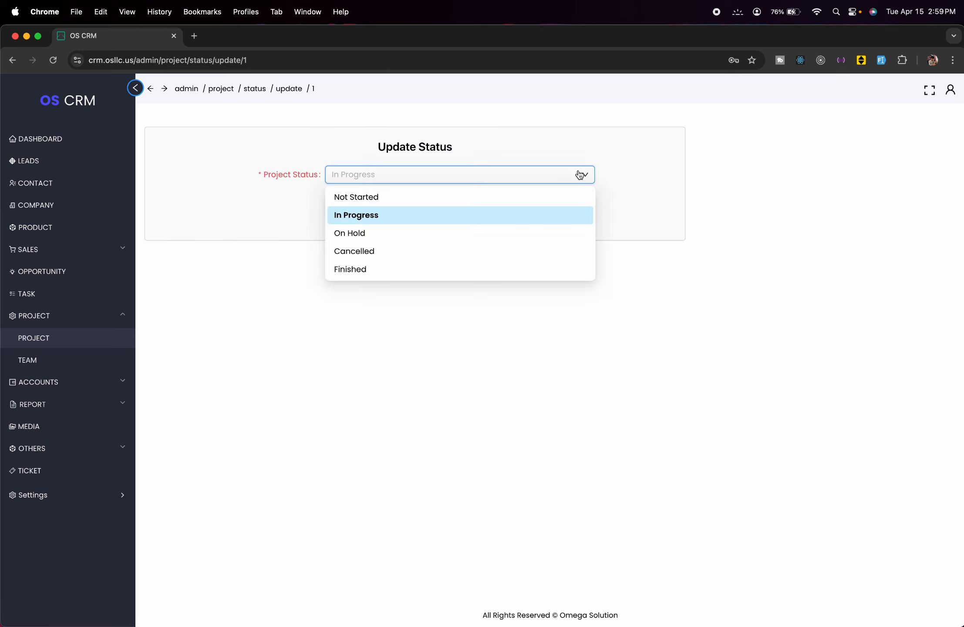
{"action": "left_click", "coordinate": [422, 278]}
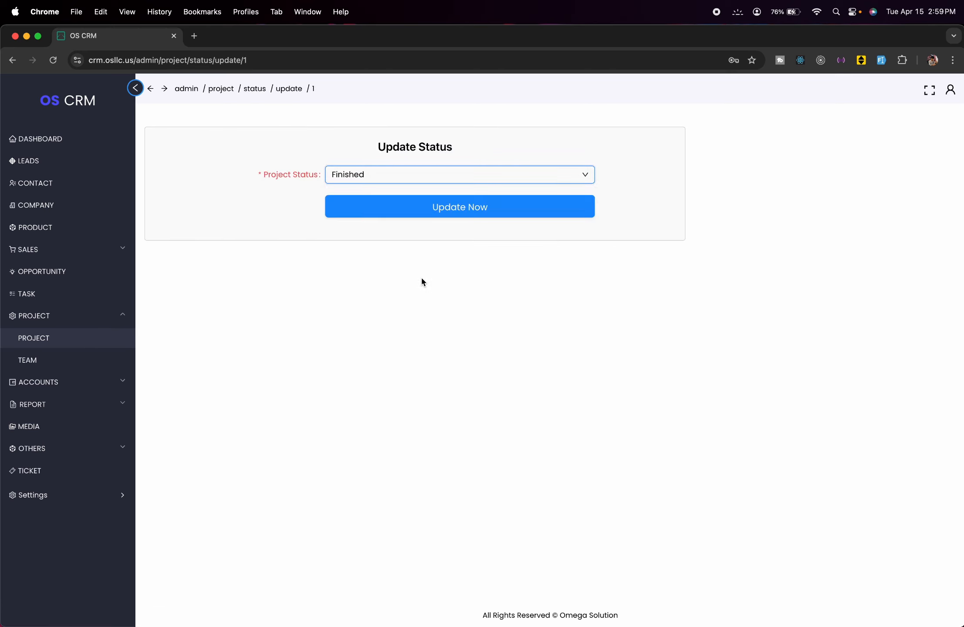
{"action": "left_click", "coordinate": [499, 213]}
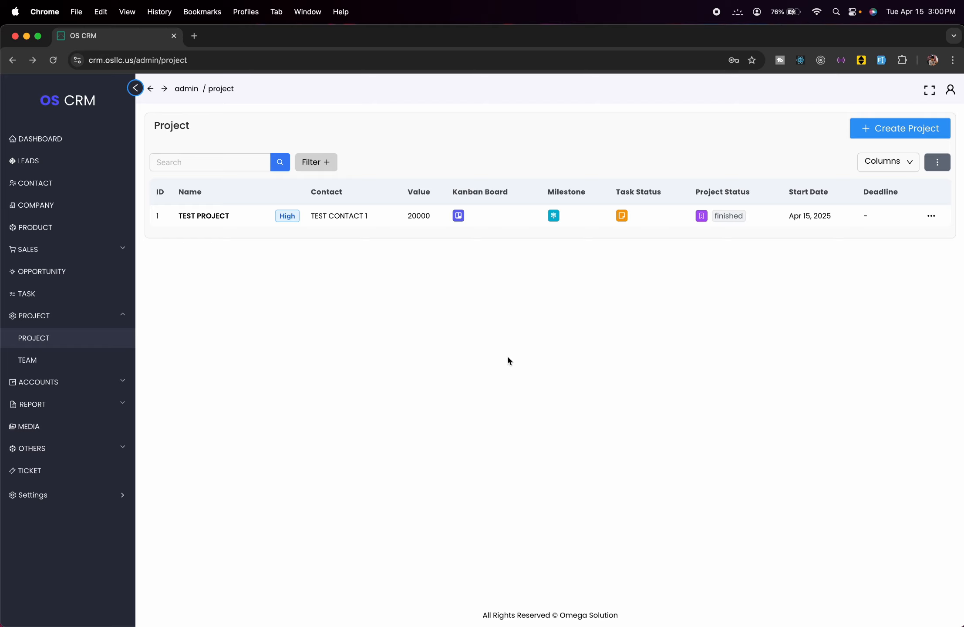
- Start a new team for Test Project and name it 'Team 2'
{"action": "left_click", "coordinate": [86, 360]}
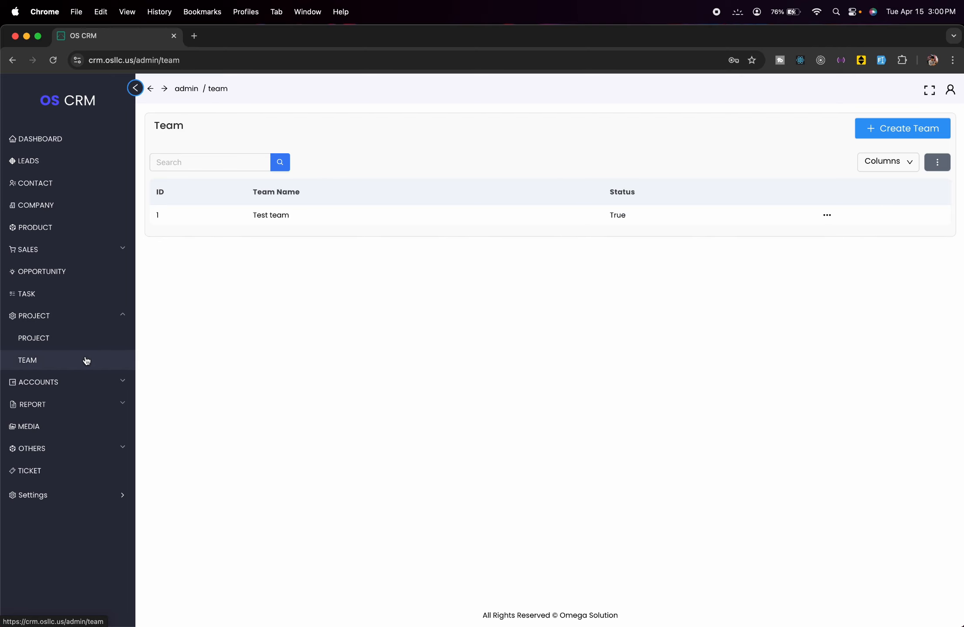
{"action": "left_click", "coordinate": [913, 129]}
{"action": "left_click", "coordinate": [814, 151]}
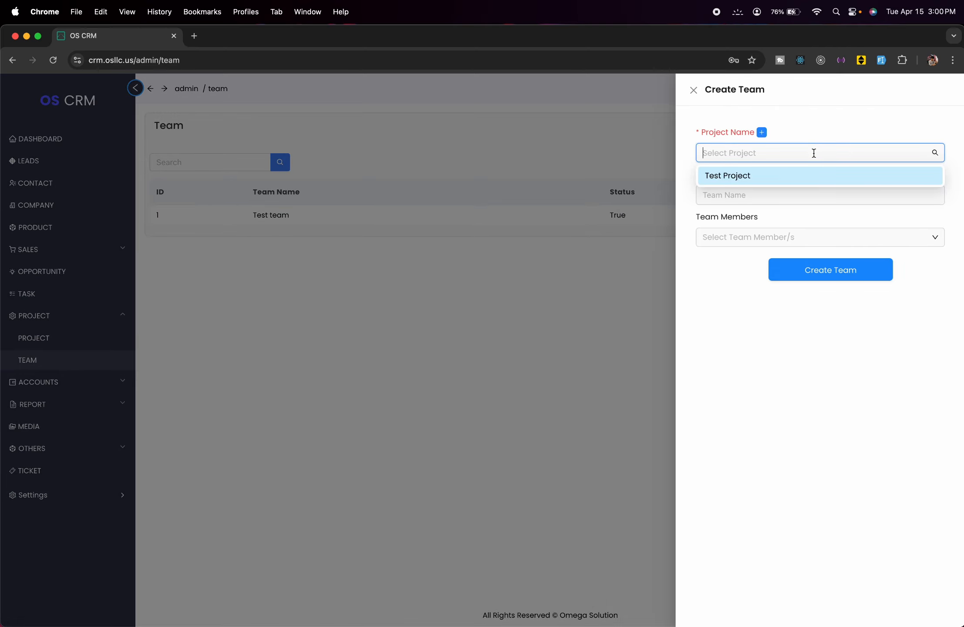
{"action": "left_click", "coordinate": [780, 176]}
{"action": "left_click", "coordinate": [787, 195]}
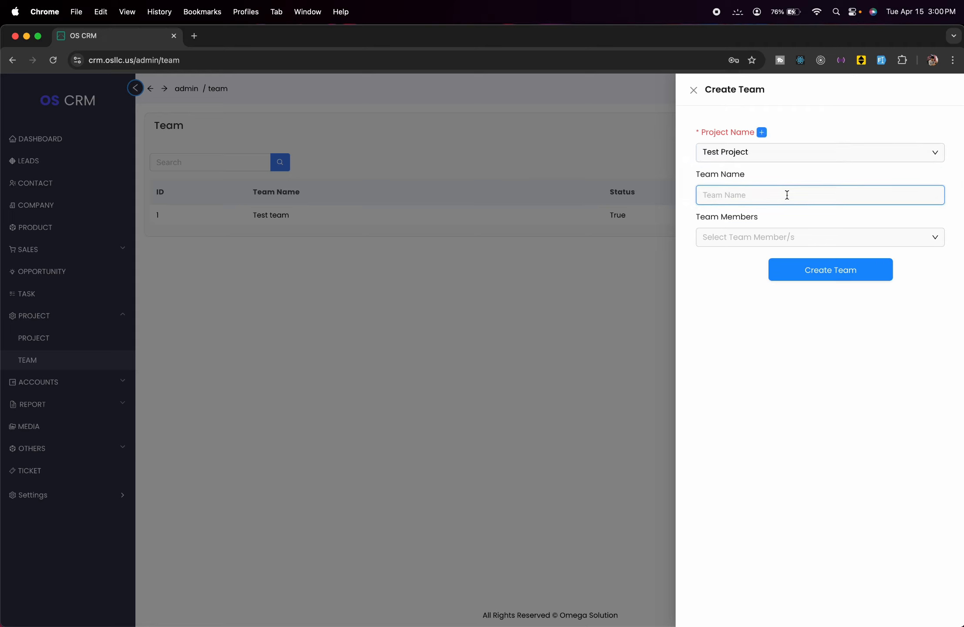
{"action": "type", "text": "Teamm"}
{"action": "key", "text": "BackSpace"}
{"action": "type", "text": "2"}
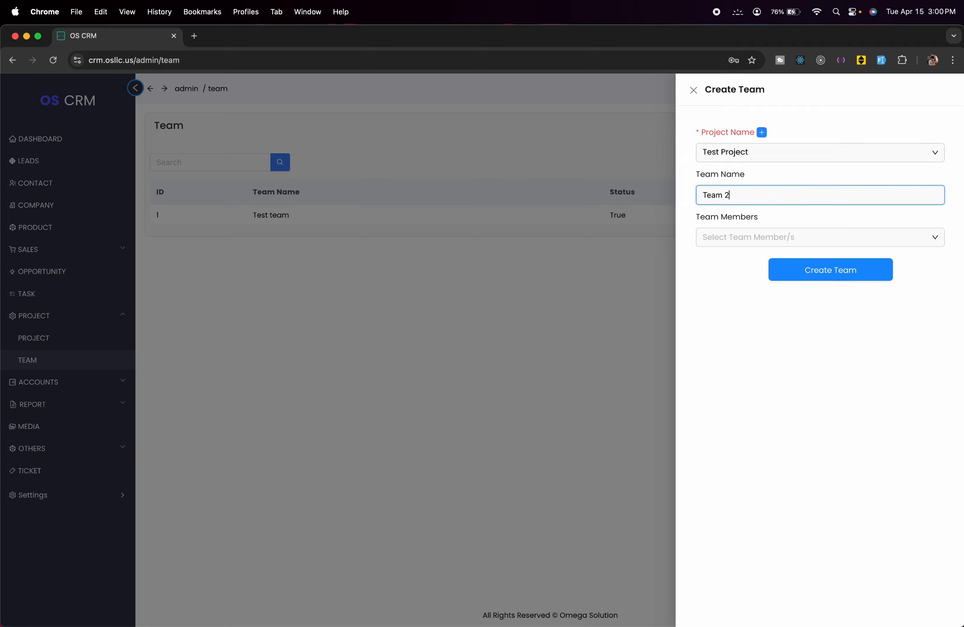
- Add the delivery and salesman users as members and create the team
{"action": "left_click", "coordinate": [835, 232]}
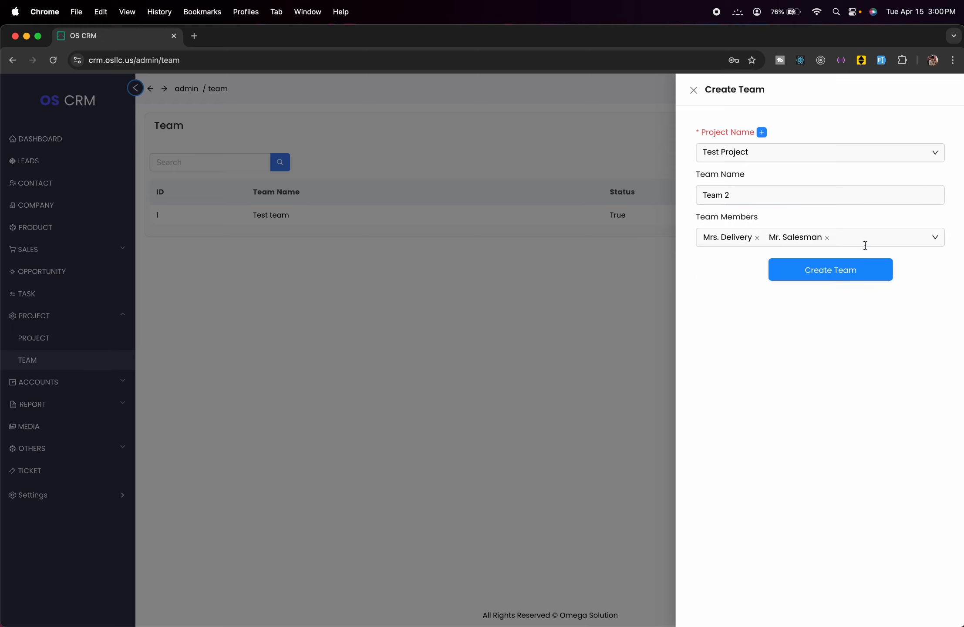
{"action": "left_click", "coordinate": [865, 245]}
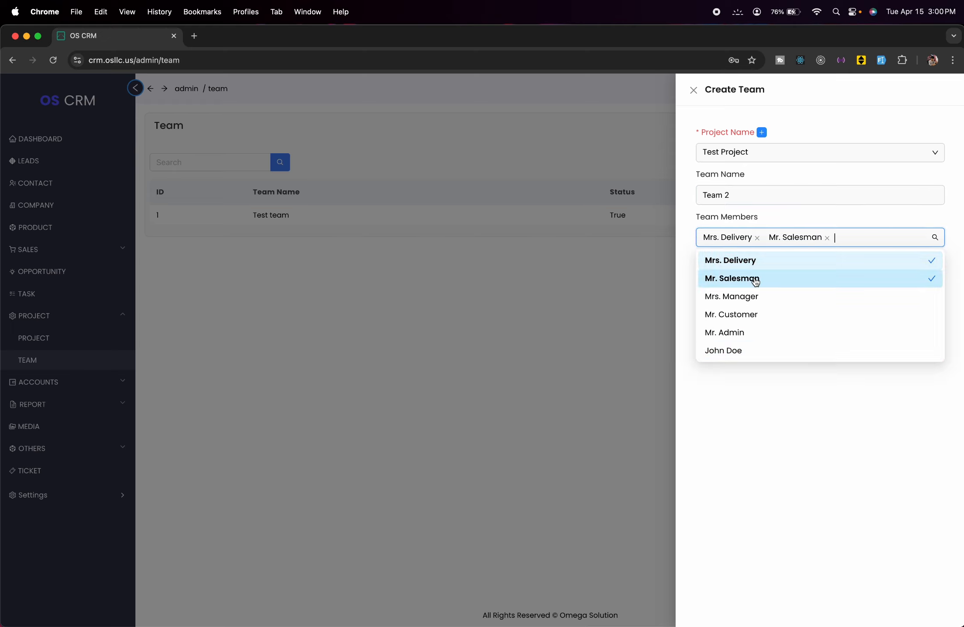
{"action": "left_click", "coordinate": [799, 477]}
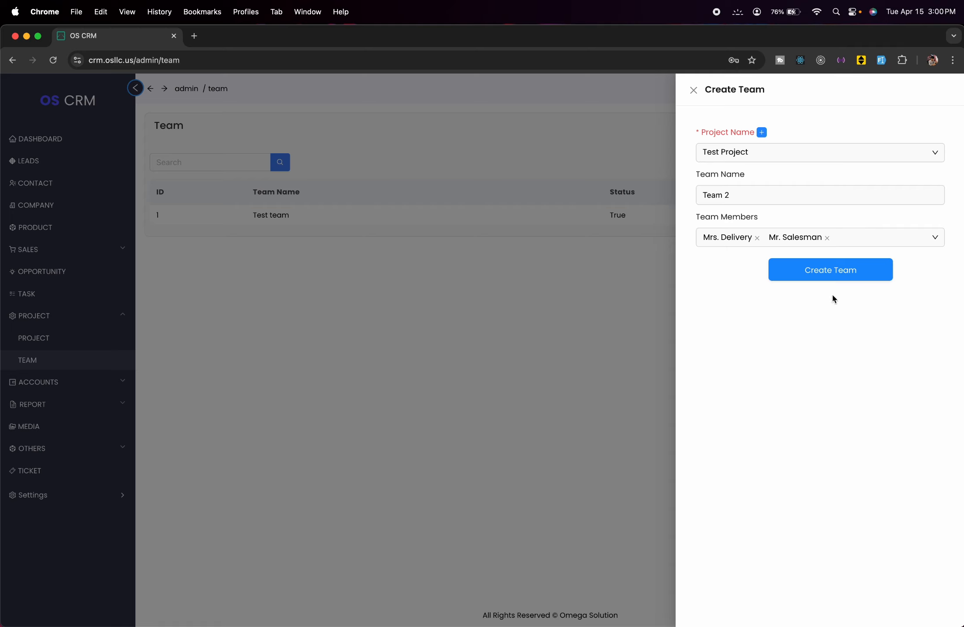
{"action": "left_click", "coordinate": [841, 279]}
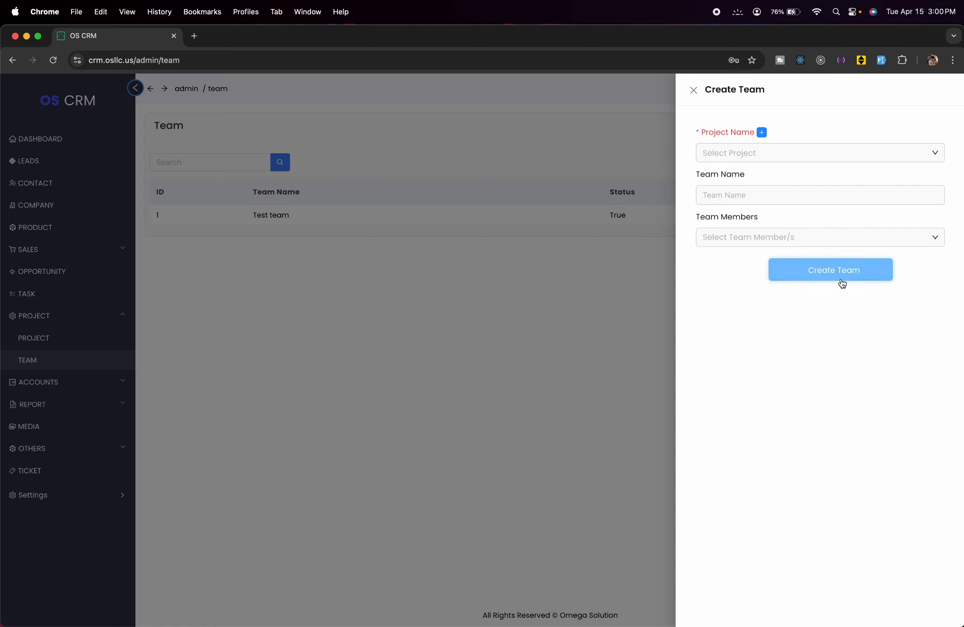
{"action": "left_click", "coordinate": [558, 342]}
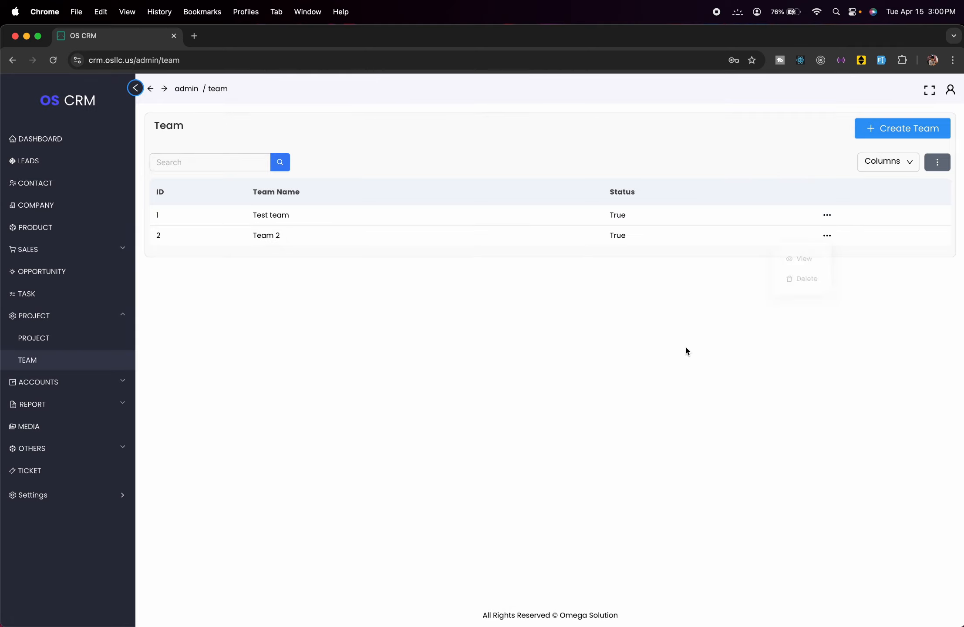
- View Team 2's details, then collapse Project and expand Accounts in the sidebar
{"action": "left_click", "coordinate": [827, 235]}
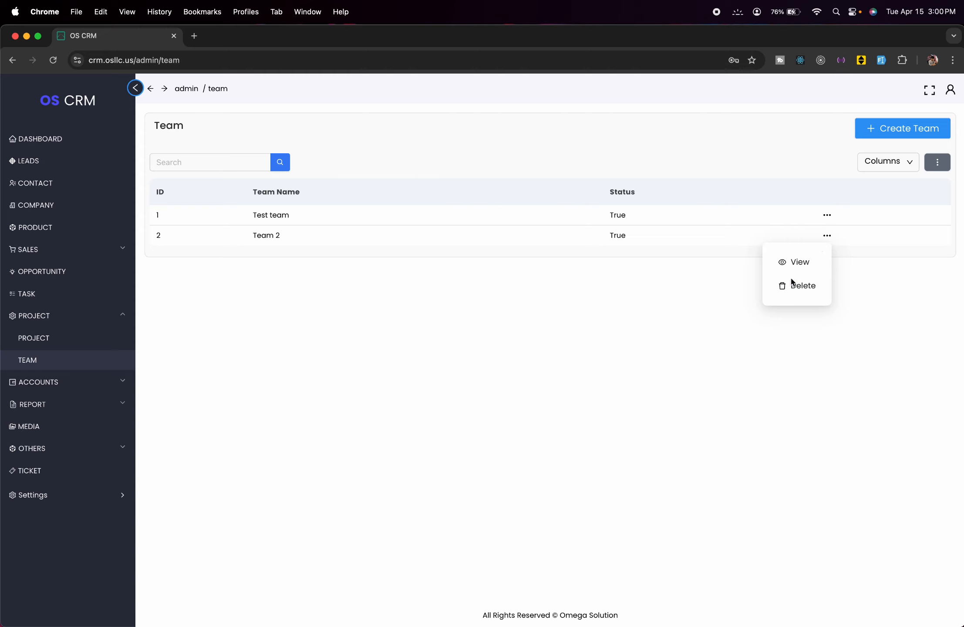
{"action": "left_click", "coordinate": [793, 267]}
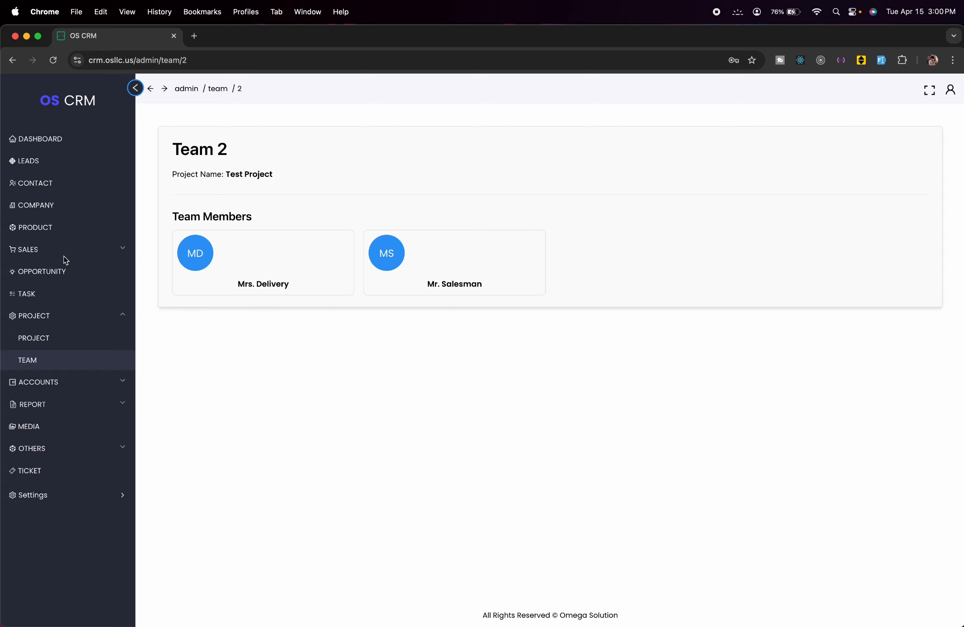
{"action": "left_click", "coordinate": [114, 315]}
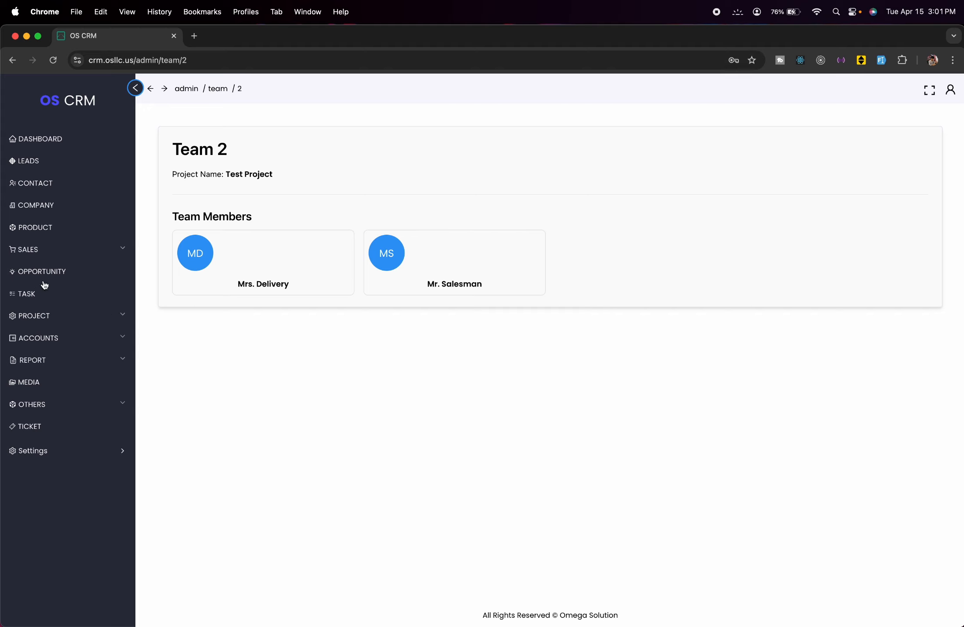
{"action": "left_click", "coordinate": [87, 343]}
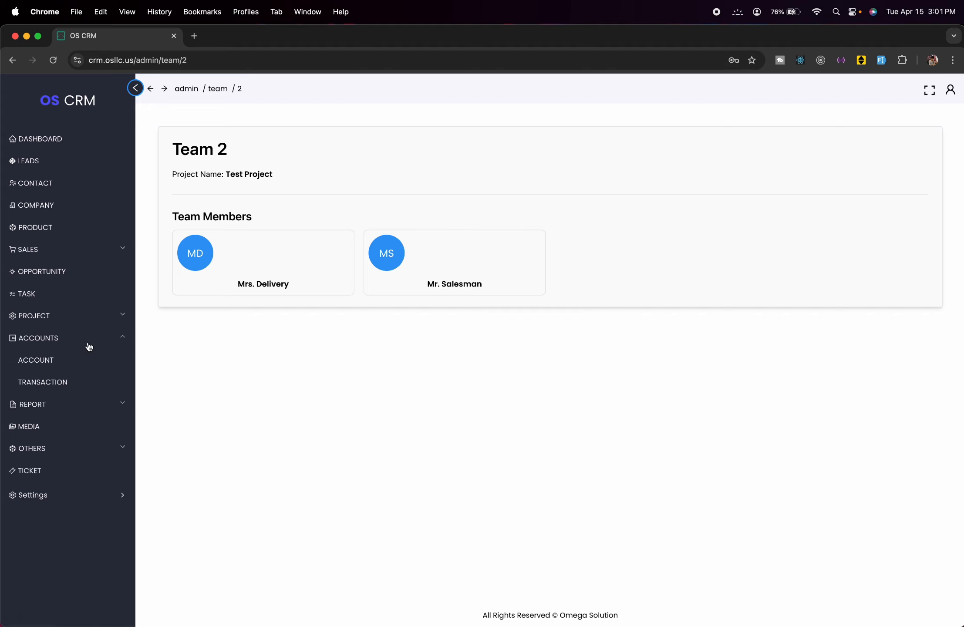
- Open the Accounts list and page between its two pages
{"action": "left_click", "coordinate": [58, 360]}
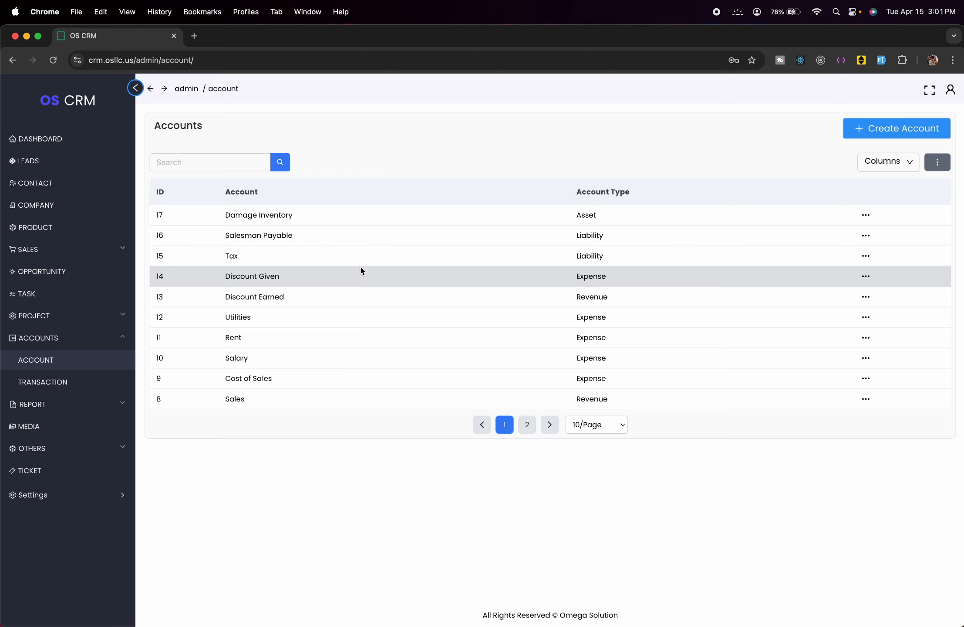
{"action": "left_click", "coordinate": [527, 424]}
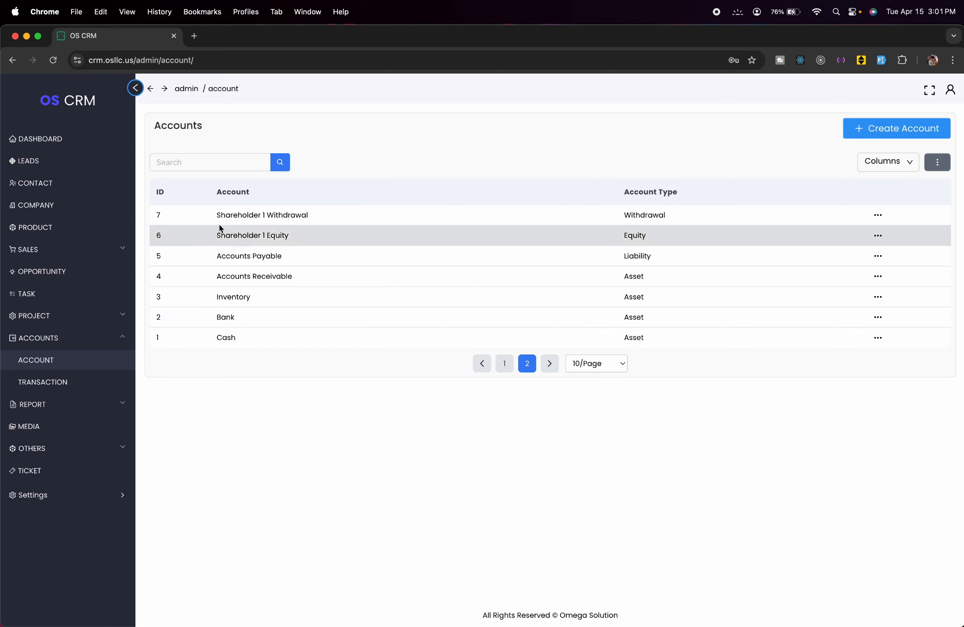
{"action": "left_click", "coordinate": [503, 368]}
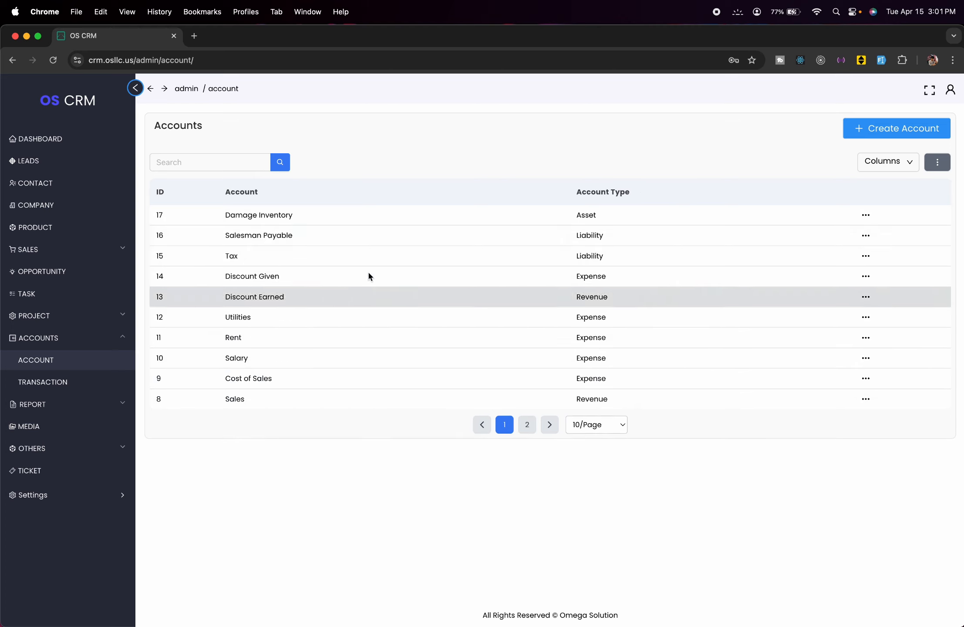
{"action": "left_click", "coordinate": [527, 424]}
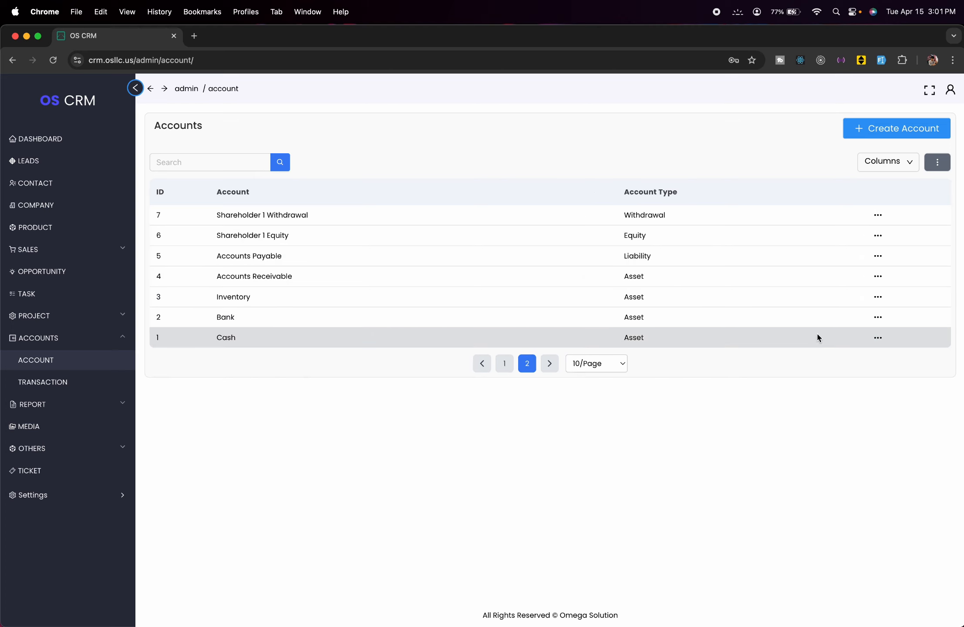
- Inspect the Cash account's type options, close without changes, and return to Accounts
{"action": "left_click", "coordinate": [878, 339]}
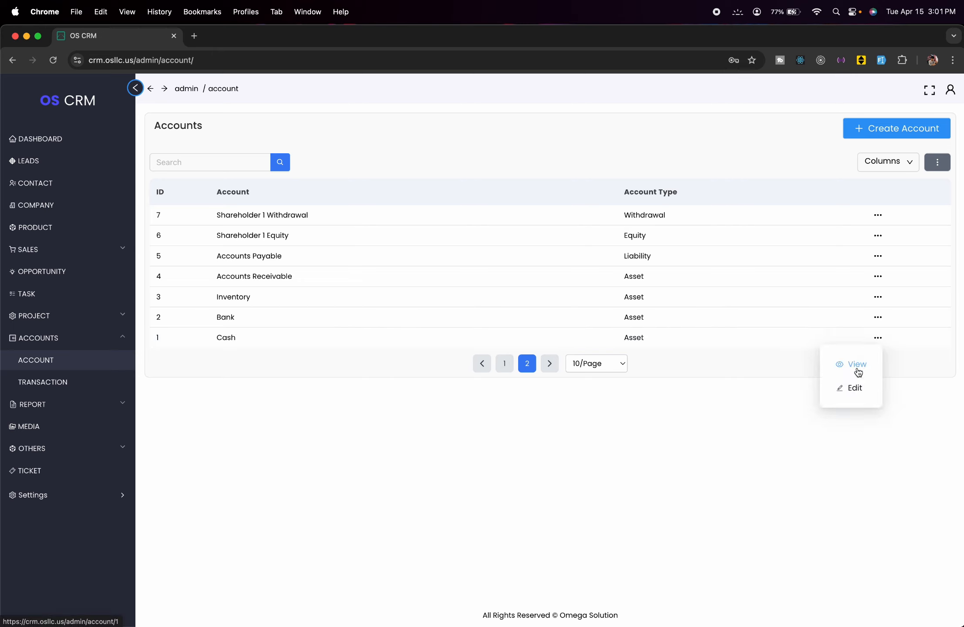
{"action": "left_click", "coordinate": [856, 366]}
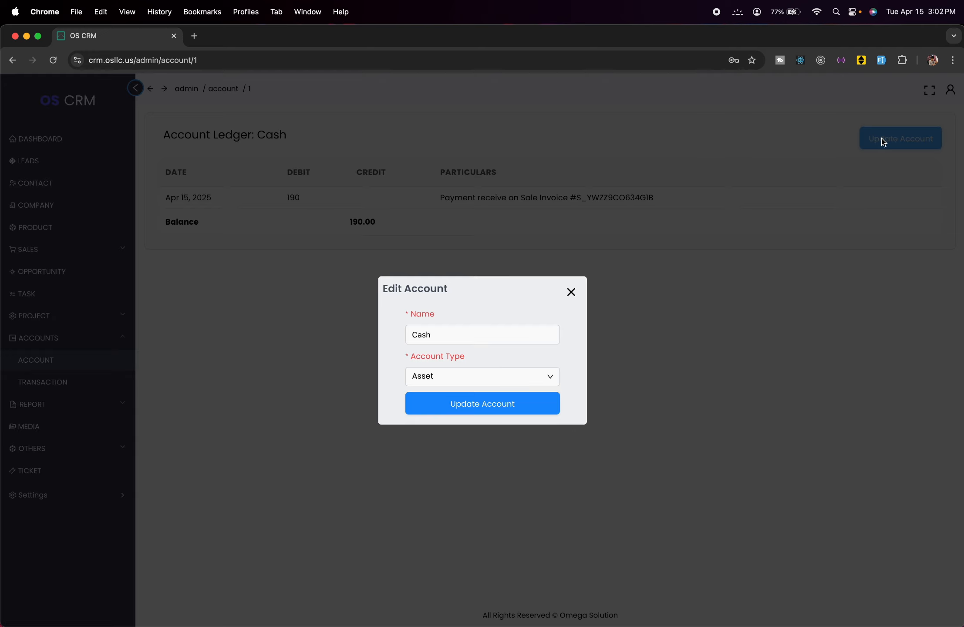
{"action": "left_click", "coordinate": [489, 379]}
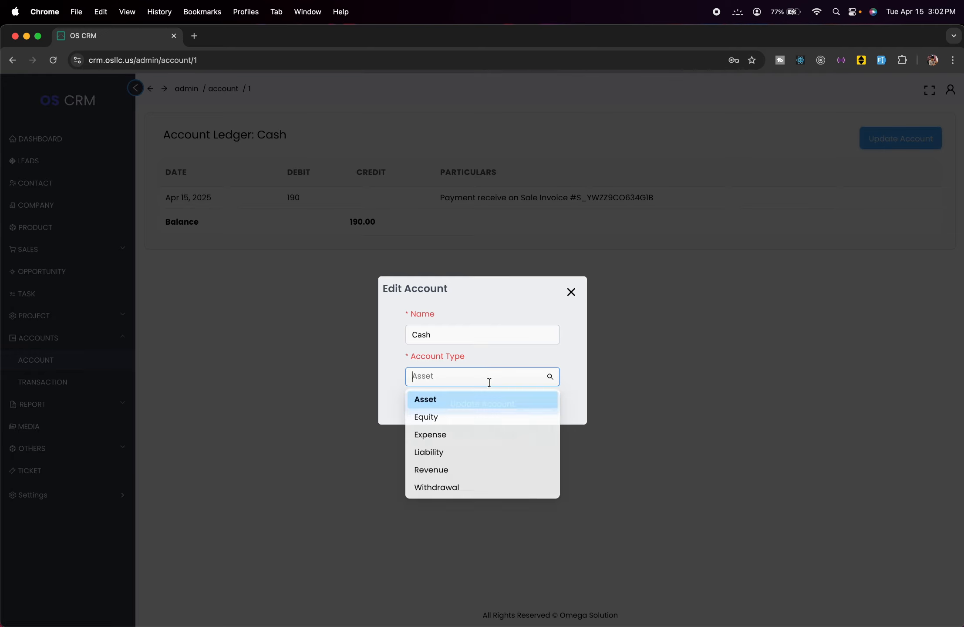
{"action": "left_click", "coordinate": [512, 274]}
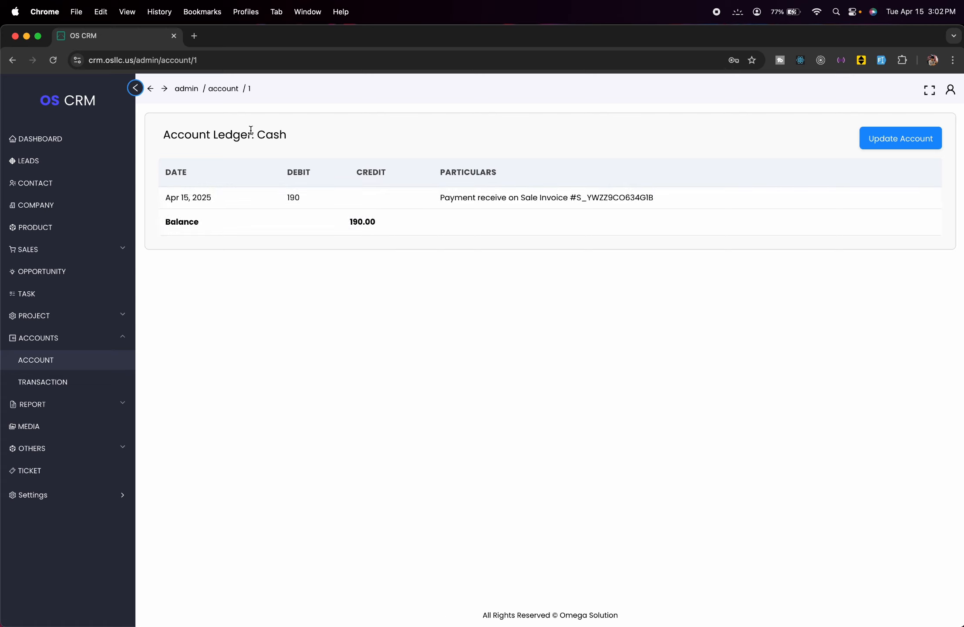
{"action": "left_click", "coordinate": [151, 89]}
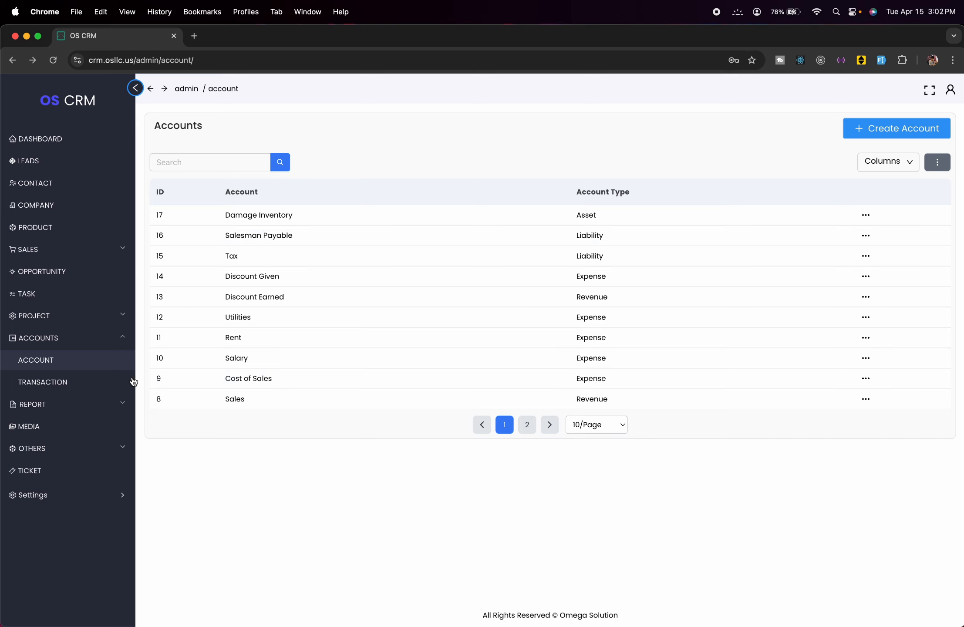
- Create a transaction of 10 with Cash as the debit account and Bank as credit
{"action": "left_click", "coordinate": [94, 383]}
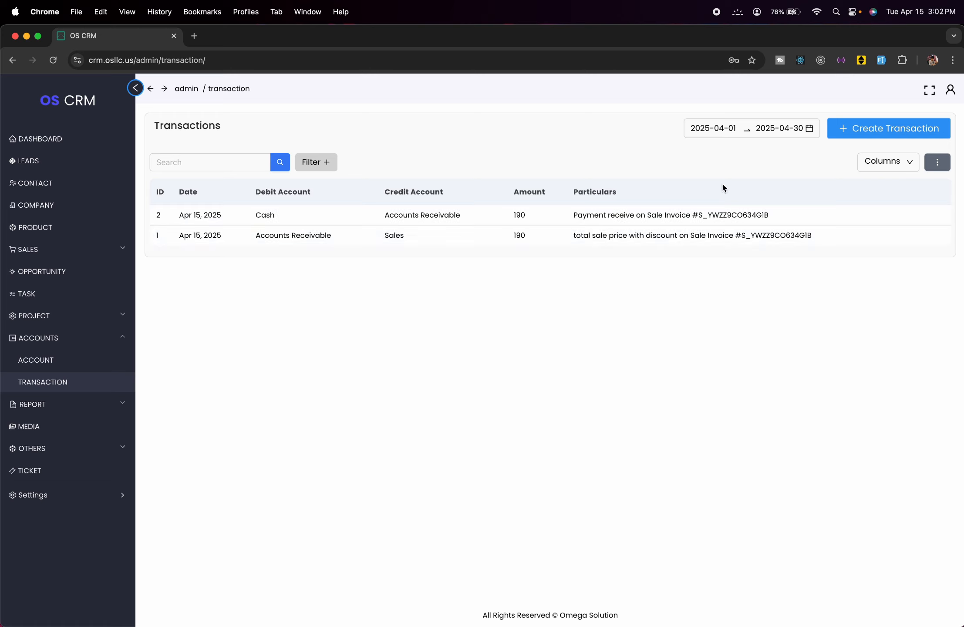
{"action": "left_click", "coordinate": [855, 137]}
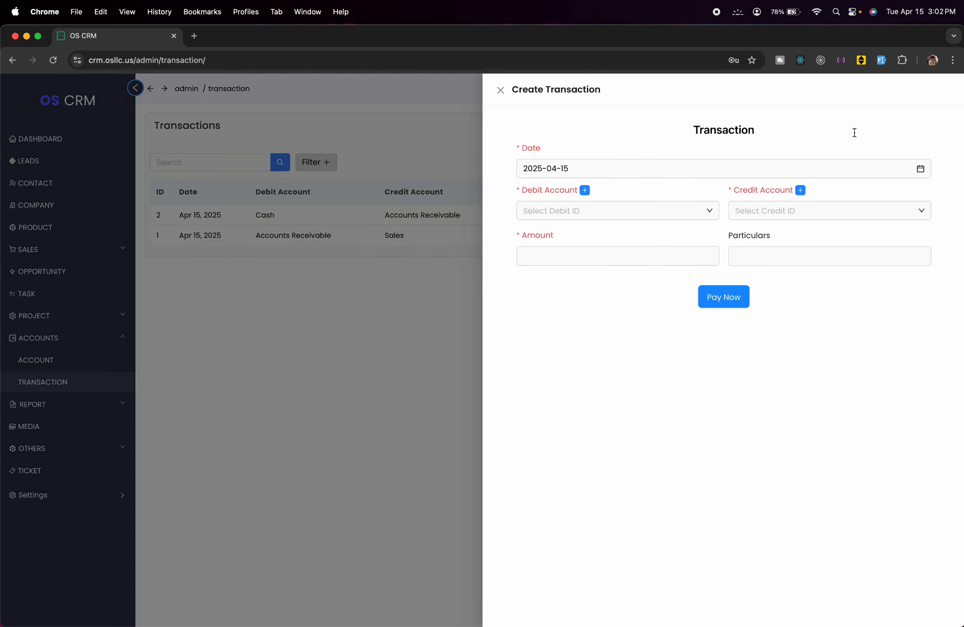
{"action": "left_click", "coordinate": [675, 217]}
{"action": "type", "text": "Bank"}
{"action": "left_click", "coordinate": [675, 219]}
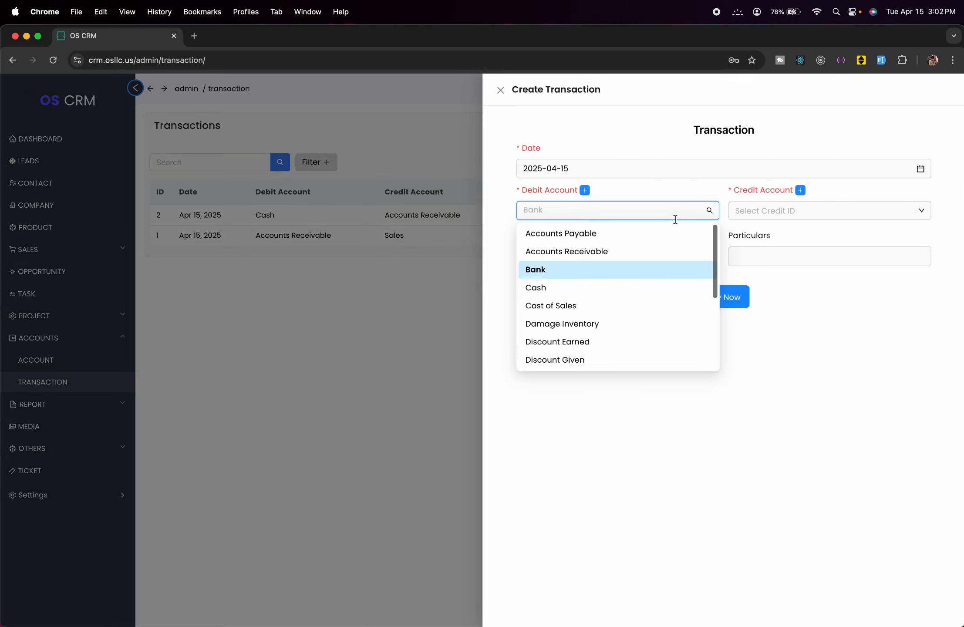
{"action": "left_click", "coordinate": [611, 288]}
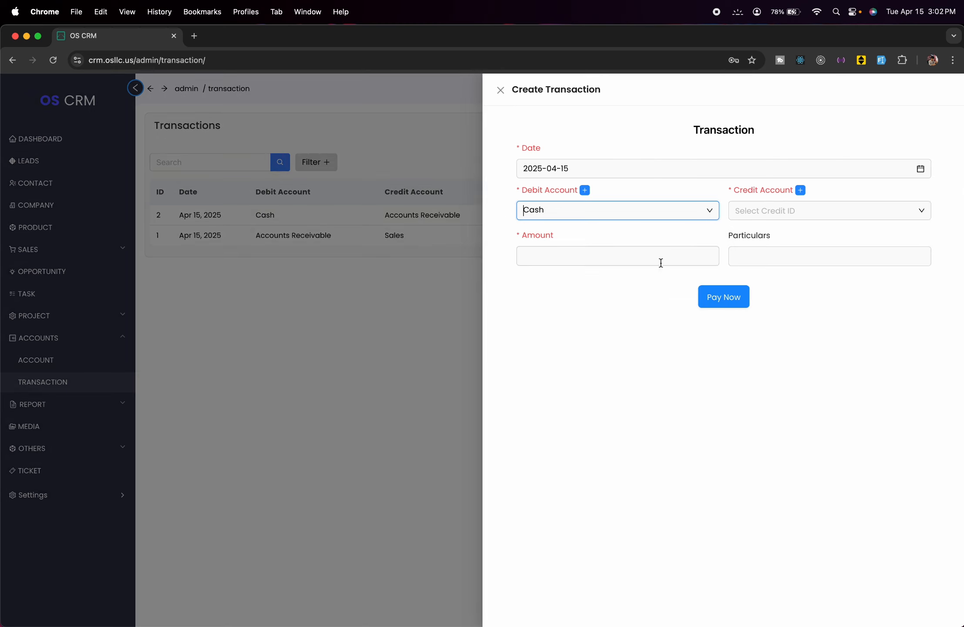
{"action": "left_click", "coordinate": [786, 215]}
{"action": "left_click", "coordinate": [778, 265]}
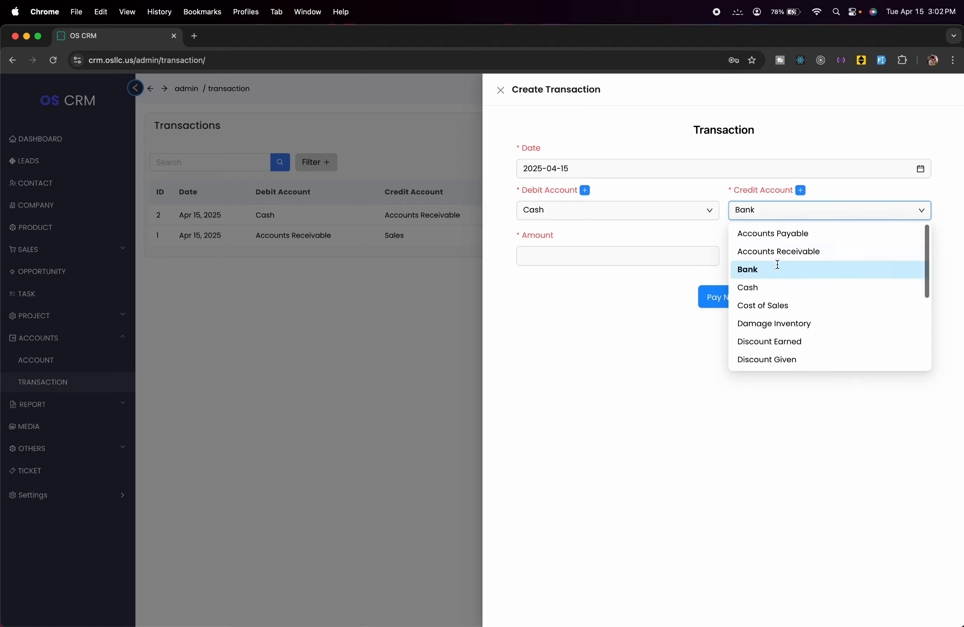
{"action": "left_click", "coordinate": [592, 258]}
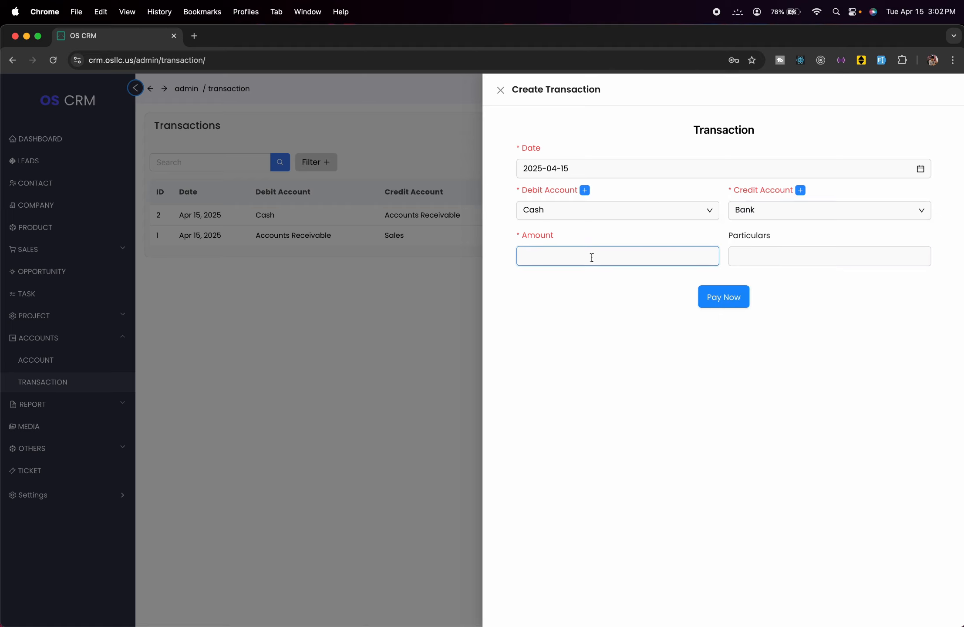
{"action": "type", "text": "10"}
{"action": "left_click", "coordinate": [743, 295]}
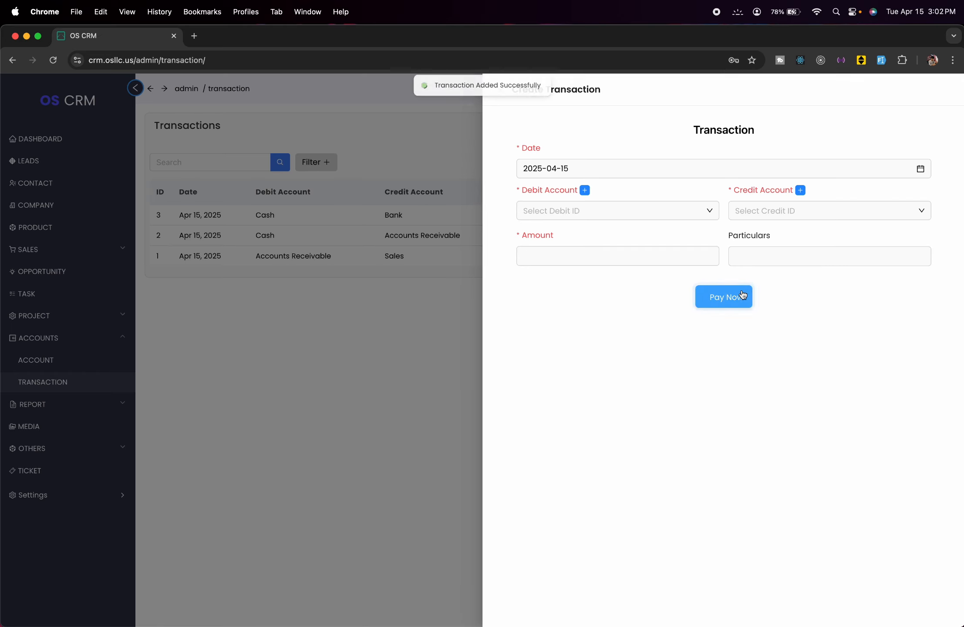
{"action": "left_click", "coordinate": [347, 326]}
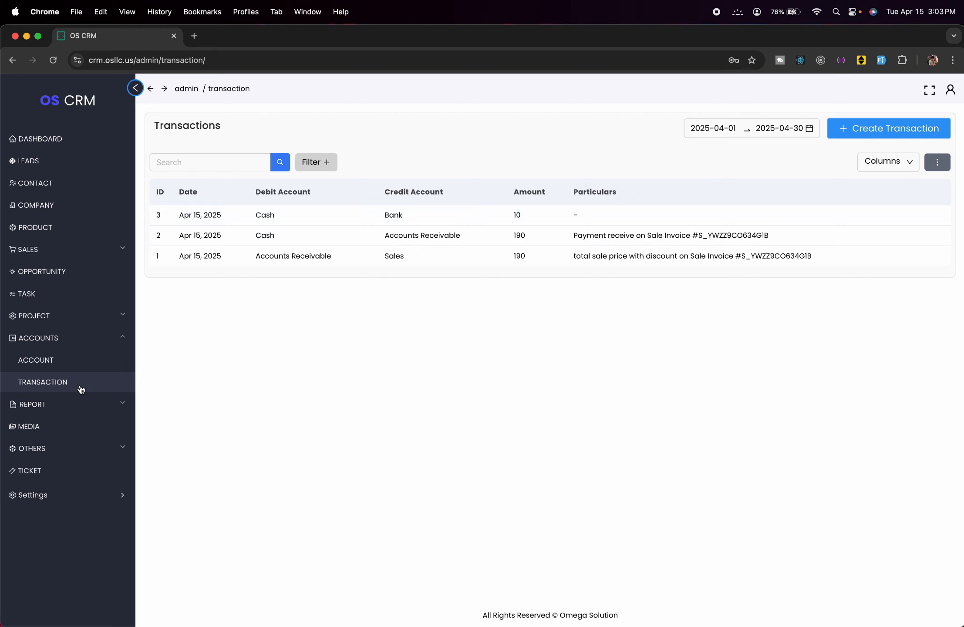
- Open the Trial Balance report, print it, and close the PDF tab
{"action": "left_click", "coordinate": [101, 407]}
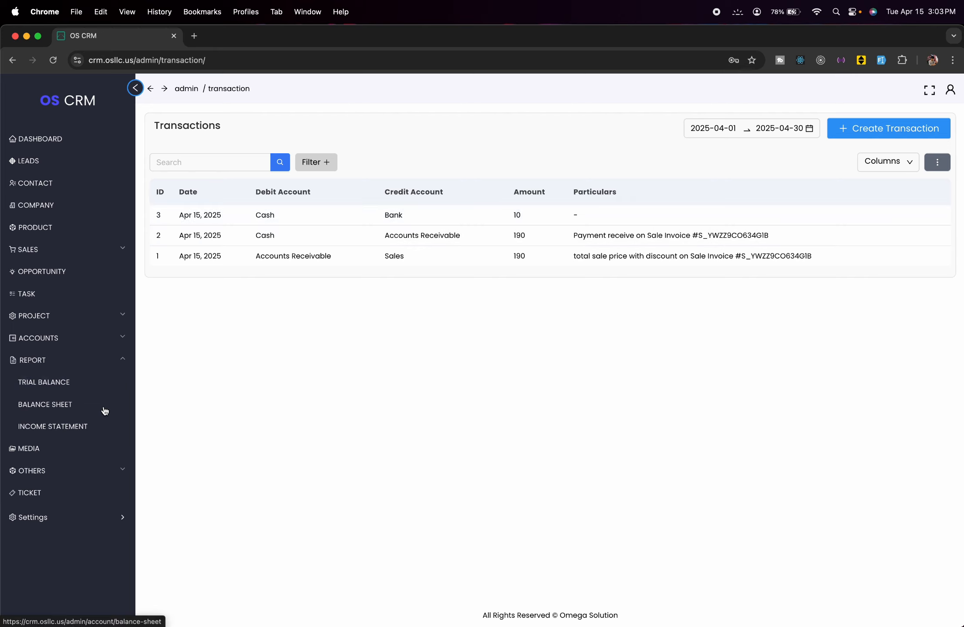
{"action": "left_click", "coordinate": [55, 388]}
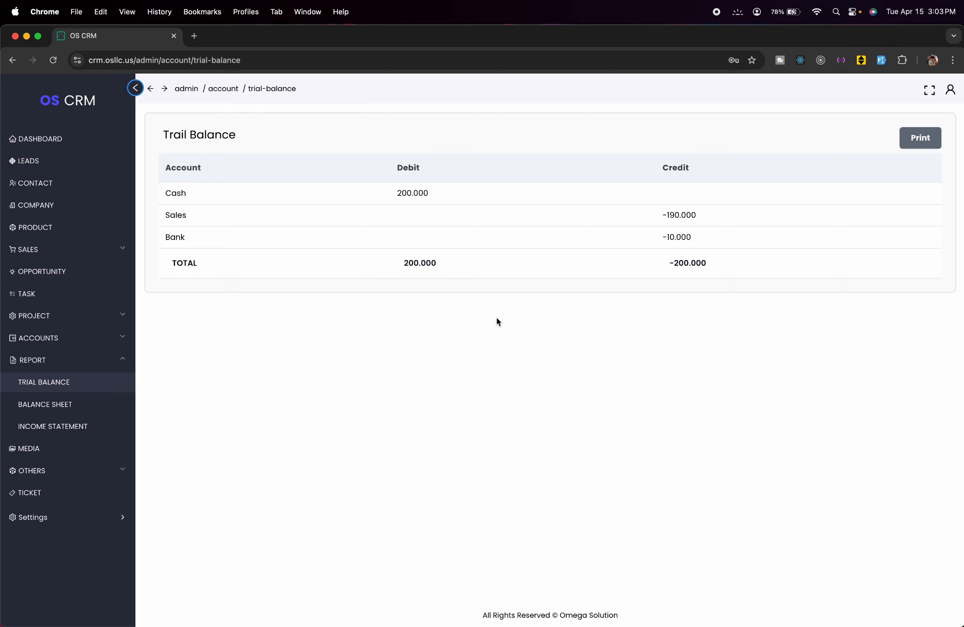
{"action": "left_click", "coordinate": [913, 136]}
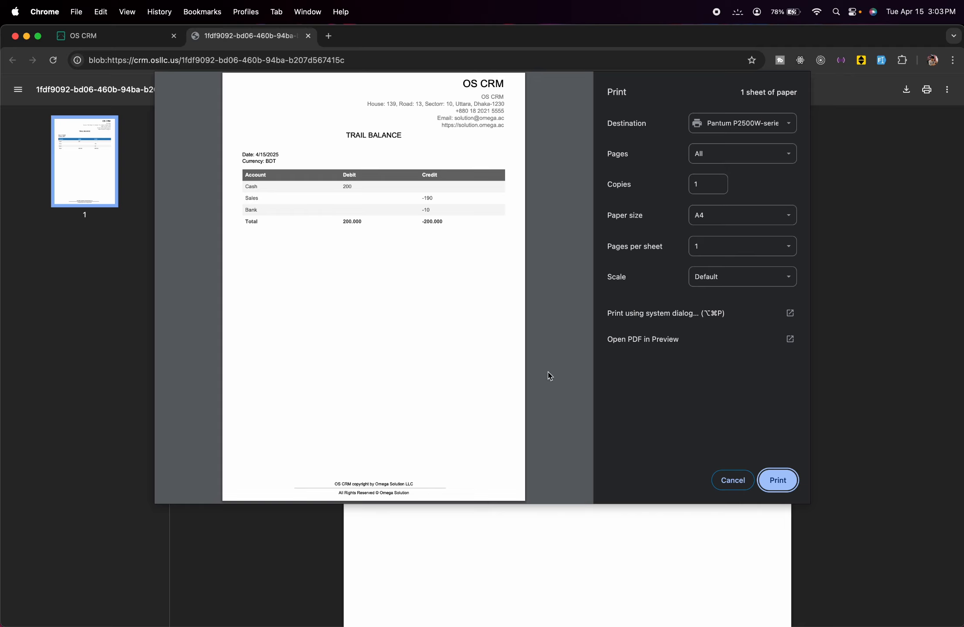
{"action": "left_click", "coordinate": [770, 474]}
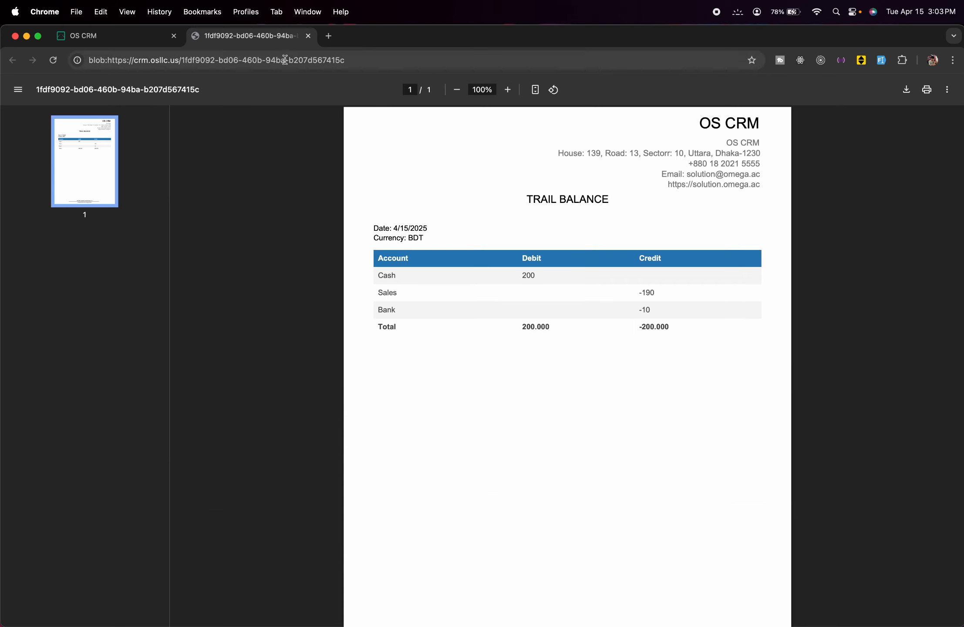
{"action": "left_click", "coordinate": [308, 36]}
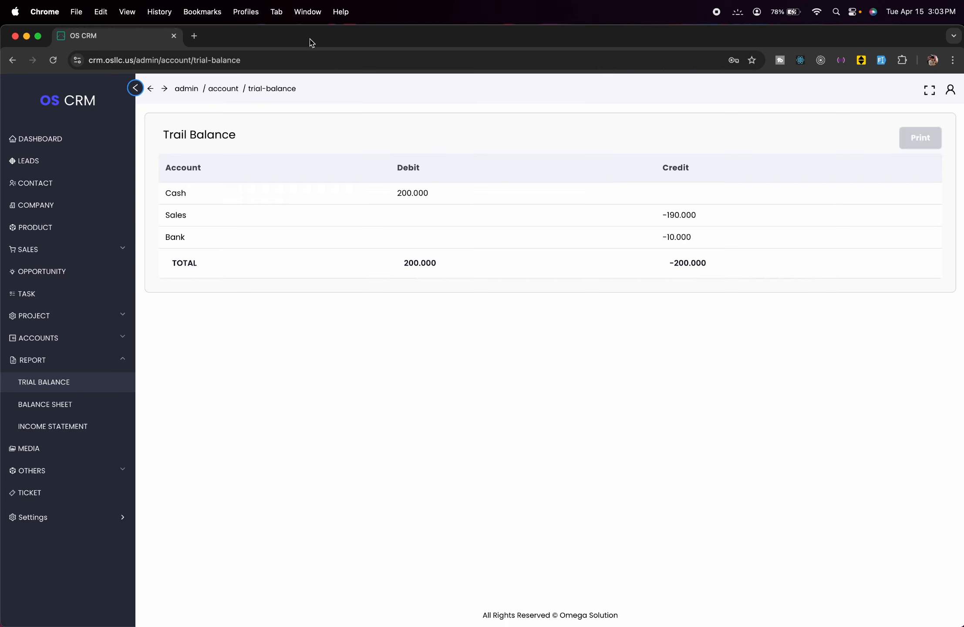
- Open the Balance Sheet report and scroll through it
{"action": "left_click", "coordinate": [63, 401]}
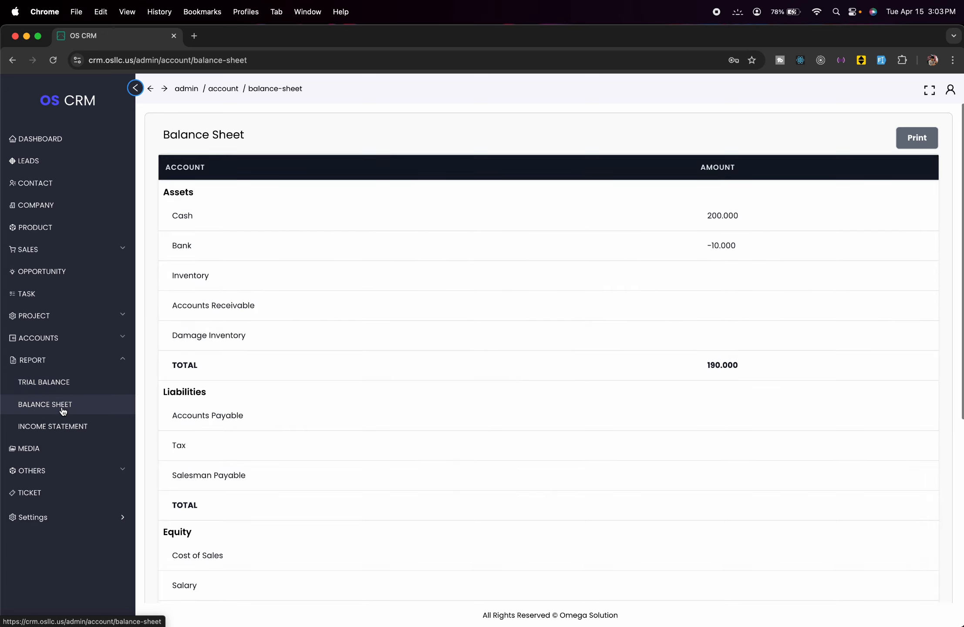
{"action": "scroll", "coordinate": [373, 359], "scroll_direction": "down", "scroll_amount": 7}
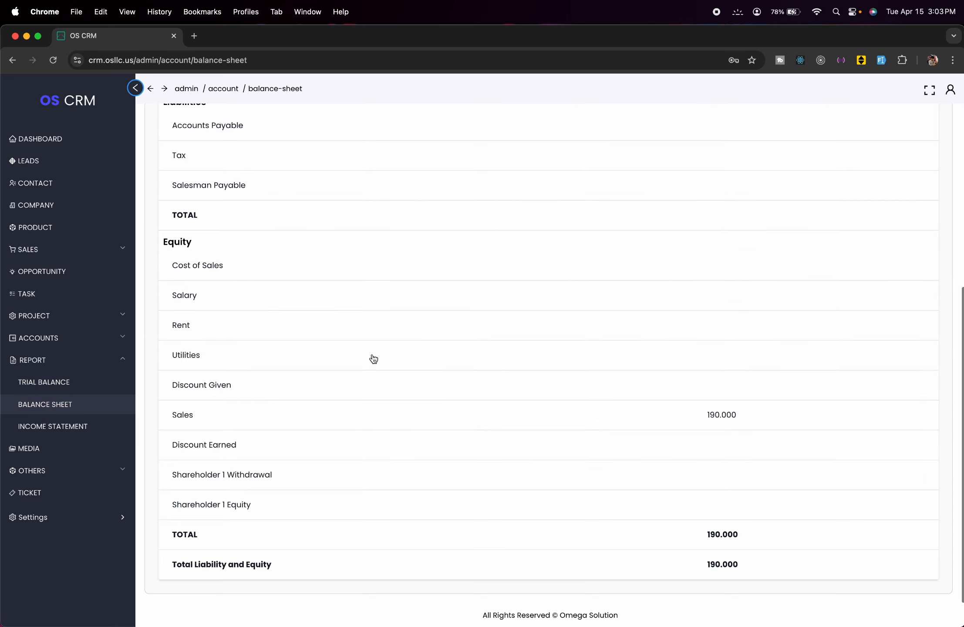
{"action": "scroll", "coordinate": [373, 359], "scroll_direction": "up", "scroll_amount": 7}
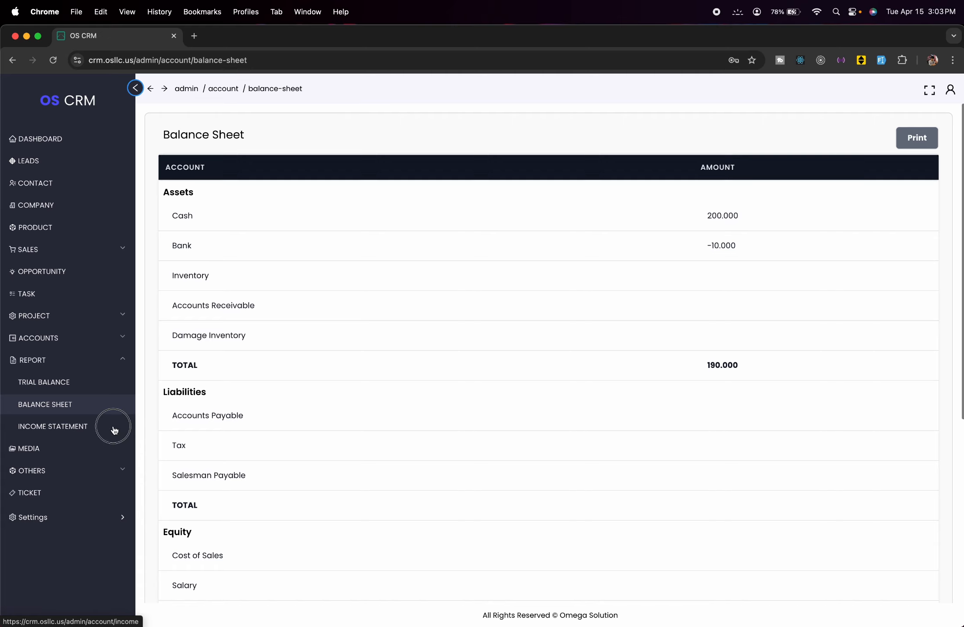
- Check the Income Statement's date range unchanged, then go to the Media page
{"action": "left_click", "coordinate": [114, 428]}
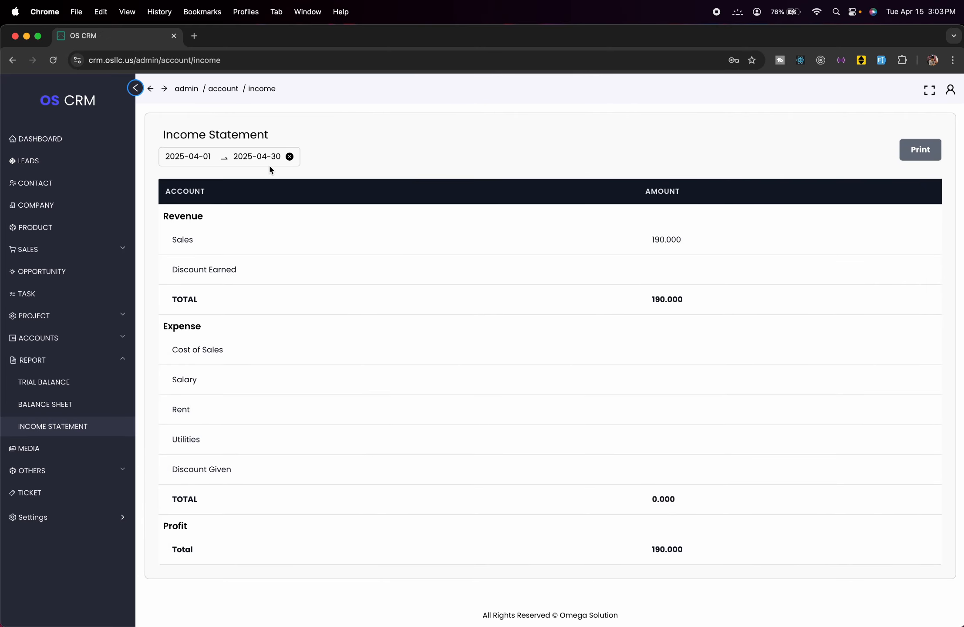
{"action": "left_click", "coordinate": [211, 147]}
{"action": "left_click", "coordinate": [344, 237]}
{"action": "left_click", "coordinate": [189, 150]}
{"action": "left_click", "coordinate": [320, 139]}
{"action": "left_click", "coordinate": [121, 359]}
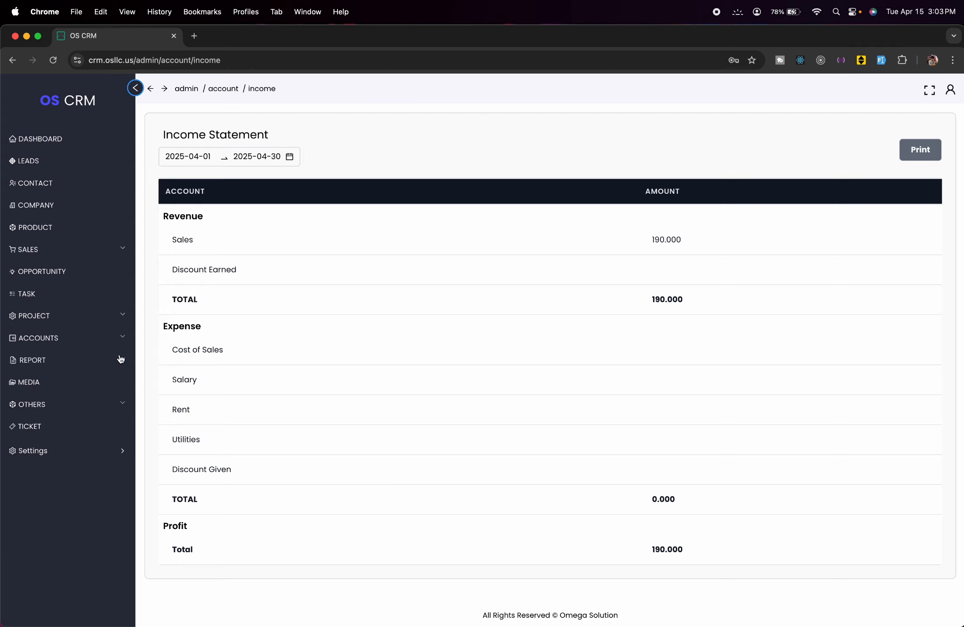
{"action": "left_click", "coordinate": [99, 379]}
- Upload 102833.jpg from Downloads to the media library
{"action": "left_click", "coordinate": [201, 121]}
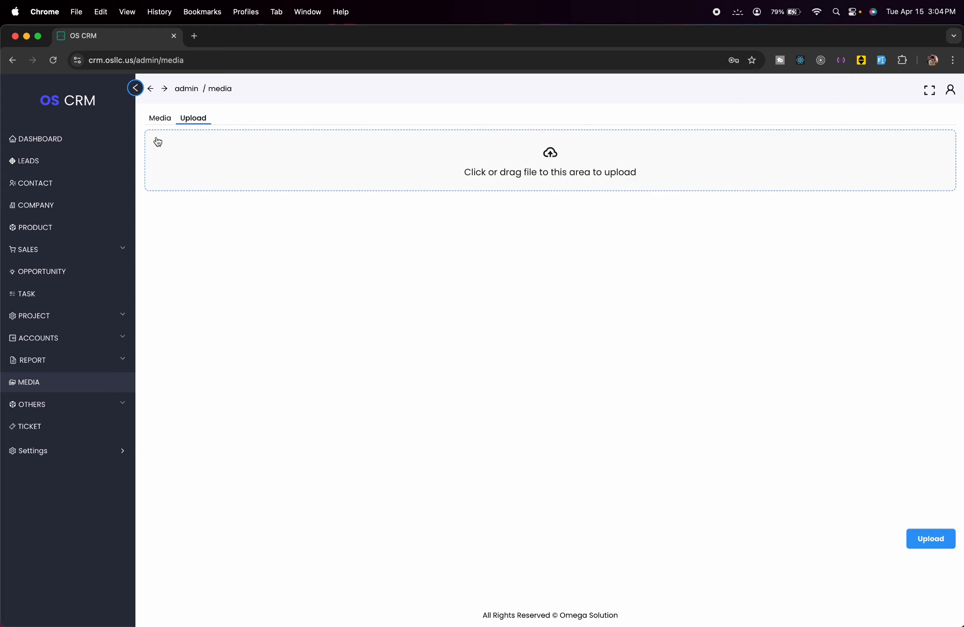
{"action": "left_click", "coordinate": [558, 153]}
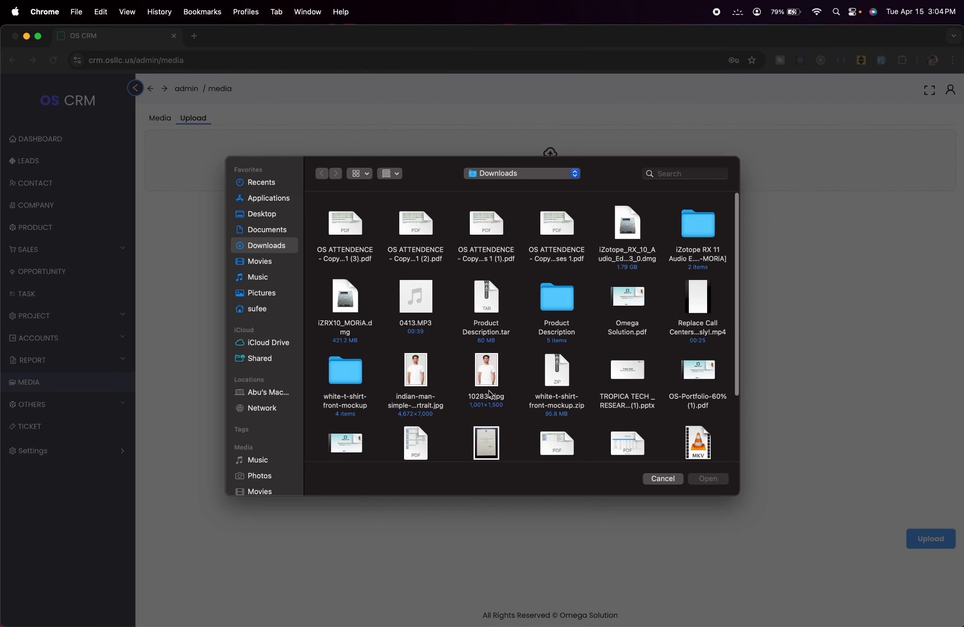
{"action": "left_click", "coordinate": [482, 374]}
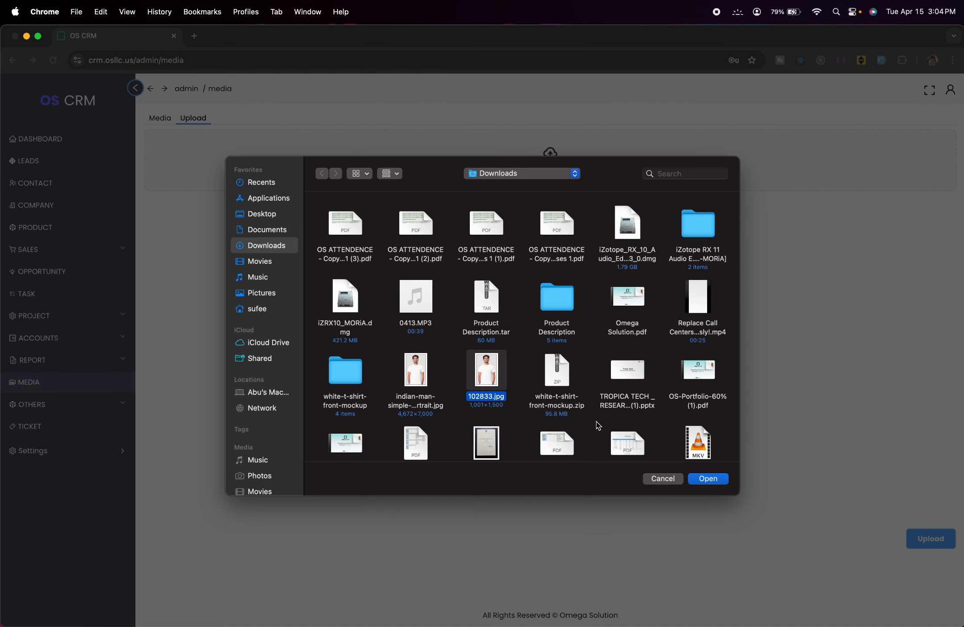
{"action": "left_click", "coordinate": [701, 480]}
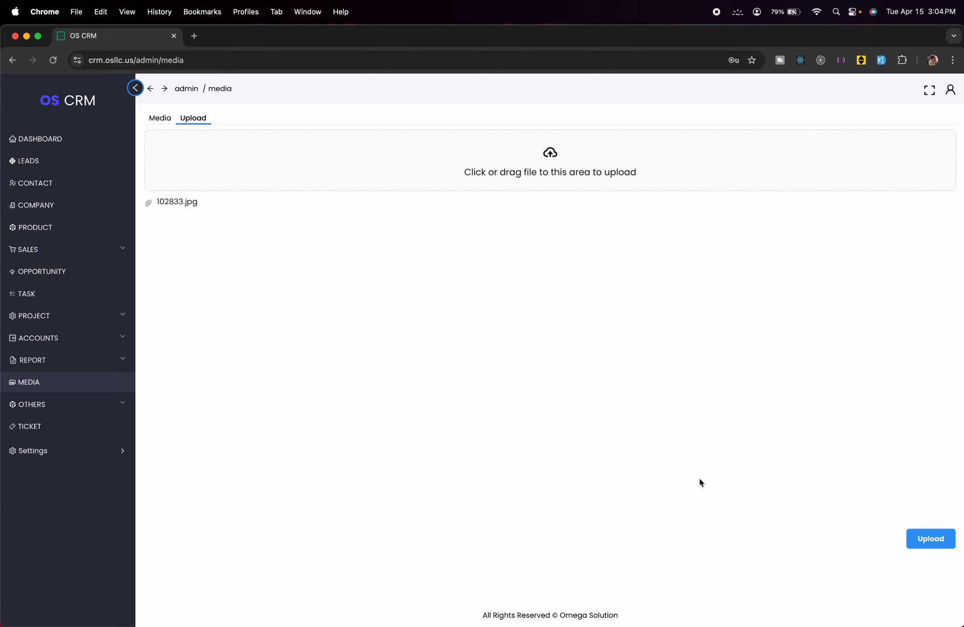
{"action": "left_click", "coordinate": [937, 541]}
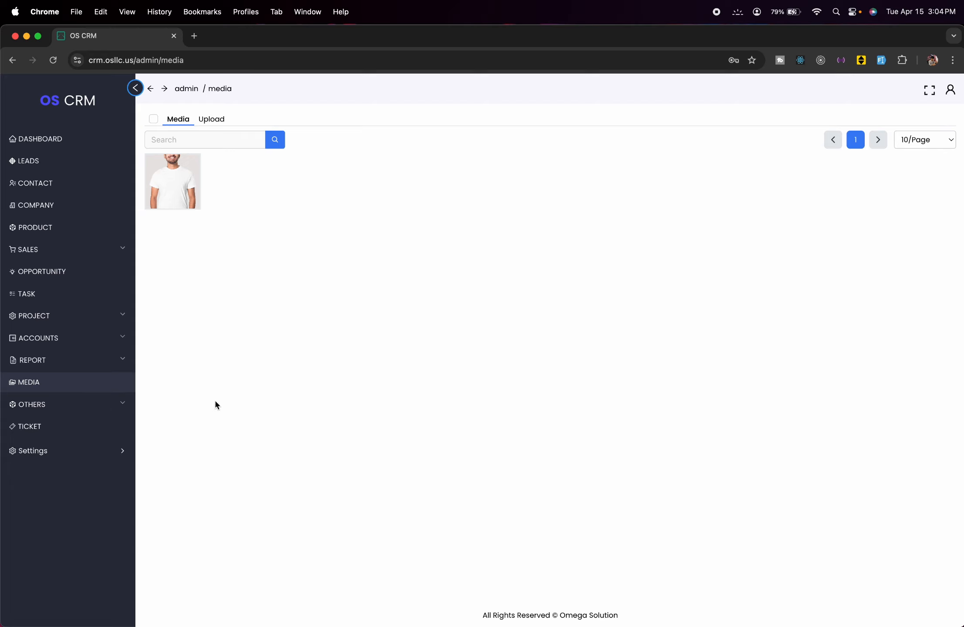
- Start a new note in the Notes list titled 'test Note'
{"action": "left_click", "coordinate": [66, 404]}
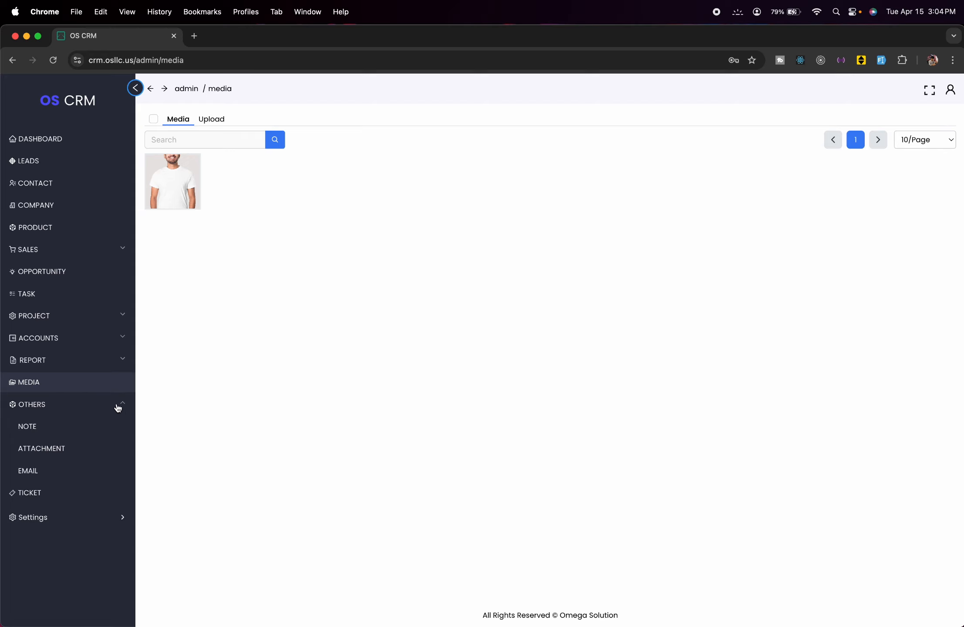
{"action": "left_click", "coordinate": [44, 428]}
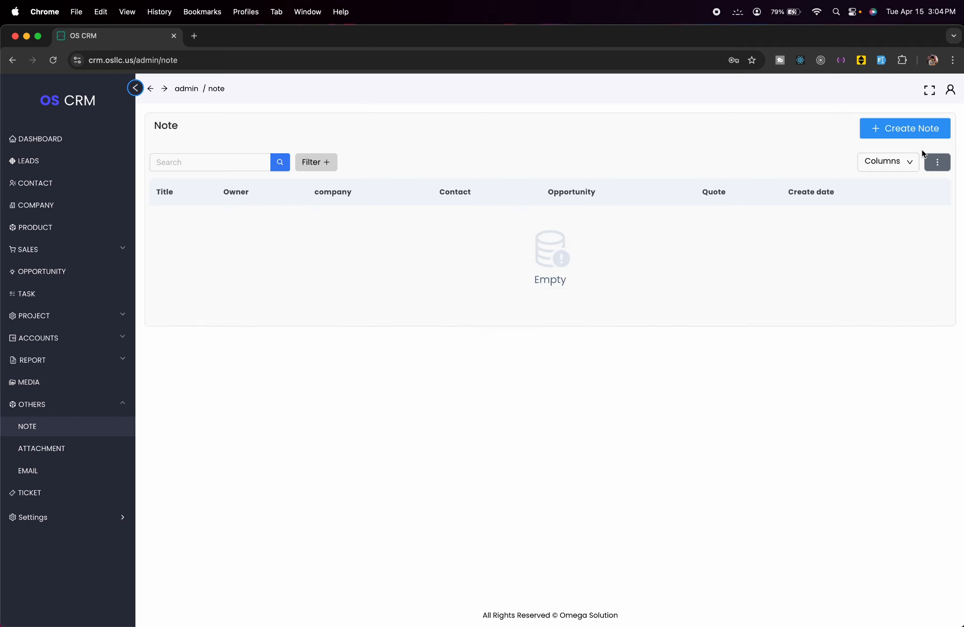
{"action": "left_click", "coordinate": [924, 127]}
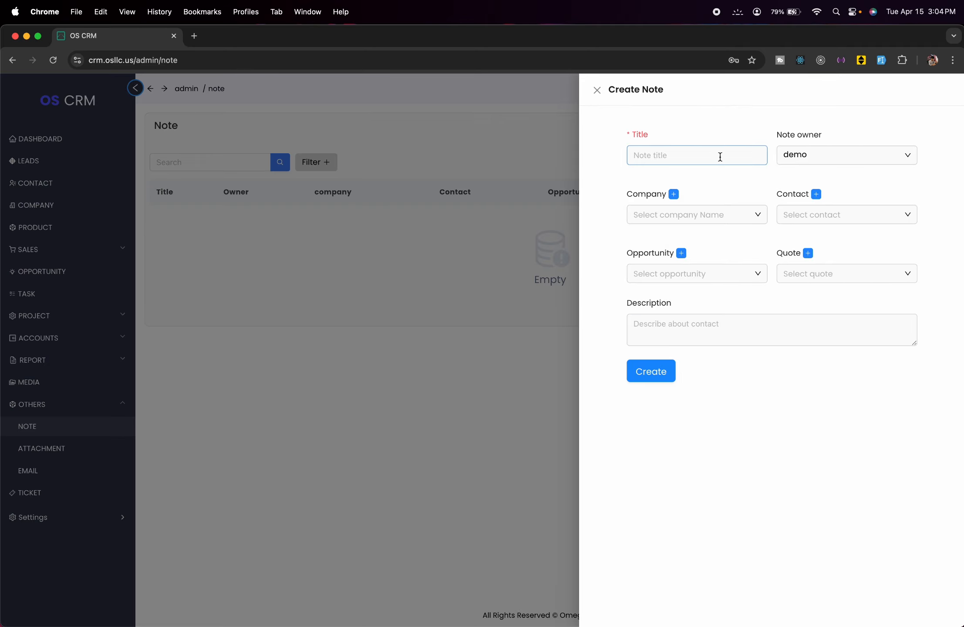
{"action": "left_click", "coordinate": [721, 157]}
{"action": "type", "text": "test Note"}
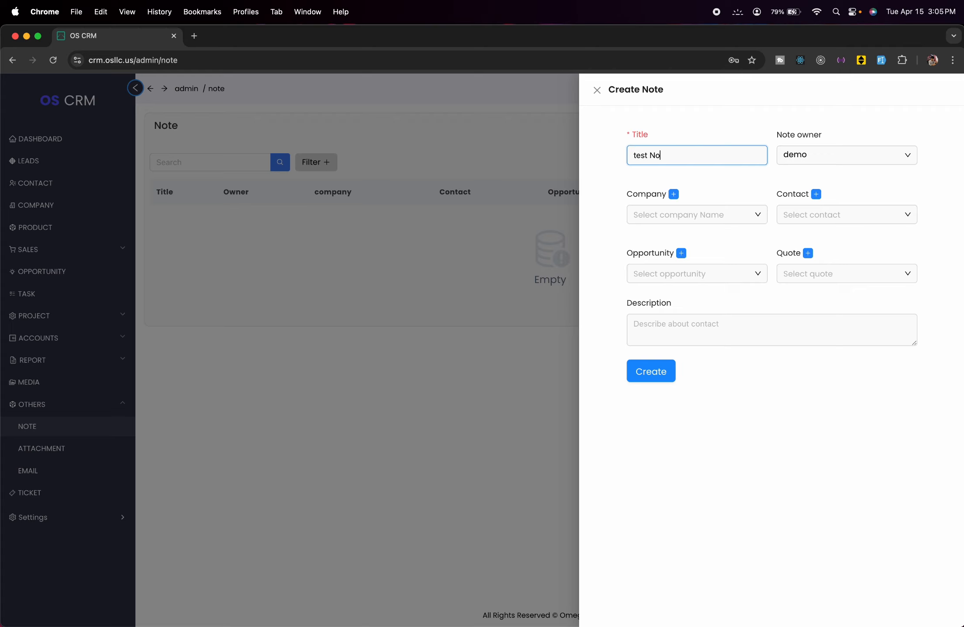
- Link the note to test company 1, Test Contact 1, Test Opportunity and Test Quote
{"action": "left_click", "coordinate": [743, 213]}
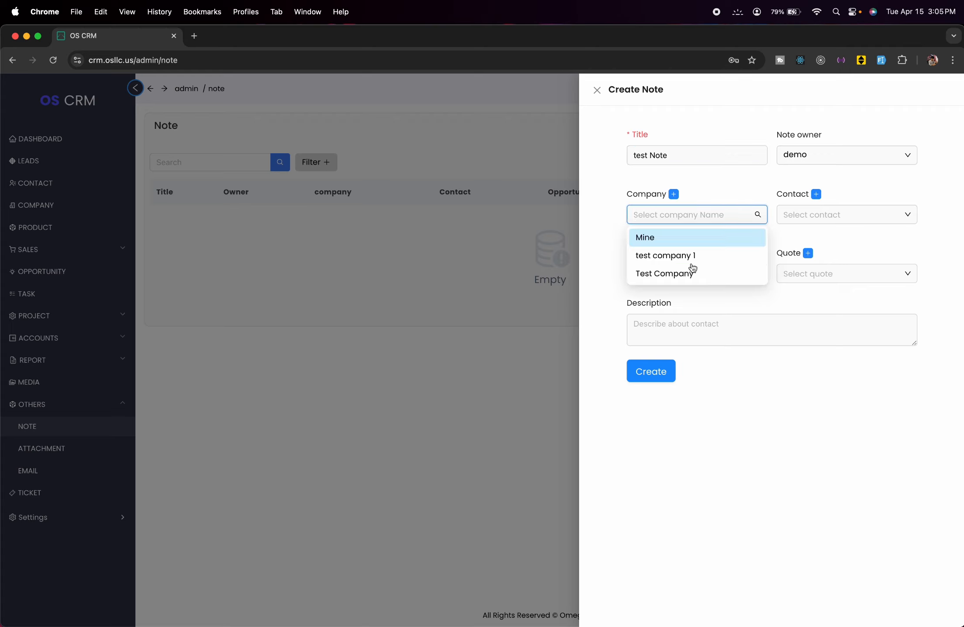
{"action": "left_click", "coordinate": [693, 259]}
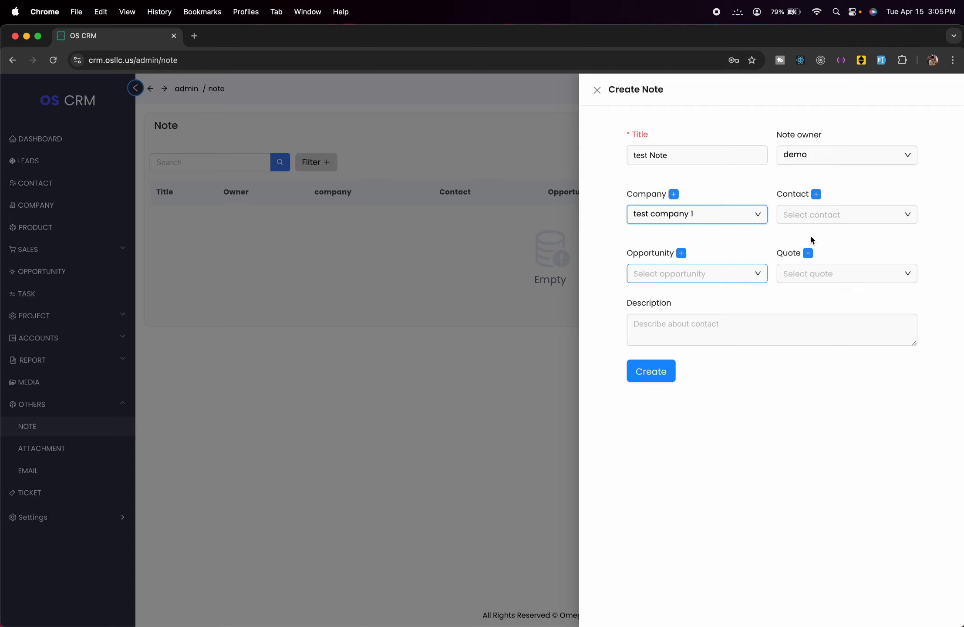
{"action": "left_click", "coordinate": [827, 213]}
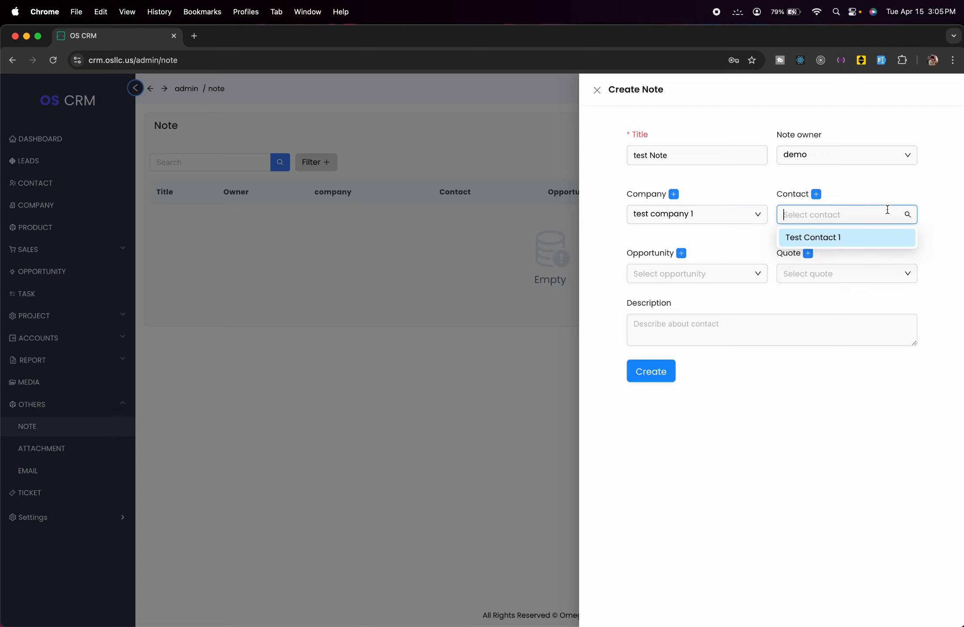
{"action": "left_click", "coordinate": [861, 237]}
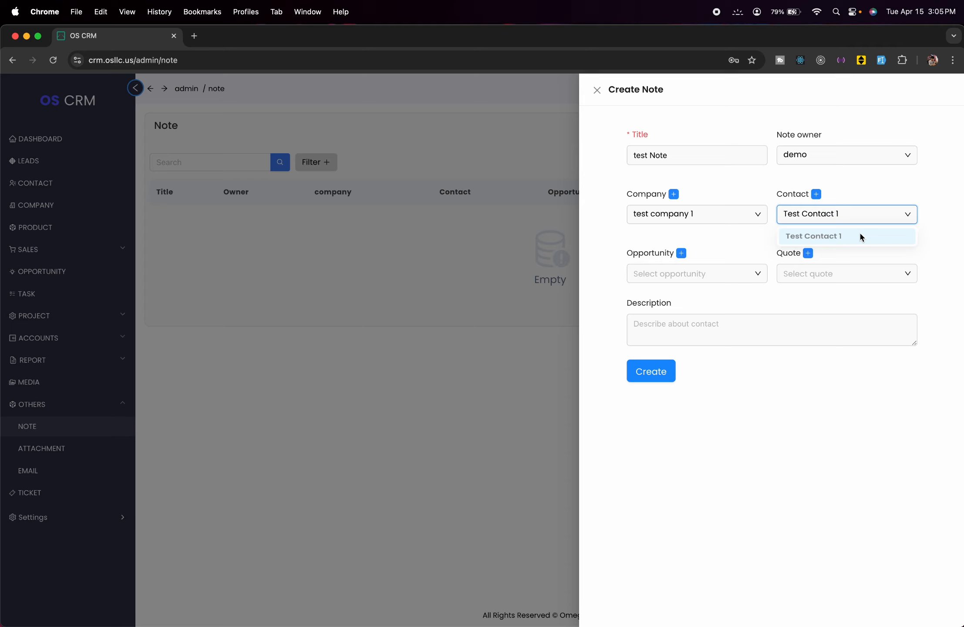
{"action": "left_click", "coordinate": [756, 271]}
{"action": "left_click", "coordinate": [727, 295]}
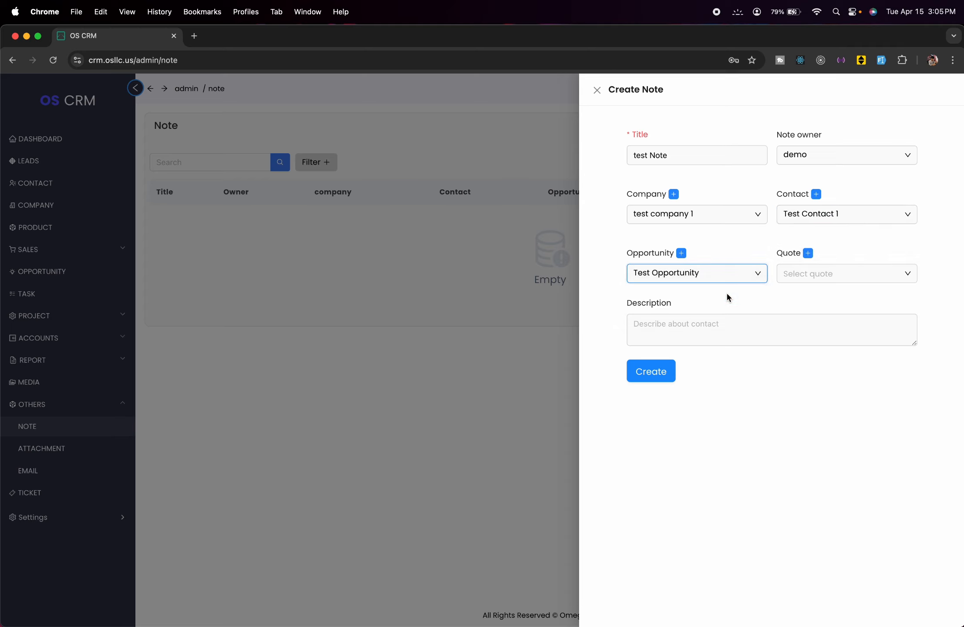
{"action": "left_click", "coordinate": [871, 271]}
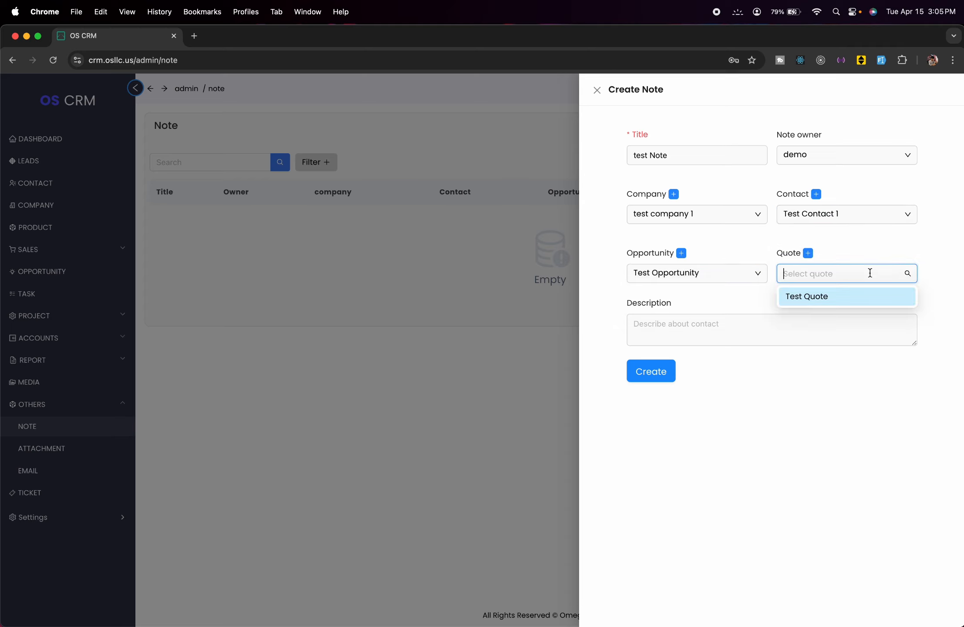
{"action": "left_click", "coordinate": [851, 299]}
- Enter the description 'test descr' and save the note
{"action": "left_click", "coordinate": [763, 330]}
{"action": "type", "text": "test desc"}
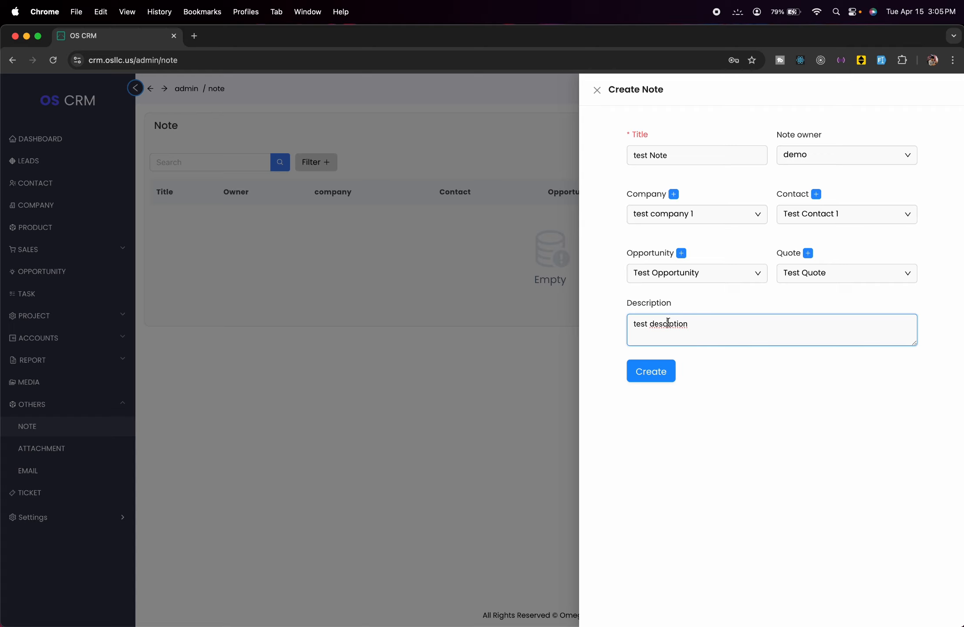
{"action": "type", "text": "r"}
{"action": "left_click", "coordinate": [662, 379]}
{"action": "left_click", "coordinate": [338, 407]}
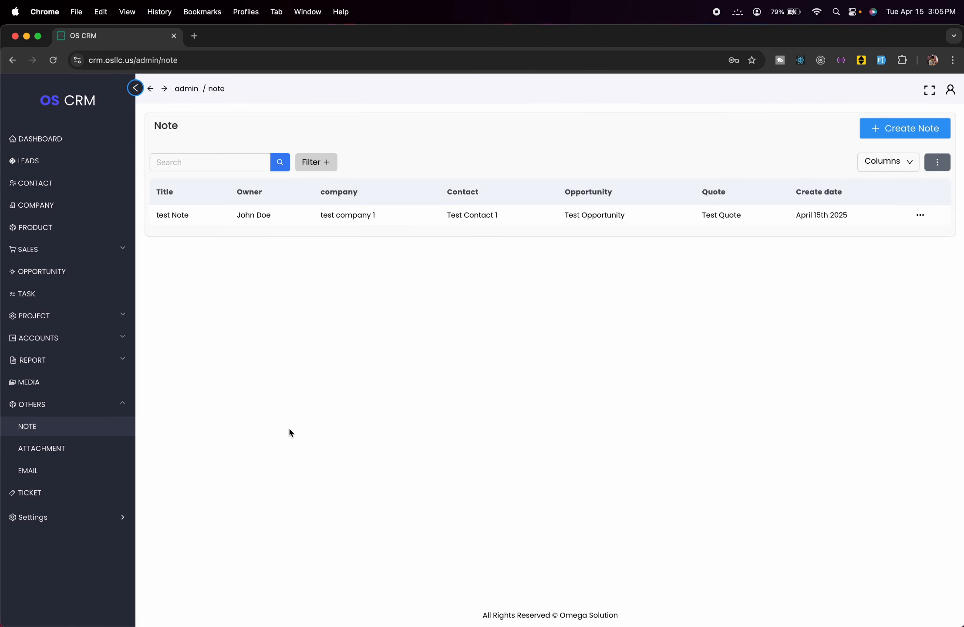
- Start a new attachment using the t-shirt image 102833.jpg from the media library
{"action": "left_click", "coordinate": [33, 456]}
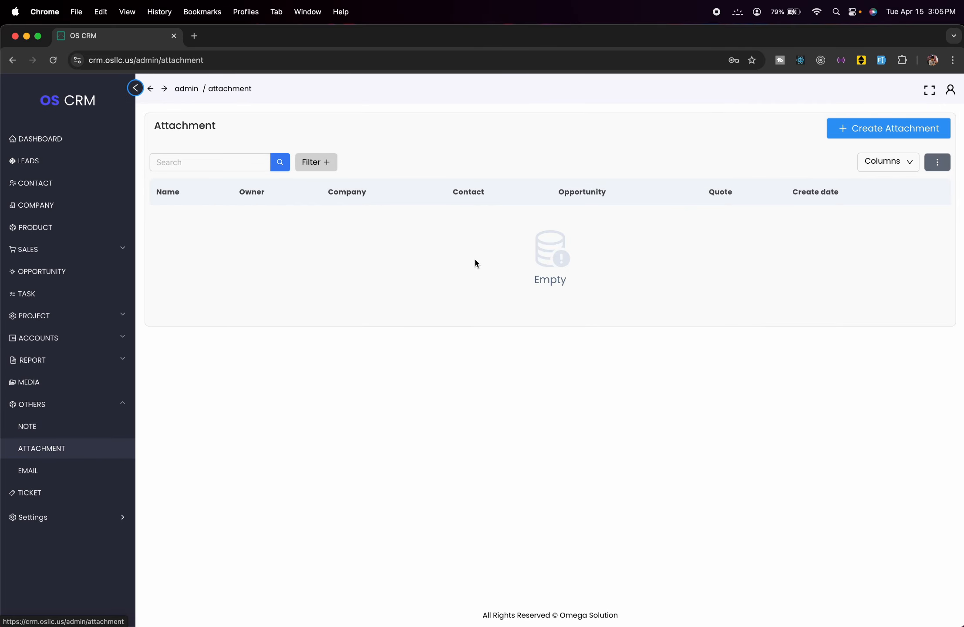
{"action": "left_click", "coordinate": [845, 128]}
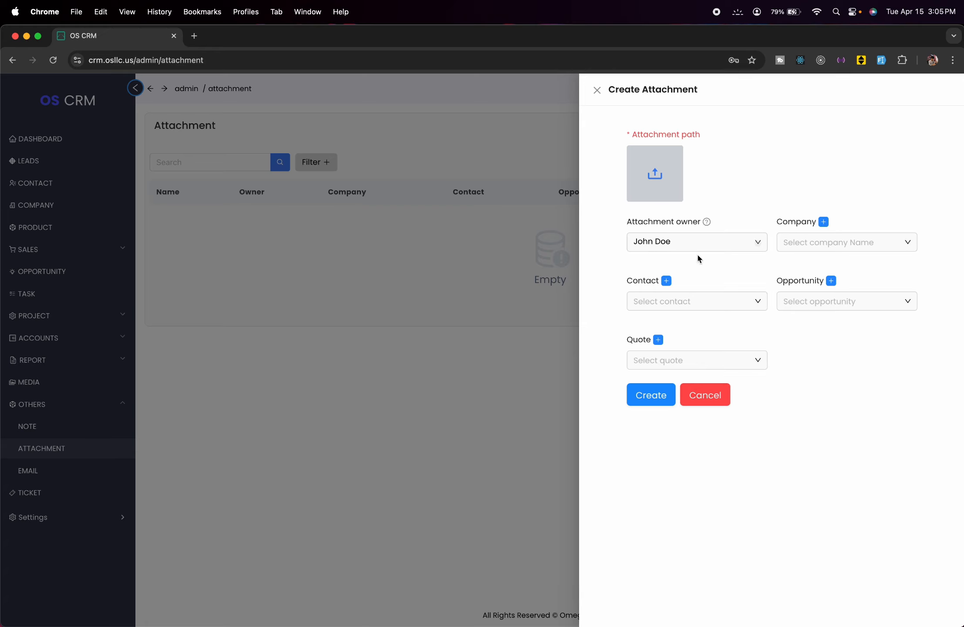
{"action": "left_click", "coordinate": [655, 185]}
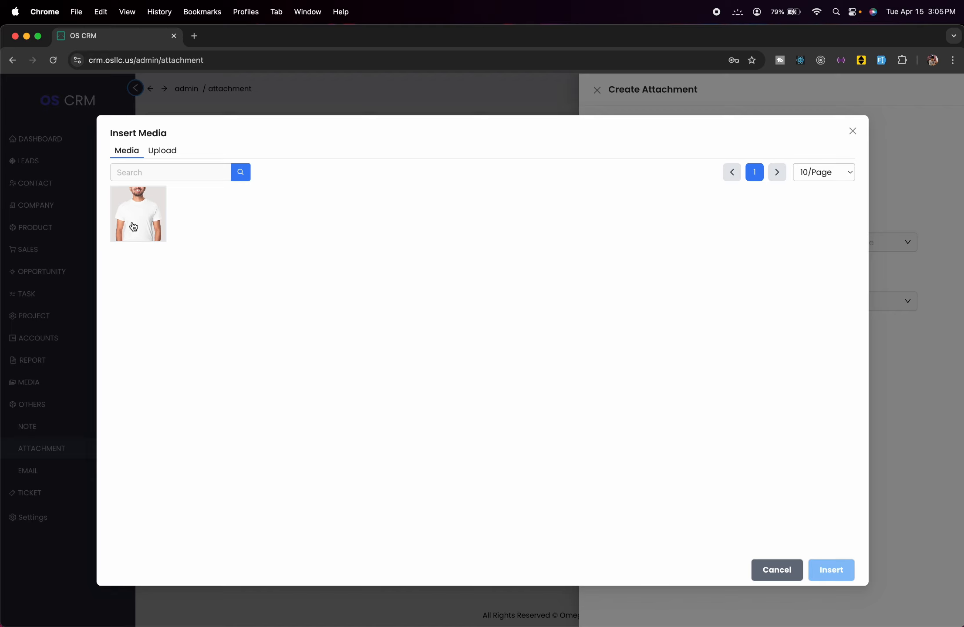
{"action": "left_click", "coordinate": [130, 223]}
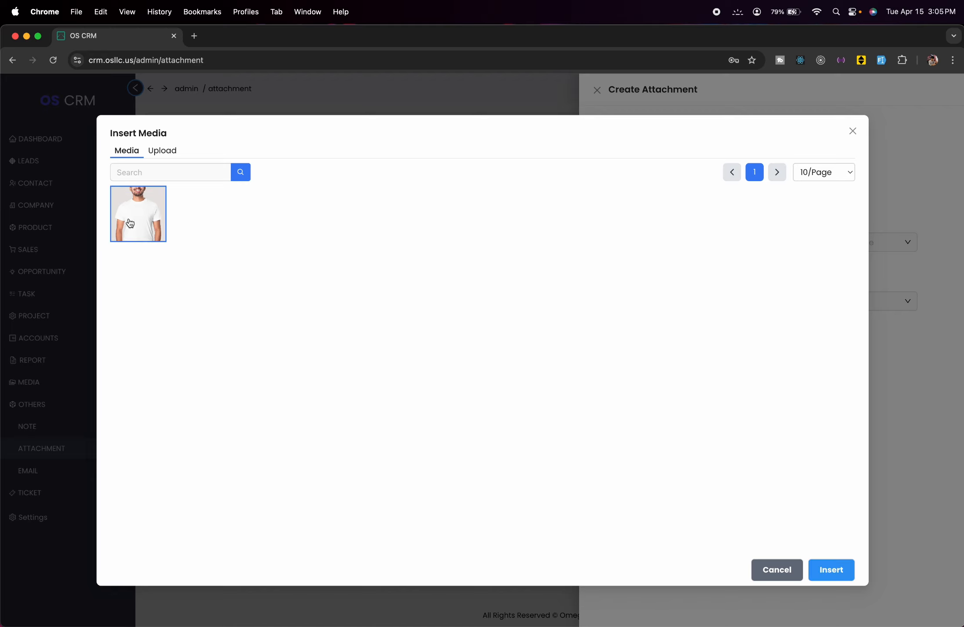
{"action": "left_click", "coordinate": [826, 580]}
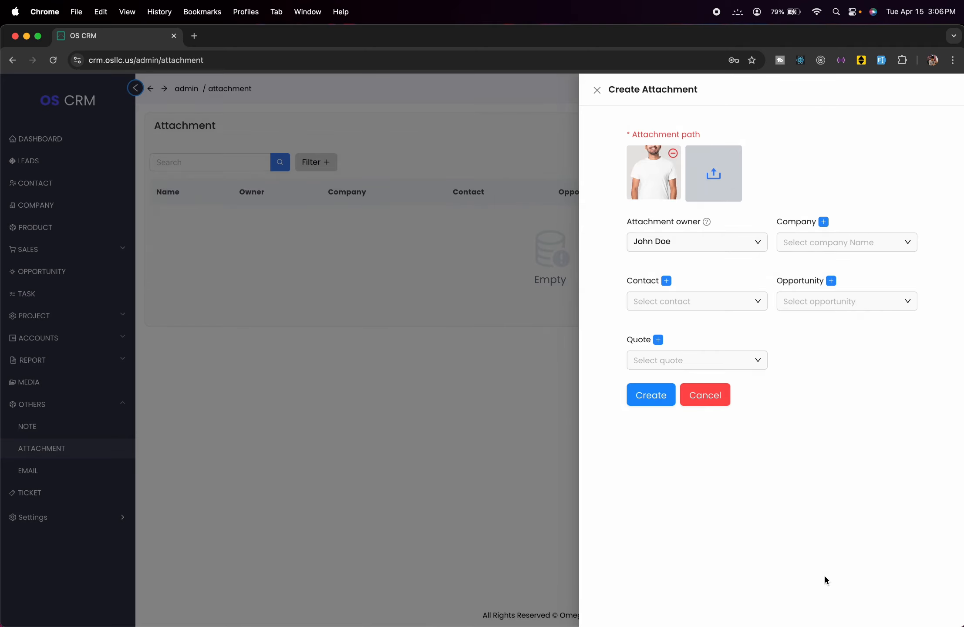
- Set the admin user as owner and link company Mine and Test Contact 1
{"action": "left_click", "coordinate": [747, 251]}
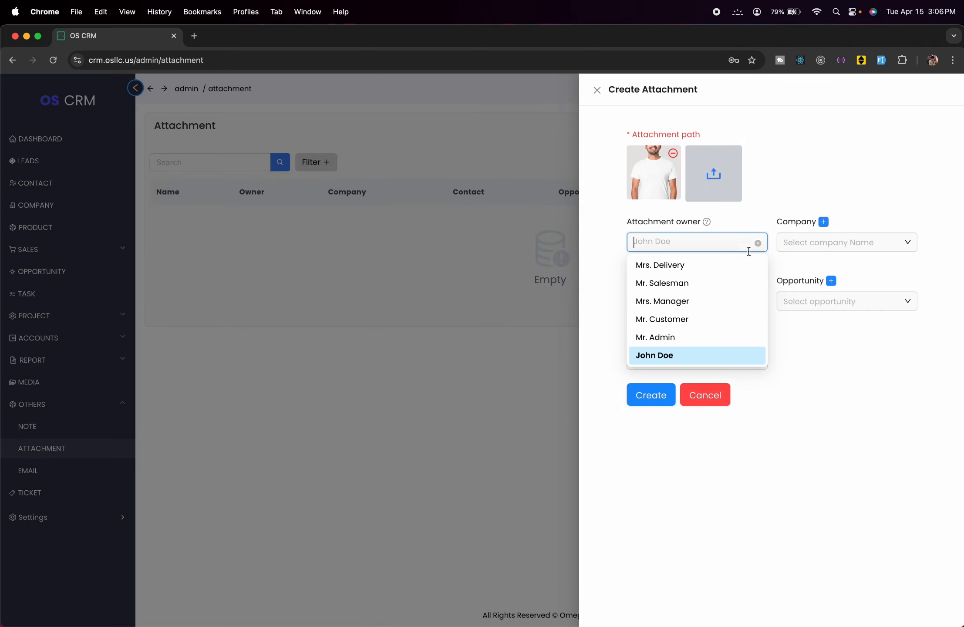
{"action": "left_click", "coordinate": [706, 337]}
{"action": "left_click", "coordinate": [822, 244]}
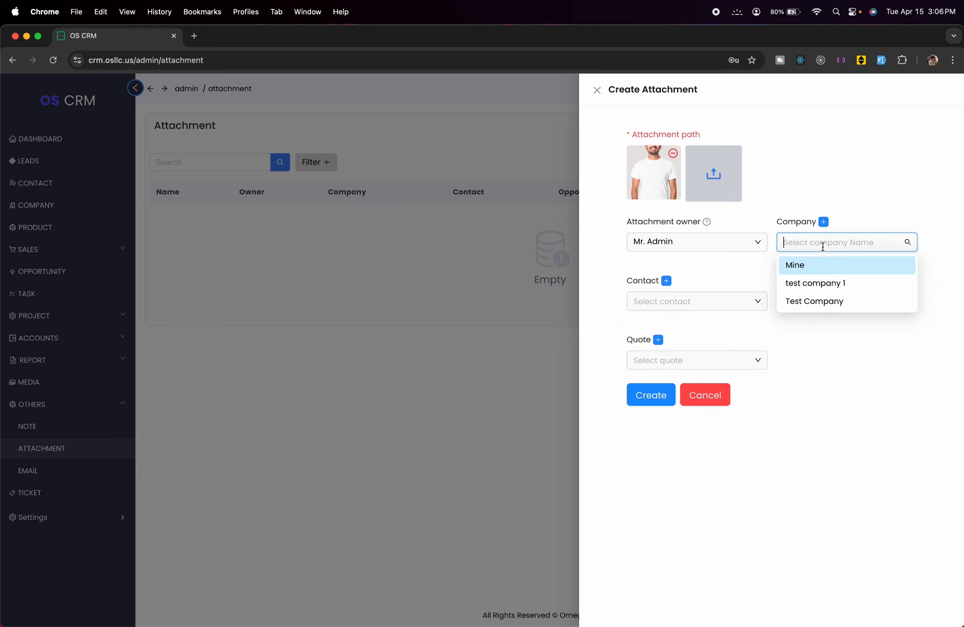
{"action": "left_click", "coordinate": [749, 301]}
{"action": "left_click", "coordinate": [682, 331]}
- Link Test Opportunity and Test Quote, then save the attachment
{"action": "left_click", "coordinate": [827, 302]}
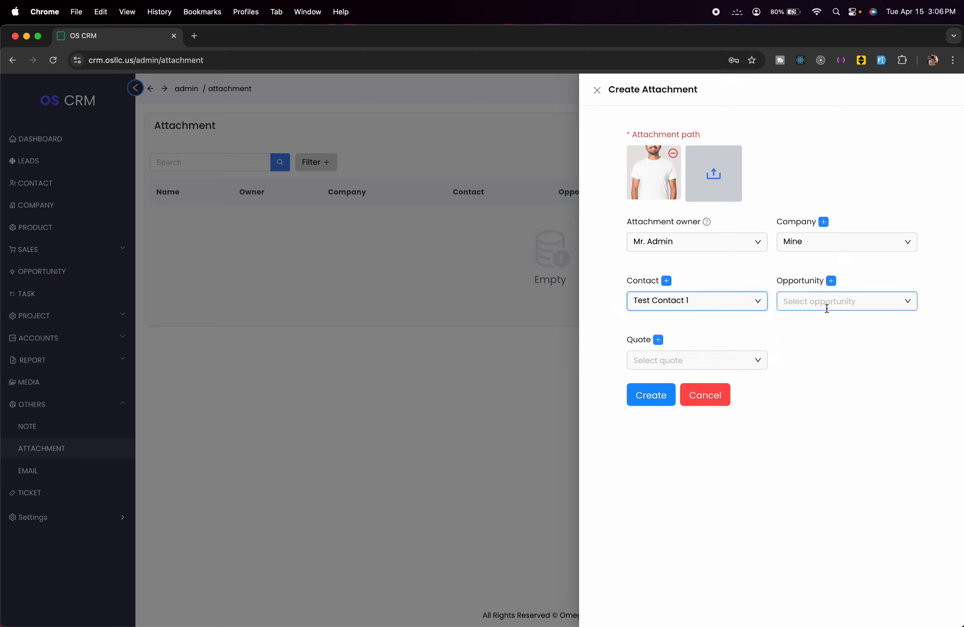
{"action": "left_click", "coordinate": [831, 323]}
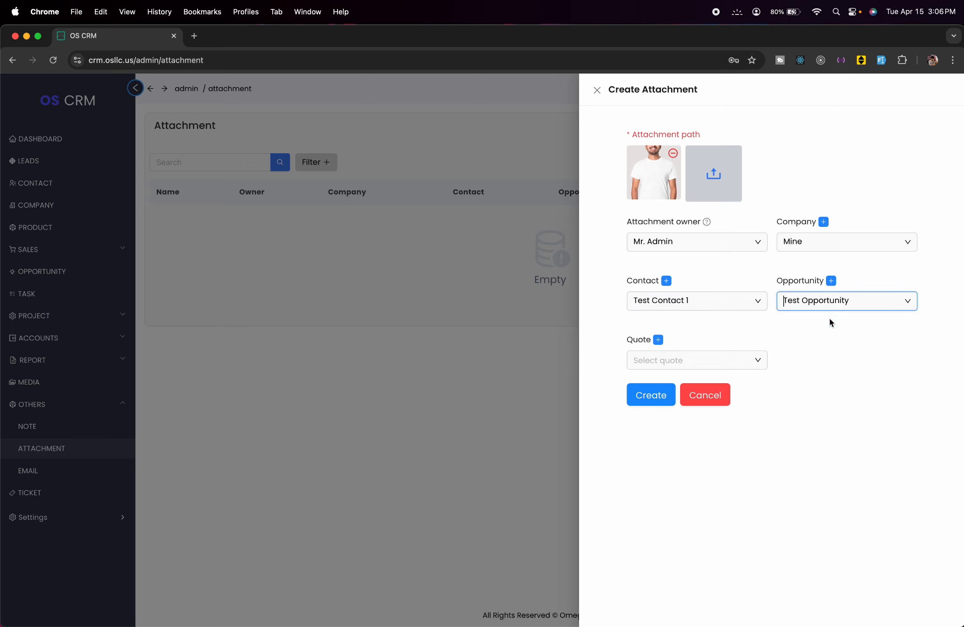
{"action": "left_click", "coordinate": [749, 355]}
{"action": "left_click", "coordinate": [684, 383]}
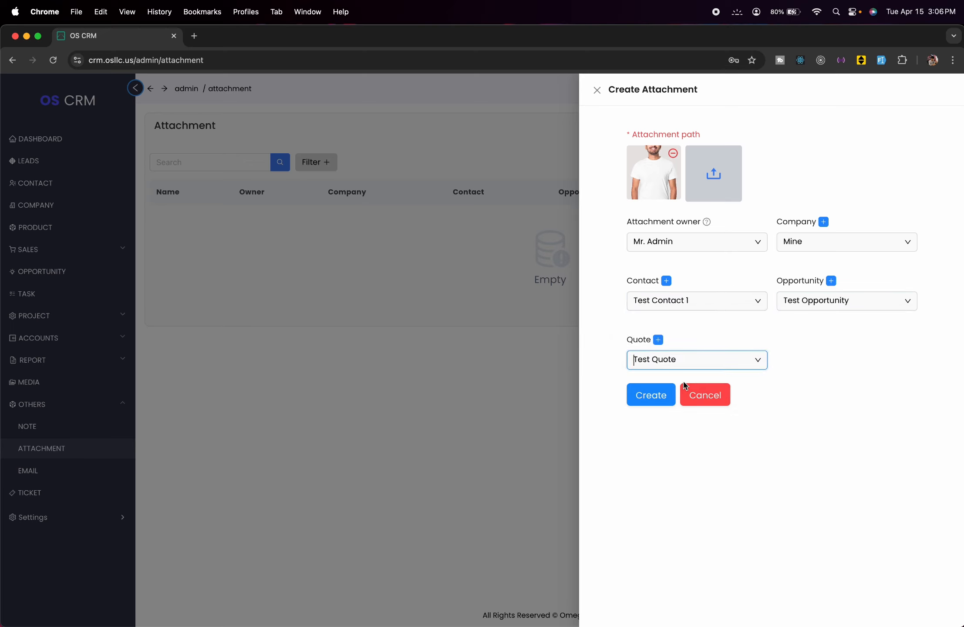
{"action": "left_click", "coordinate": [654, 396]}
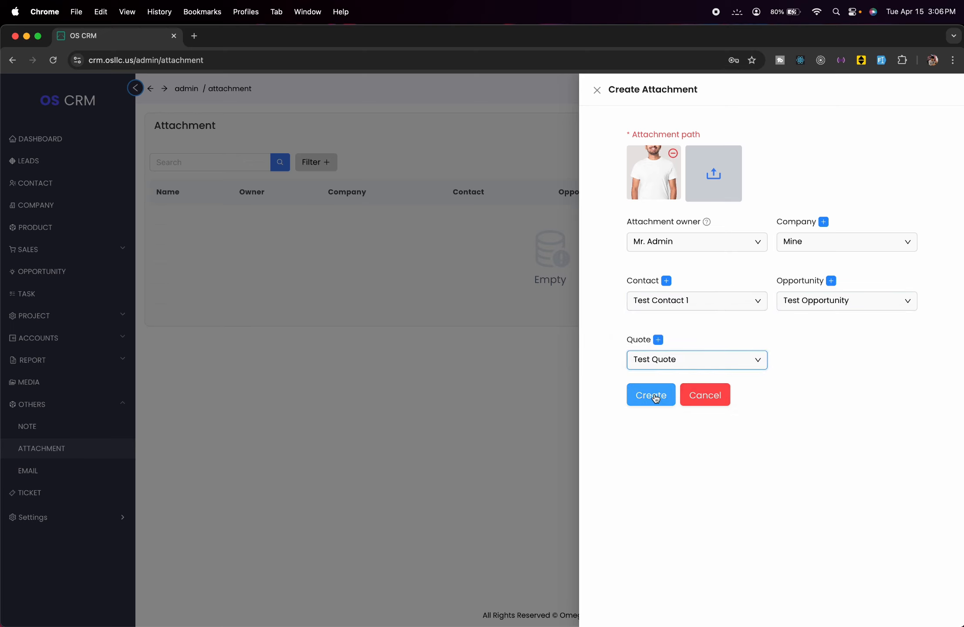
{"action": "left_click", "coordinate": [445, 390]}
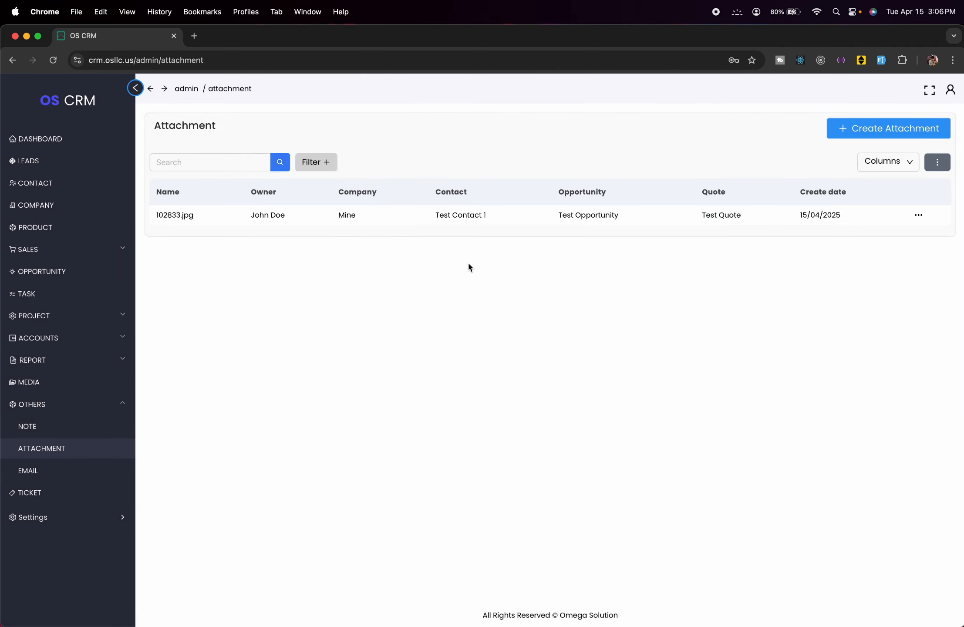
- Glance at the empty Email list, discard a new email draft, then open Tickets
{"action": "left_click", "coordinate": [85, 469]}
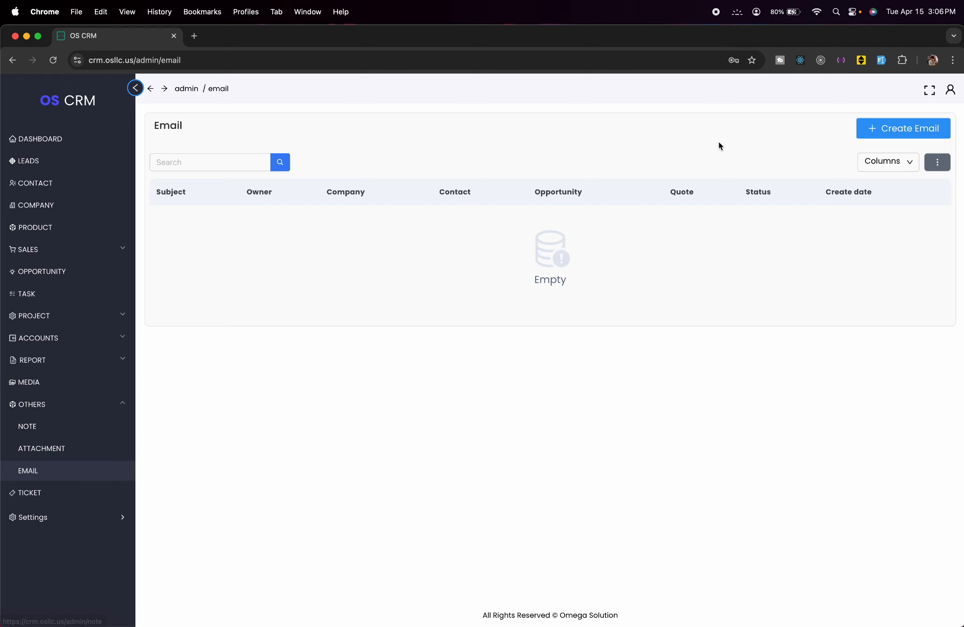
{"action": "left_click", "coordinate": [867, 129]}
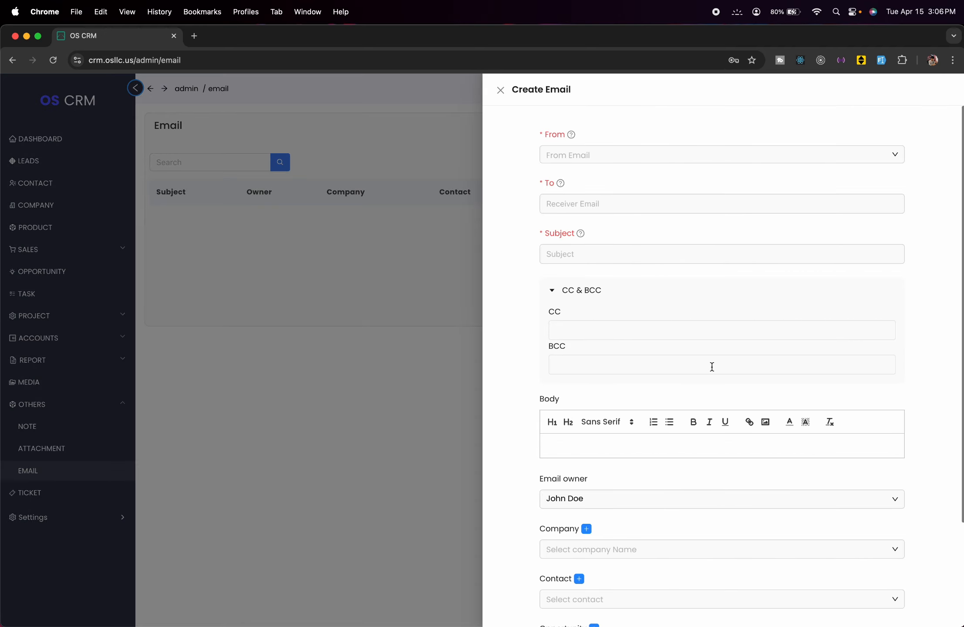
{"action": "scroll", "coordinate": [713, 367], "scroll_direction": "down", "scroll_amount": 3}
{"action": "scroll", "coordinate": [712, 368], "scroll_direction": "up", "scroll_amount": 3}
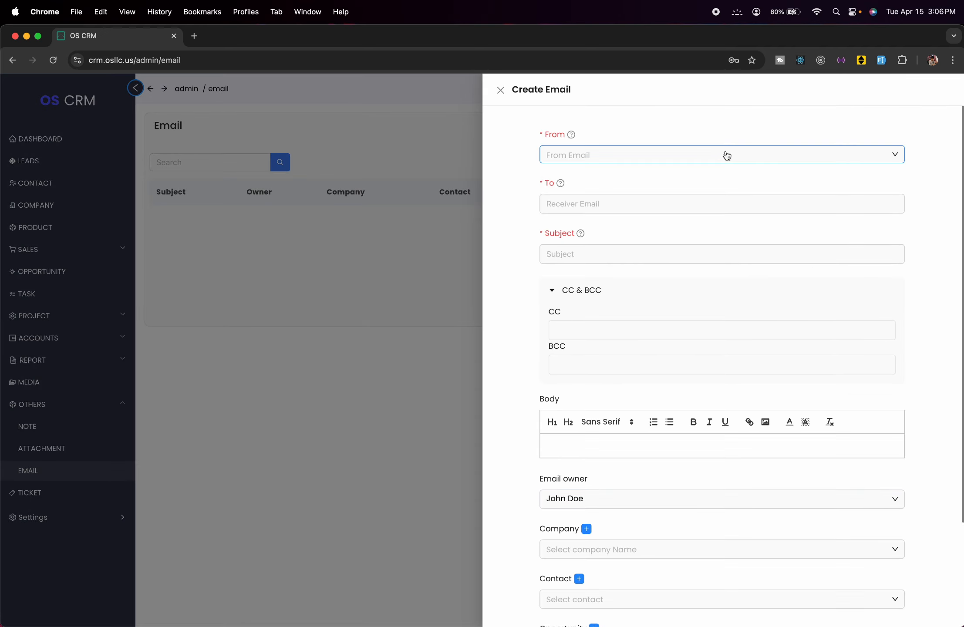
{"action": "left_click", "coordinate": [733, 208]}
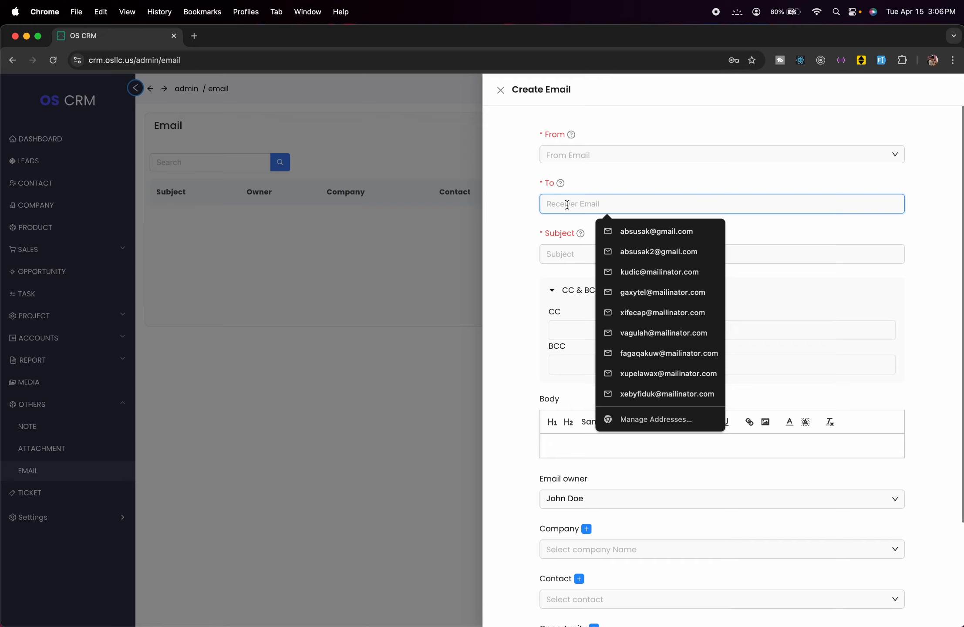
{"action": "left_click", "coordinate": [398, 236]}
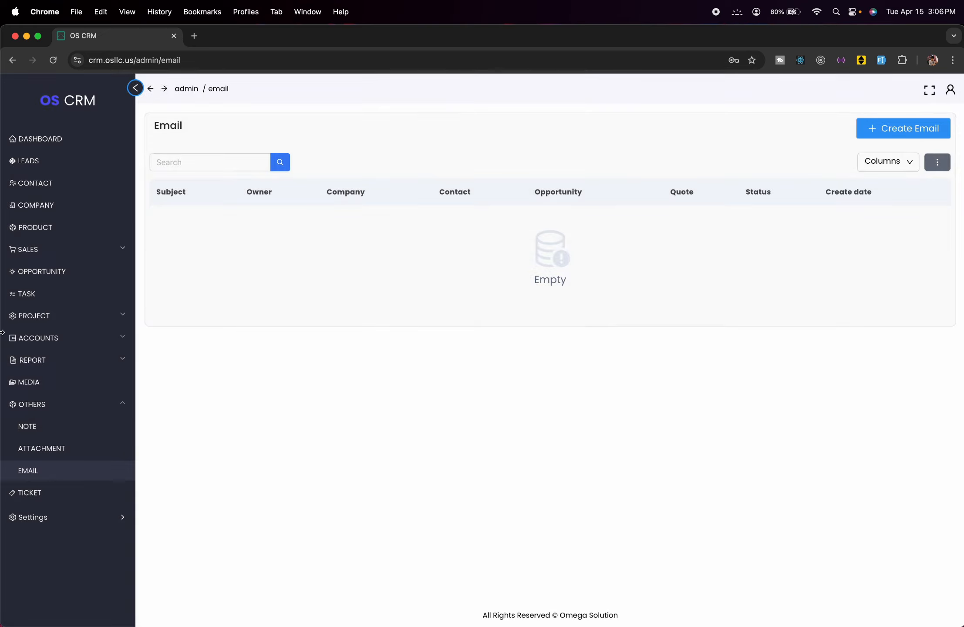
{"action": "left_click", "coordinate": [52, 491]}
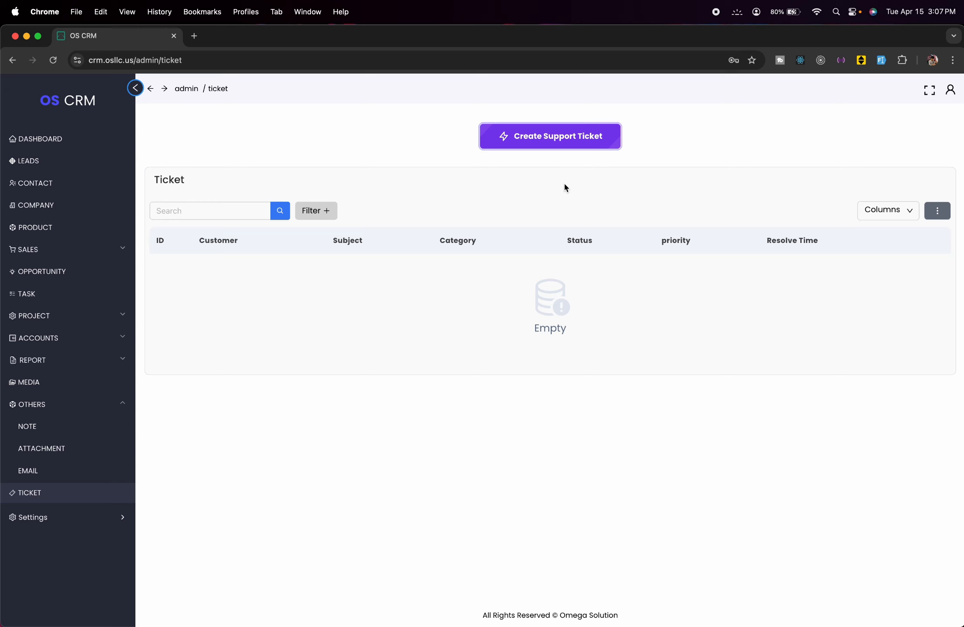
- Start a new support ticket and enter the requester's e-mail address
{"action": "left_click", "coordinate": [538, 138]}
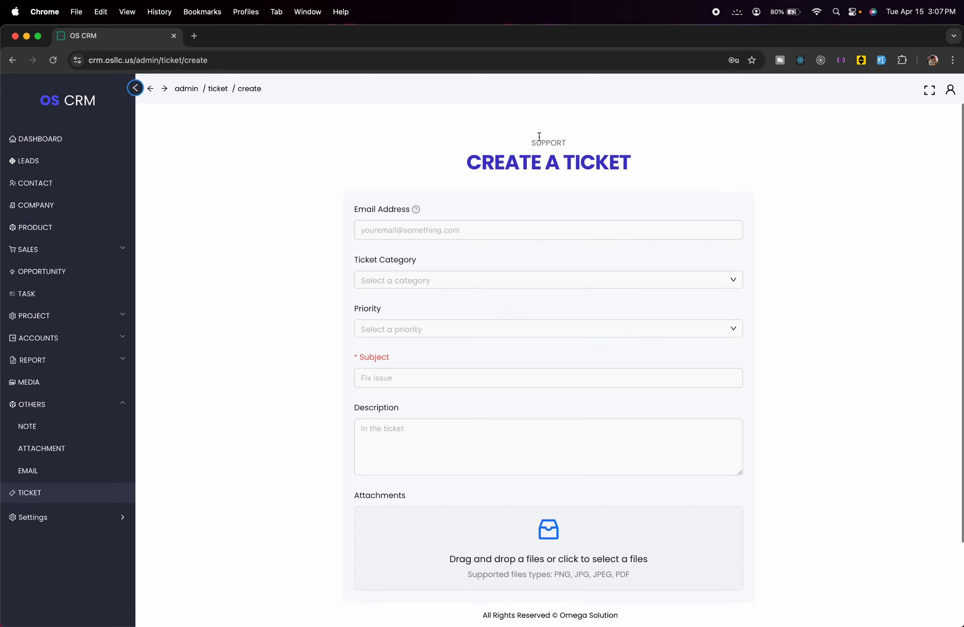
{"action": "left_click", "coordinate": [435, 230]}
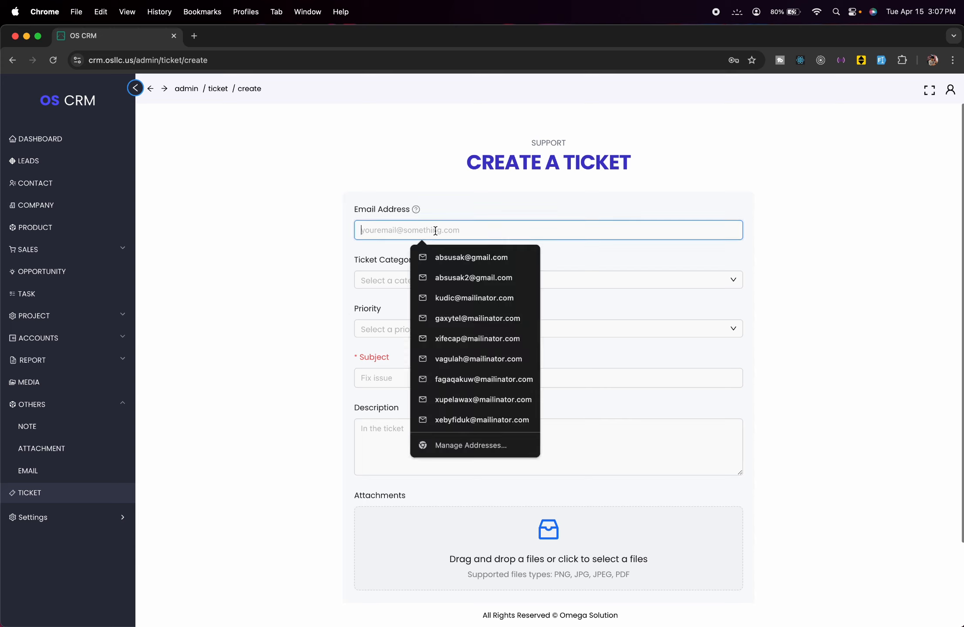
{"action": "type", "text": "test@gmail."}
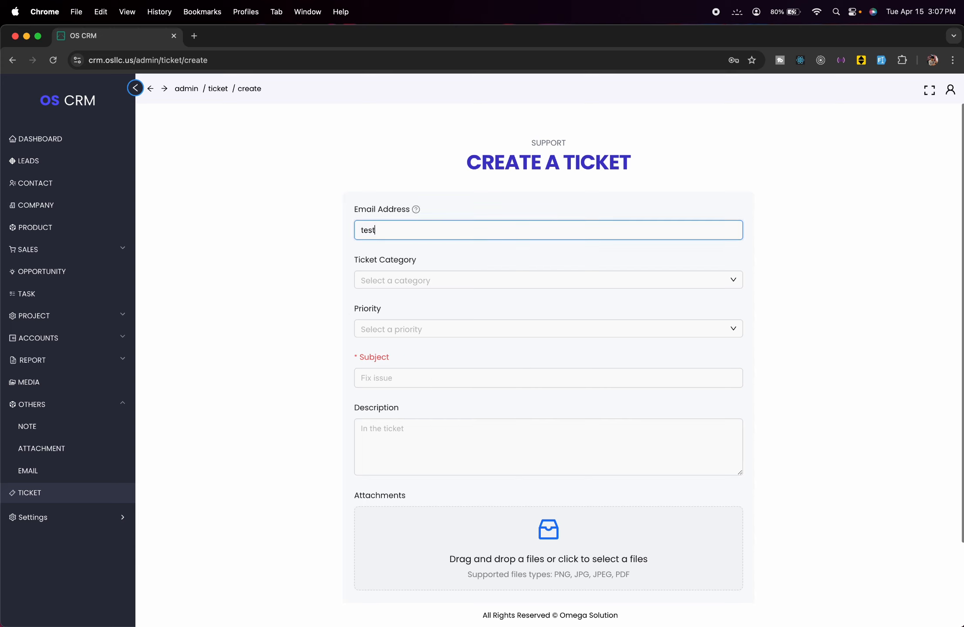
{"action": "type", "text": "com"}
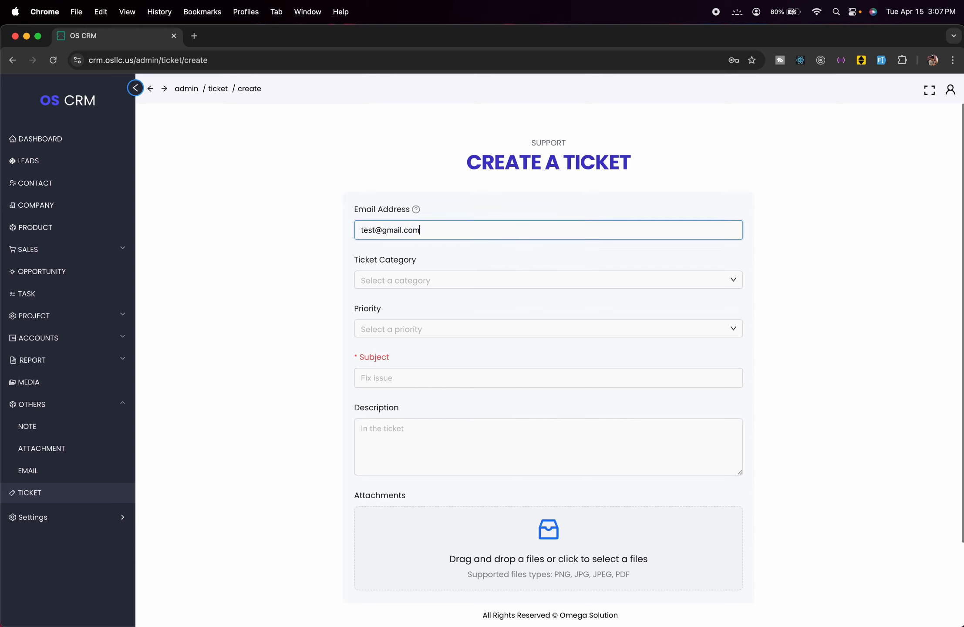
- Check the empty ticket category list and set the priority to Normal
{"action": "left_click", "coordinate": [497, 279]}
{"action": "left_click", "coordinate": [496, 279]}
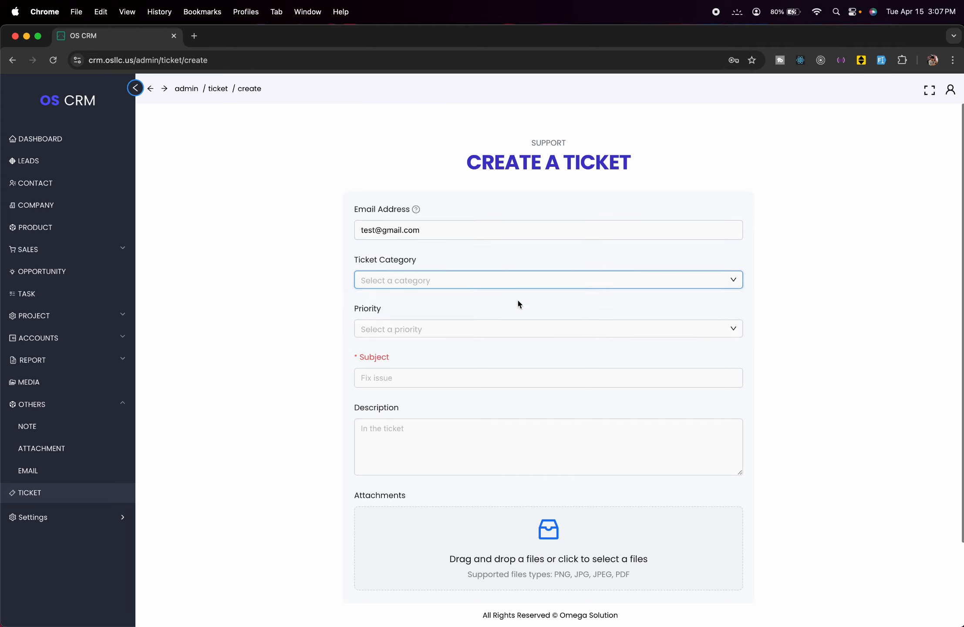
{"action": "left_click", "coordinate": [557, 289]}
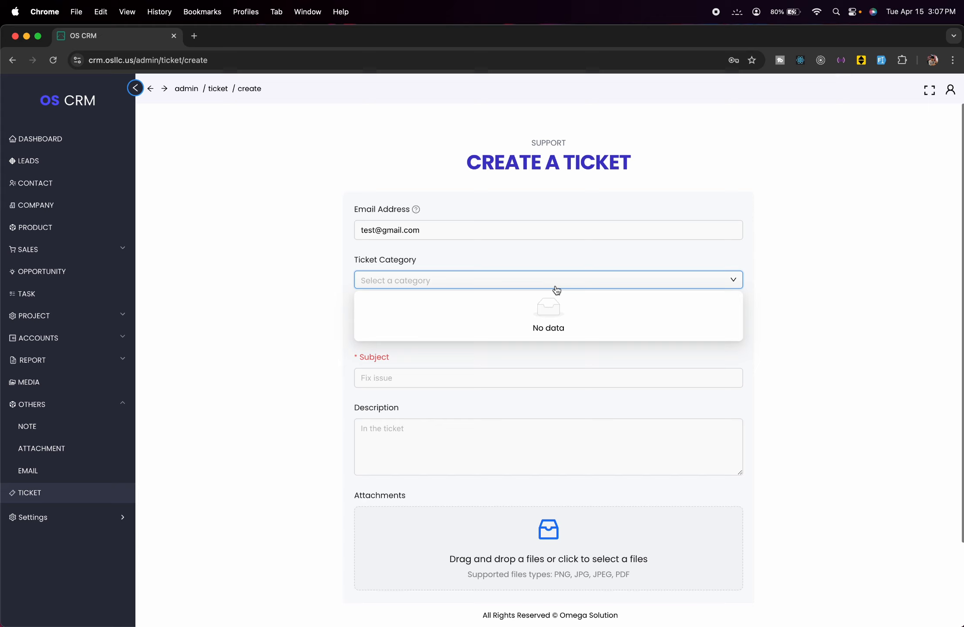
{"action": "left_click", "coordinate": [525, 261]}
{"action": "left_click", "coordinate": [569, 327]}
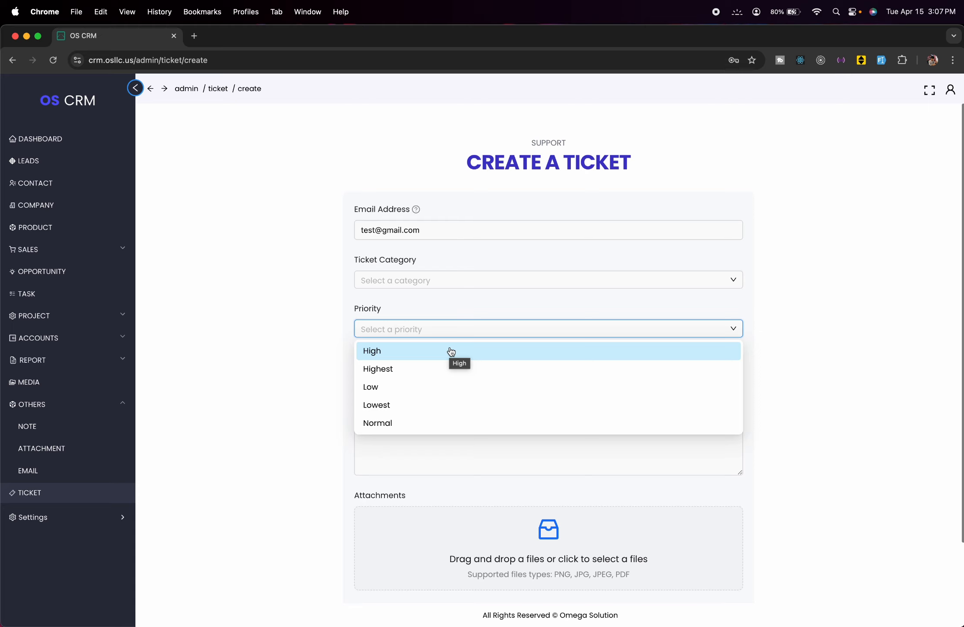
{"action": "left_click", "coordinate": [434, 423]}
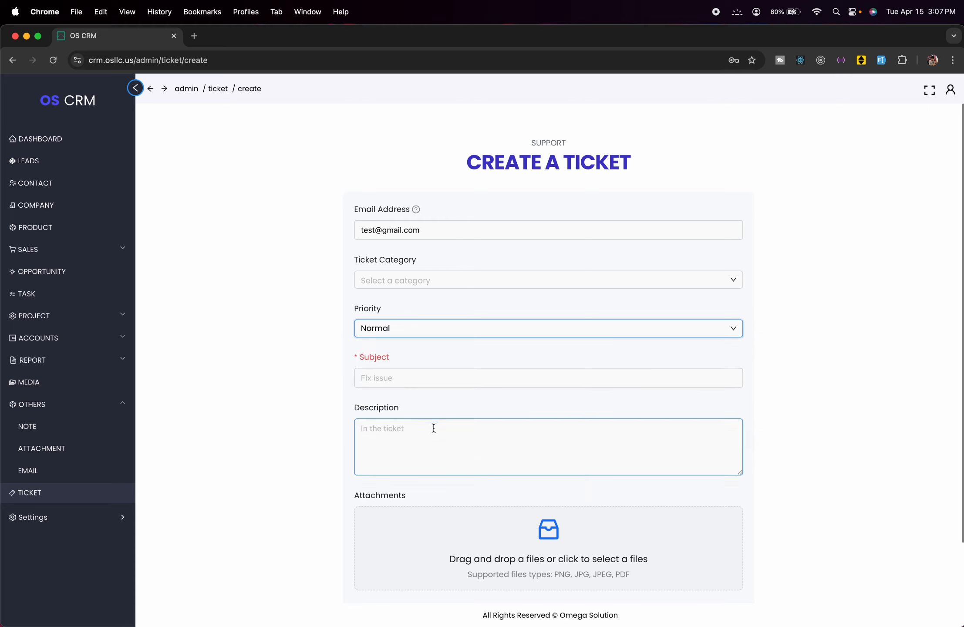
- Enter the subject 'Bug Found' and the description 'duugub uhiuh'
{"action": "left_click", "coordinate": [406, 378]}
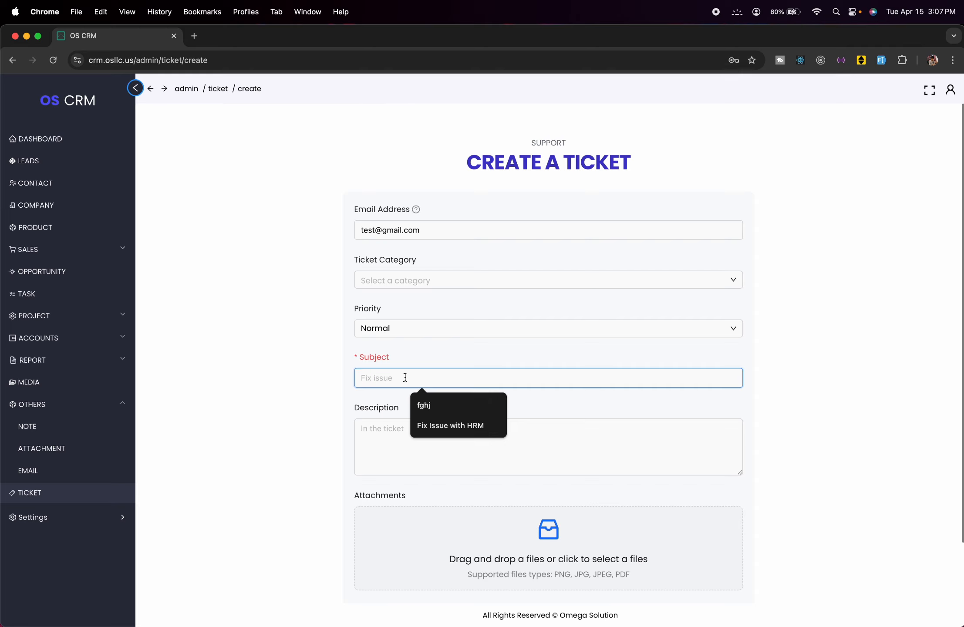
{"action": "type", "text": "Bug"}
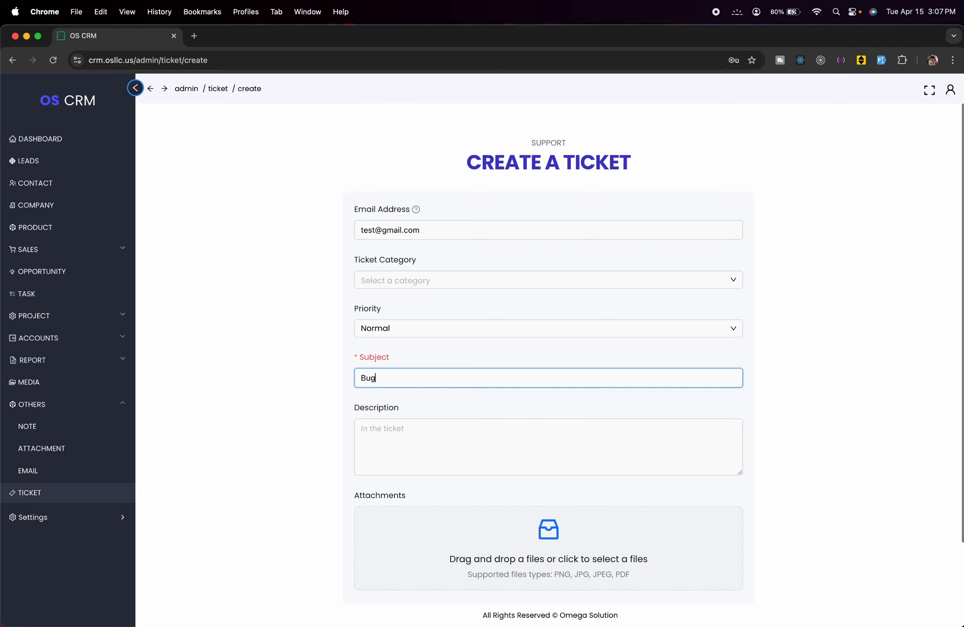
{"action": "type", "text": " Found"}
{"action": "left_click", "coordinate": [437, 423]}
{"action": "type", "text": "duugub uhiuh"}
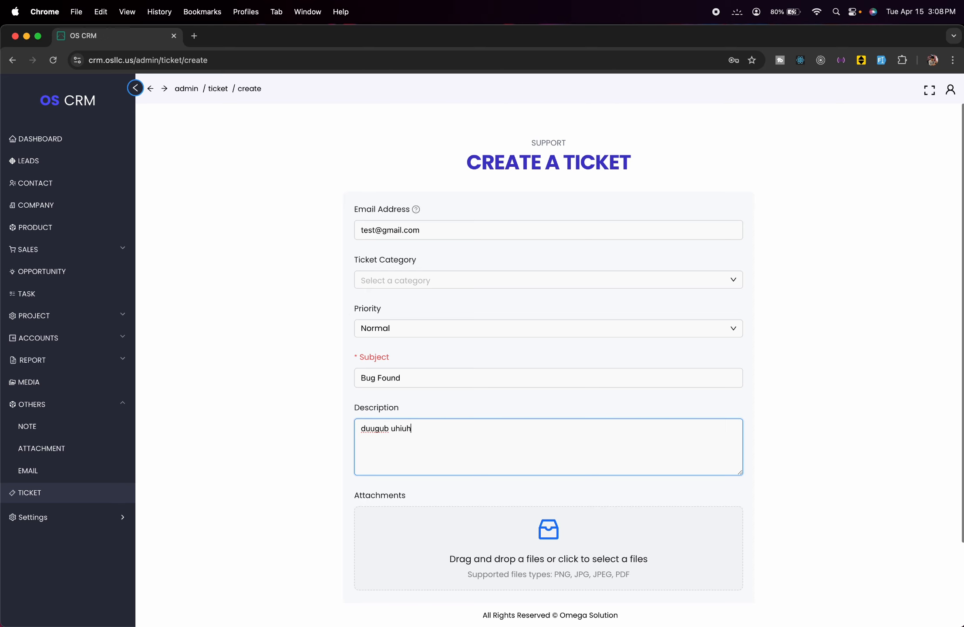
{"action": "scroll", "coordinate": [505, 470], "scroll_direction": "down", "scroll_amount": 3}
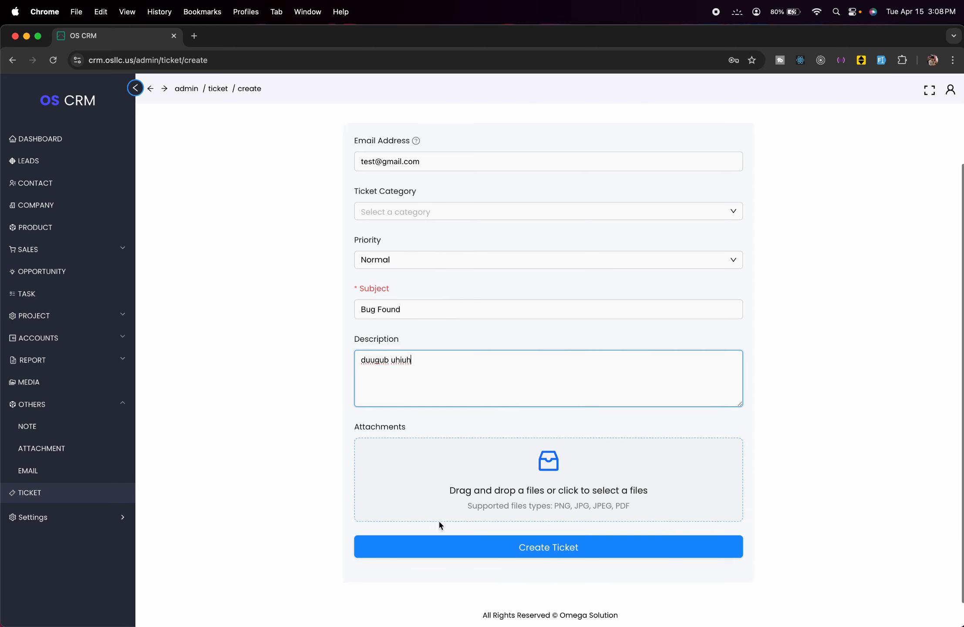
- Attach the image 102833.jpg and create the Bug Found ticket
{"action": "left_click", "coordinate": [511, 483]}
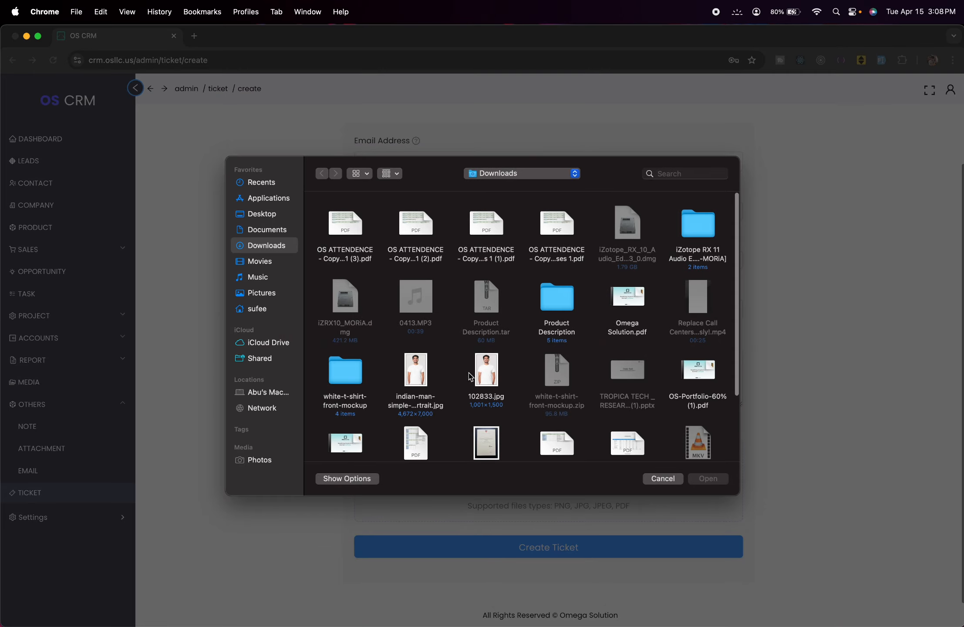
{"action": "left_click", "coordinate": [487, 373]}
{"action": "left_click", "coordinate": [724, 480]}
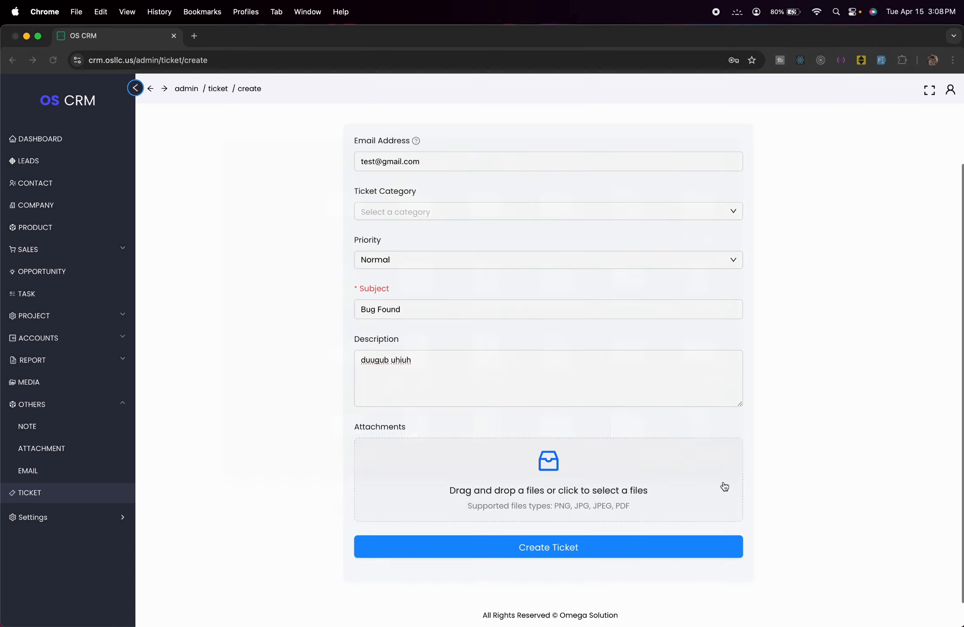
{"action": "scroll", "coordinate": [596, 455], "scroll_direction": "down", "scroll_amount": 1}
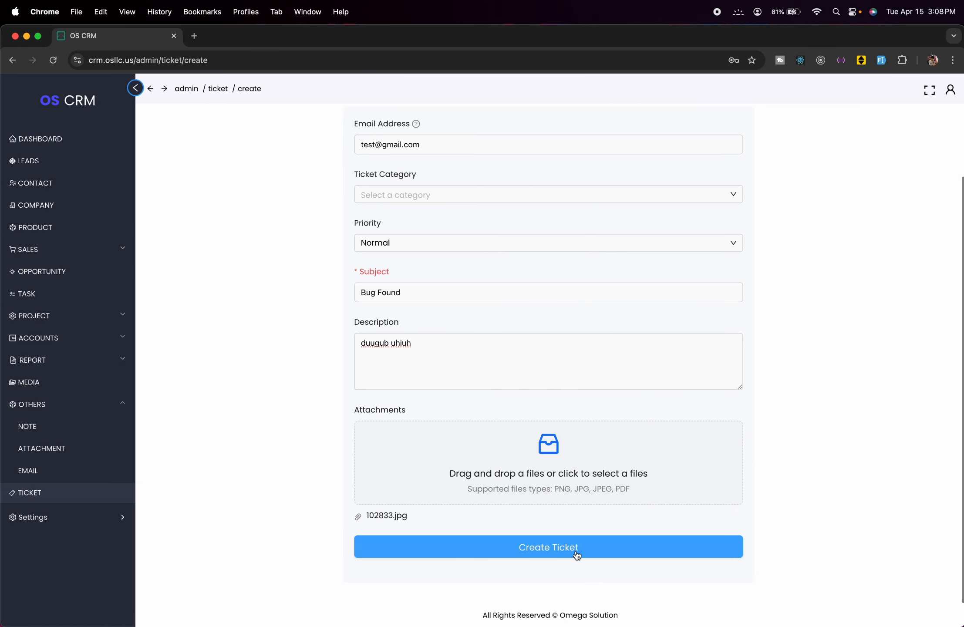
{"action": "left_click", "coordinate": [638, 546]}
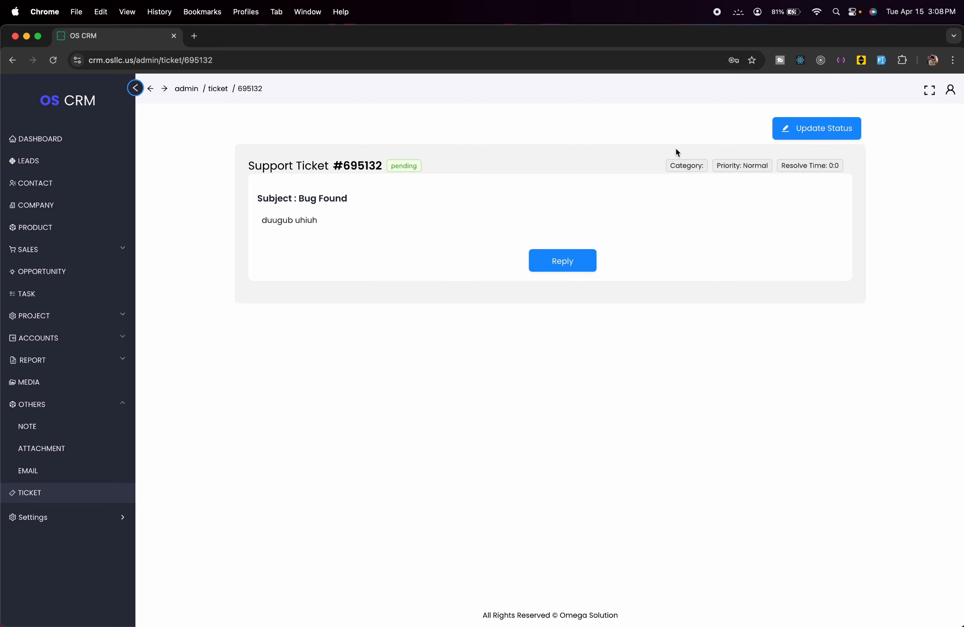
- Preview the ticket's status options, dismiss them unchanged, and go back to the ticket list
{"action": "left_click", "coordinate": [802, 131]}
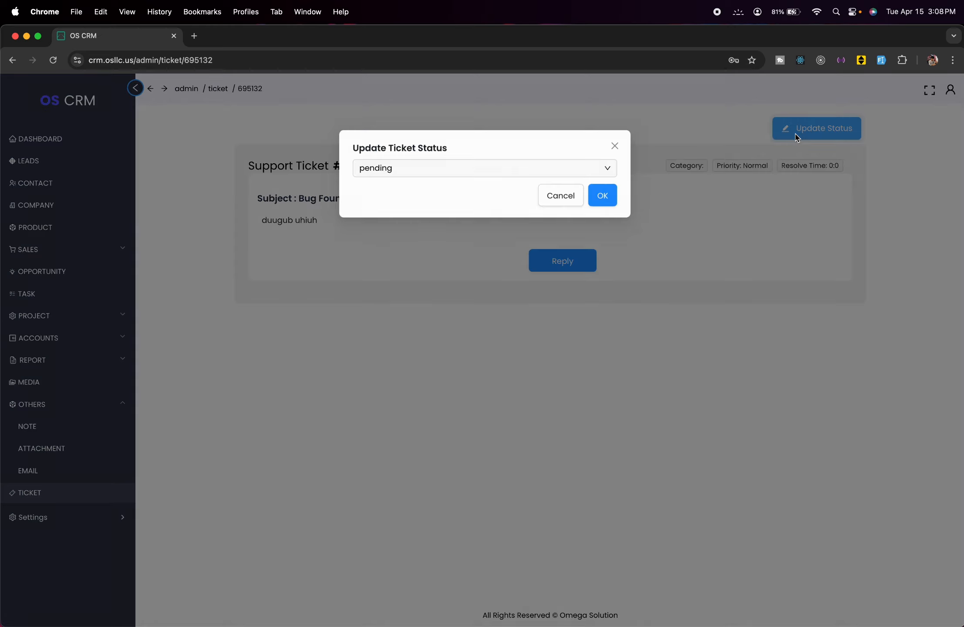
{"action": "left_click", "coordinate": [599, 173]}
{"action": "left_click", "coordinate": [534, 166]}
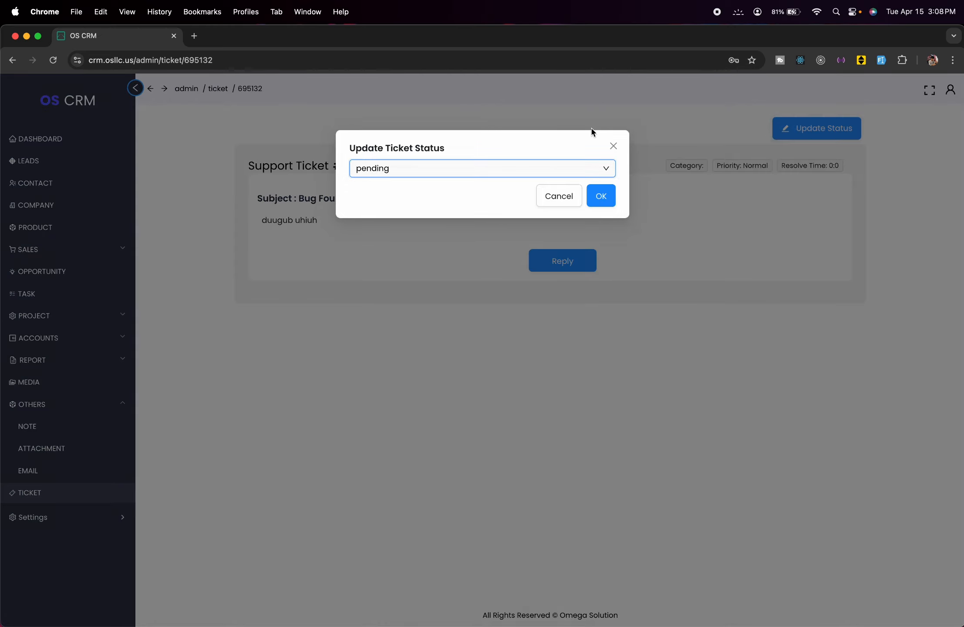
{"action": "left_click", "coordinate": [614, 147]}
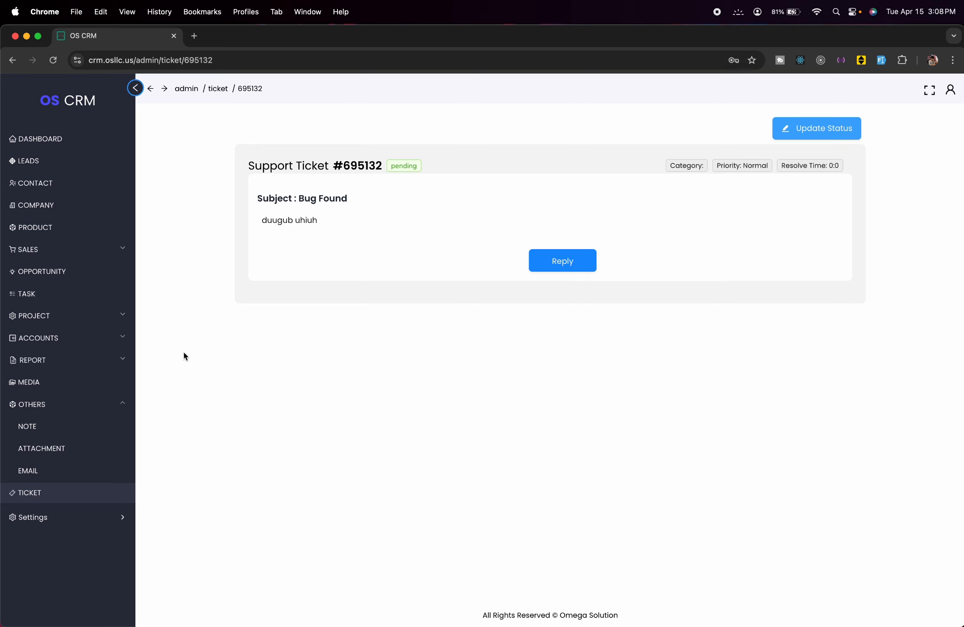
{"action": "left_click", "coordinate": [82, 497]}
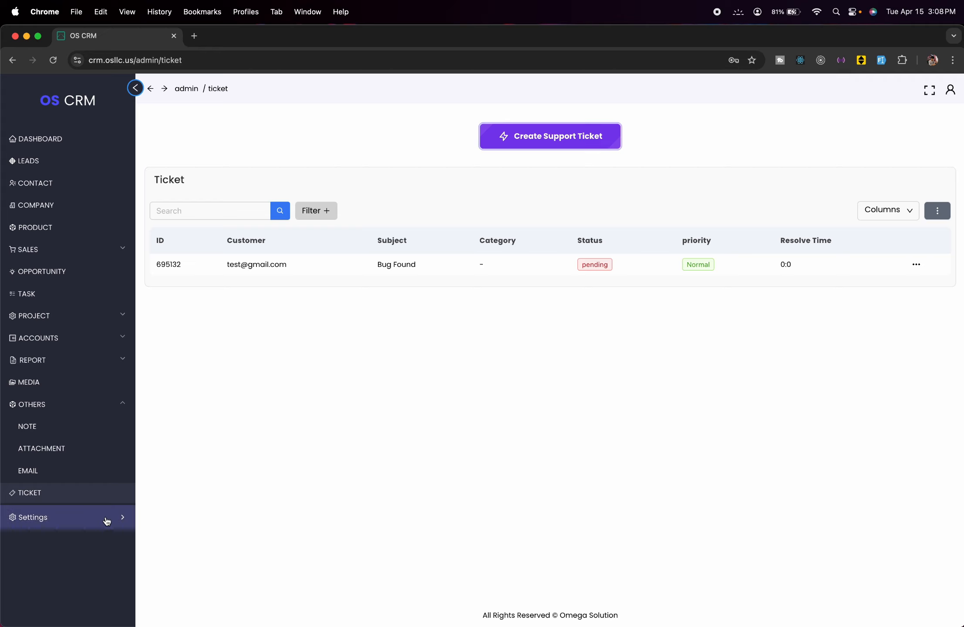
- In Company Settings, upload the t-shirt photo as the logo and save
{"action": "left_click", "coordinate": [107, 519]}
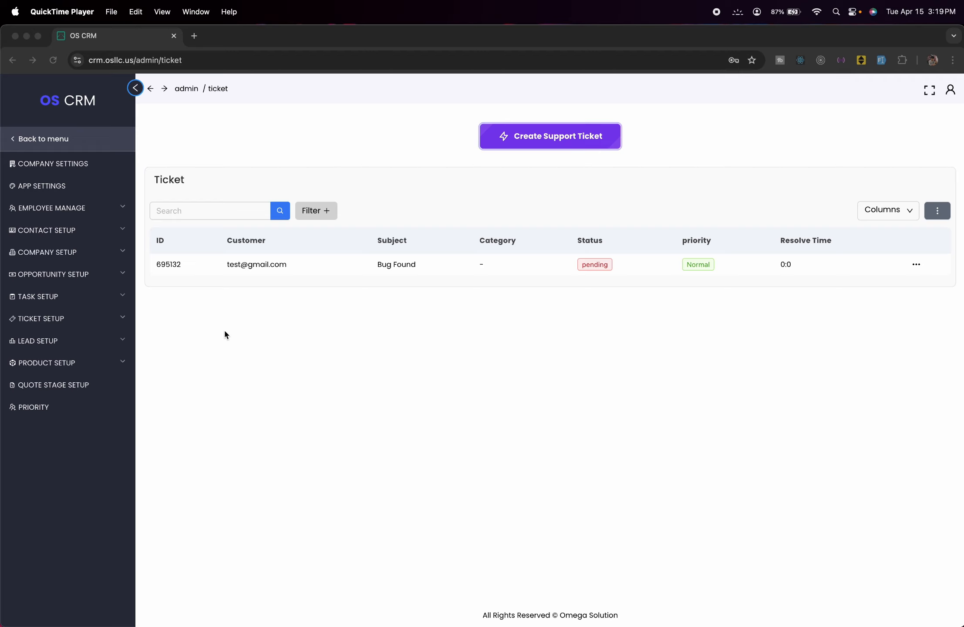
{"action": "left_click", "coordinate": [100, 172]}
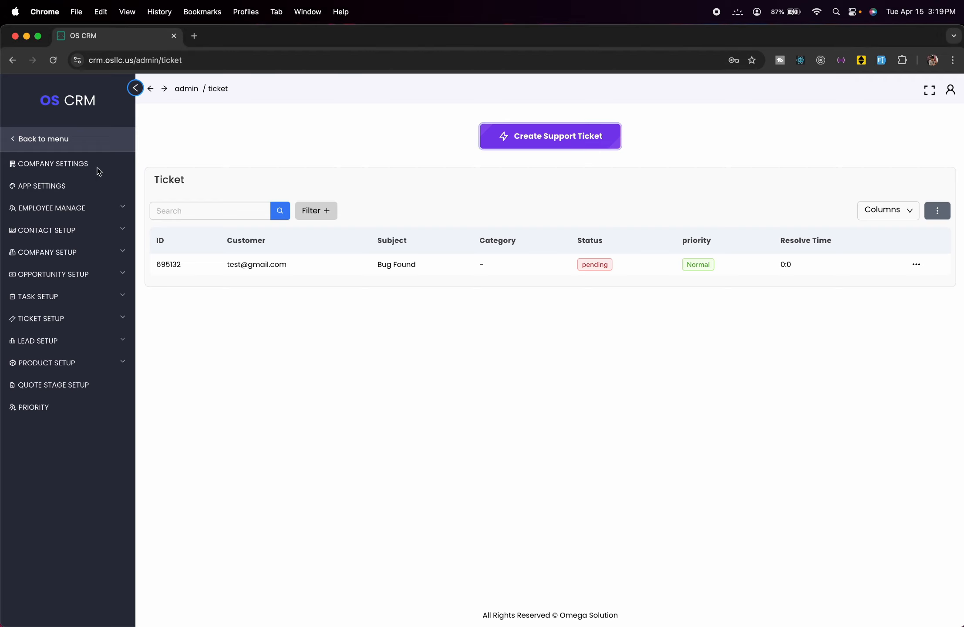
{"action": "left_click", "coordinate": [76, 171]}
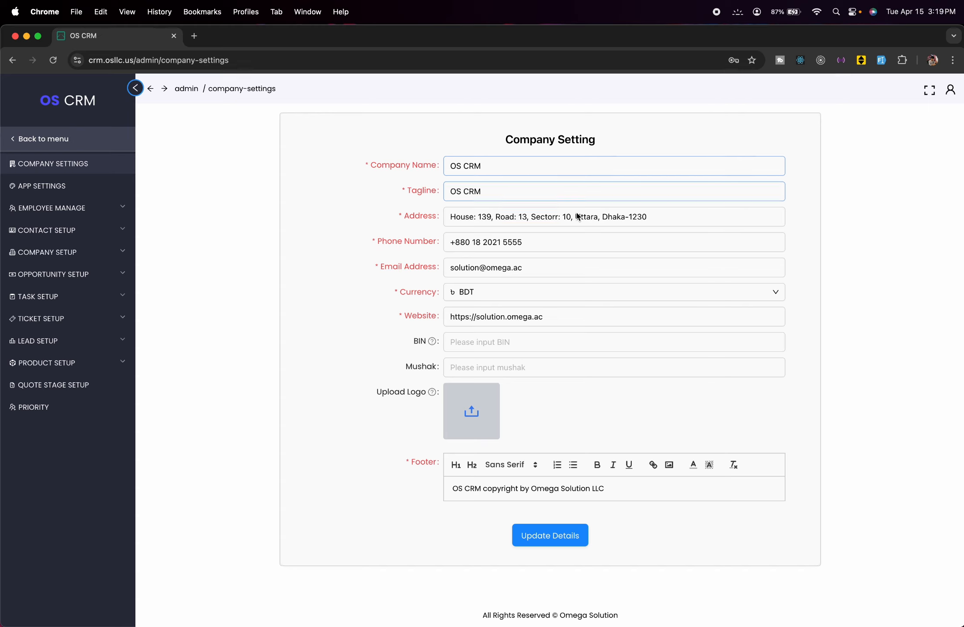
{"action": "left_click", "coordinate": [484, 421]}
{"action": "left_click", "coordinate": [124, 225]}
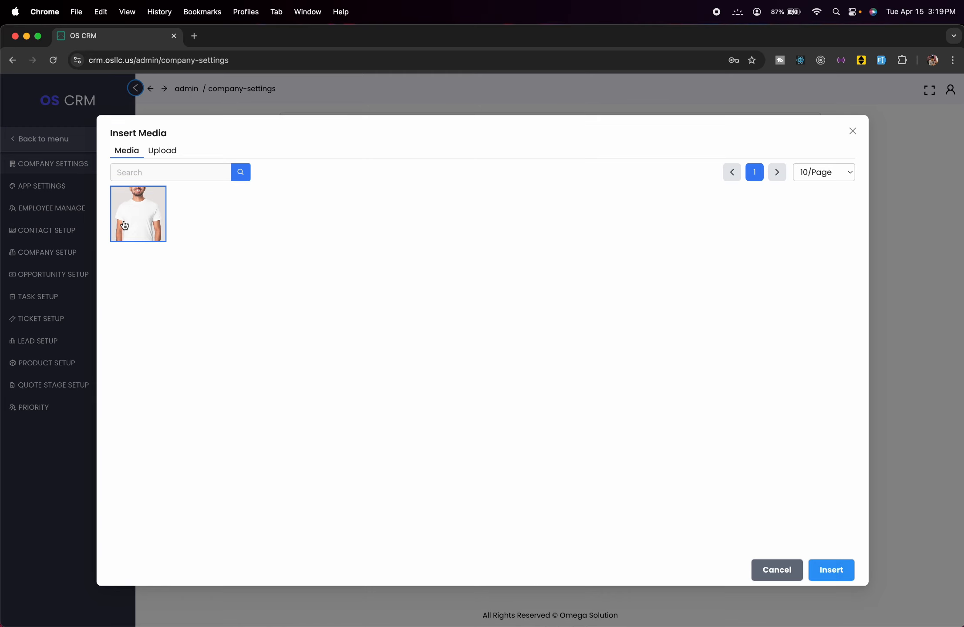
{"action": "left_click", "coordinate": [832, 570]}
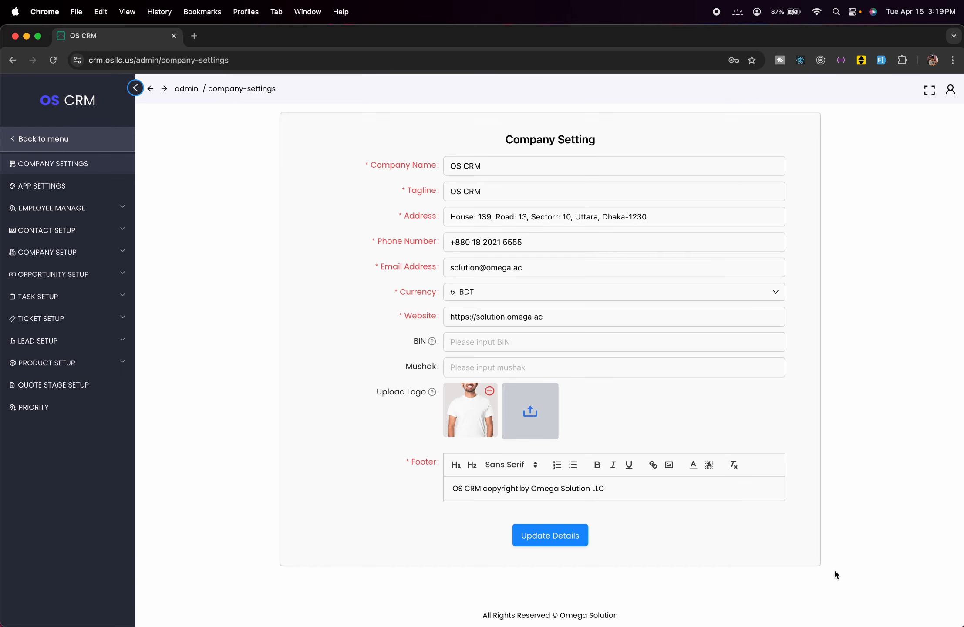
{"action": "left_click", "coordinate": [542, 534]}
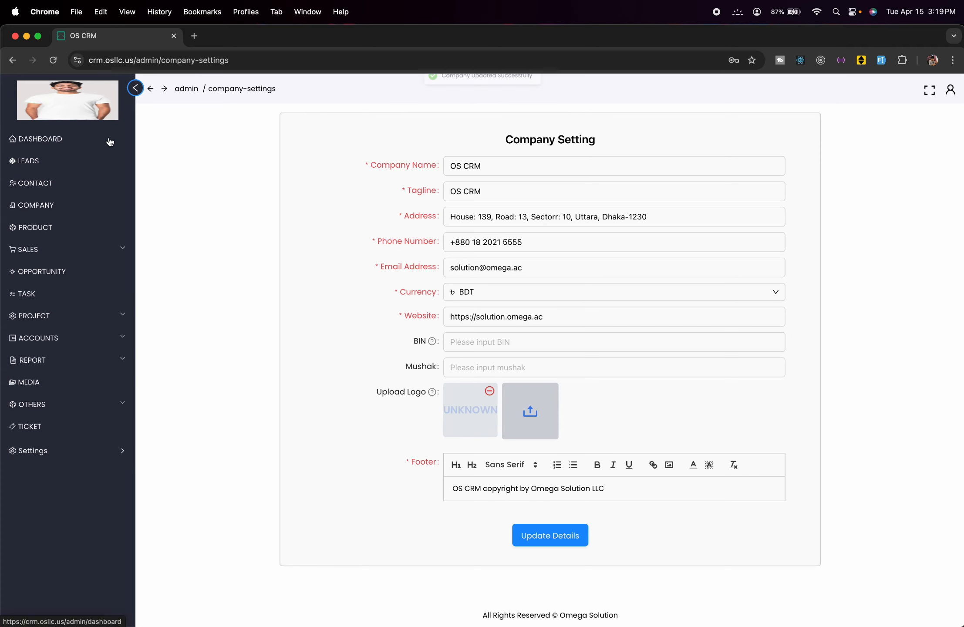
- Remove the logo and save the company settings without one
{"action": "left_click", "coordinate": [490, 392]}
{"action": "left_click", "coordinate": [540, 534]}
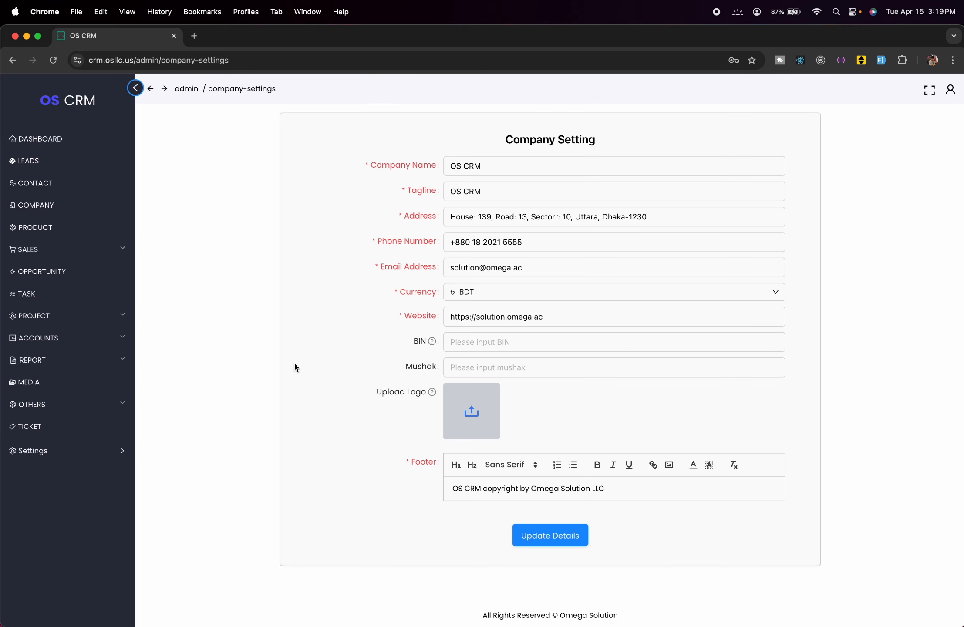
{"action": "left_click", "coordinate": [103, 451]}
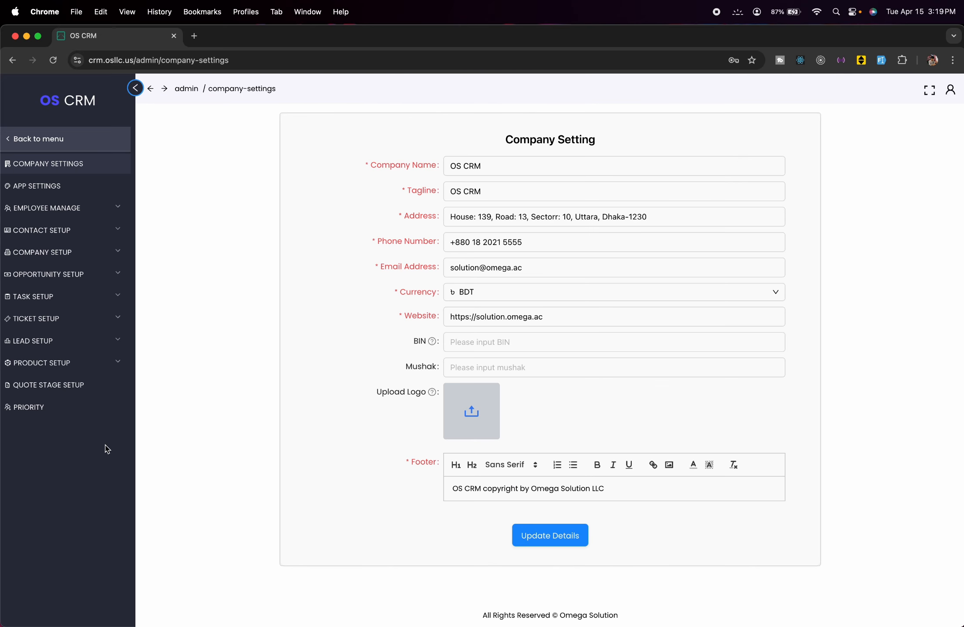
- Set Quick Link 1 to Settings and Quick Link 2 to Adjust Inventory
{"action": "left_click", "coordinate": [81, 190]}
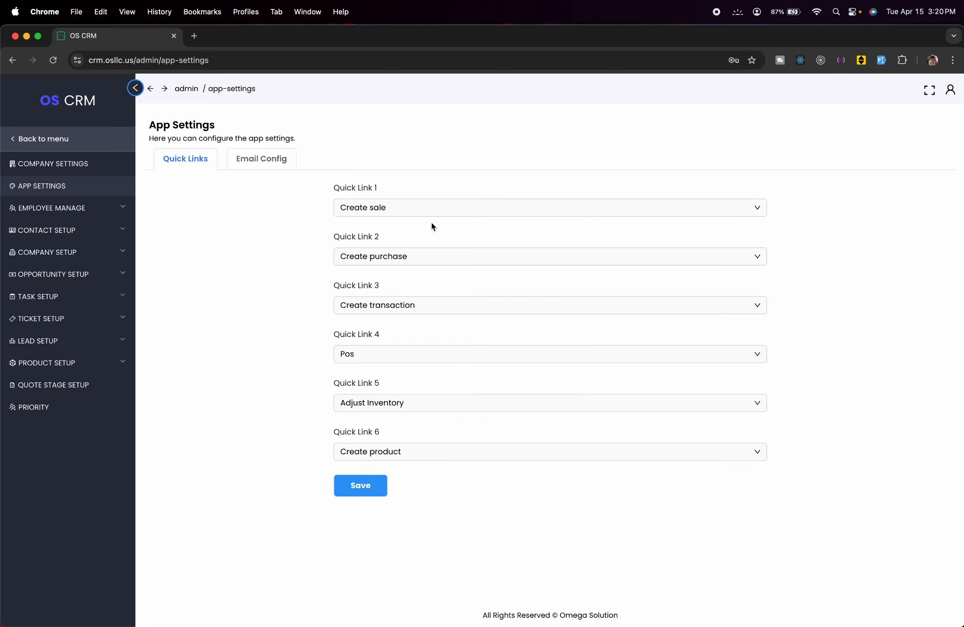
{"action": "left_click", "coordinate": [444, 218]}
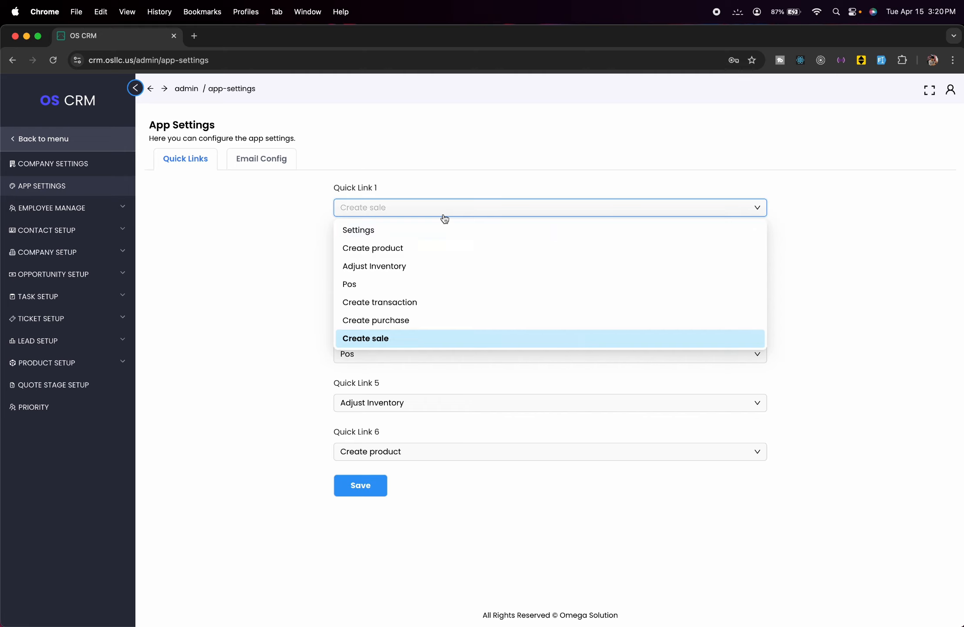
{"action": "left_click", "coordinate": [410, 231]}
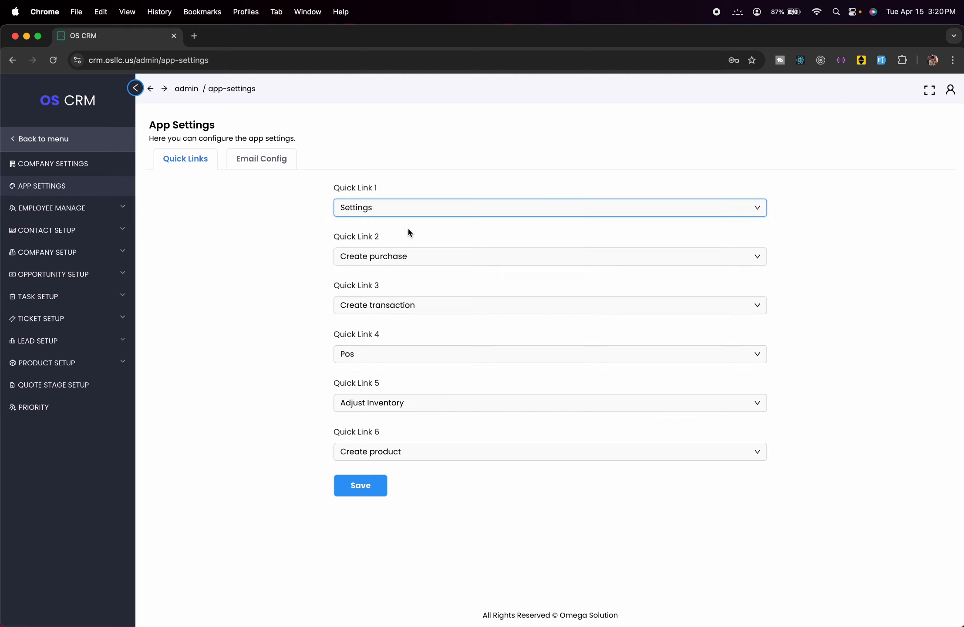
{"action": "left_click", "coordinate": [426, 263]}
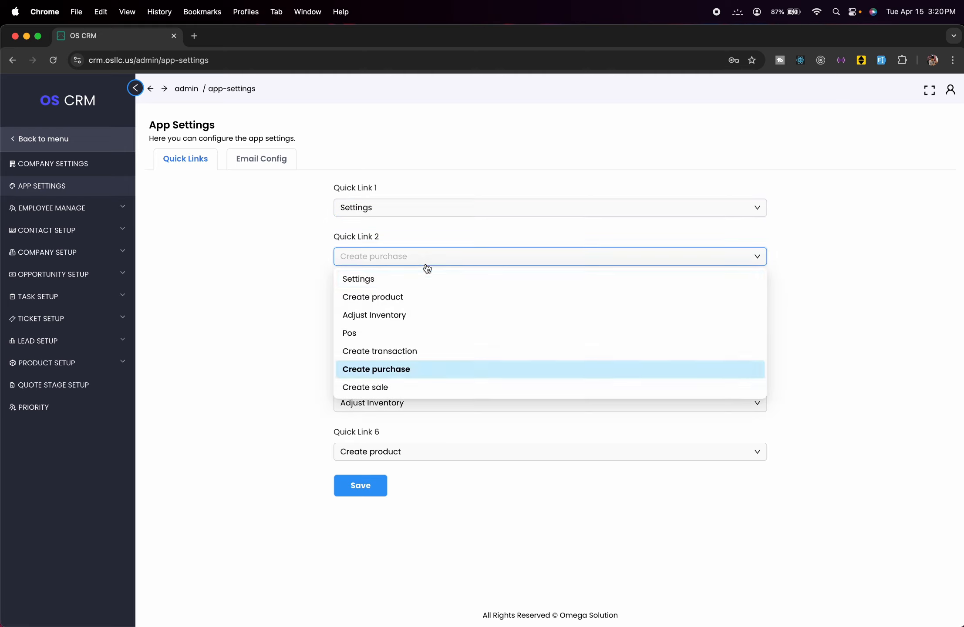
{"action": "left_click", "coordinate": [435, 313]}
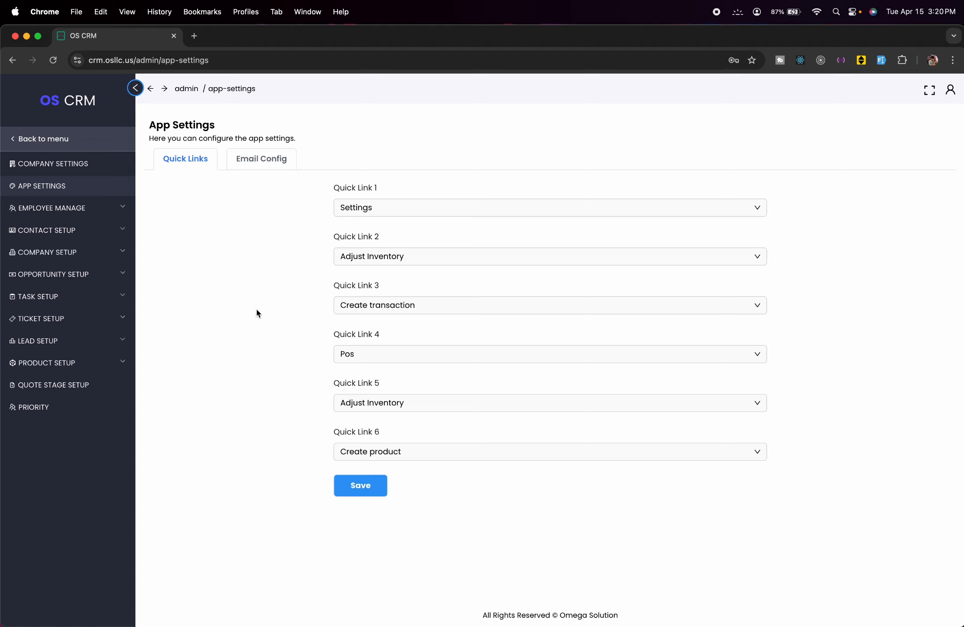
- Switch to Email Config and look at the empty name and port fields
{"action": "left_click", "coordinate": [267, 169]}
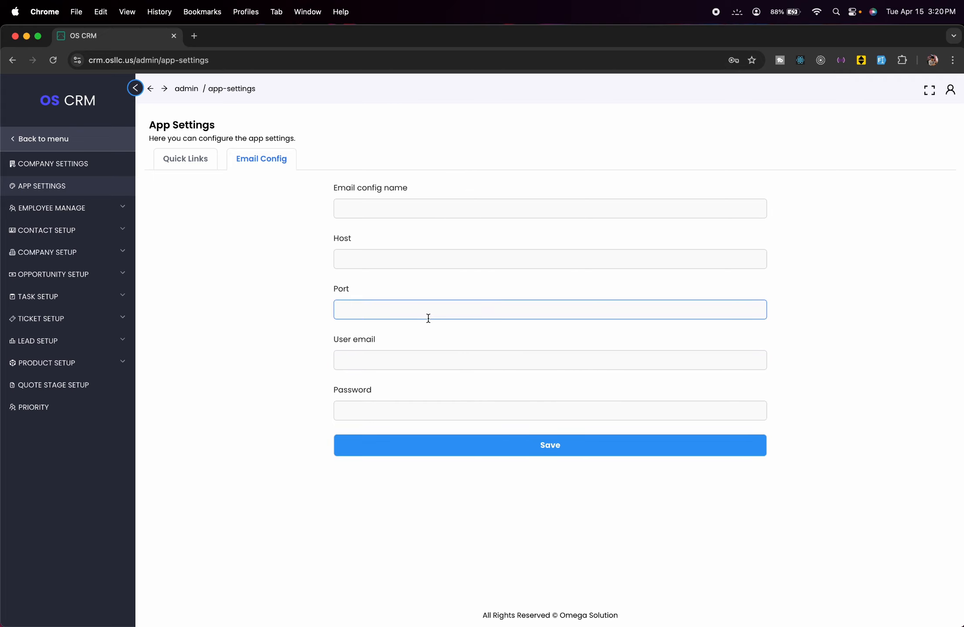
{"action": "left_click", "coordinate": [371, 215]}
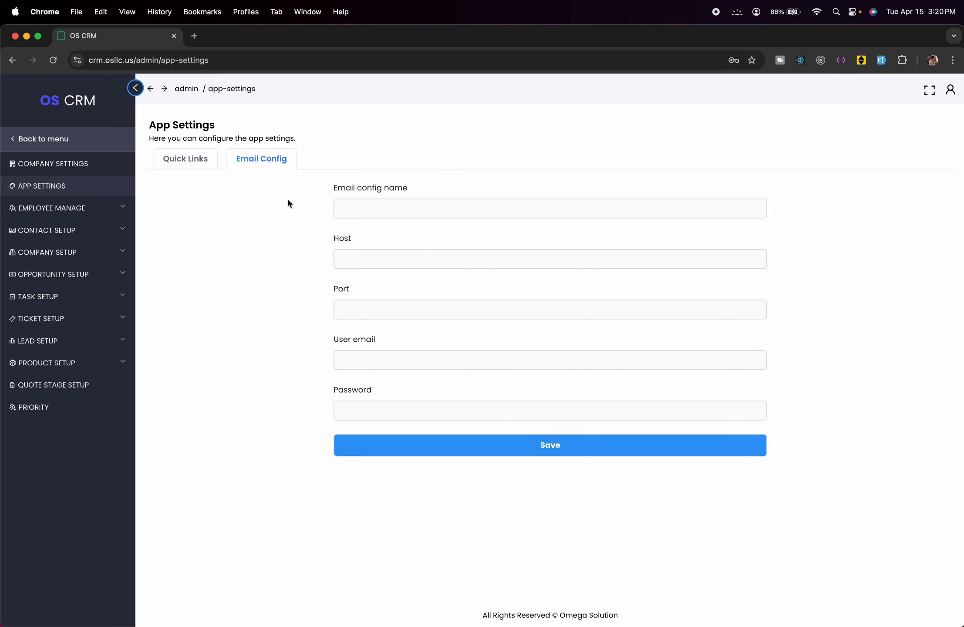
{"action": "left_click", "coordinate": [343, 295]}
- Go to the Staff List under Employee Manage and start a new staff member
{"action": "left_click", "coordinate": [87, 213]}
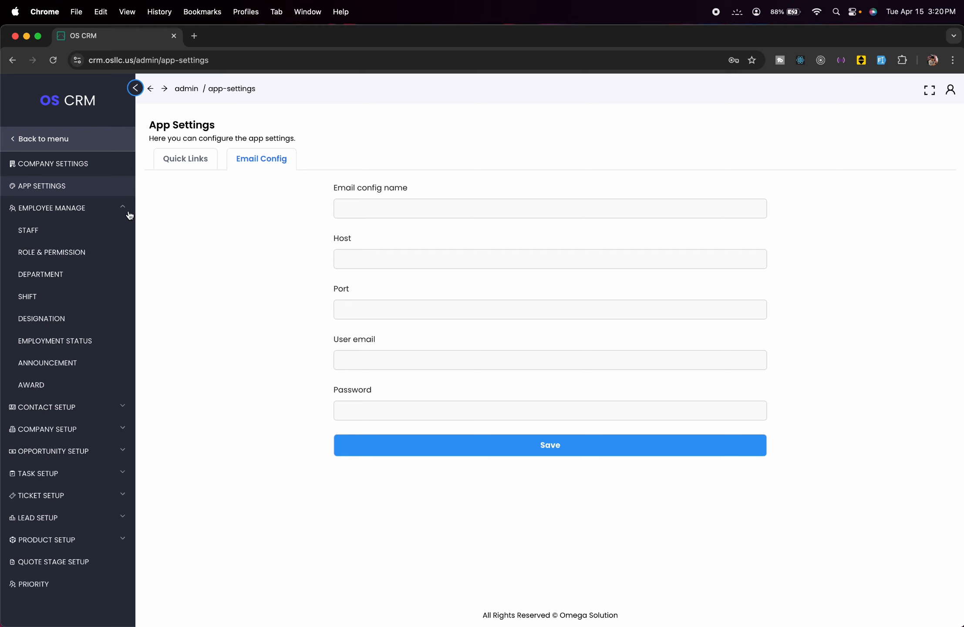
{"action": "left_click", "coordinate": [98, 231]}
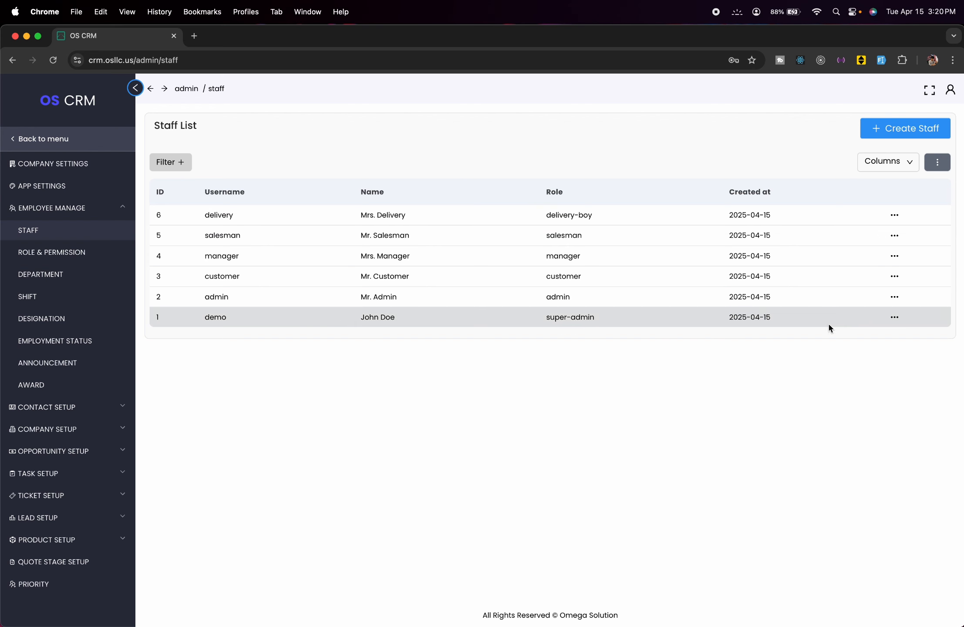
{"action": "left_click", "coordinate": [902, 127]}
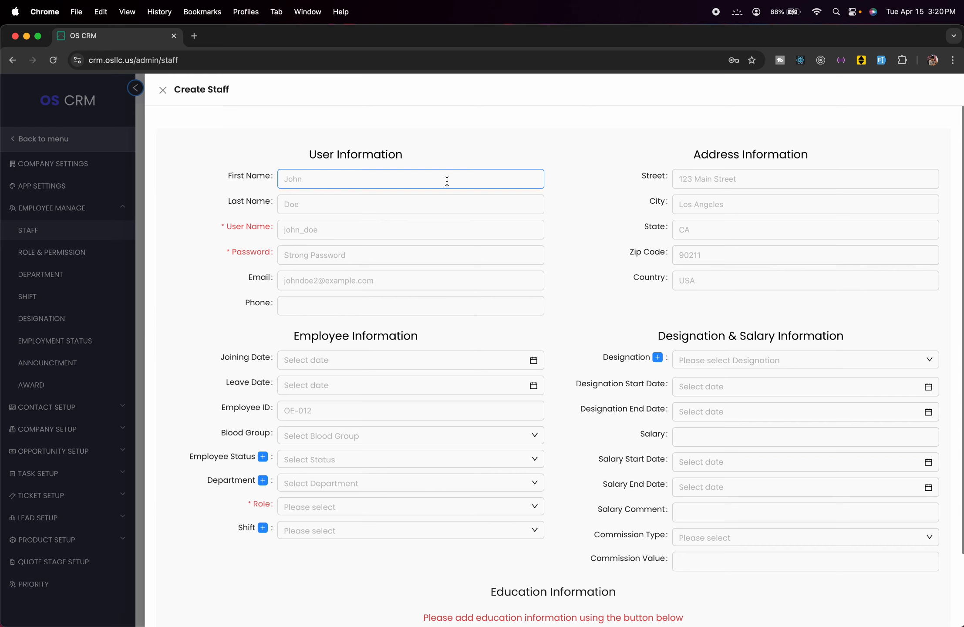
- Look over the Create Staff fields, from user name and password down to leave date
{"action": "scroll", "coordinate": [508, 230], "scroll_direction": "down", "scroll_amount": 2}
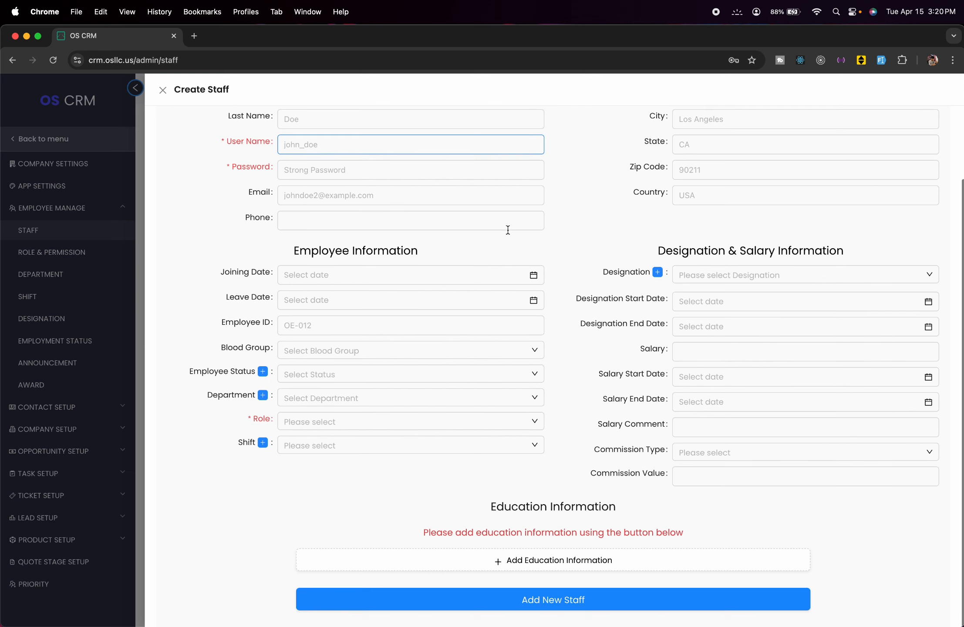
{"action": "left_click", "coordinate": [508, 227]}
{"action": "scroll", "coordinate": [507, 227], "scroll_direction": "up", "scroll_amount": 3}
{"action": "left_click", "coordinate": [508, 229]}
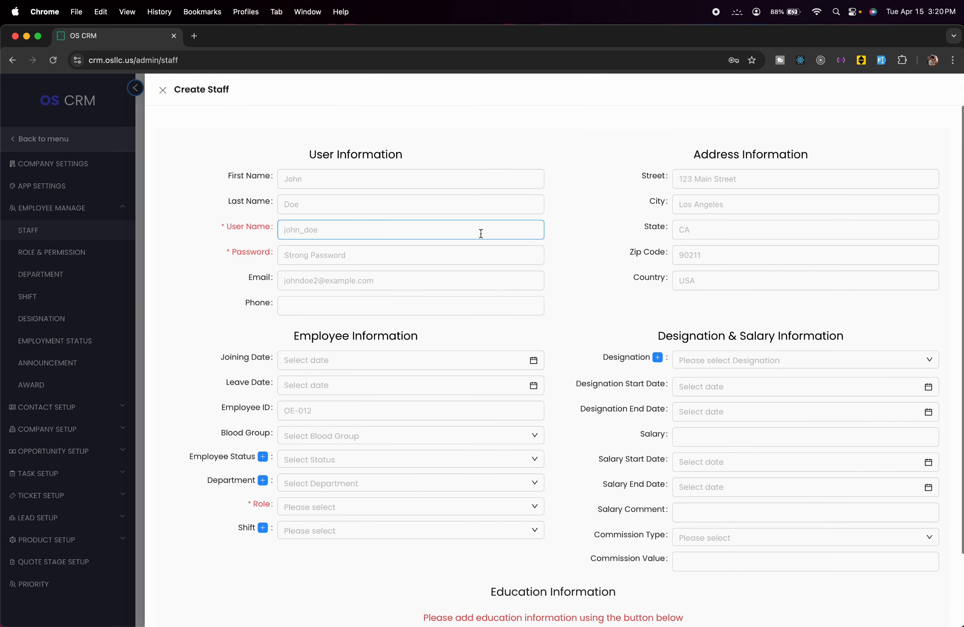
{"action": "left_click", "coordinate": [261, 255]}
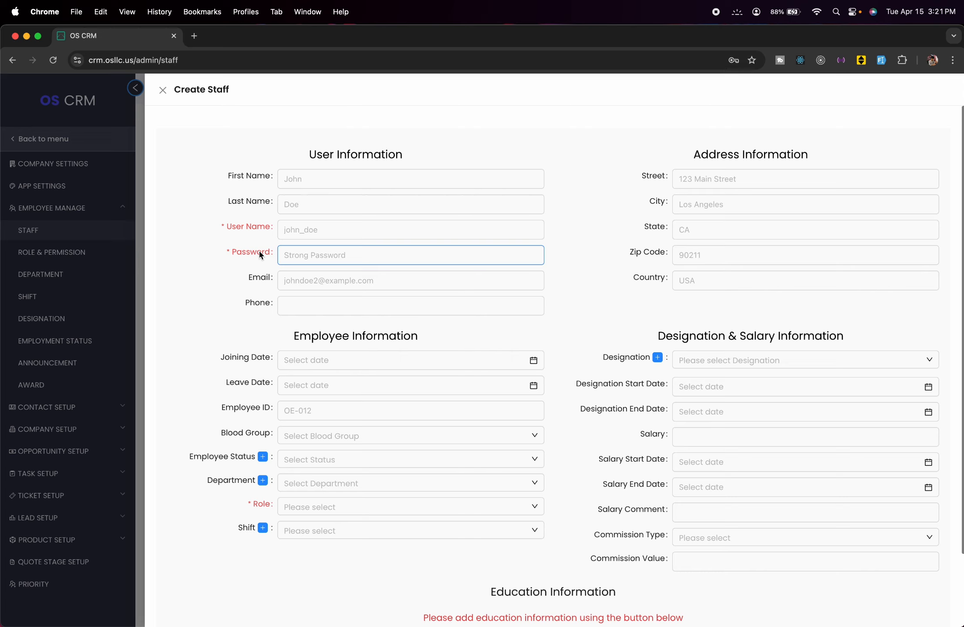
{"action": "left_click", "coordinate": [251, 236]}
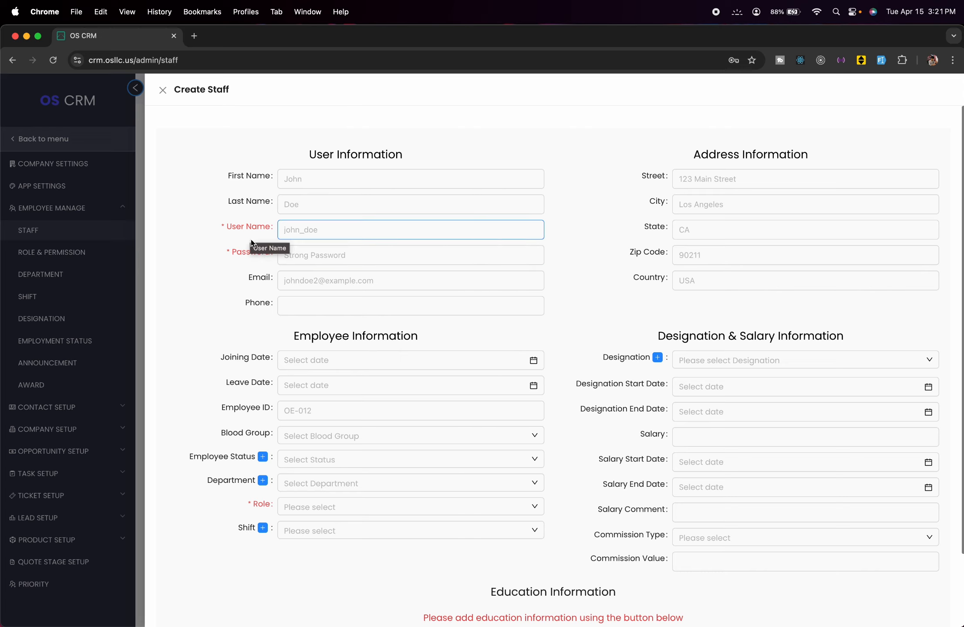
{"action": "left_click", "coordinate": [251, 260]}
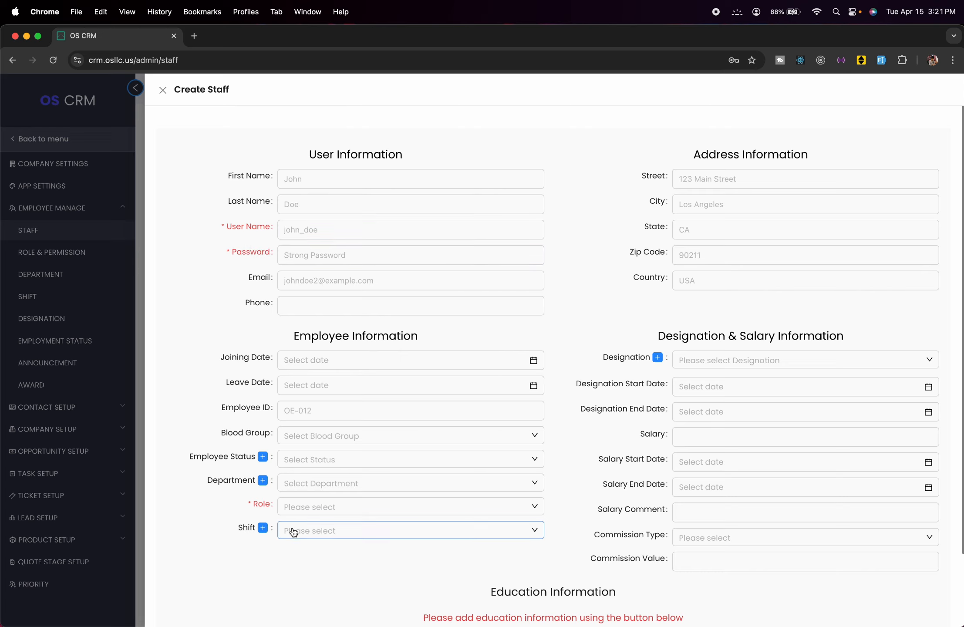
{"action": "left_click", "coordinate": [360, 383]}
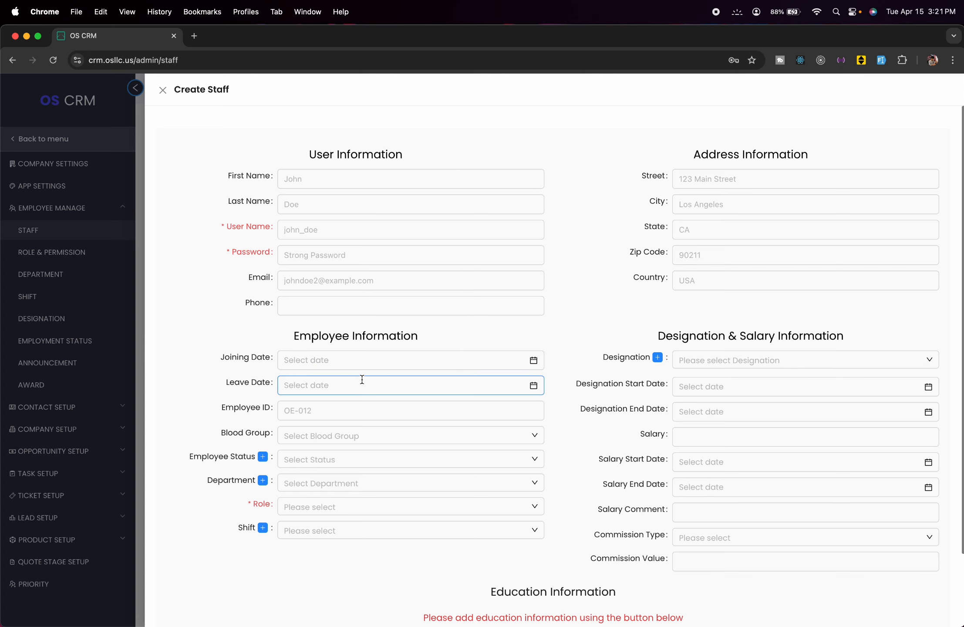
{"action": "scroll", "coordinate": [363, 383], "scroll_direction": "down", "scroll_amount": 3}
{"action": "scroll", "coordinate": [363, 384], "scroll_direction": "up", "scroll_amount": 3}
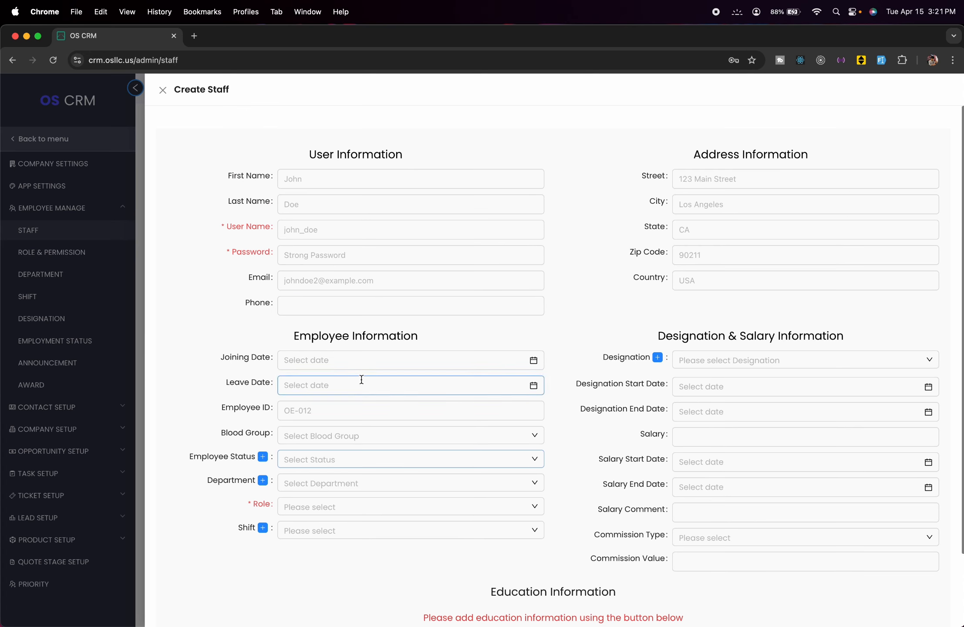
- Enter the user name 'test Staff' and a password
{"action": "left_click", "coordinate": [308, 231]}
{"action": "type", "text": "test"}
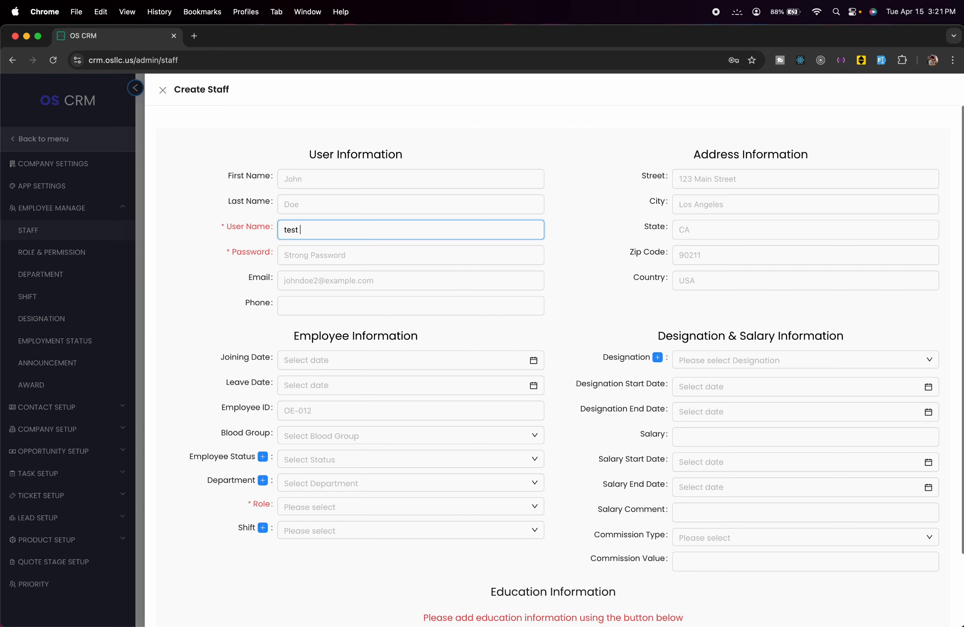
{"action": "type", "text": " Staff"}
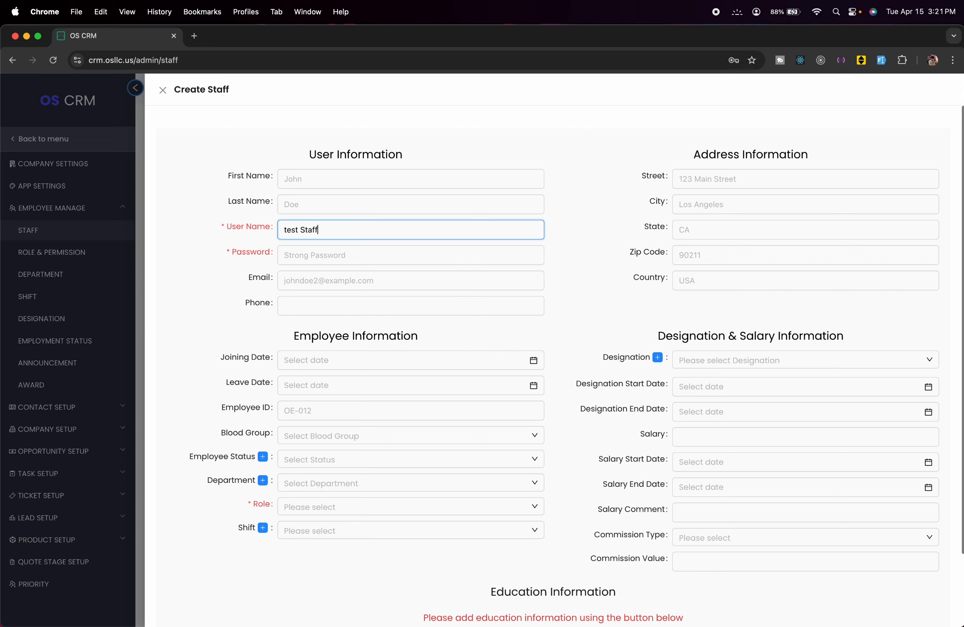
{"action": "left_click", "coordinate": [321, 255]}
{"action": "type", "text": "test123"}
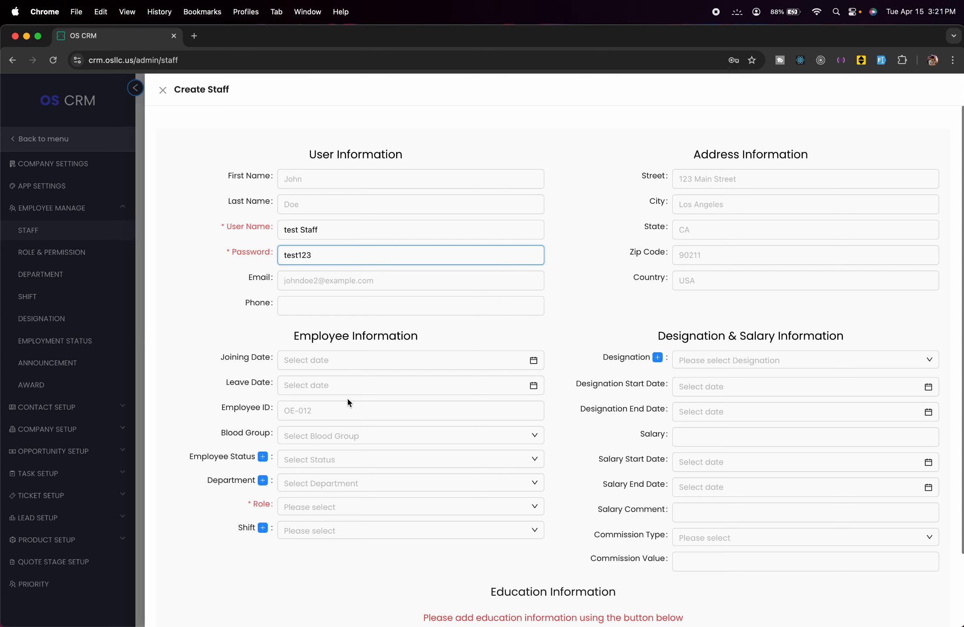
- Assign the manager role and save the new staff member
{"action": "left_click", "coordinate": [364, 510]}
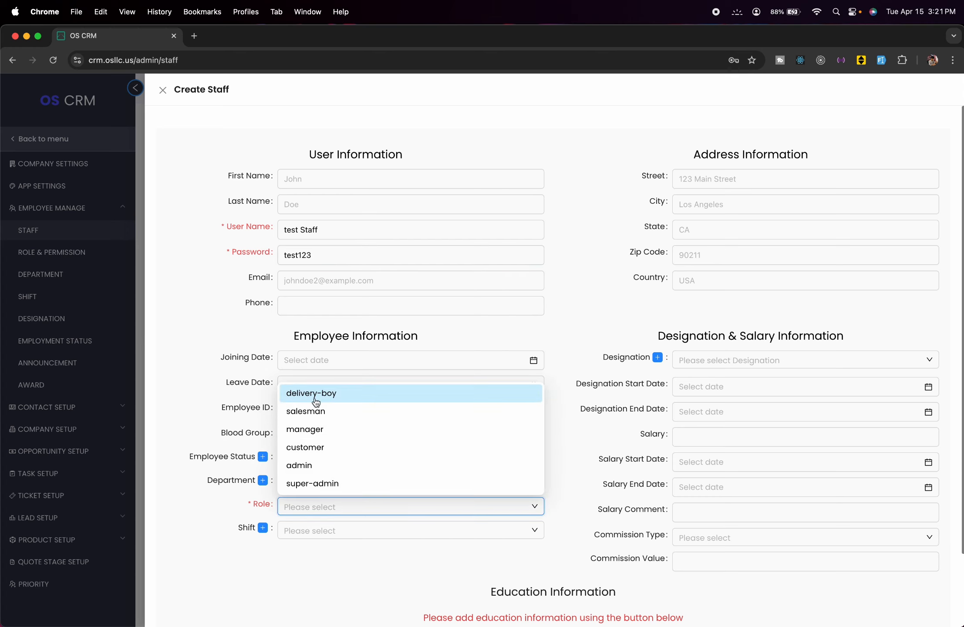
{"action": "left_click", "coordinate": [333, 431]}
{"action": "scroll", "coordinate": [348, 418], "scroll_direction": "down", "scroll_amount": 1}
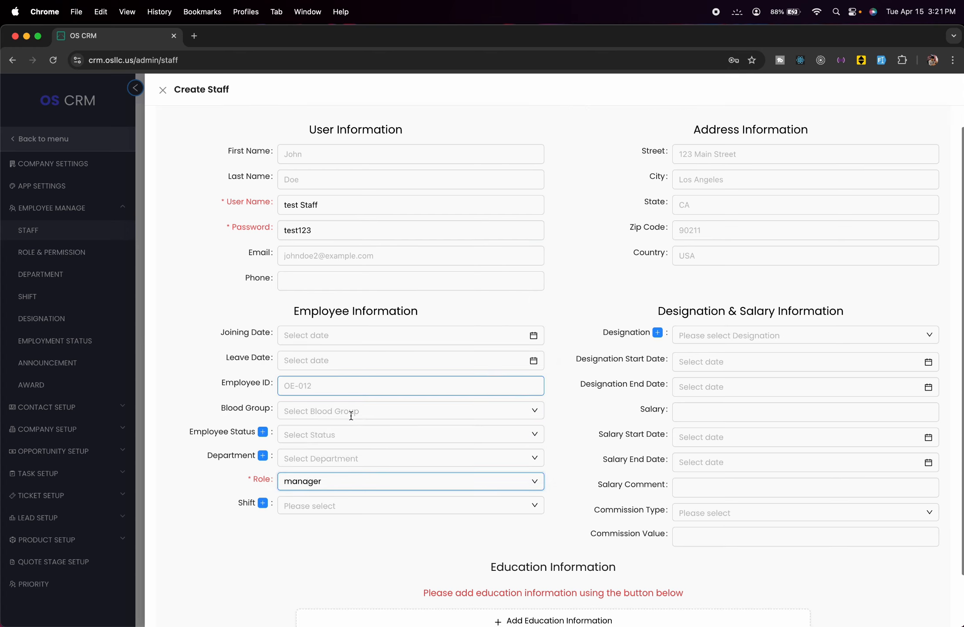
{"action": "scroll", "coordinate": [351, 416], "scroll_direction": "down", "scroll_amount": 2}
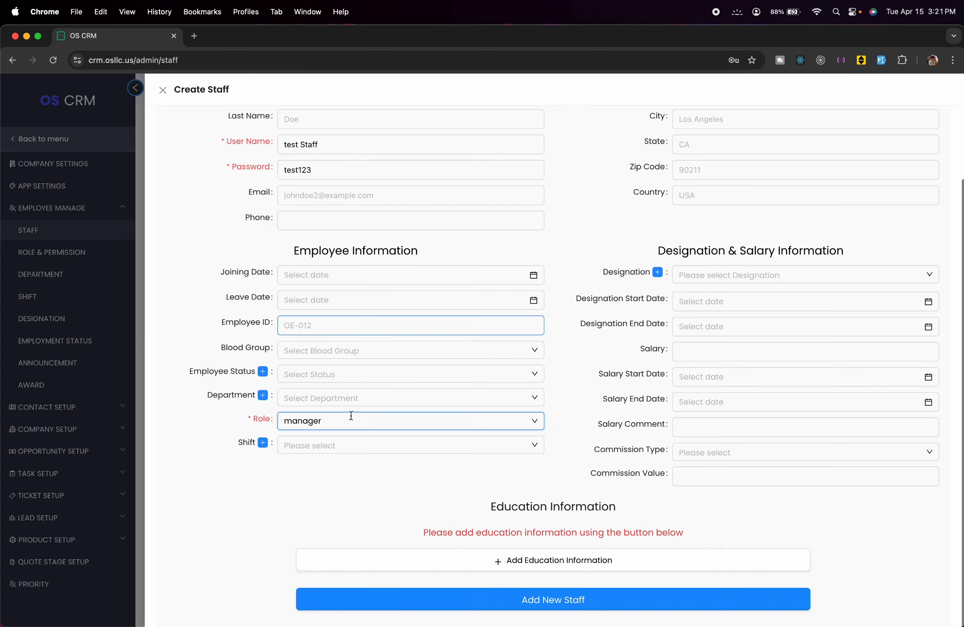
{"action": "left_click", "coordinate": [544, 600]}
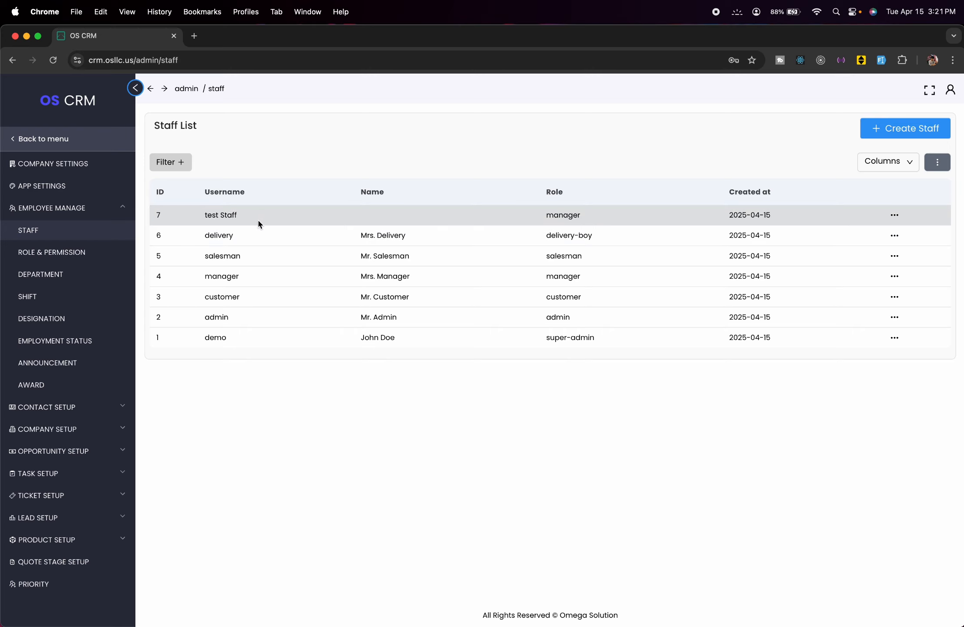
- Open the Roles list and review the super-admin role's permissions
{"action": "left_click", "coordinate": [65, 252]}
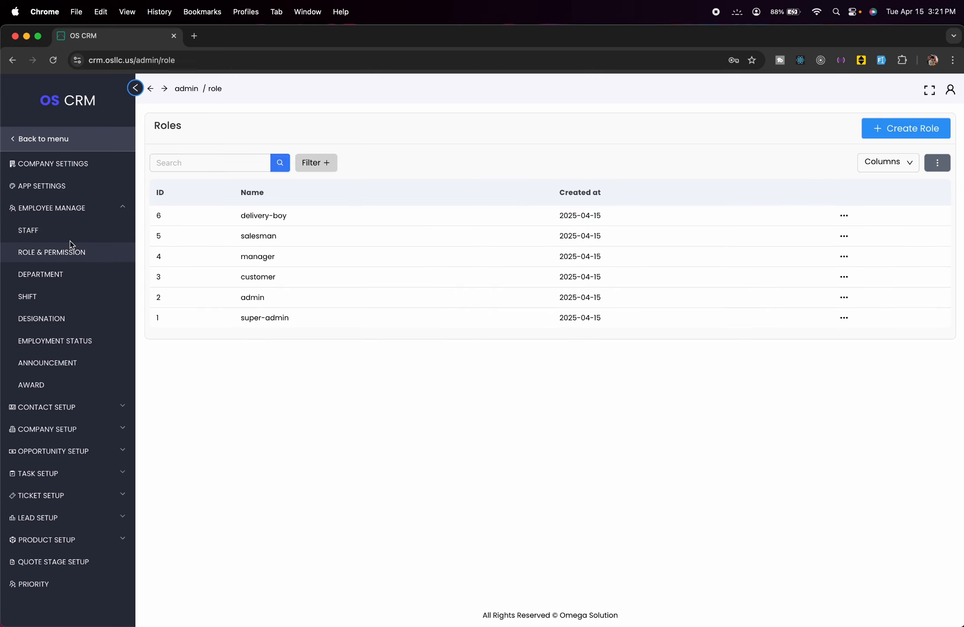
{"action": "left_click", "coordinate": [844, 318]}
{"action": "left_click", "coordinate": [817, 344]}
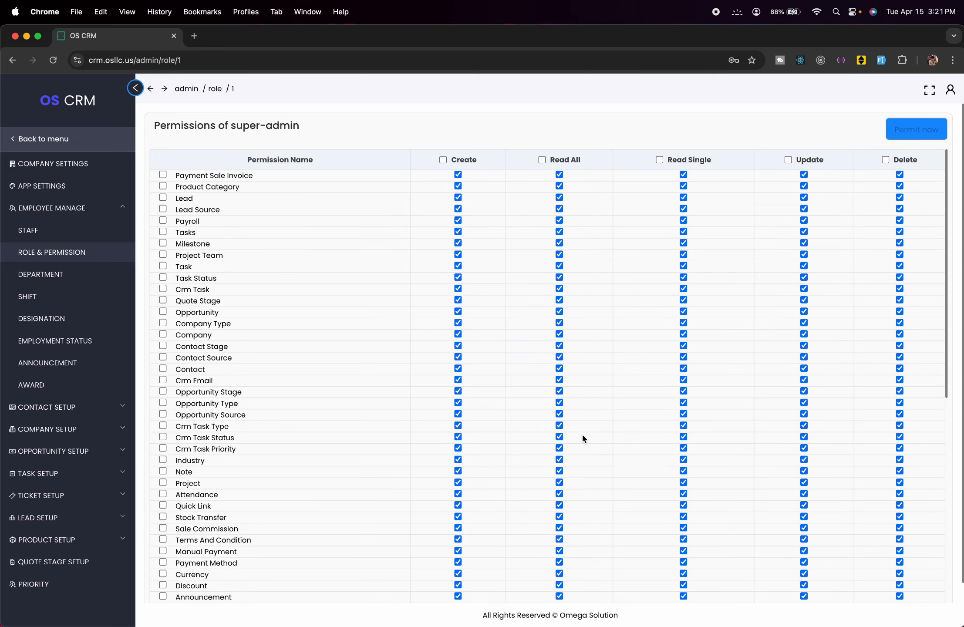
{"action": "scroll", "coordinate": [550, 413], "scroll_direction": "down", "scroll_amount": 10}
{"action": "scroll", "coordinate": [549, 413], "scroll_direction": "up", "scroll_amount": 10}
{"action": "scroll", "coordinate": [550, 412], "scroll_direction": "down", "scroll_amount": 10}
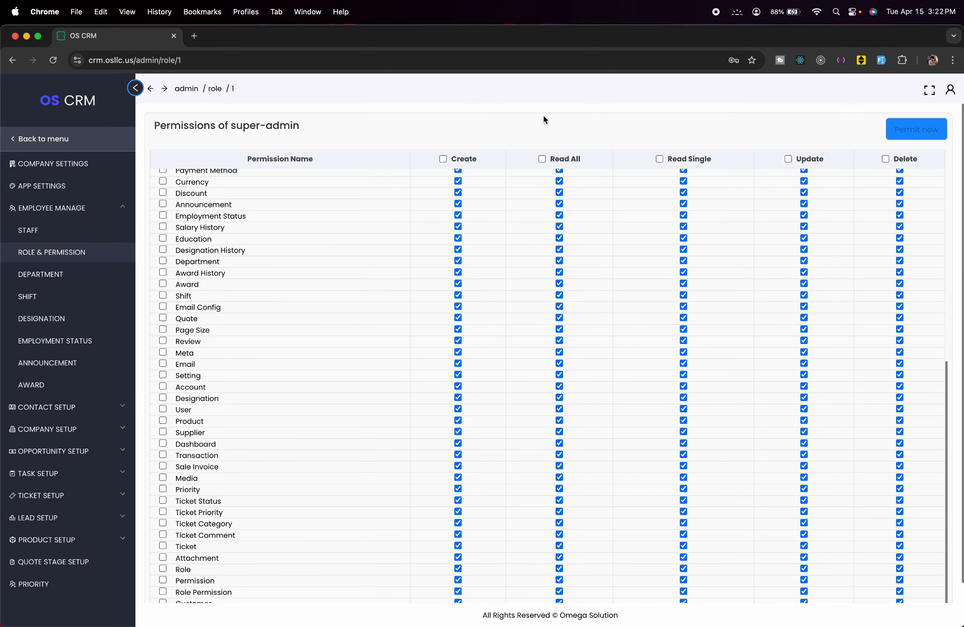
{"action": "left_click", "coordinate": [98, 258]}
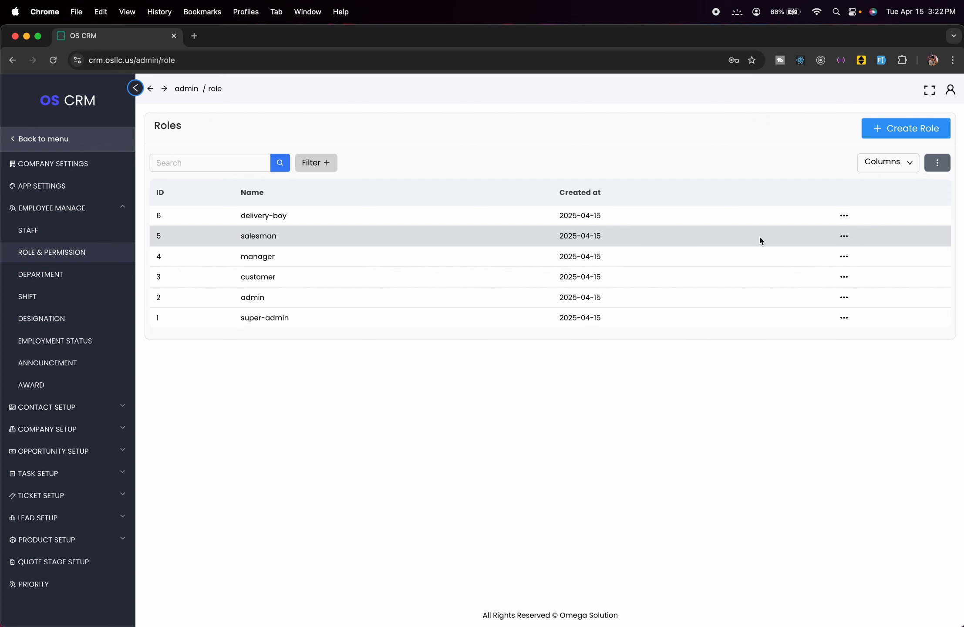
- Review the salesman role's permissions and return to the Roles list
{"action": "left_click", "coordinate": [846, 238]}
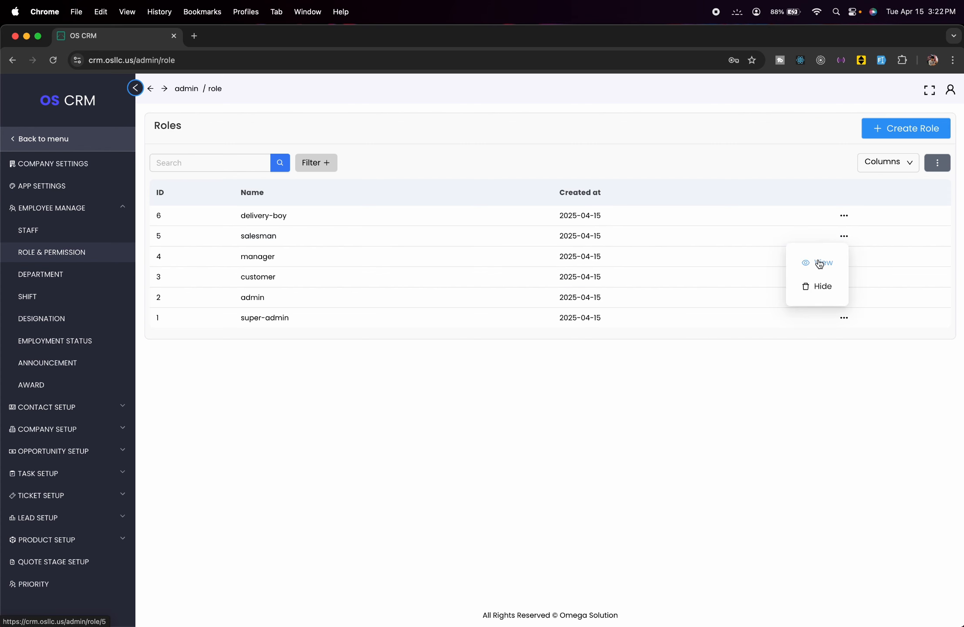
{"action": "left_click", "coordinate": [820, 260]}
{"action": "scroll", "coordinate": [615, 360], "scroll_direction": "down", "scroll_amount": 10}
{"action": "scroll", "coordinate": [616, 361], "scroll_direction": "down", "scroll_amount": 2}
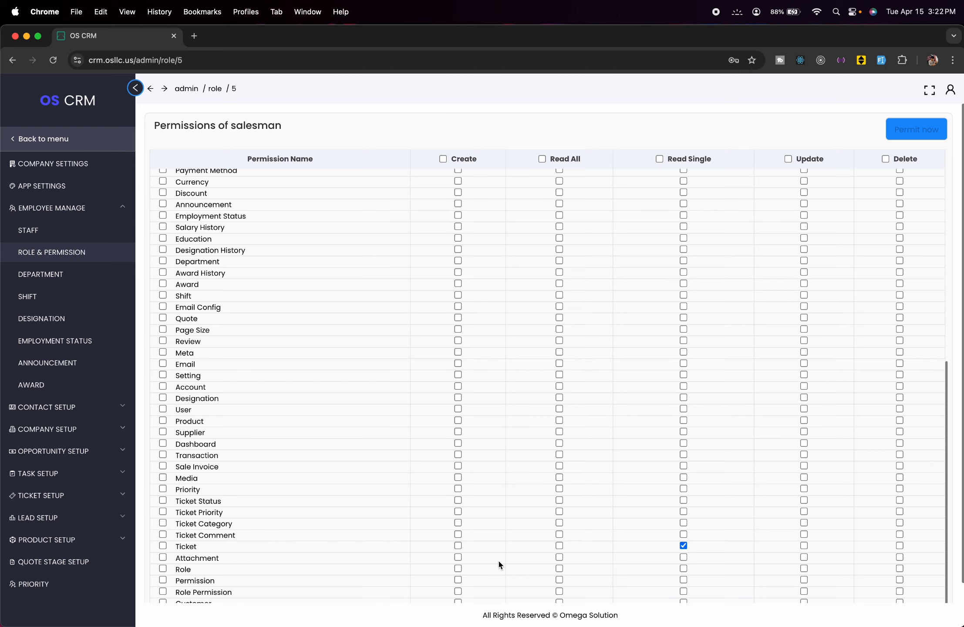
{"action": "left_click", "coordinate": [100, 260]}
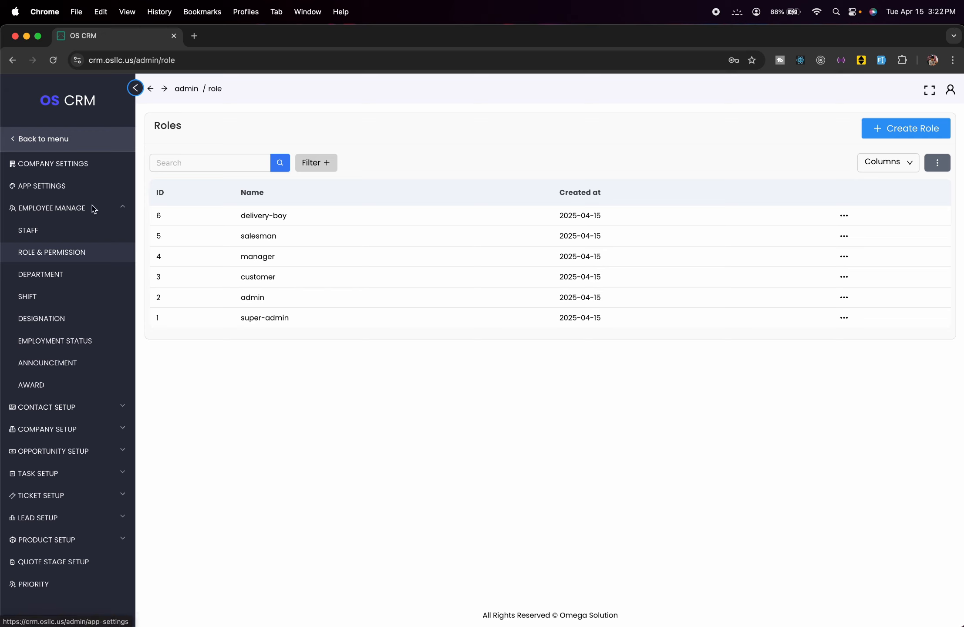
- Create a department named 'test Department' from the Departments list
{"action": "left_click", "coordinate": [68, 278]}
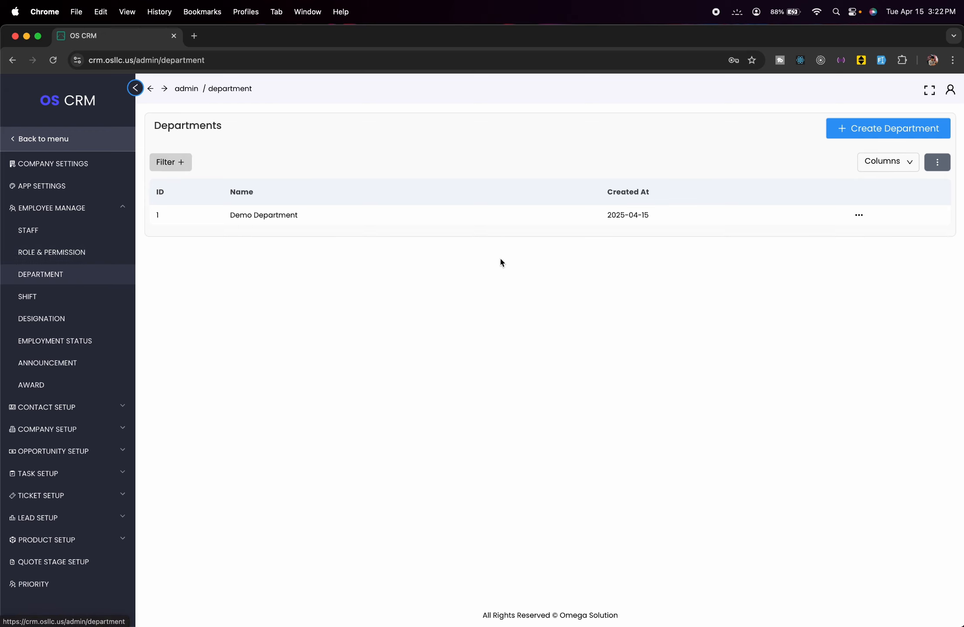
{"action": "left_click", "coordinate": [862, 131]}
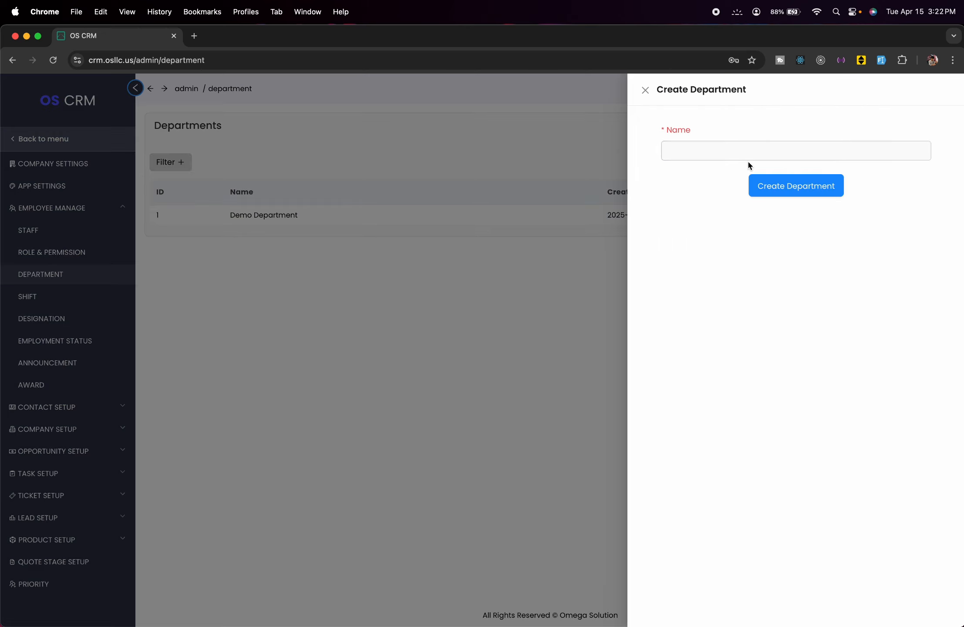
{"action": "left_click", "coordinate": [762, 151]}
{"action": "type", "text": "te"}
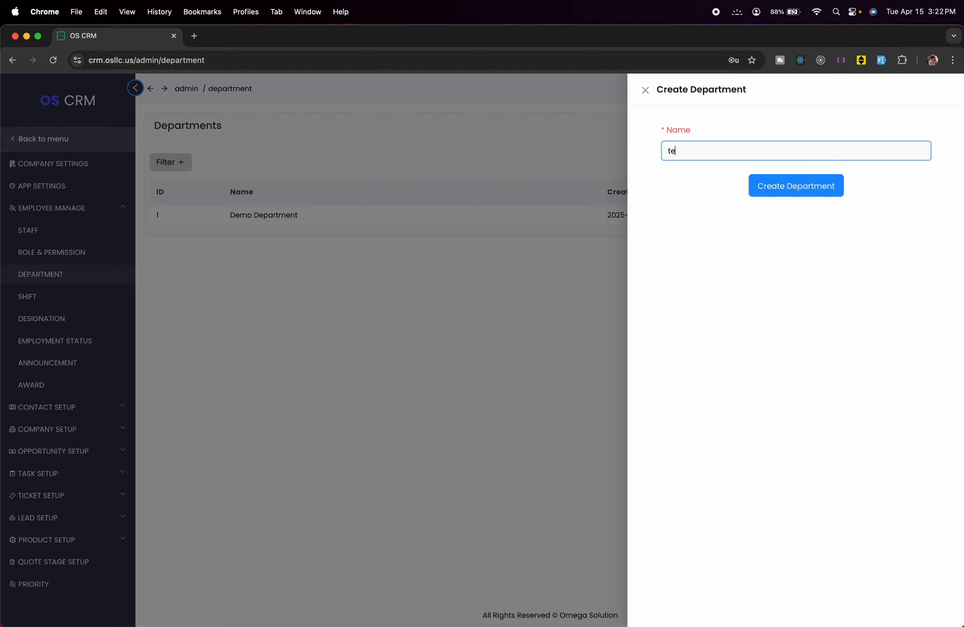
{"action": "type", "text": "st Department"}
{"action": "left_click", "coordinate": [811, 186]}
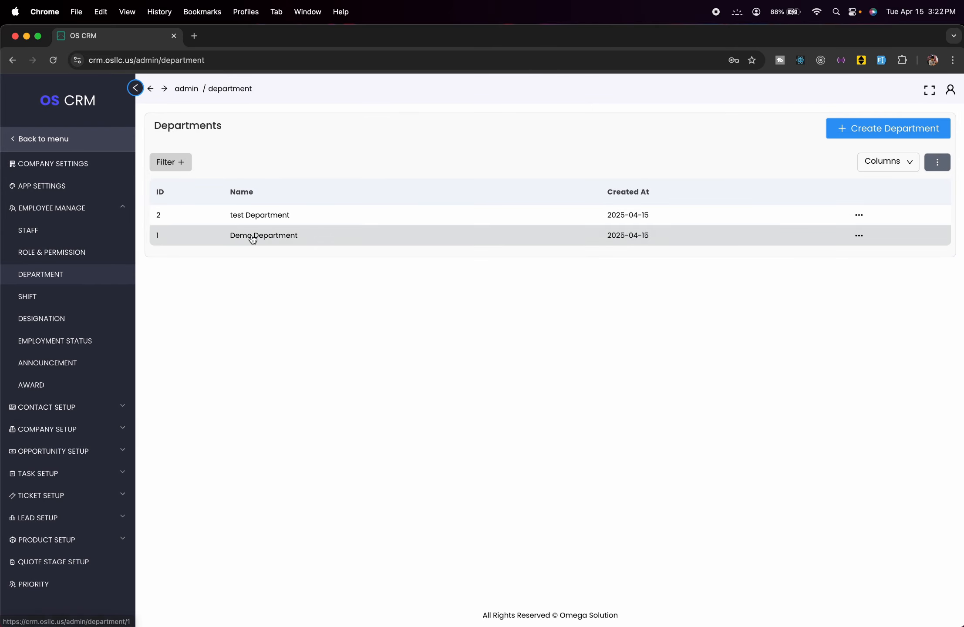
- Start a new shift and name it 'test Shift'
{"action": "left_click", "coordinate": [82, 300]}
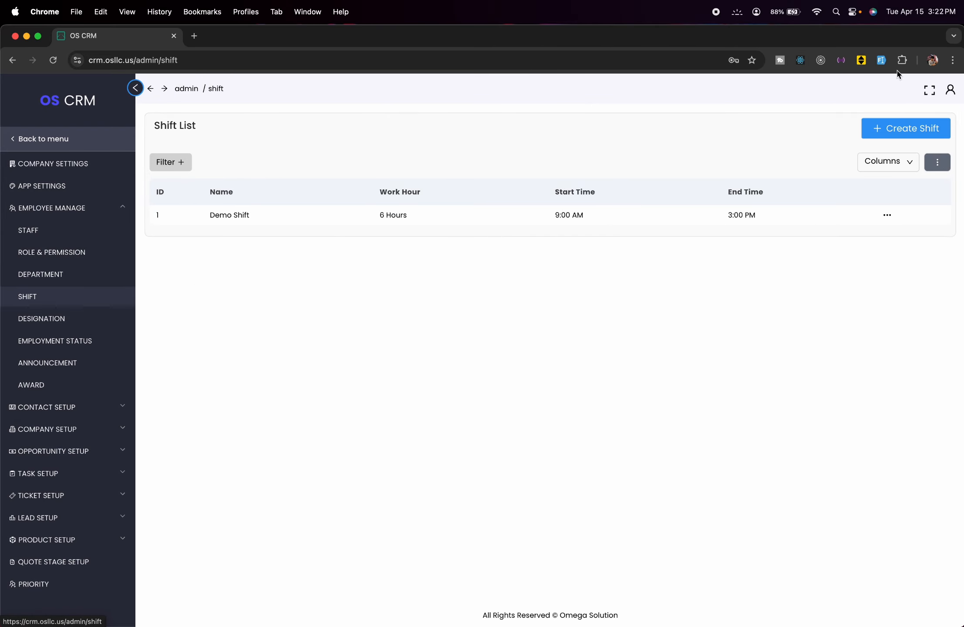
{"action": "left_click", "coordinate": [902, 139]}
{"action": "type", "text": "test "}
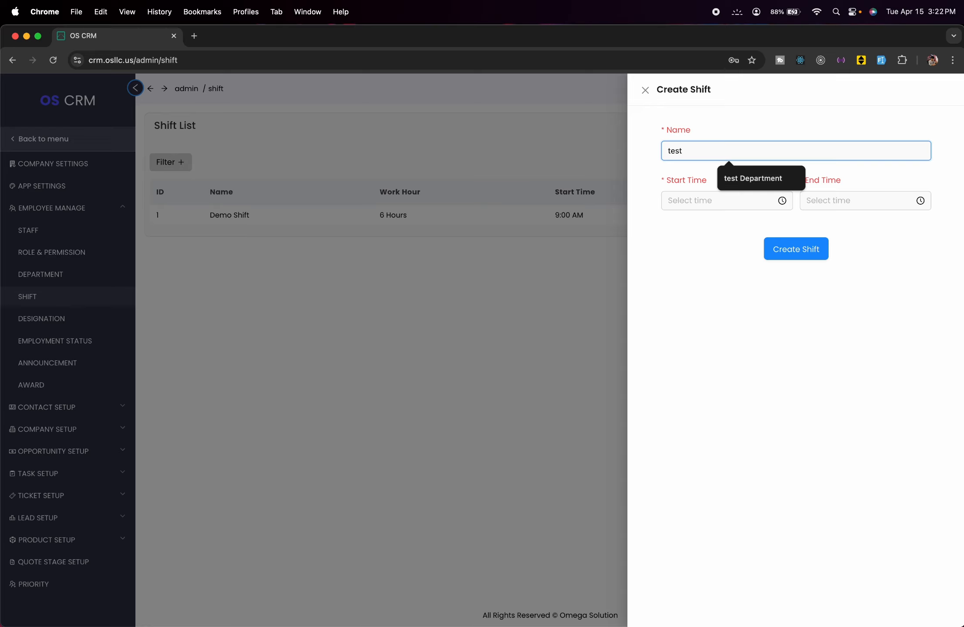
{"action": "type", "text": "Shift"}
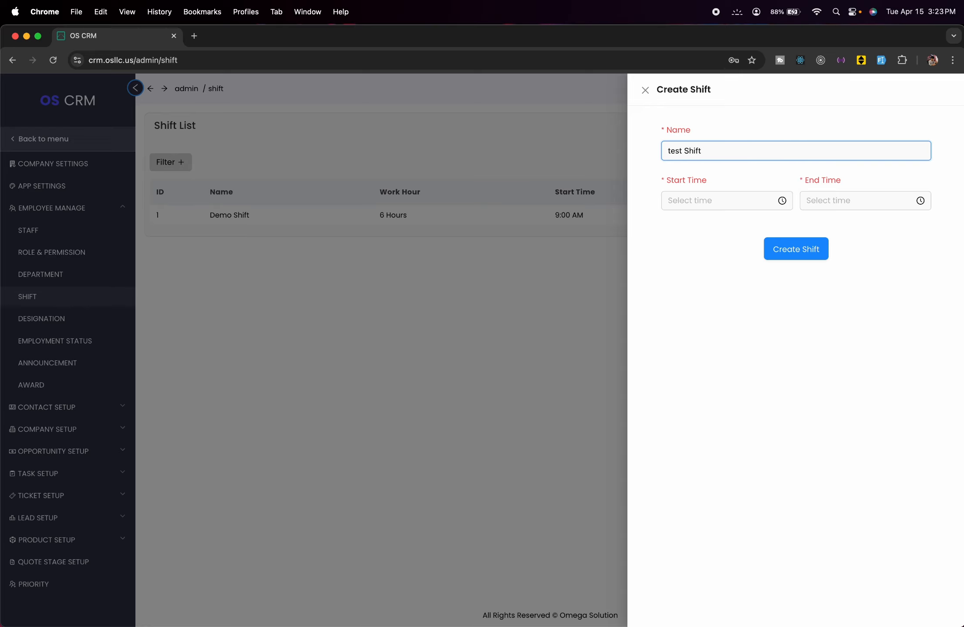
- Set the shift's start time to 08:00:00
{"action": "left_click", "coordinate": [722, 200]}
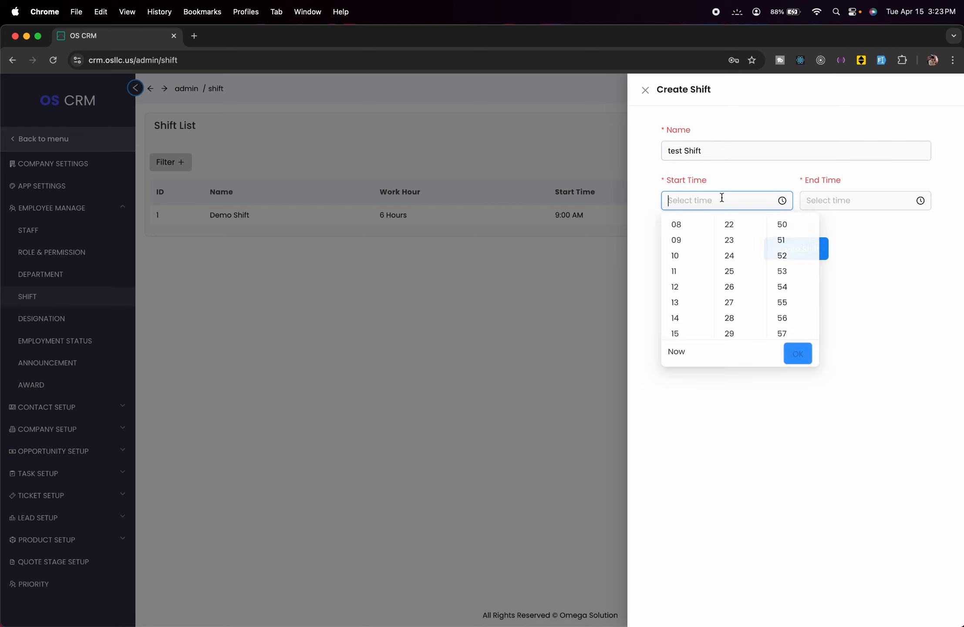
{"action": "left_click", "coordinate": [683, 224]}
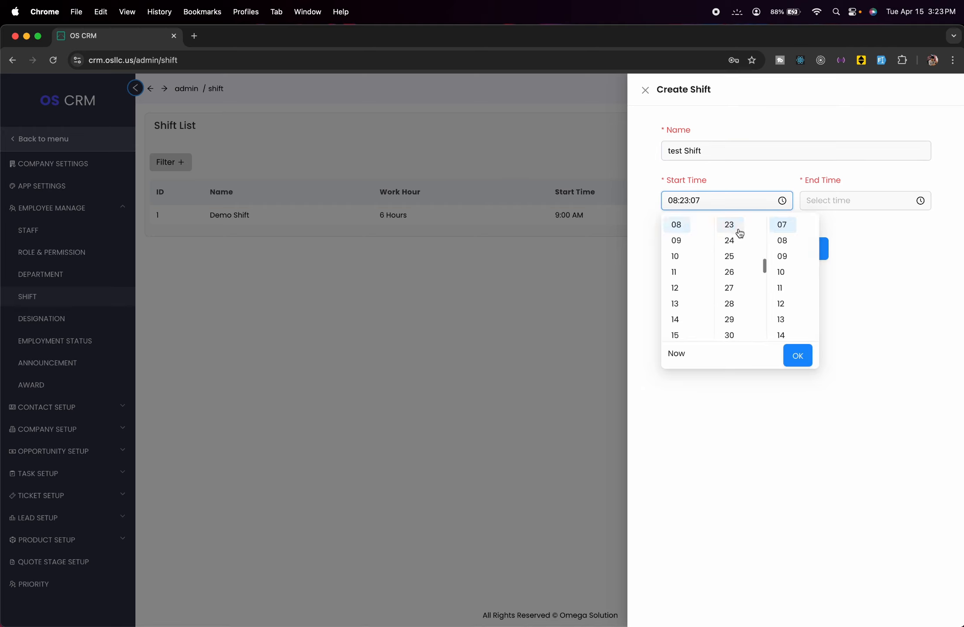
{"action": "scroll", "coordinate": [736, 233], "scroll_direction": "up", "scroll_amount": 5}
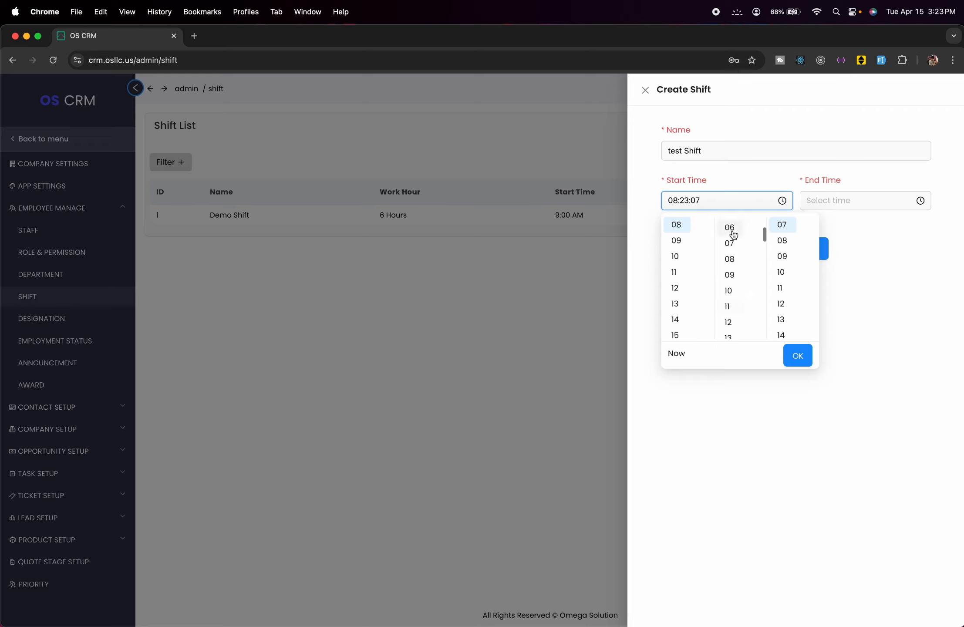
{"action": "scroll", "coordinate": [742, 267], "scroll_direction": "up", "scroll_amount": 3}
{"action": "scroll", "coordinate": [742, 267], "scroll_direction": "up", "scroll_amount": 1}
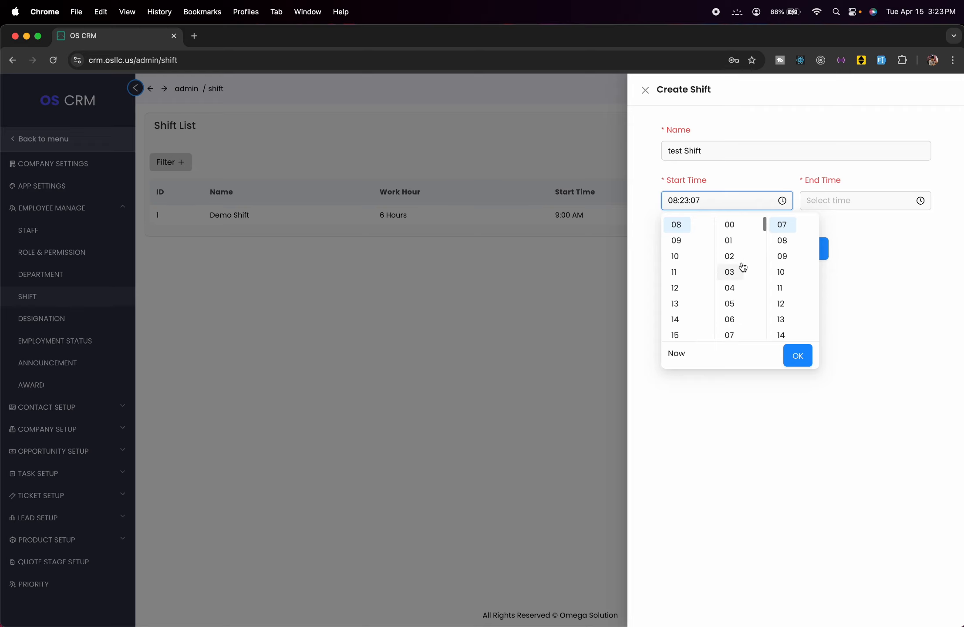
{"action": "left_click", "coordinate": [726, 231]}
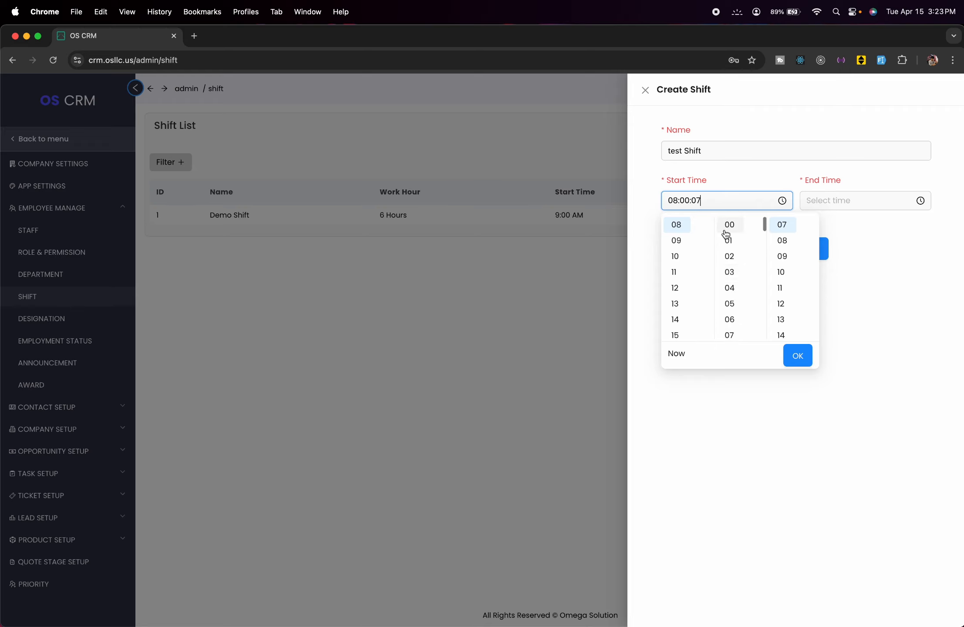
{"action": "scroll", "coordinate": [783, 252], "scroll_direction": "up", "scroll_amount": 3}
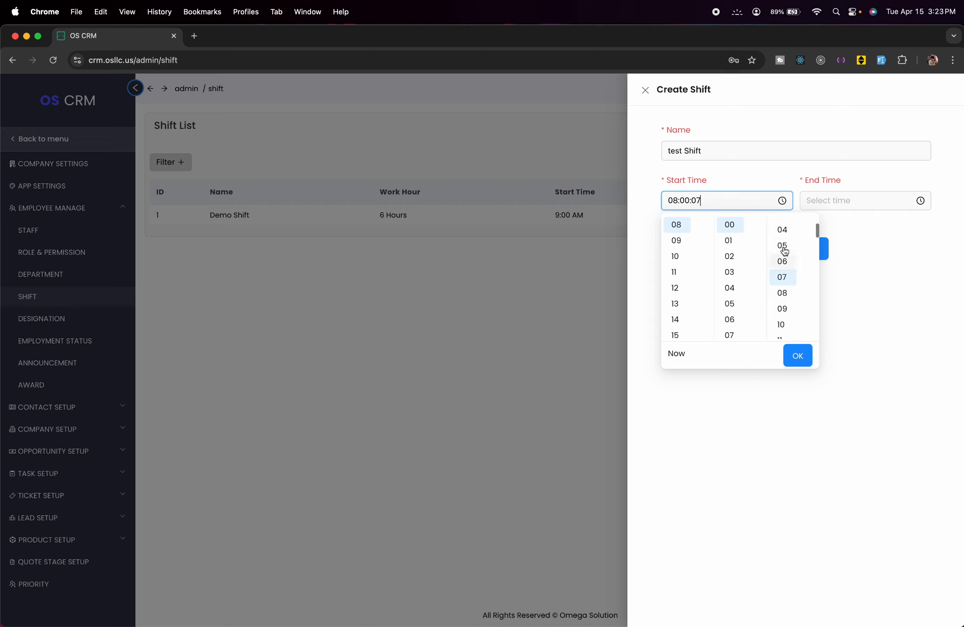
{"action": "scroll", "coordinate": [784, 252], "scroll_direction": "up", "scroll_amount": 1}
{"action": "left_click", "coordinate": [788, 225]}
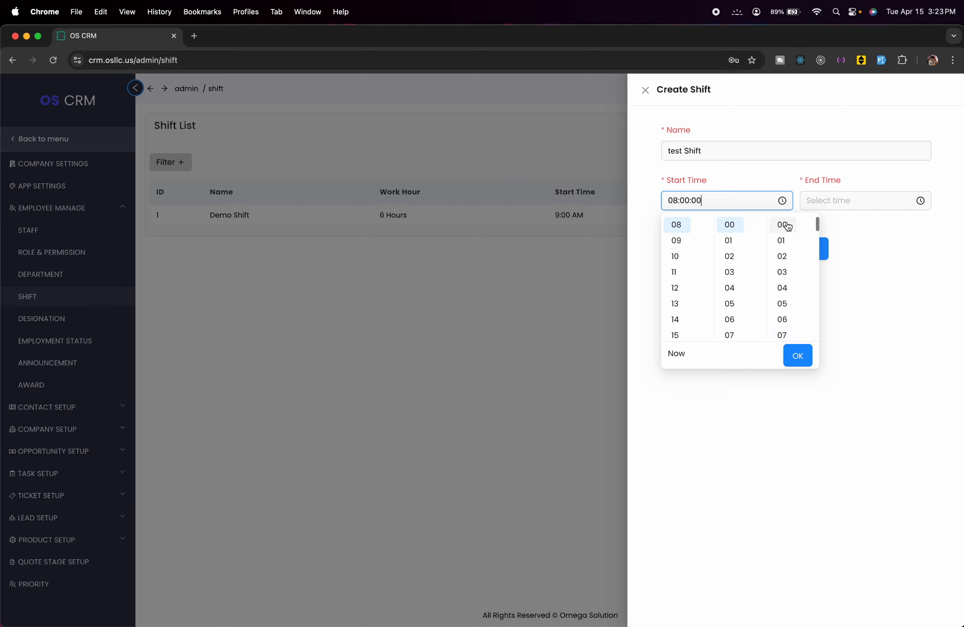
{"action": "left_click", "coordinate": [781, 172]}
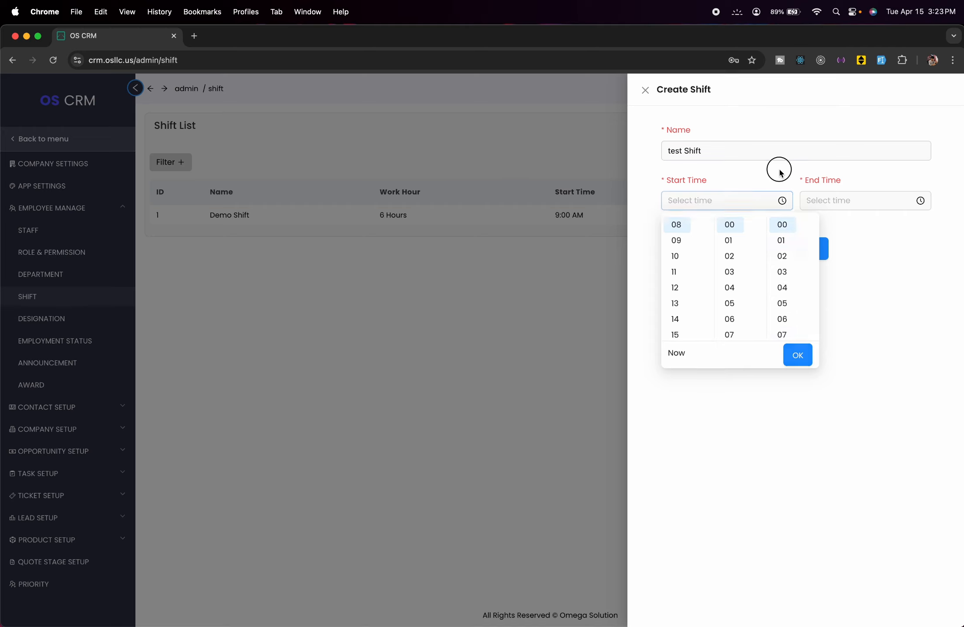
{"action": "left_click", "coordinate": [786, 201]}
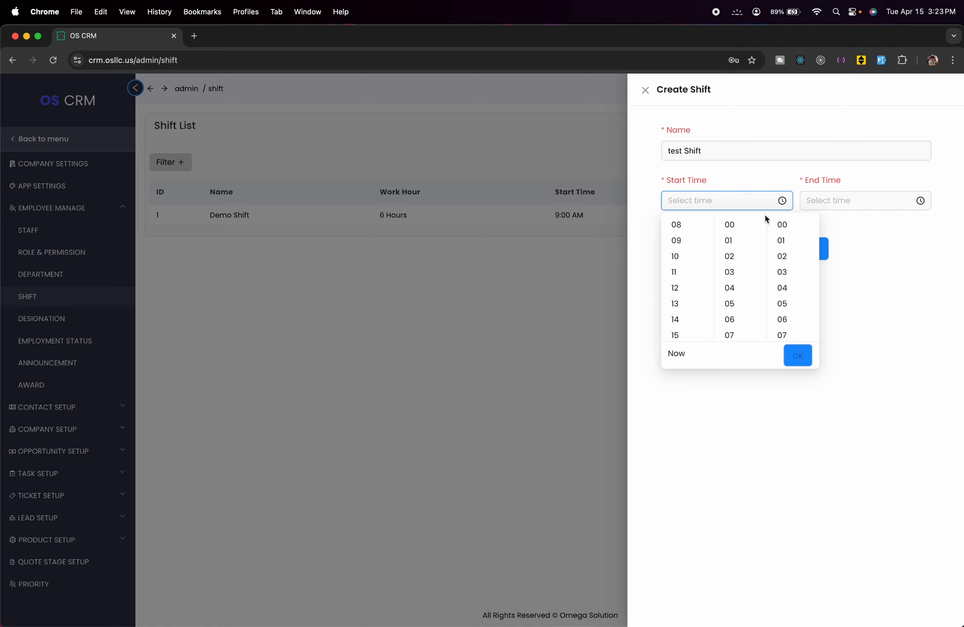
{"action": "left_click", "coordinate": [696, 223]}
{"action": "scroll", "coordinate": [736, 270], "scroll_direction": "up", "scroll_amount": 10}
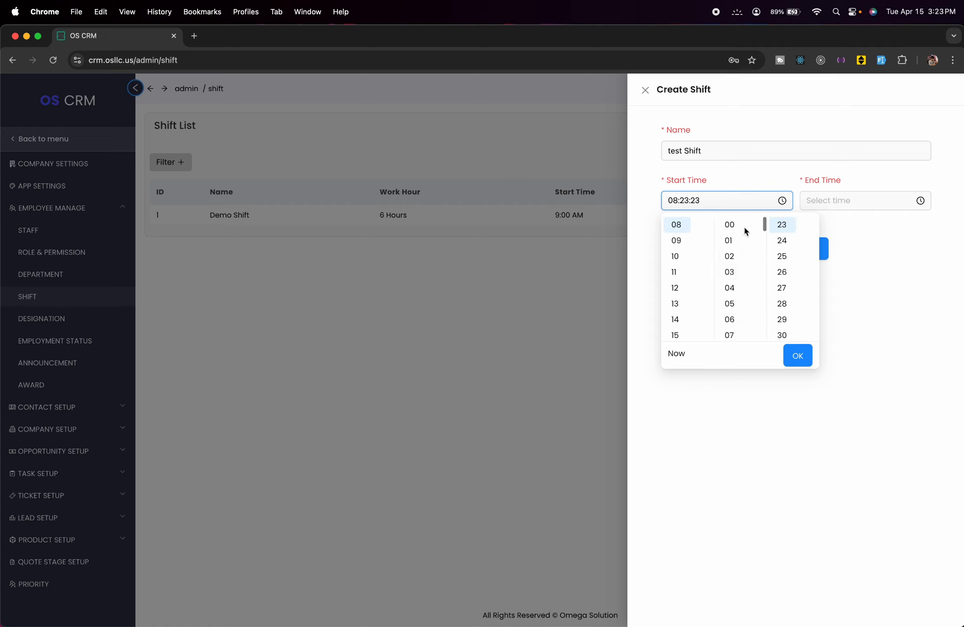
{"action": "left_click", "coordinate": [744, 228]}
{"action": "scroll", "coordinate": [779, 230], "scroll_direction": "up", "scroll_amount": 10}
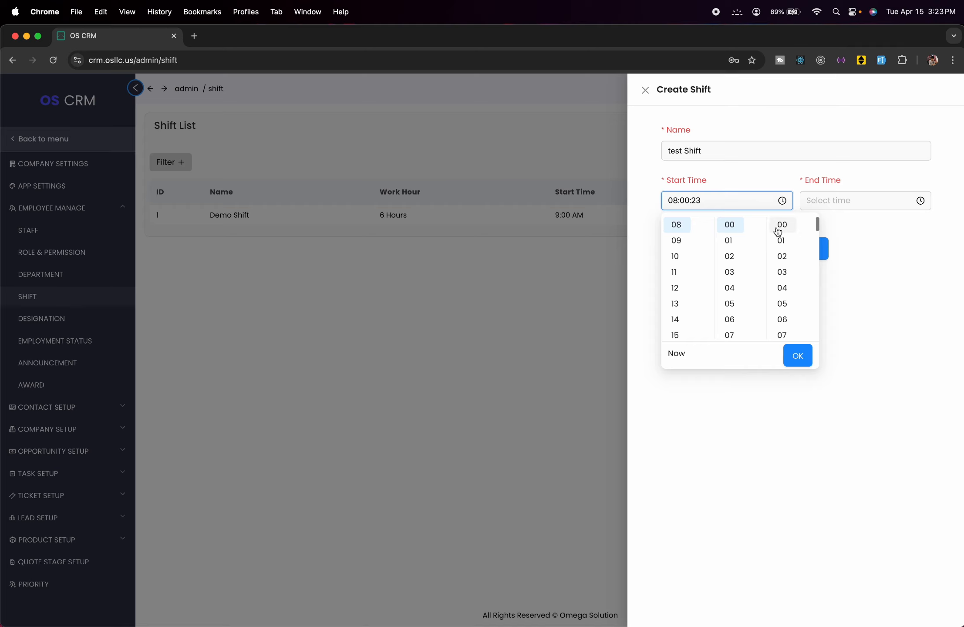
{"action": "left_click", "coordinate": [780, 226]}
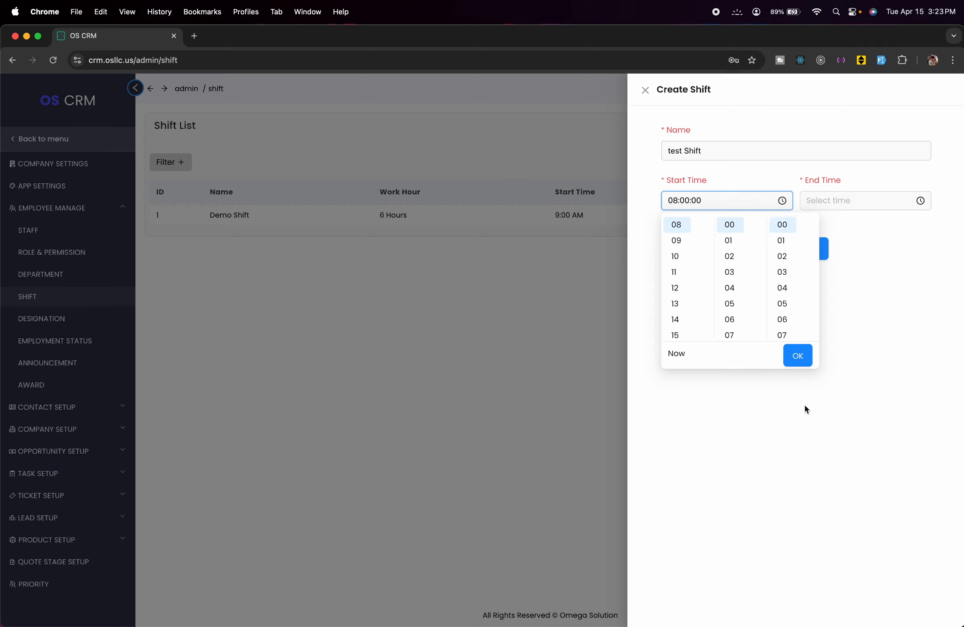
{"action": "left_click", "coordinate": [804, 360]}
- Set the end time to 05:00:00 and save the test Shift
{"action": "left_click", "coordinate": [881, 202]}
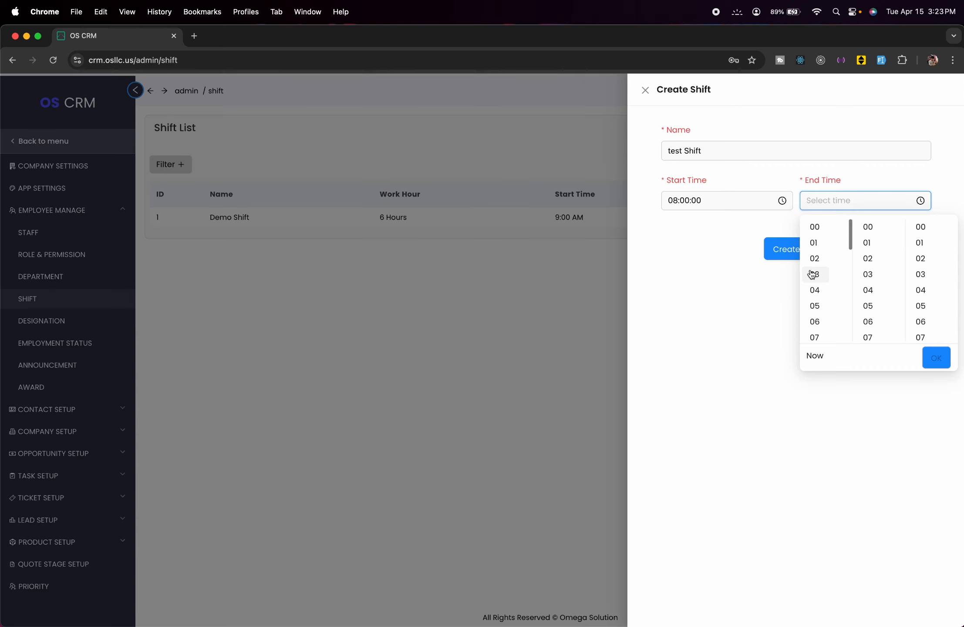
{"action": "left_click", "coordinate": [815, 304]}
{"action": "scroll", "coordinate": [877, 262], "scroll_direction": "up", "scroll_amount": 1}
{"action": "scroll", "coordinate": [877, 262], "scroll_direction": "up", "scroll_amount": 5}
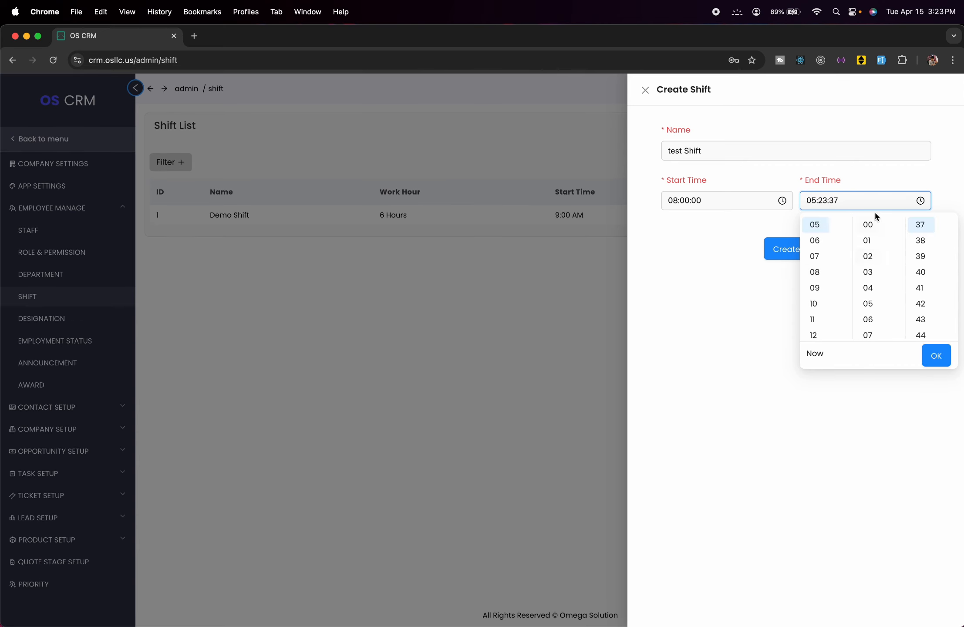
{"action": "left_click", "coordinate": [869, 225]}
{"action": "scroll", "coordinate": [923, 242], "scroll_direction": "up", "scroll_amount": 8}
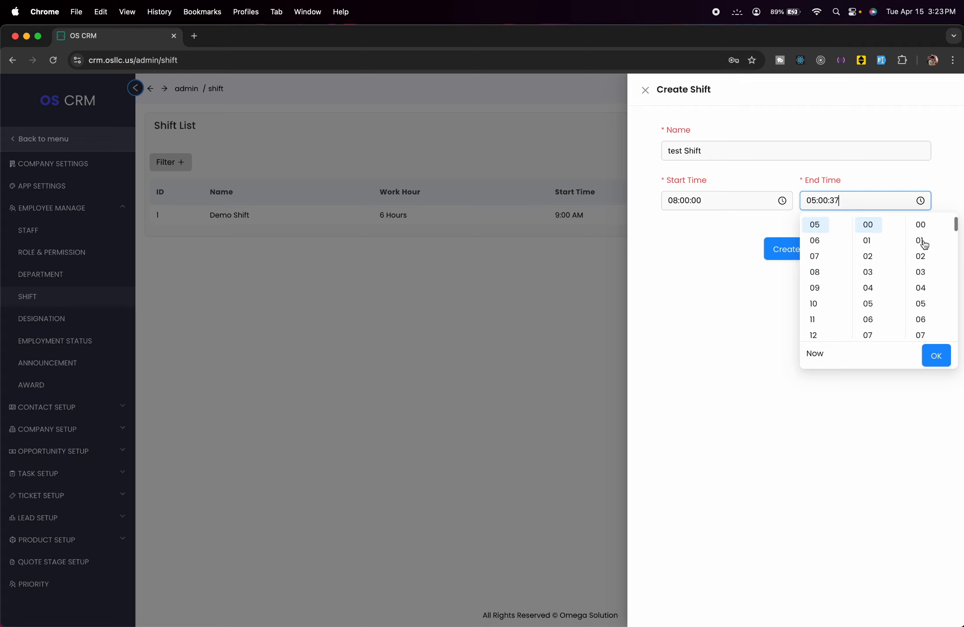
{"action": "left_click", "coordinate": [920, 224]}
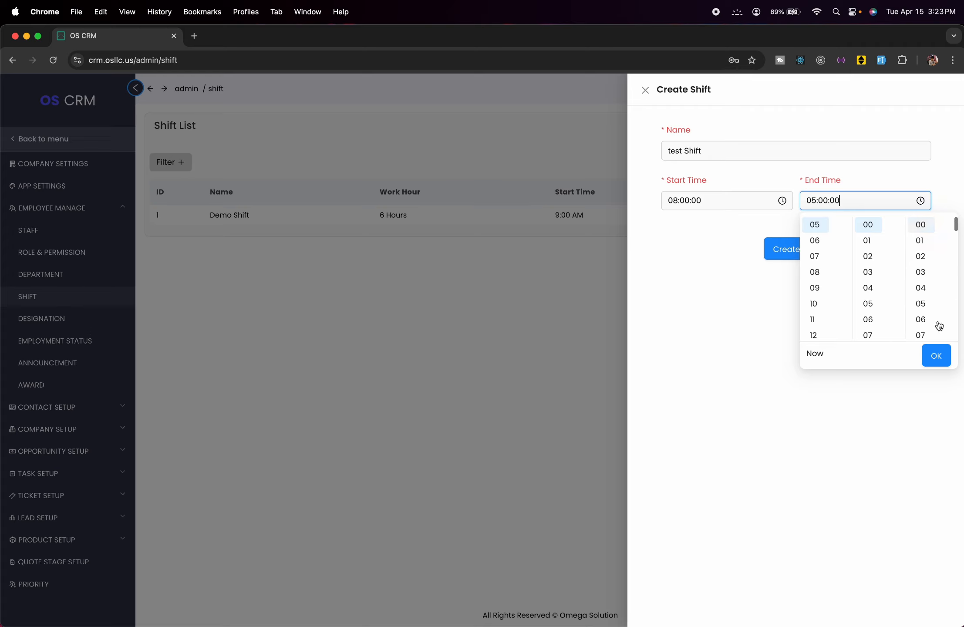
{"action": "left_click", "coordinate": [937, 357]}
{"action": "left_click", "coordinate": [799, 260]}
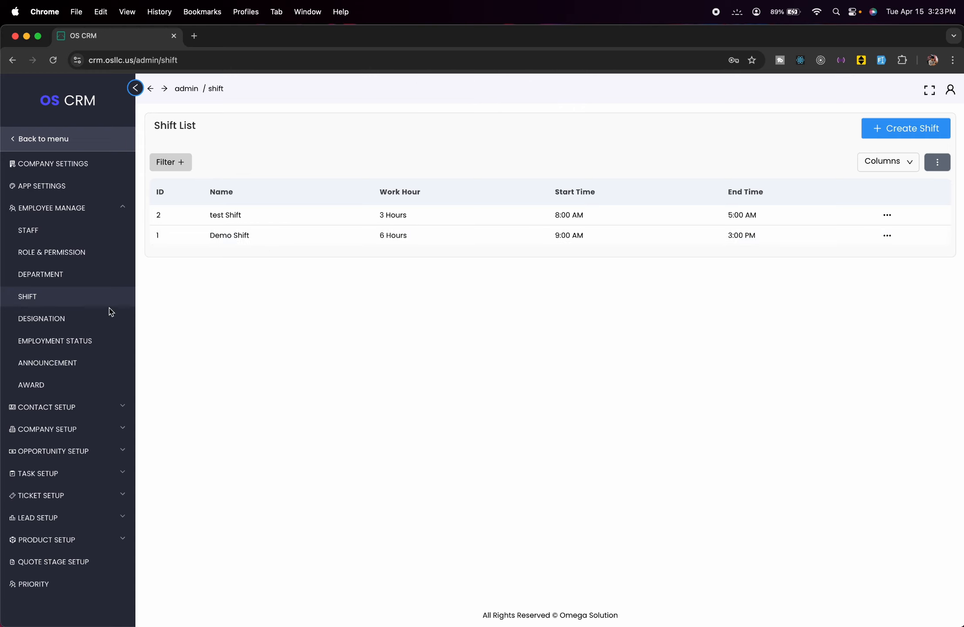
- Add 'Test Designation' to the Designations list, then bring up the Employment Status list
{"action": "left_click", "coordinate": [94, 321]}
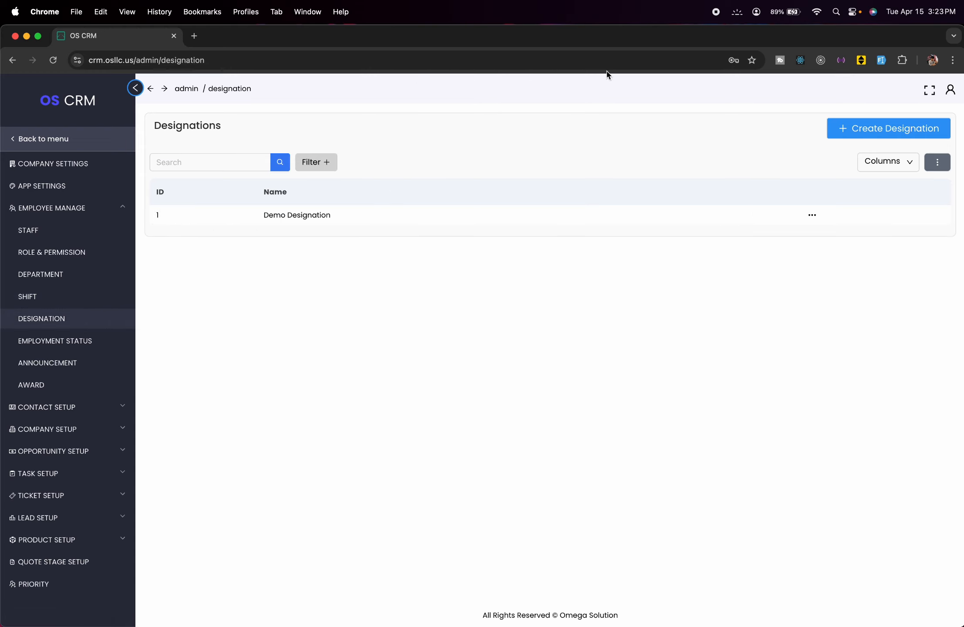
{"action": "left_click", "coordinate": [876, 132]}
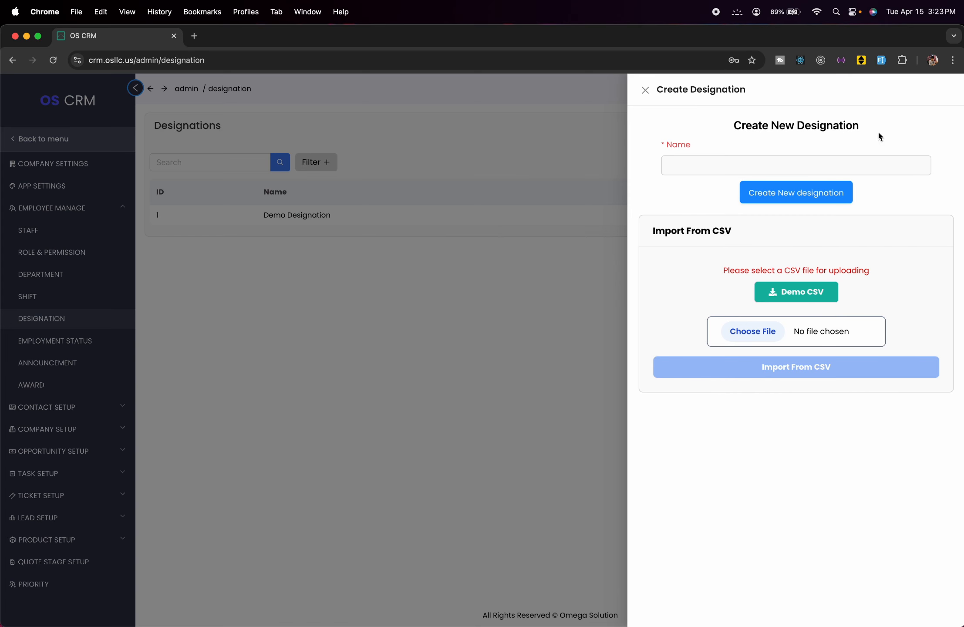
{"action": "left_click", "coordinate": [784, 167]}
{"action": "type", "text": "Te"}
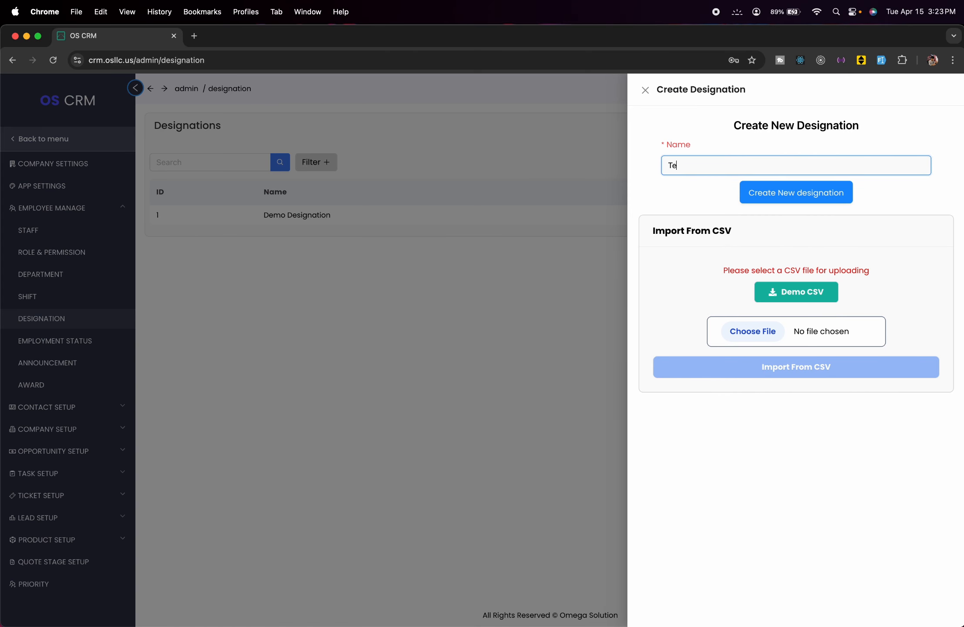
{"action": "type", "text": "st Designation"}
{"action": "left_click", "coordinate": [800, 194]}
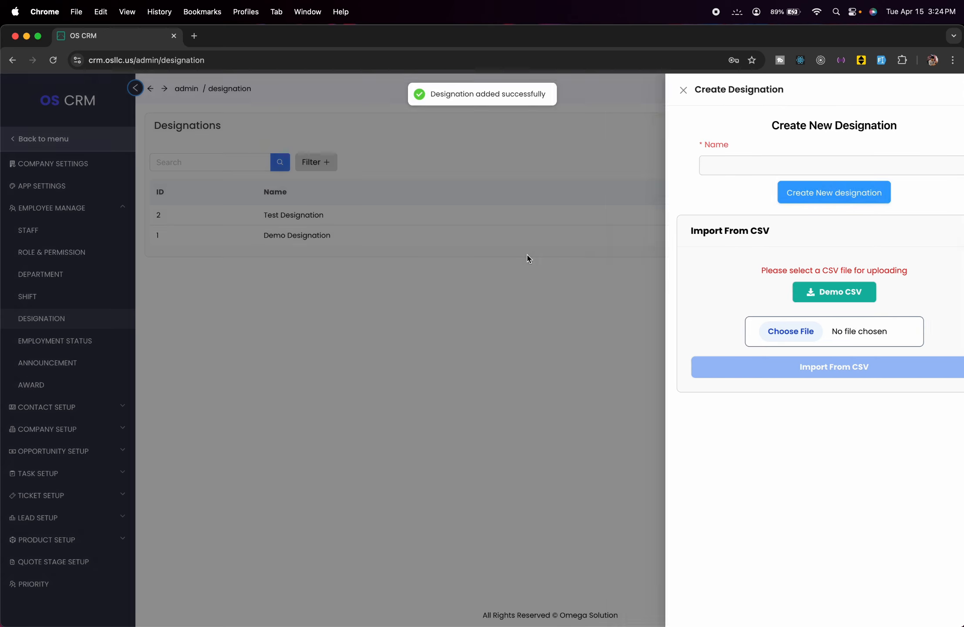
{"action": "left_click", "coordinate": [528, 258]}
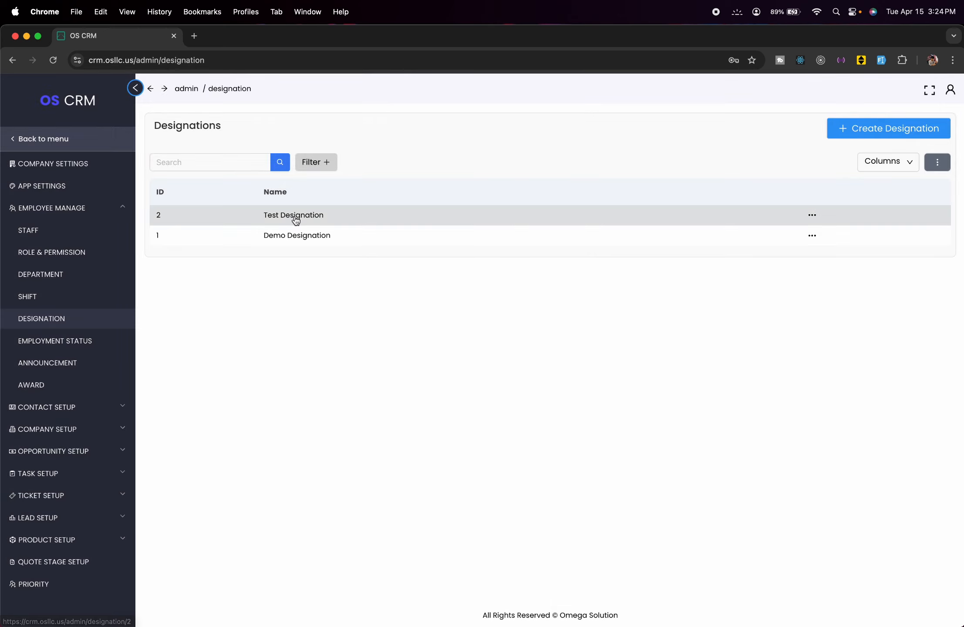
{"action": "left_click", "coordinate": [86, 346]}
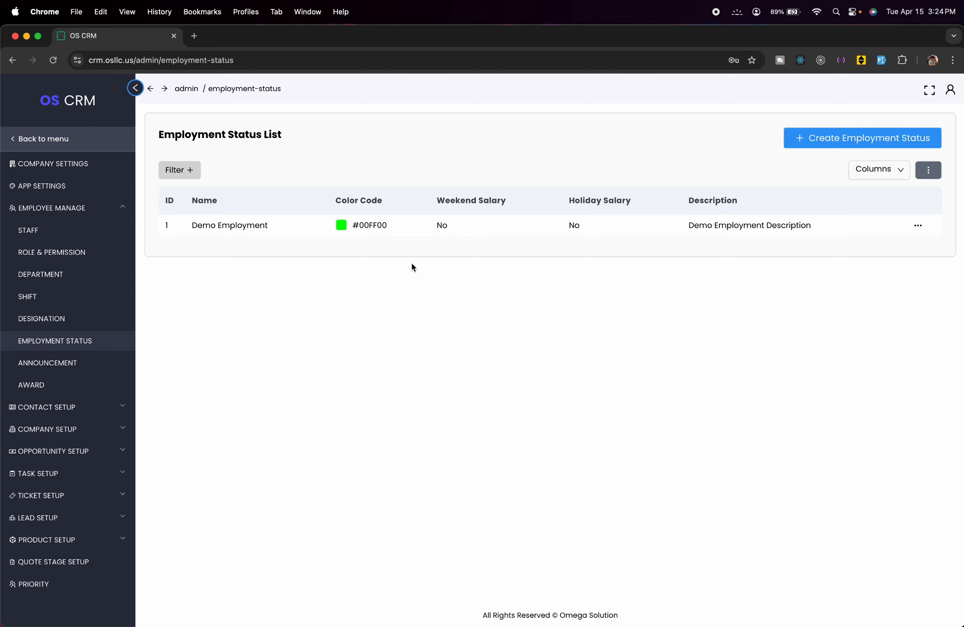
- Open and dismiss the Create Employment Status form twice without saving, then go to Announcements
{"action": "left_click", "coordinate": [841, 139]}
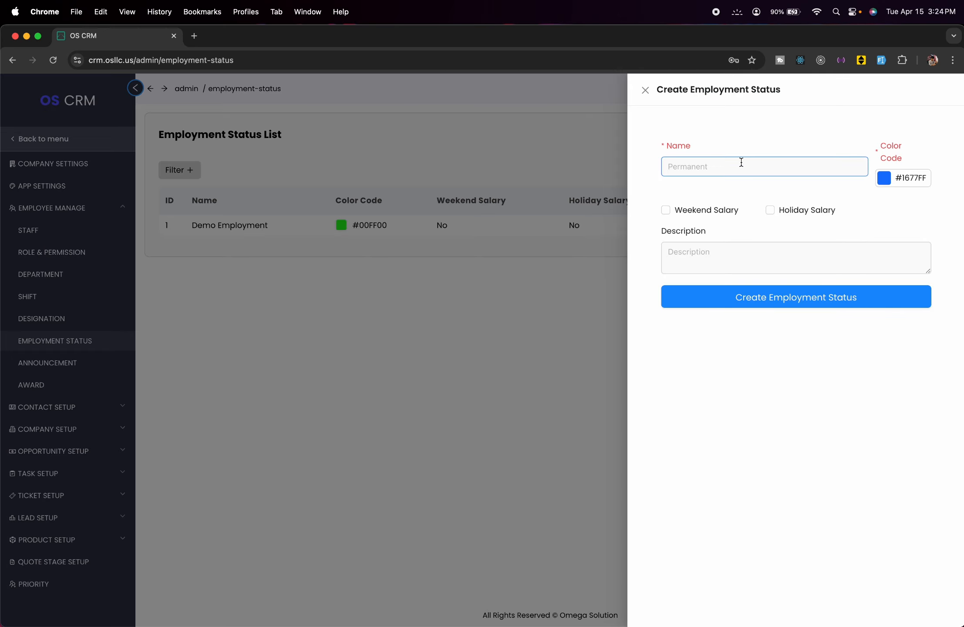
{"action": "left_click", "coordinate": [741, 162]}
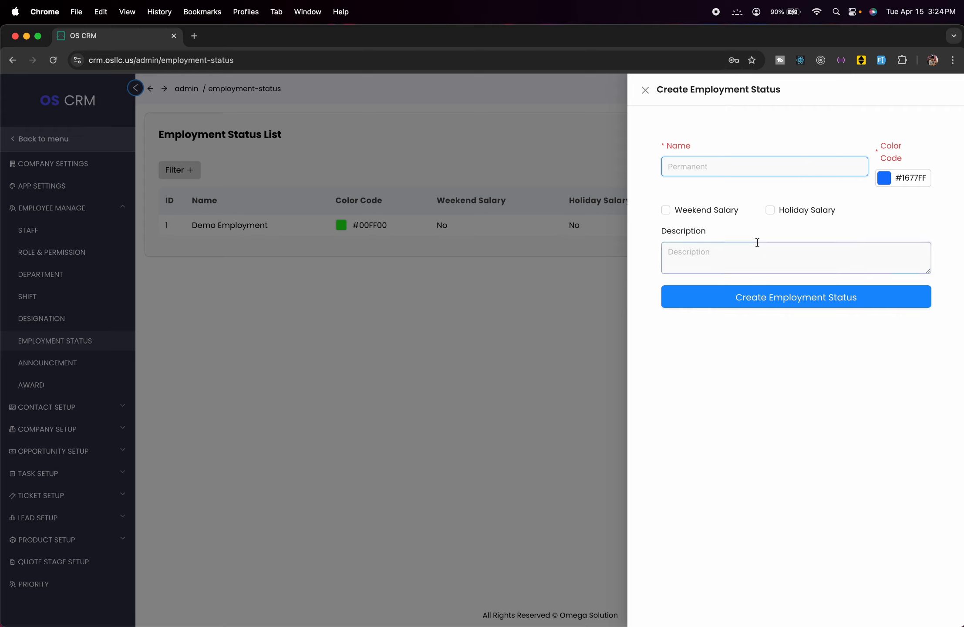
{"action": "left_click", "coordinate": [416, 397]}
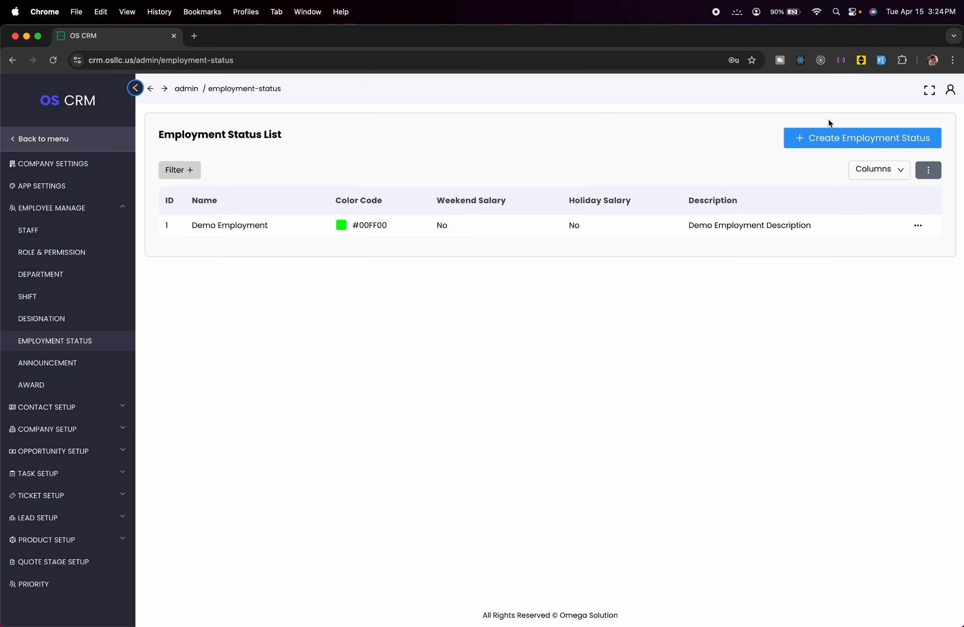
{"action": "left_click", "coordinate": [836, 137]}
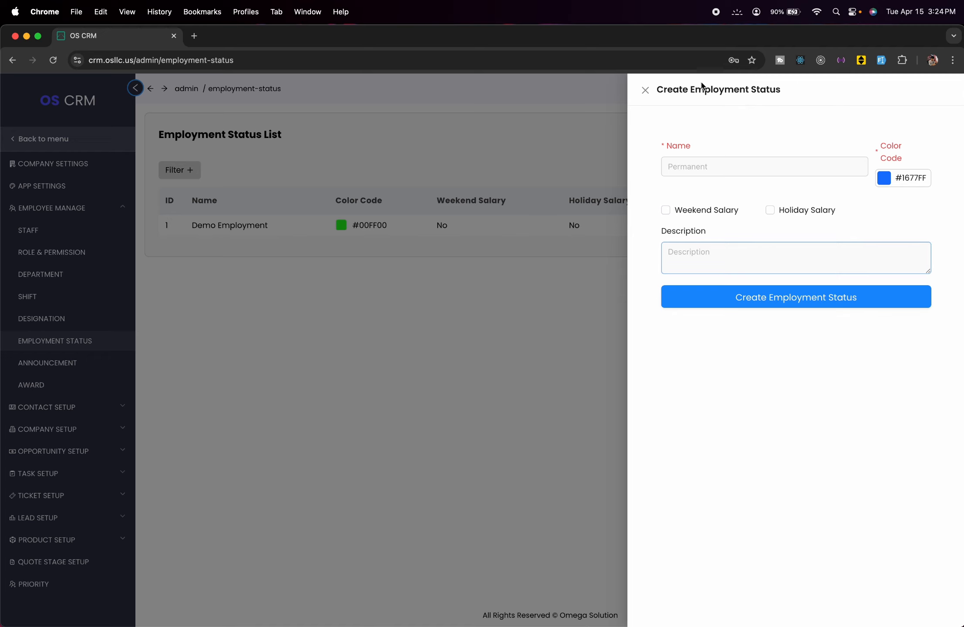
{"action": "left_click", "coordinate": [354, 377]}
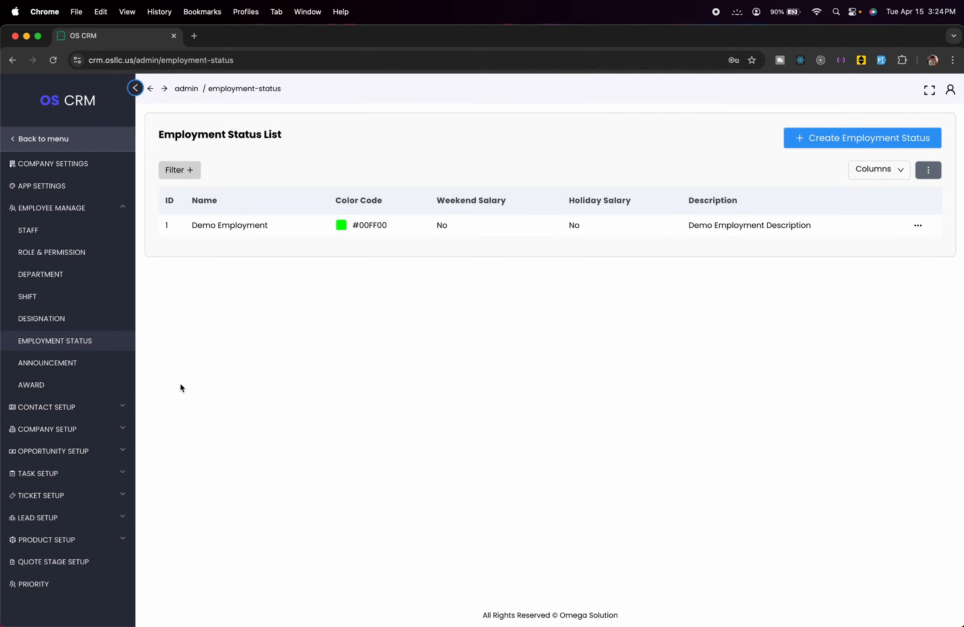
{"action": "left_click", "coordinate": [104, 371]}
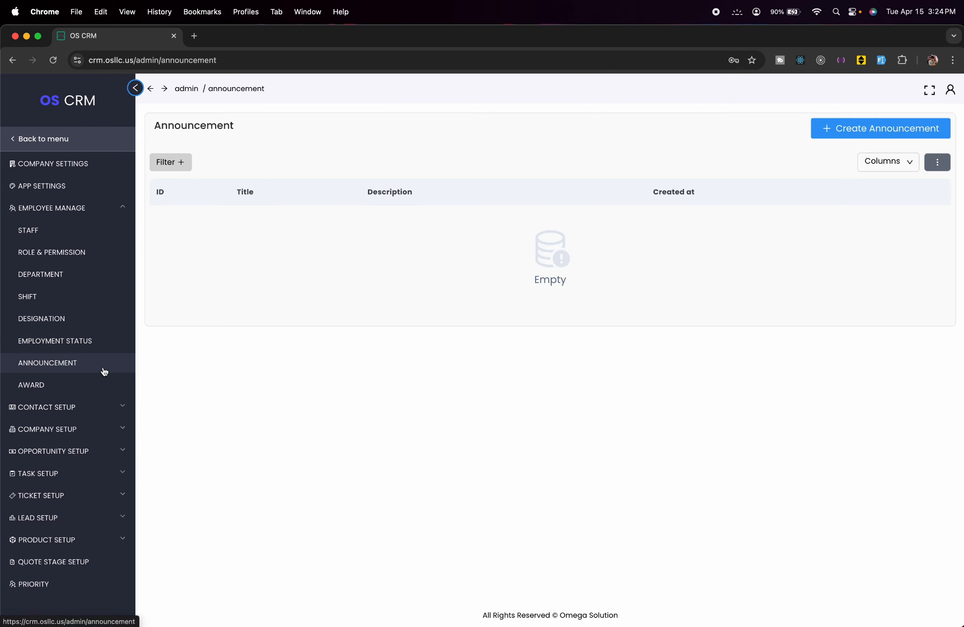
- Create announcement 'Meeting at 9' with description 'test Description', then open the Award list
{"action": "left_click", "coordinate": [860, 129]}
{"action": "left_click", "coordinate": [849, 142]}
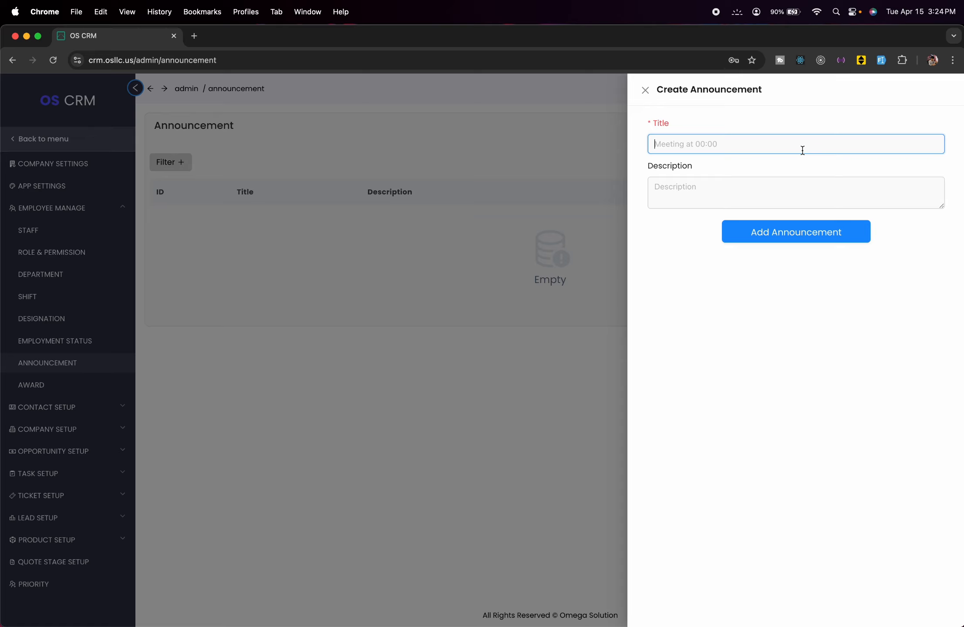
{"action": "type", "text": "Meeting"}
{"action": "type", "text": "at 9"}
{"action": "left_click", "coordinate": [831, 201]}
{"action": "type", "text": "test "}
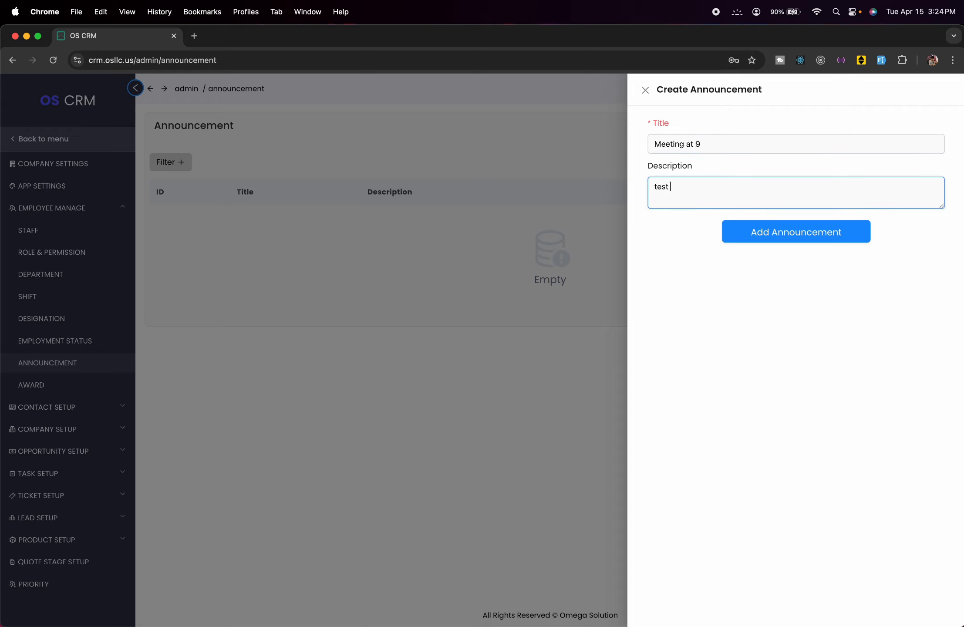
{"action": "type", "text": "Des"}
{"action": "type", "text": "crit"}
{"action": "type", "text": "ptions"}
{"action": "key", "text": "BackSpace"}
{"action": "left_click", "coordinate": [854, 234]}
{"action": "left_click", "coordinate": [361, 422]}
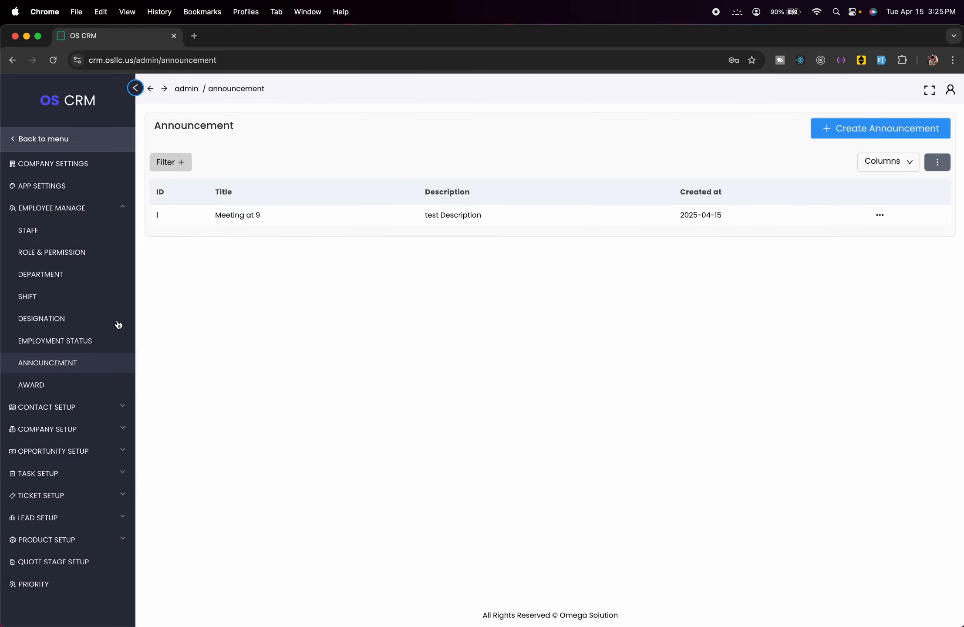
{"action": "left_click", "coordinate": [85, 390]}
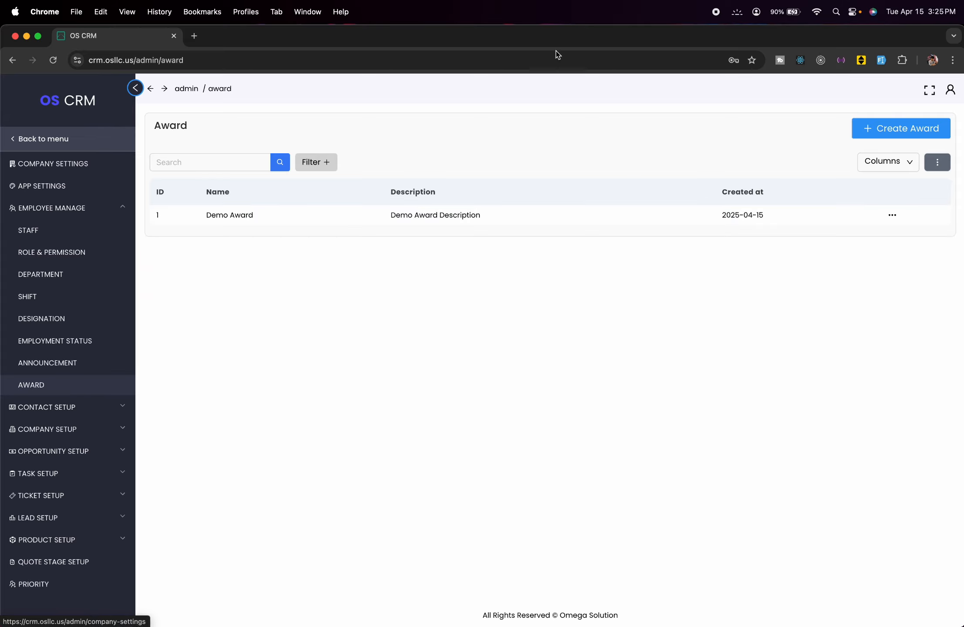
- Create award 'Test Award' with description 'Award', saved as ID 2 beside Demo Award
{"action": "left_click", "coordinate": [873, 127]}
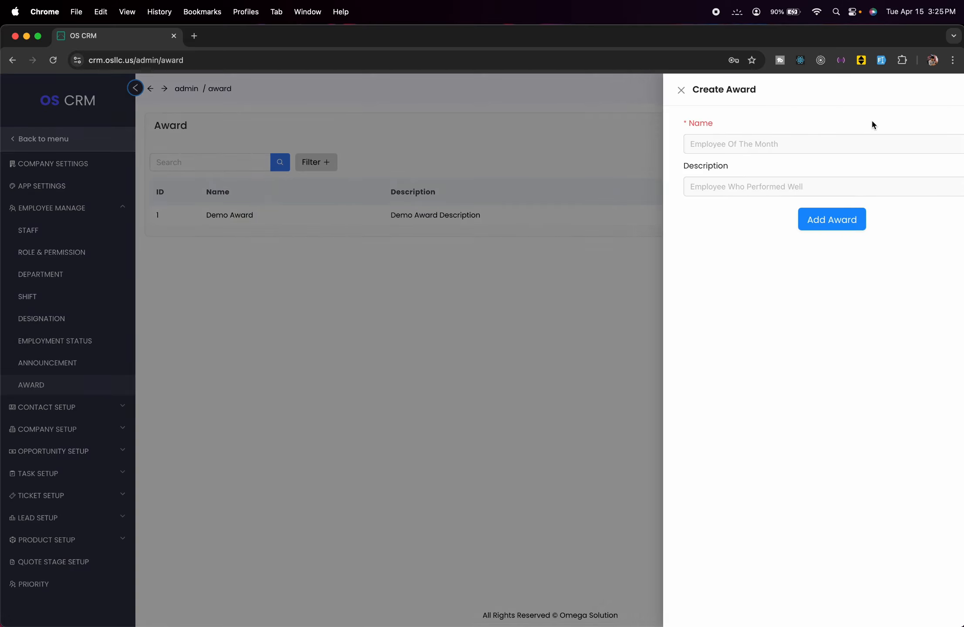
{"action": "left_click", "coordinate": [817, 140]}
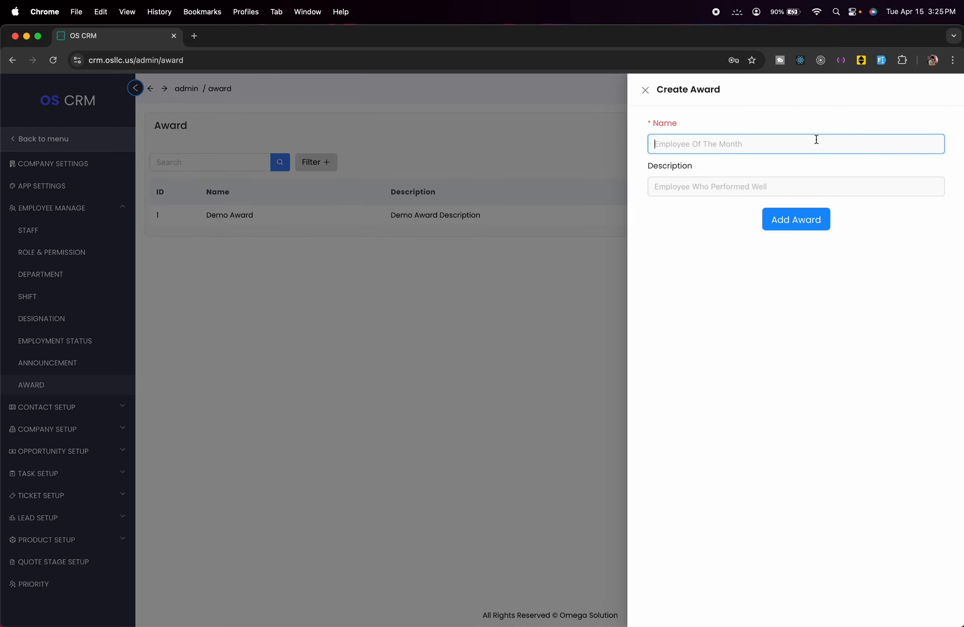
{"action": "type", "text": "Test Award"}
{"action": "left_click", "coordinate": [825, 190]}
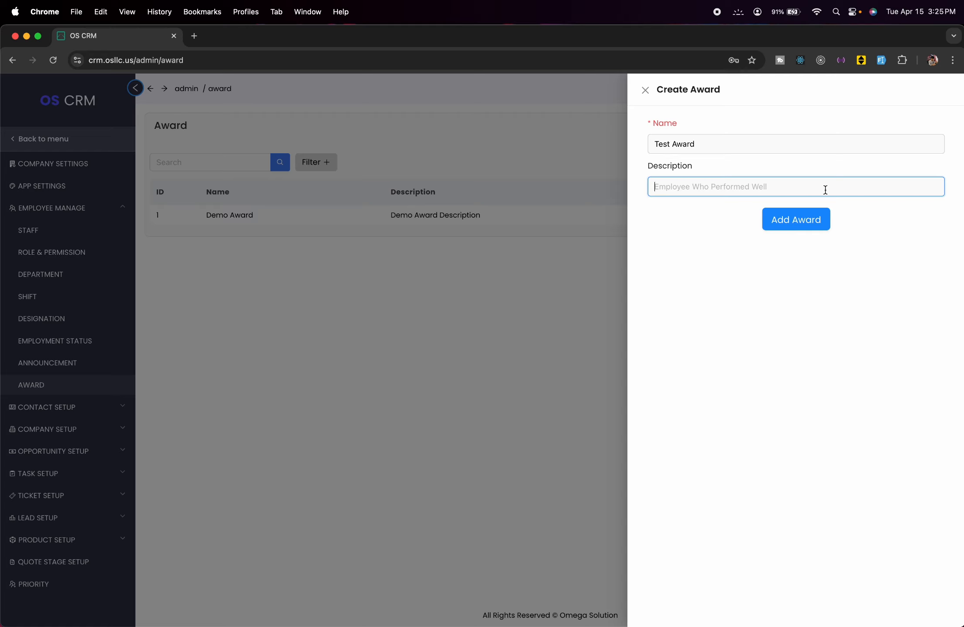
{"action": "type", "text": "Award"}
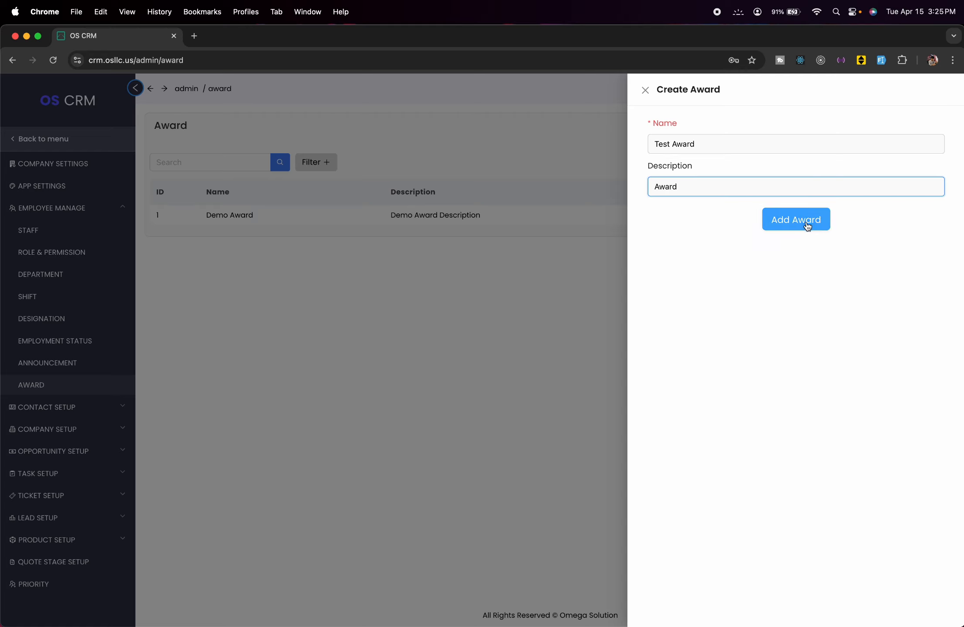
{"action": "left_click", "coordinate": [775, 222]}
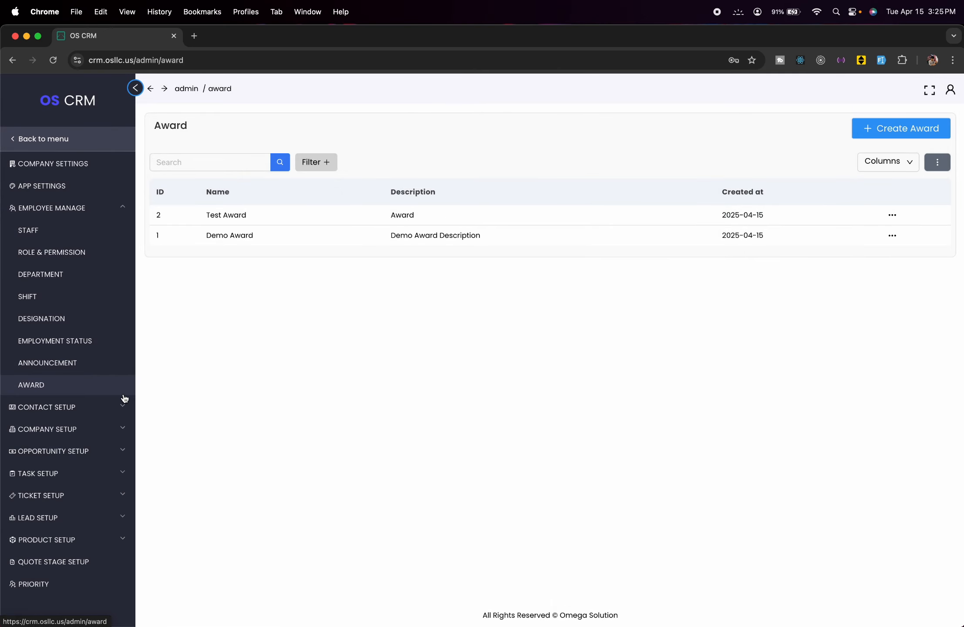
{"action": "left_click", "coordinate": [88, 410]}
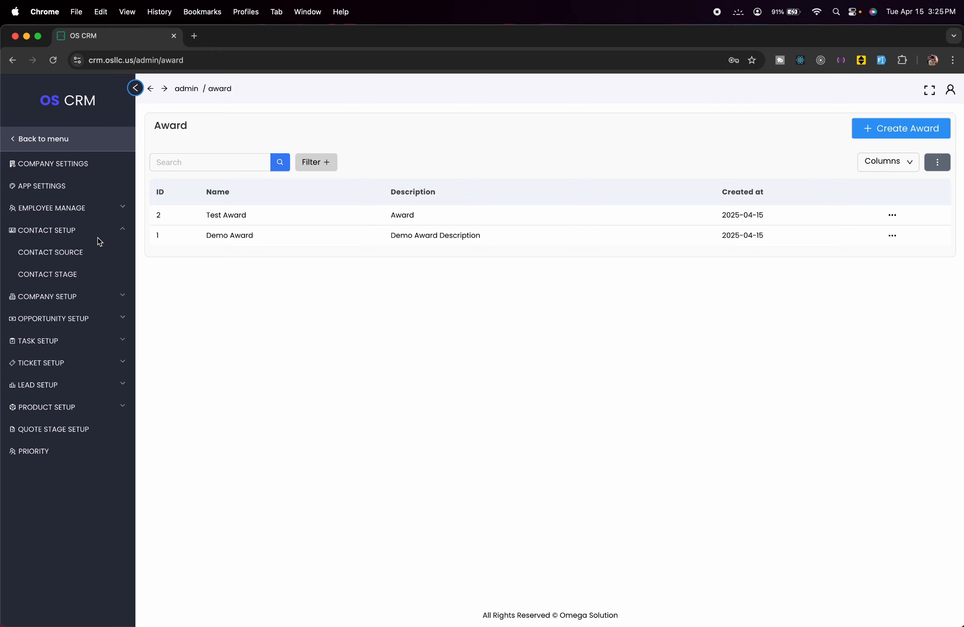
- Browse the Contact Source and Contact Stage lists, opening and dismissing each create form unsaved
{"action": "left_click", "coordinate": [60, 250]}
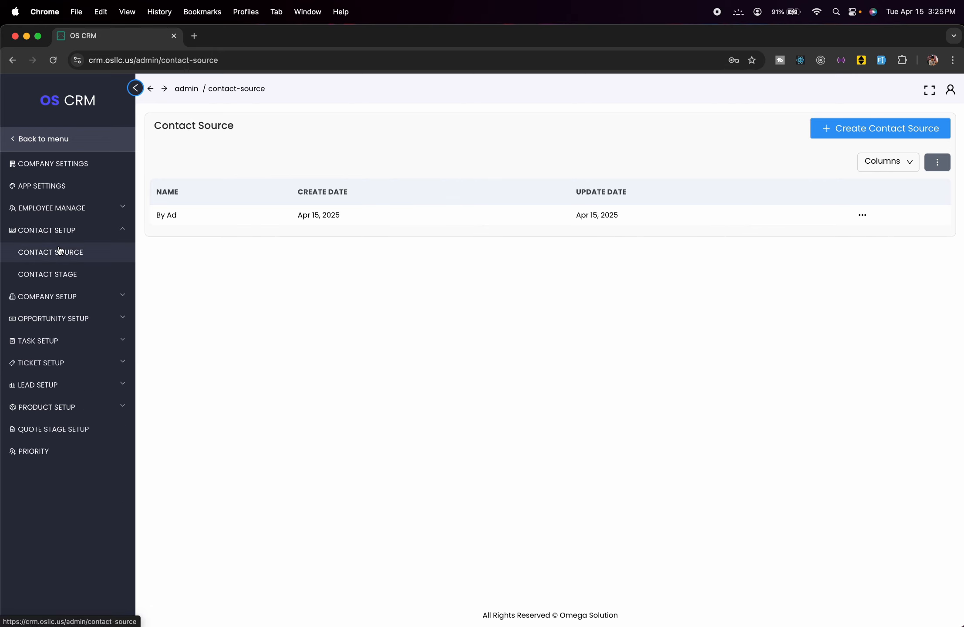
{"action": "left_click", "coordinate": [71, 272]}
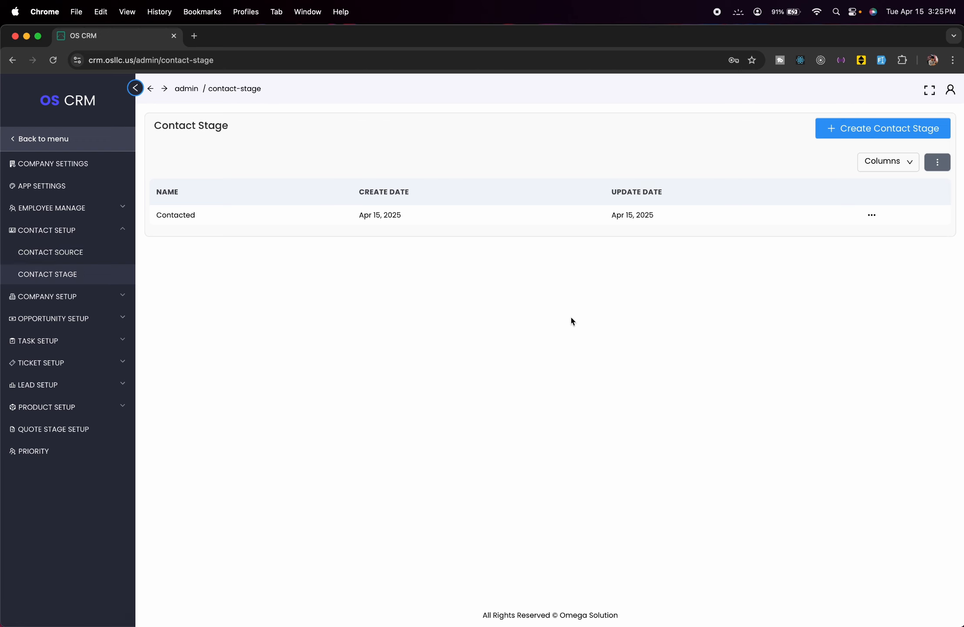
{"action": "left_click", "coordinate": [824, 129]}
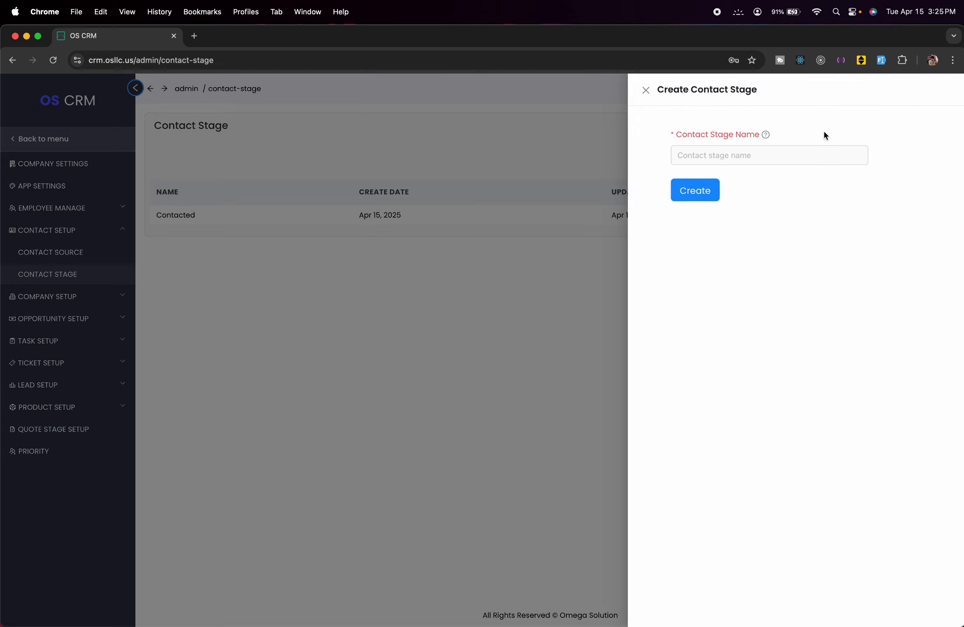
{"action": "left_click", "coordinate": [536, 183]}
{"action": "left_click", "coordinate": [108, 253]}
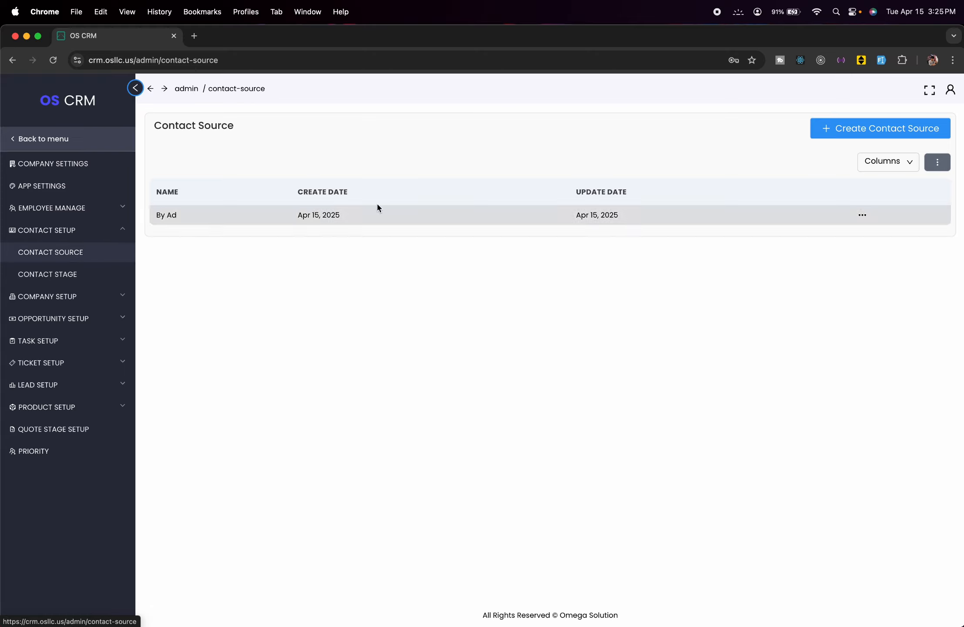
{"action": "left_click", "coordinate": [812, 132]}
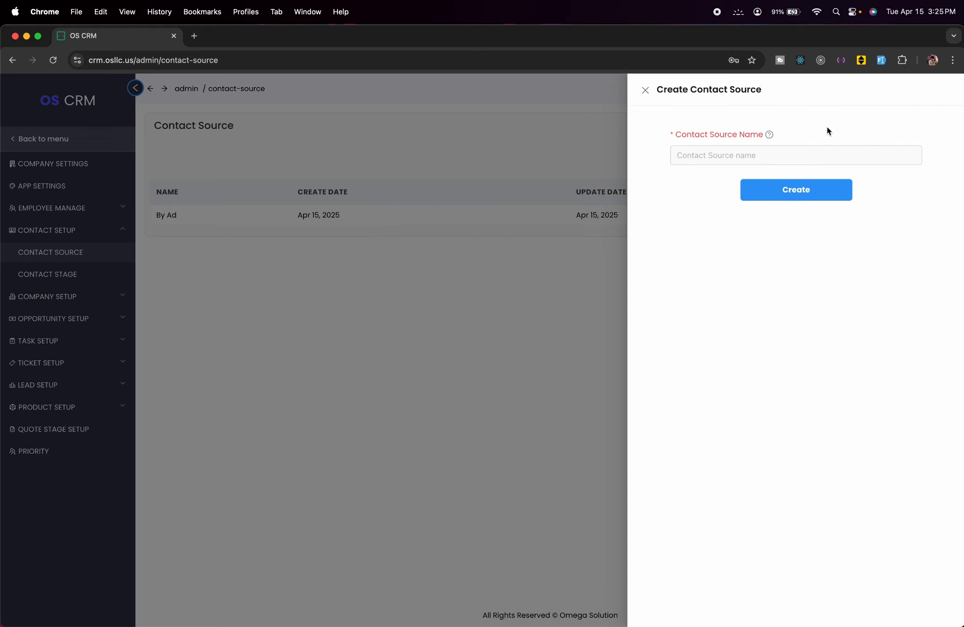
{"action": "left_click", "coordinate": [563, 196]}
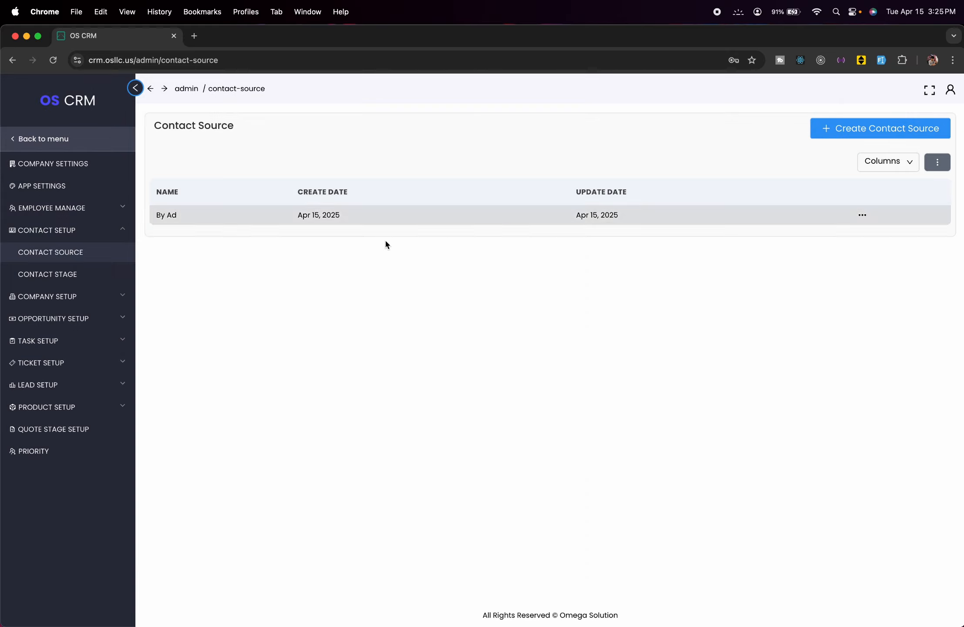
{"action": "left_click", "coordinate": [100, 237]}
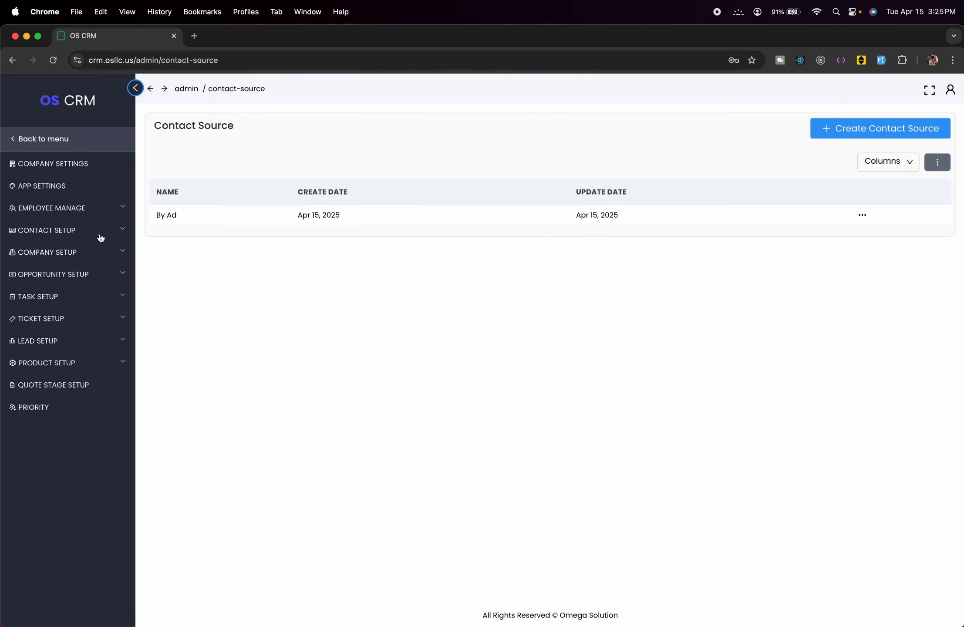
- Browse the Company Type, Industry and Opportunity Type settings lists
{"action": "left_click", "coordinate": [71, 253]}
{"action": "left_click", "coordinate": [84, 273]}
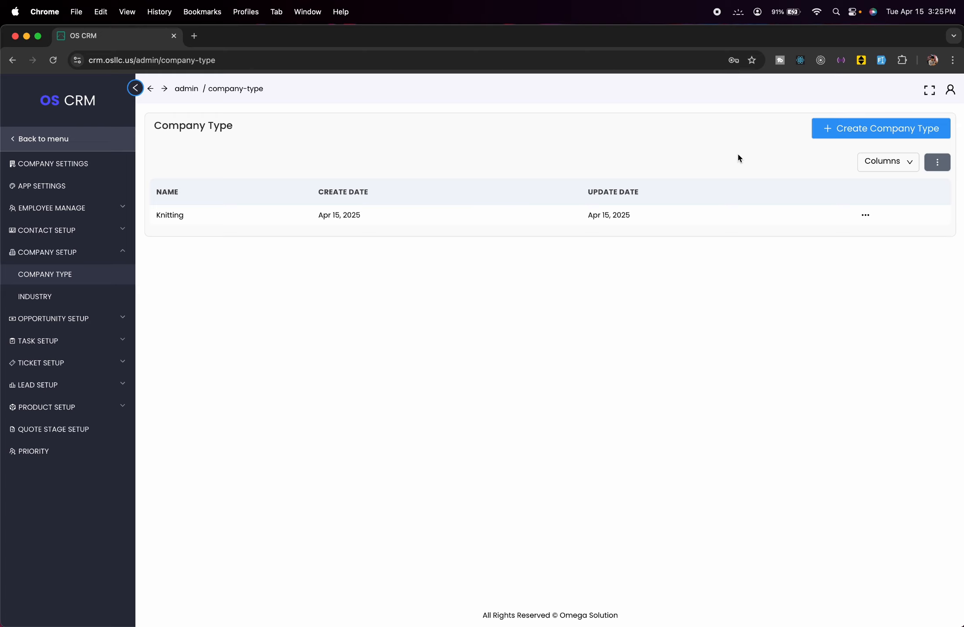
{"action": "left_click", "coordinate": [107, 298]}
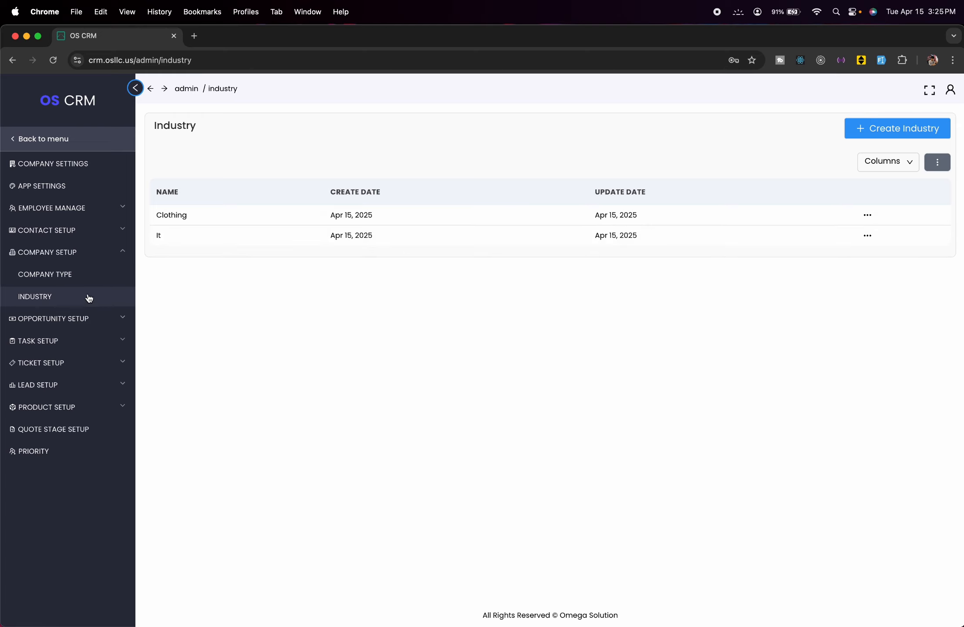
{"action": "left_click", "coordinate": [98, 252]}
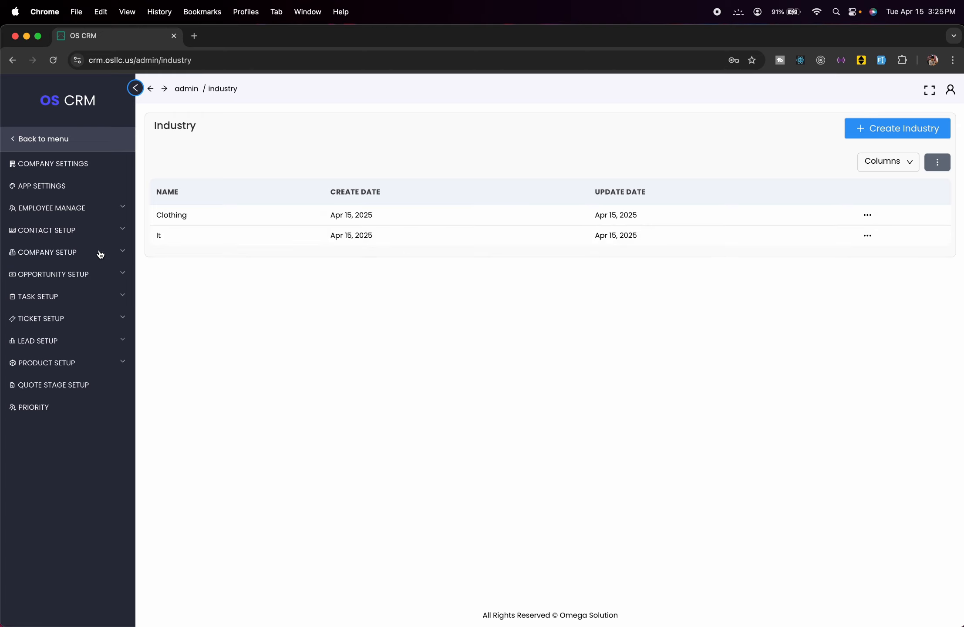
{"action": "left_click", "coordinate": [95, 276]}
{"action": "left_click", "coordinate": [98, 340]}
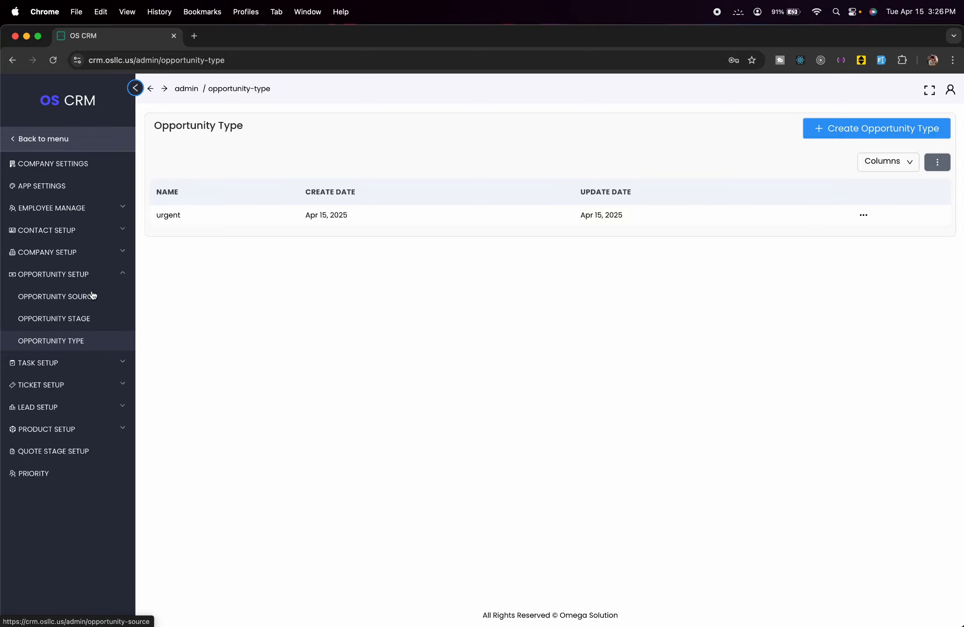
- Browse the Task Status, Task Type and Ticket Status lists, ending on Ticket Category
{"action": "left_click", "coordinate": [38, 363]}
{"action": "left_click", "coordinate": [38, 324]}
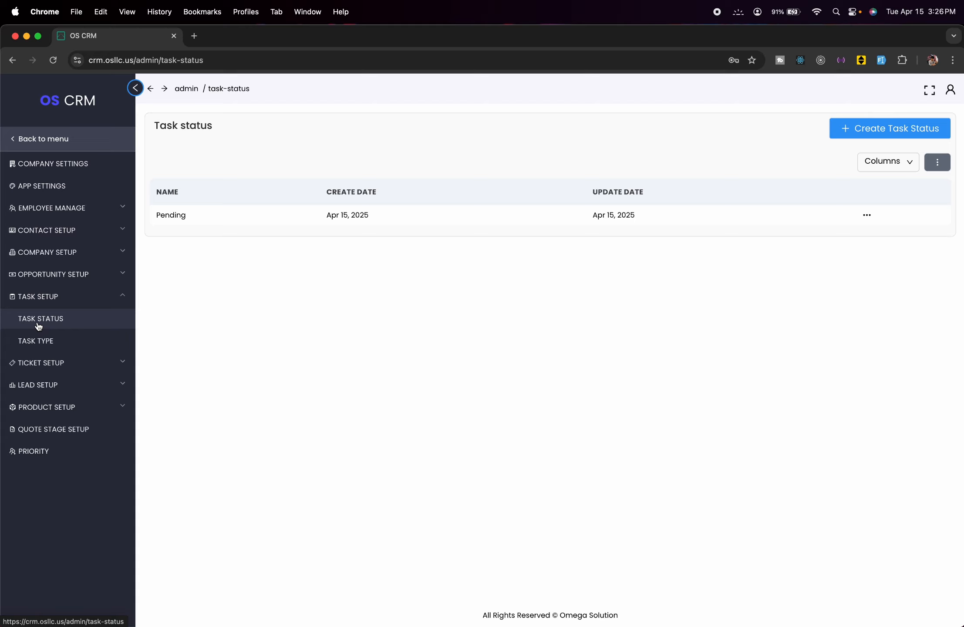
{"action": "left_click", "coordinate": [72, 339]}
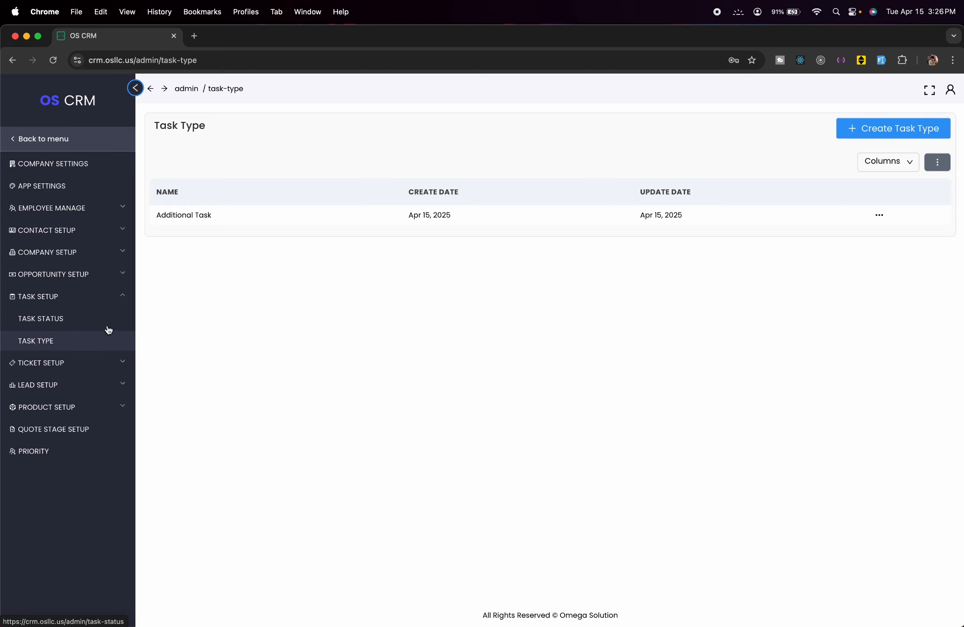
{"action": "left_click", "coordinate": [100, 296]}
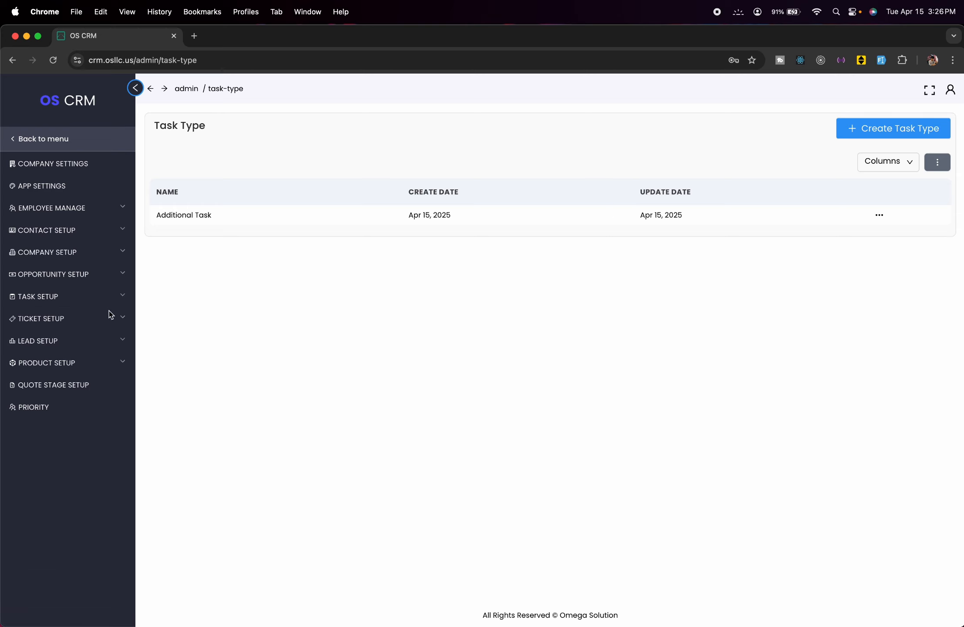
{"action": "left_click", "coordinate": [112, 316]}
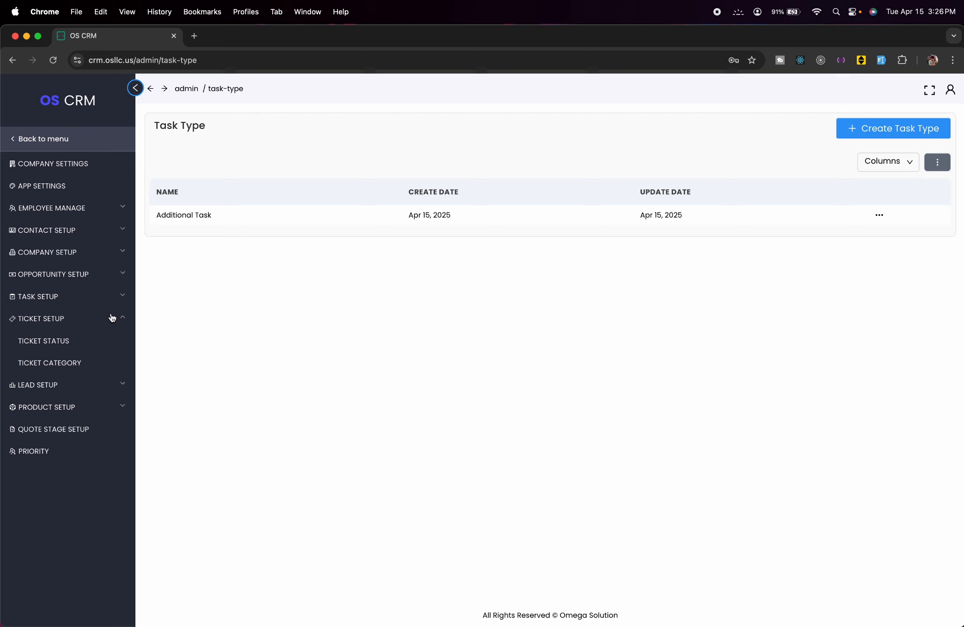
{"action": "left_click", "coordinate": [56, 338]}
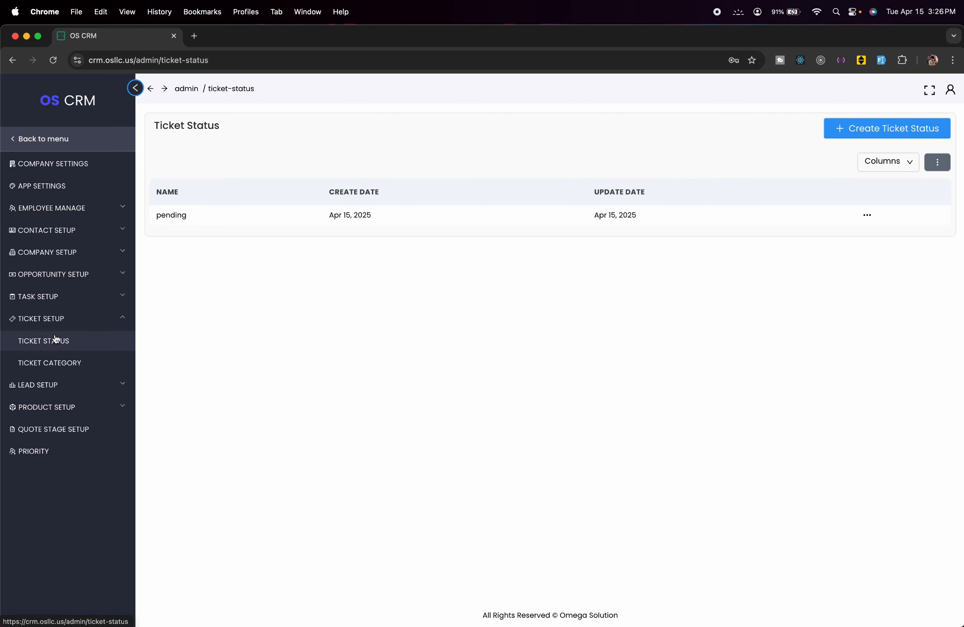
{"action": "left_click", "coordinate": [100, 360]}
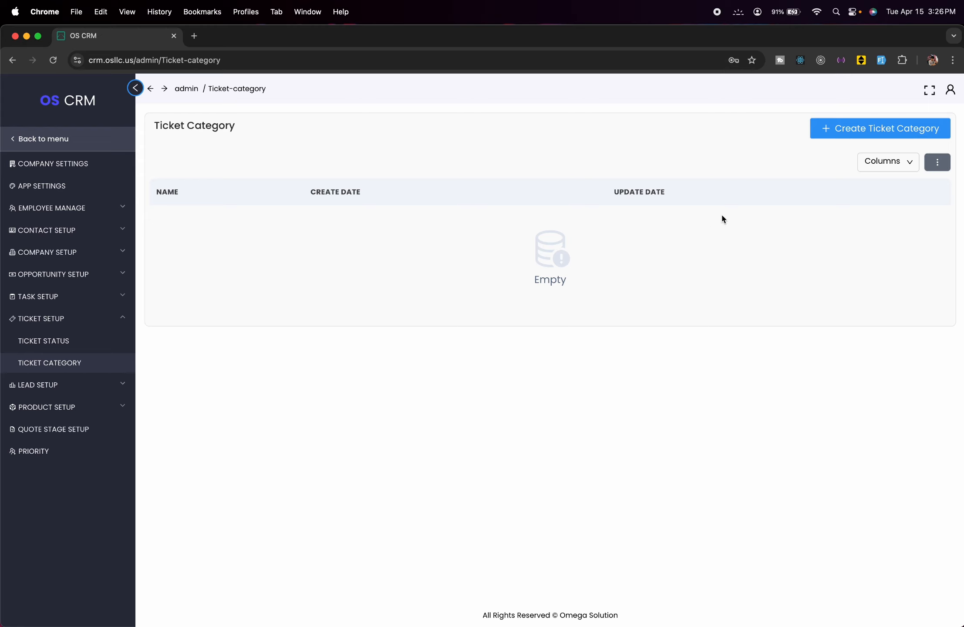
- Create a ticket category named 'It Support', correcting the misspelt 'Suppport'
{"action": "left_click", "coordinate": [818, 136]}
{"action": "left_click", "coordinate": [749, 156]}
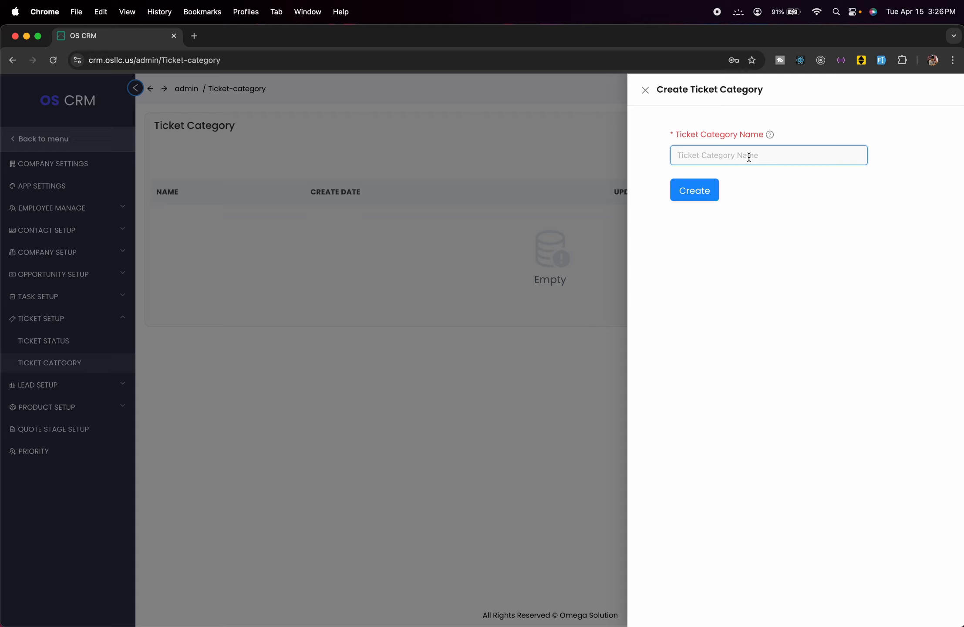
{"action": "type", "text": "It Suppport"}
{"action": "left_click", "coordinate": [708, 155]}
{"action": "key", "text": "BackSpace"}
{"action": "left_click", "coordinate": [710, 188]}
{"action": "left_click", "coordinate": [478, 260]}
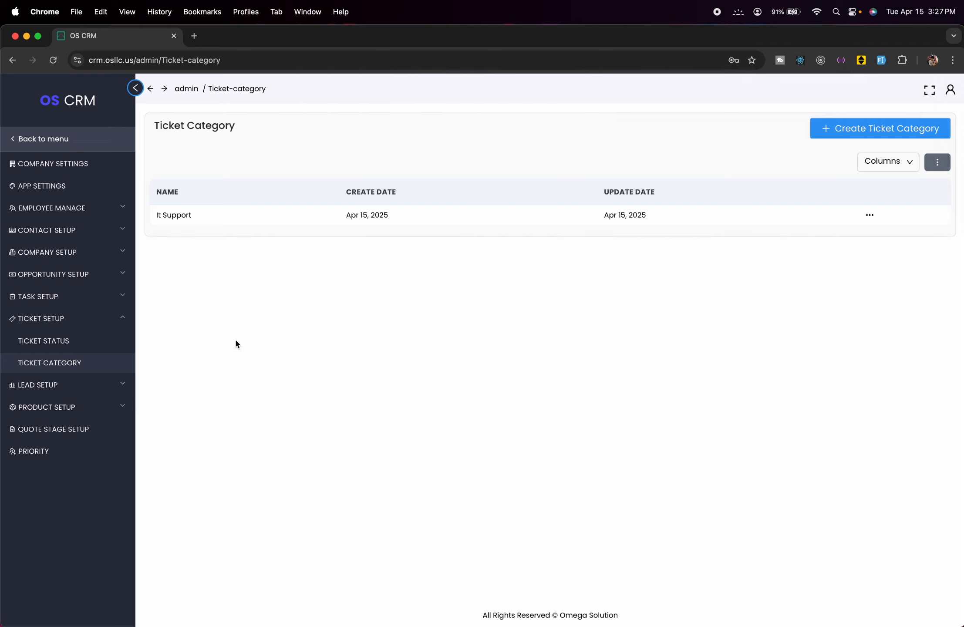
- Browse the Lead Source and Product Category lists, ending on the empty Quote Stage list
{"action": "left_click", "coordinate": [89, 382]}
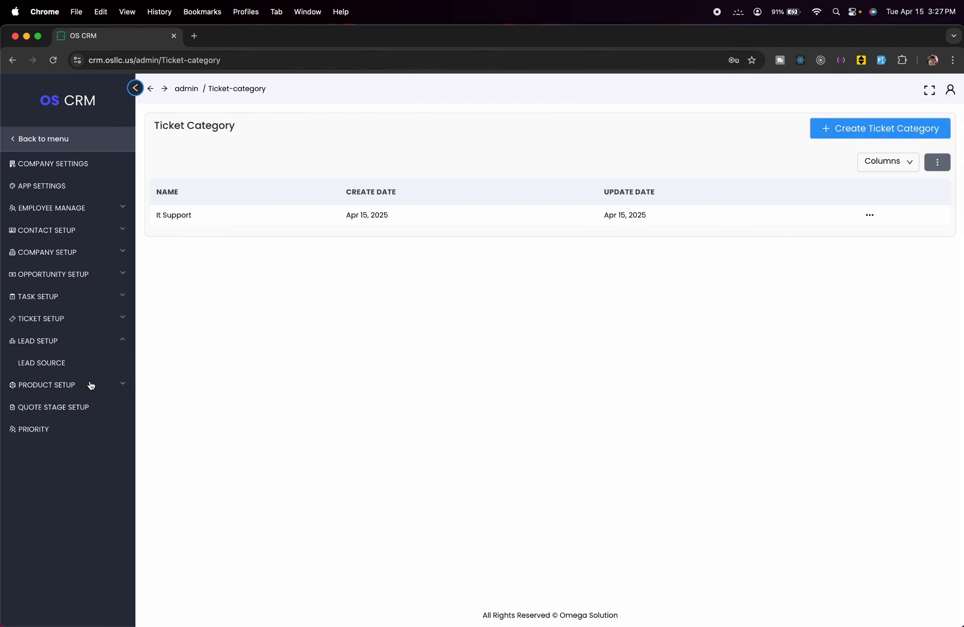
{"action": "left_click", "coordinate": [92, 365]}
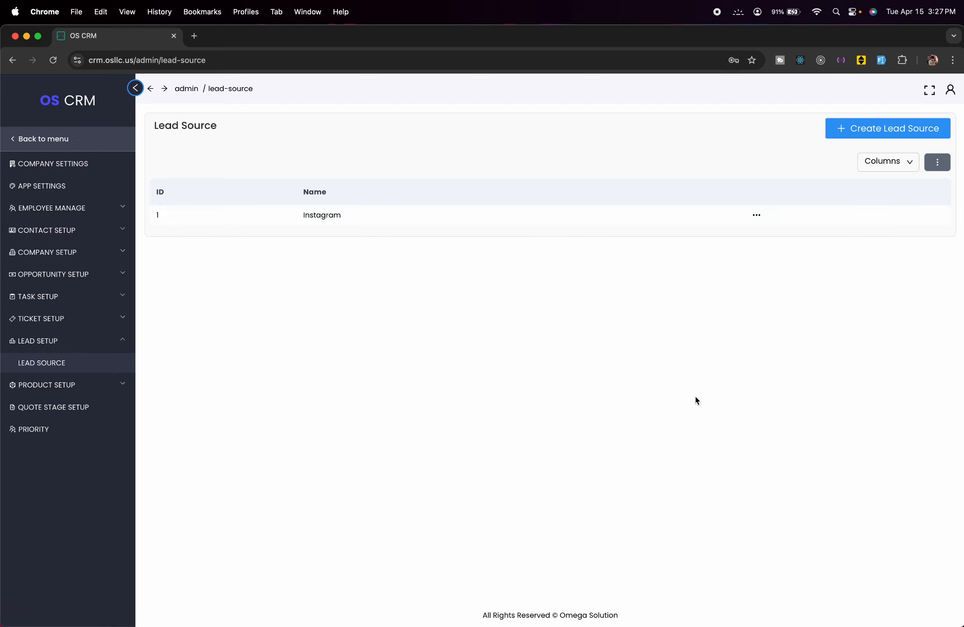
{"action": "left_click", "coordinate": [108, 386]}
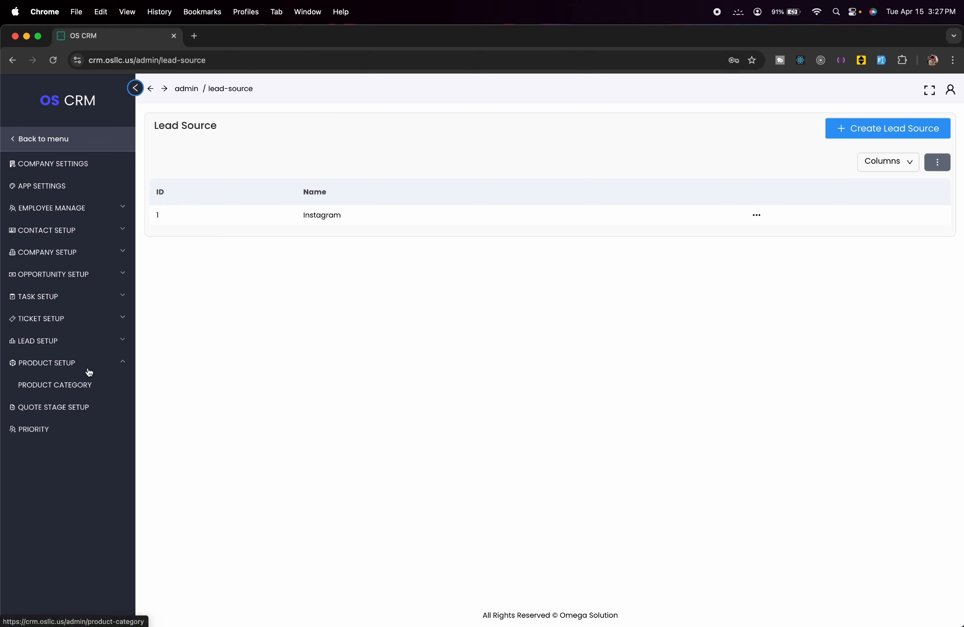
{"action": "left_click", "coordinate": [82, 385]}
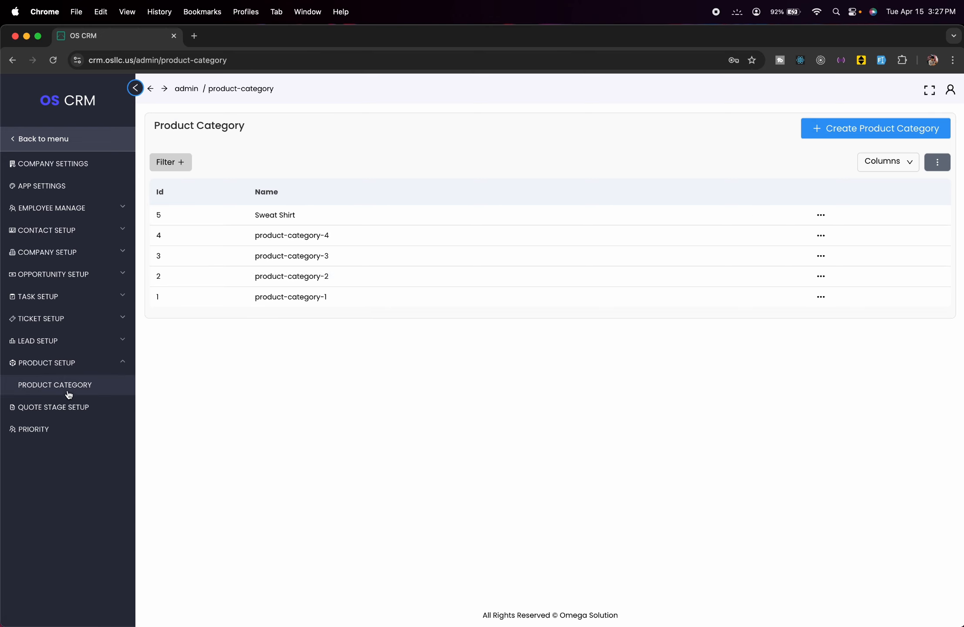
{"action": "left_click", "coordinate": [98, 416]}
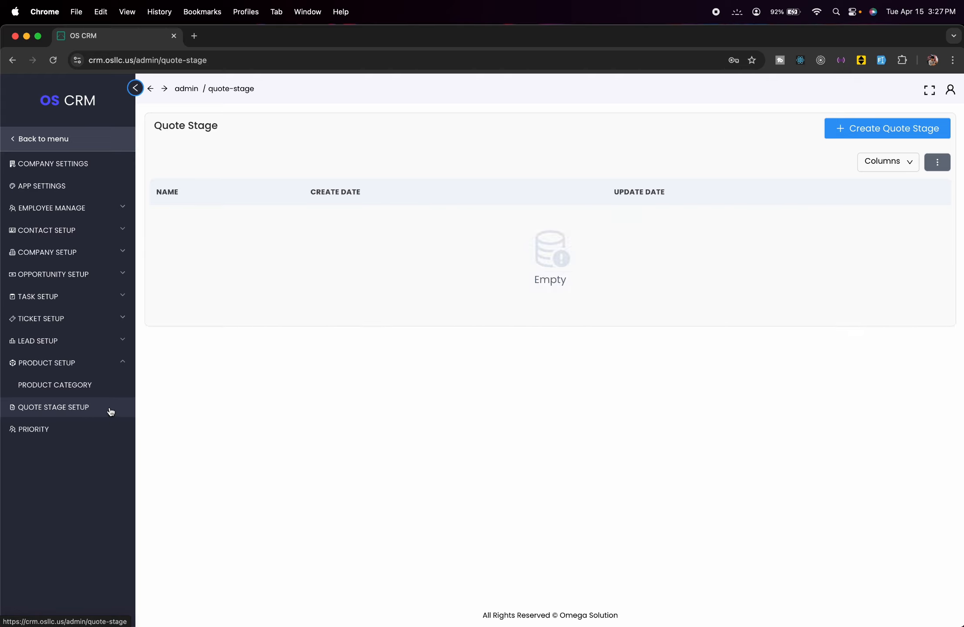
- Add a quote stage named 'pending'
{"action": "left_click", "coordinate": [854, 128]}
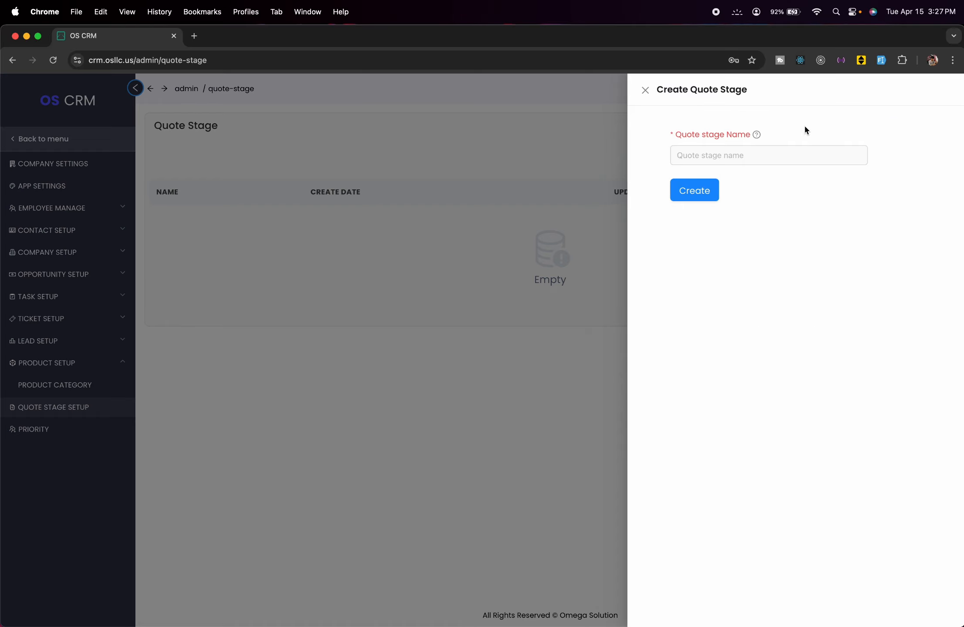
{"action": "type", "text": "pending"}
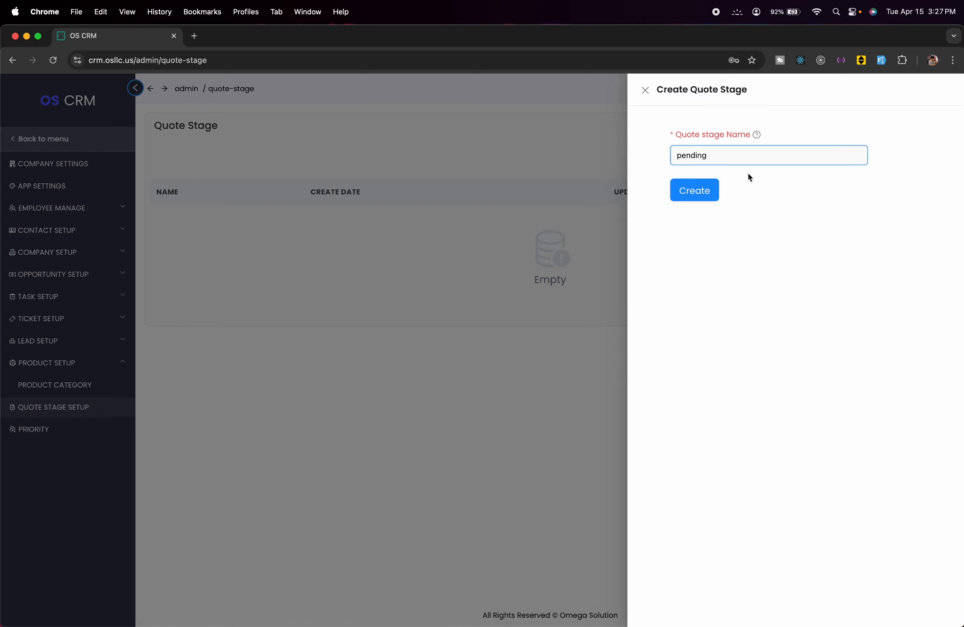
{"action": "left_click", "coordinate": [695, 190]}
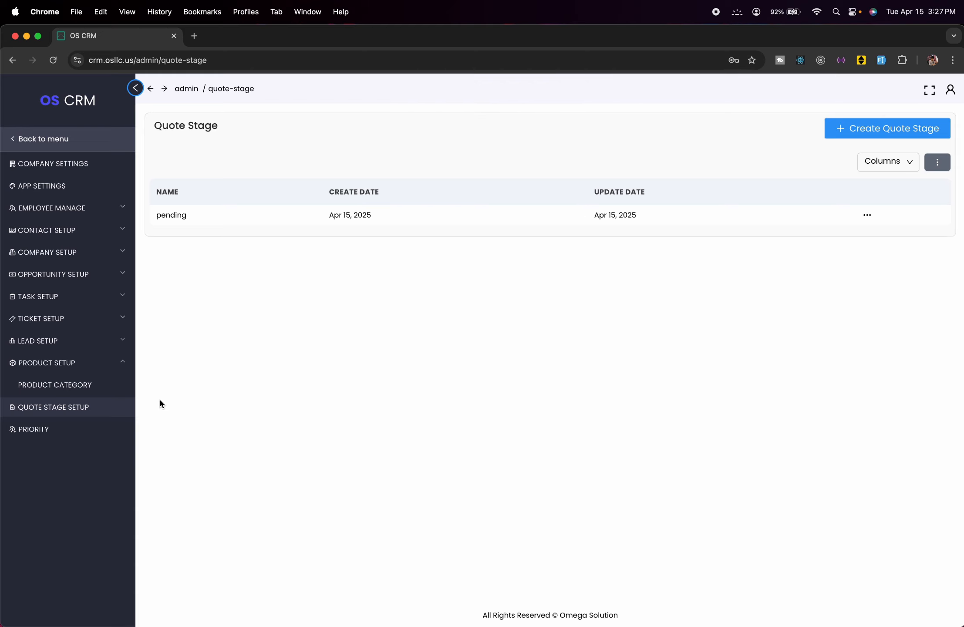
- Add a priority named 'Test' with green colour #16ff57
{"action": "left_click", "coordinate": [53, 431]}
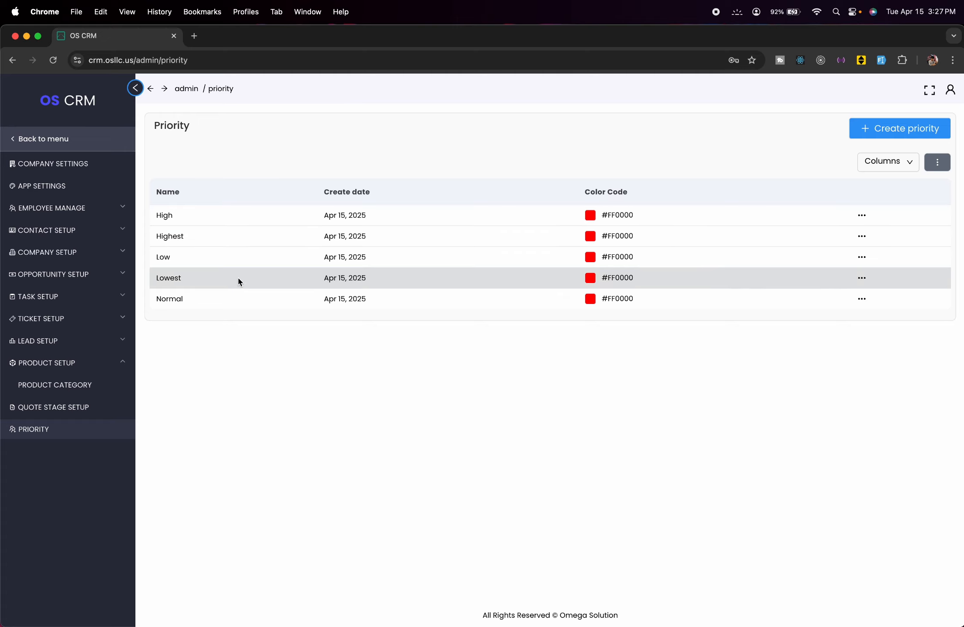
{"action": "left_click", "coordinate": [864, 127]}
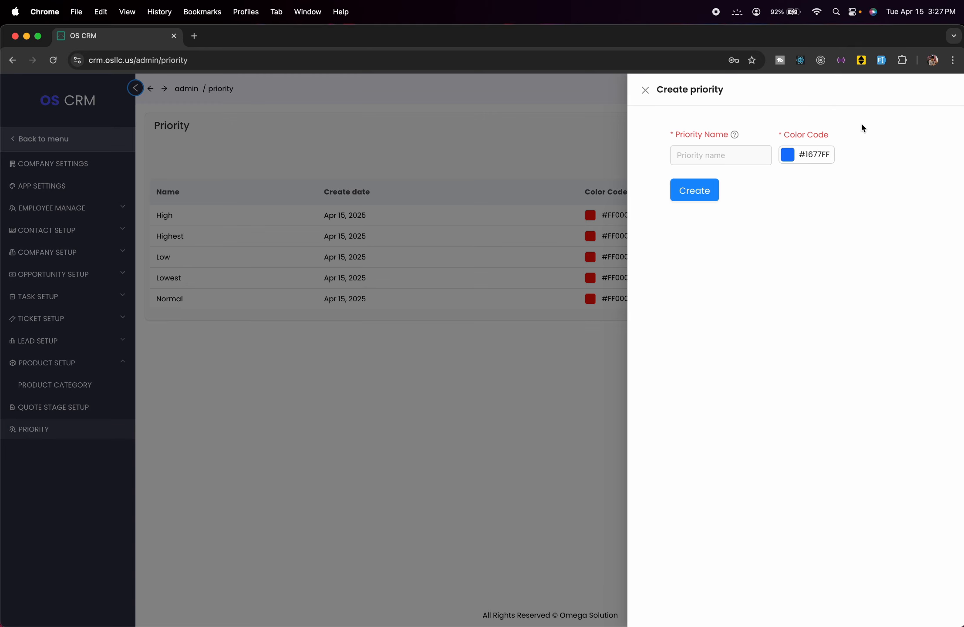
{"action": "left_click", "coordinate": [712, 164]}
{"action": "type", "text": "Te"}
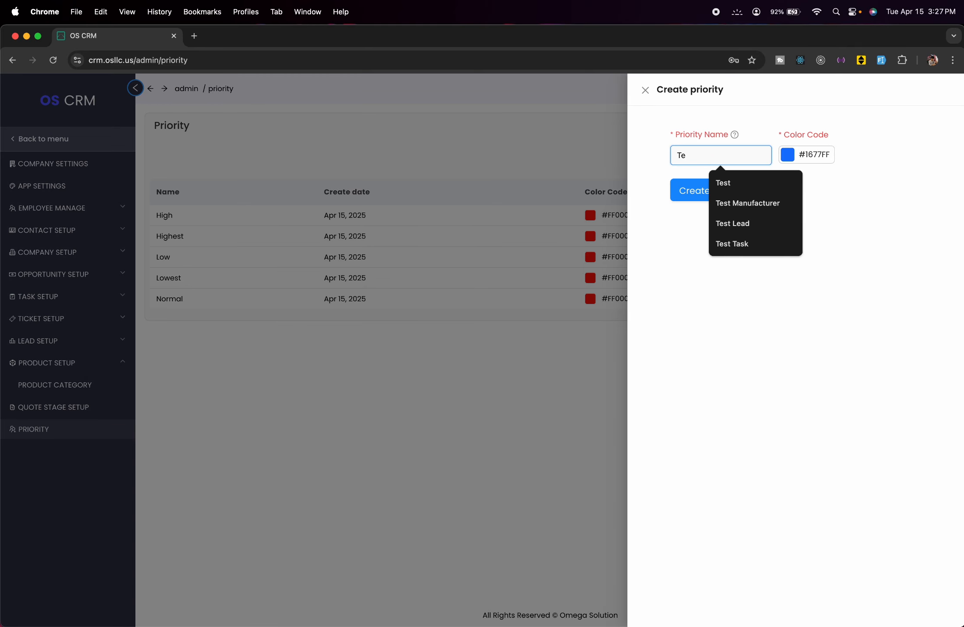
{"action": "type", "text": "st"}
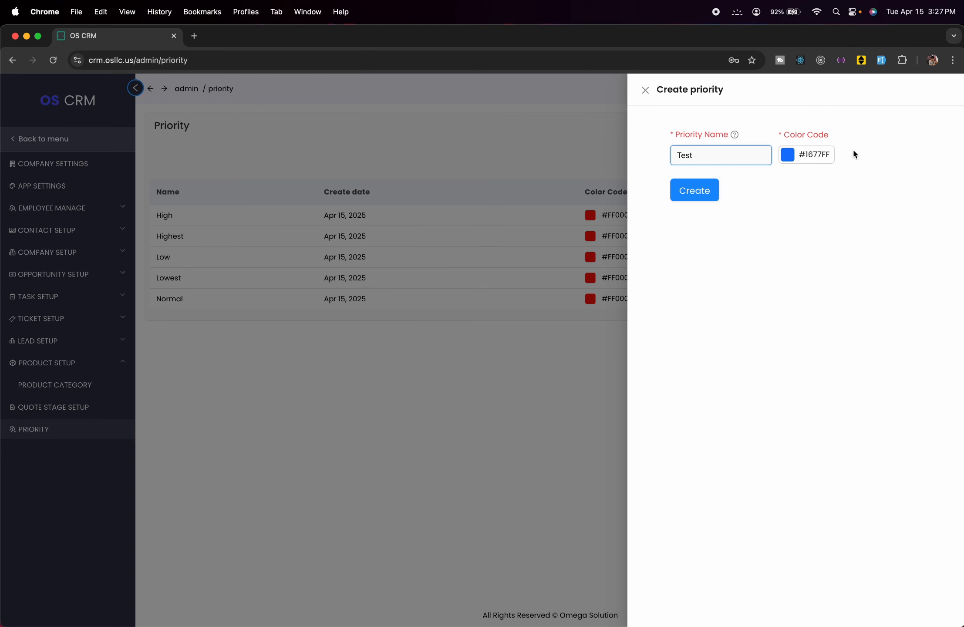
{"action": "left_click", "coordinate": [797, 160]}
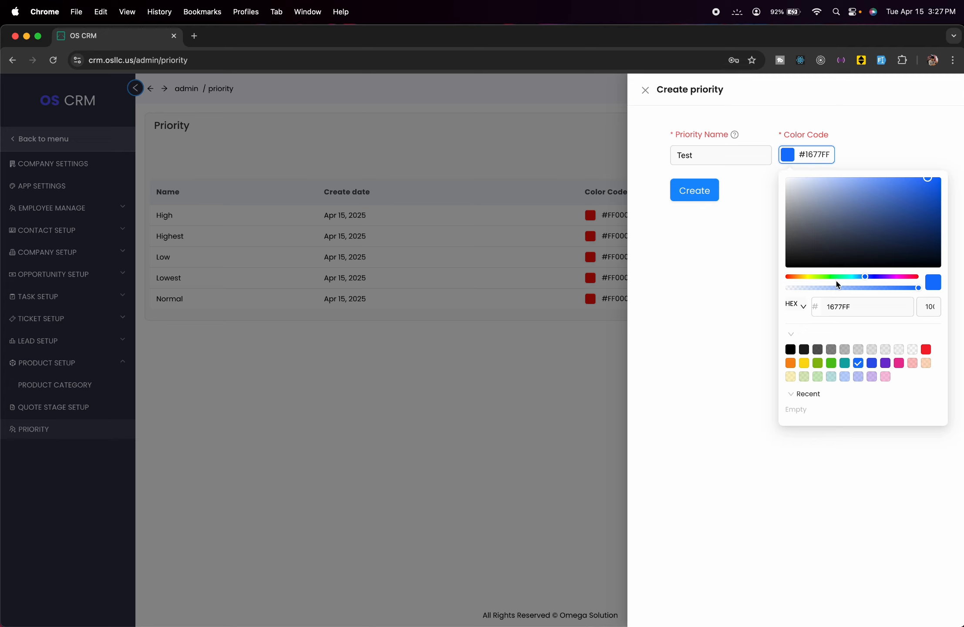
{"action": "left_click", "coordinate": [837, 277]}
{"action": "left_click", "coordinate": [640, 468]}
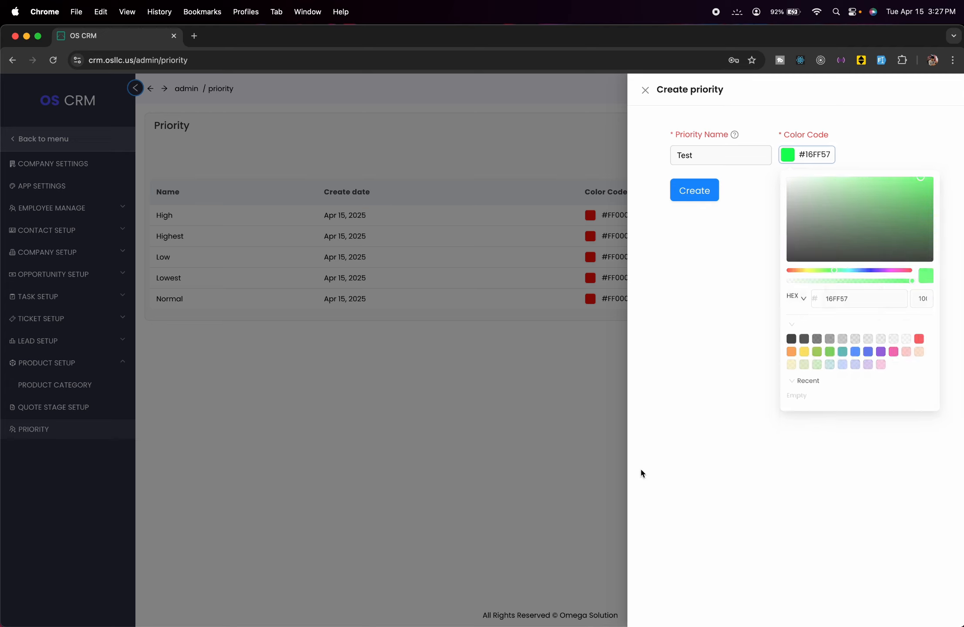
{"action": "left_click", "coordinate": [681, 202]}
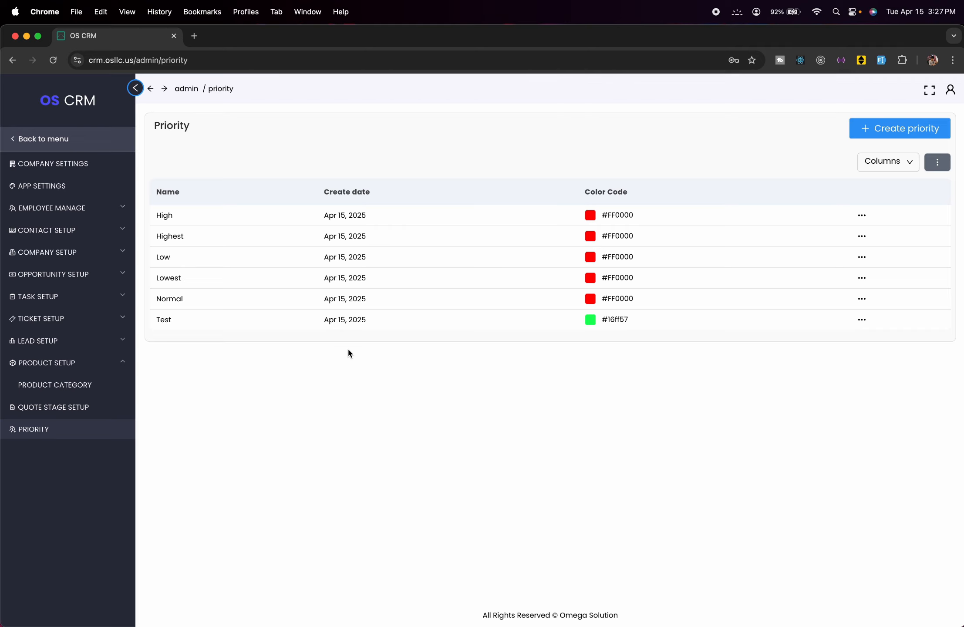
- Review the dashboard, then open Leads and dismiss the Create Lead form without saving
{"action": "left_click", "coordinate": [12, 138]}
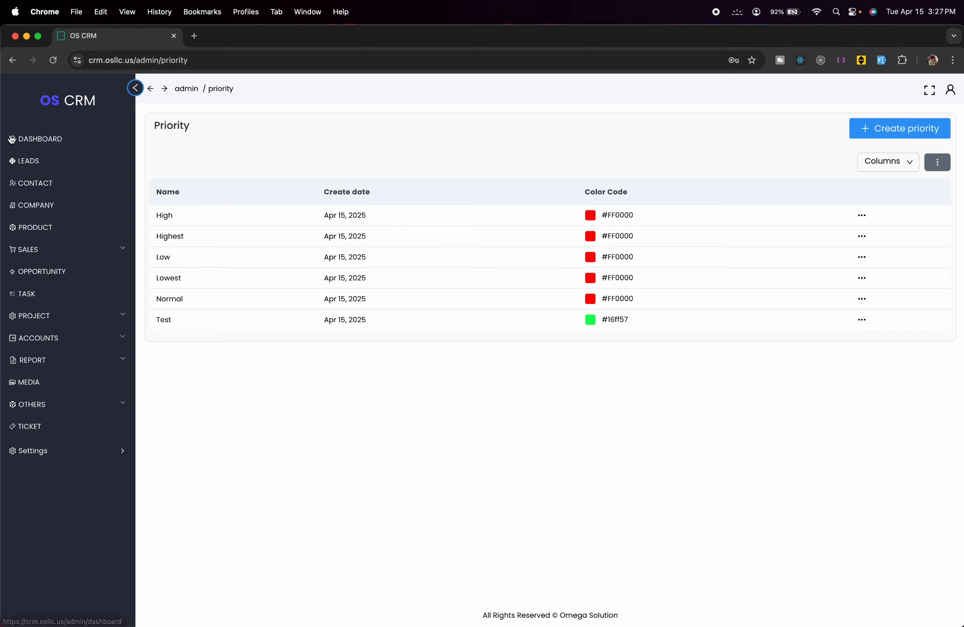
{"action": "left_click", "coordinate": [83, 146]}
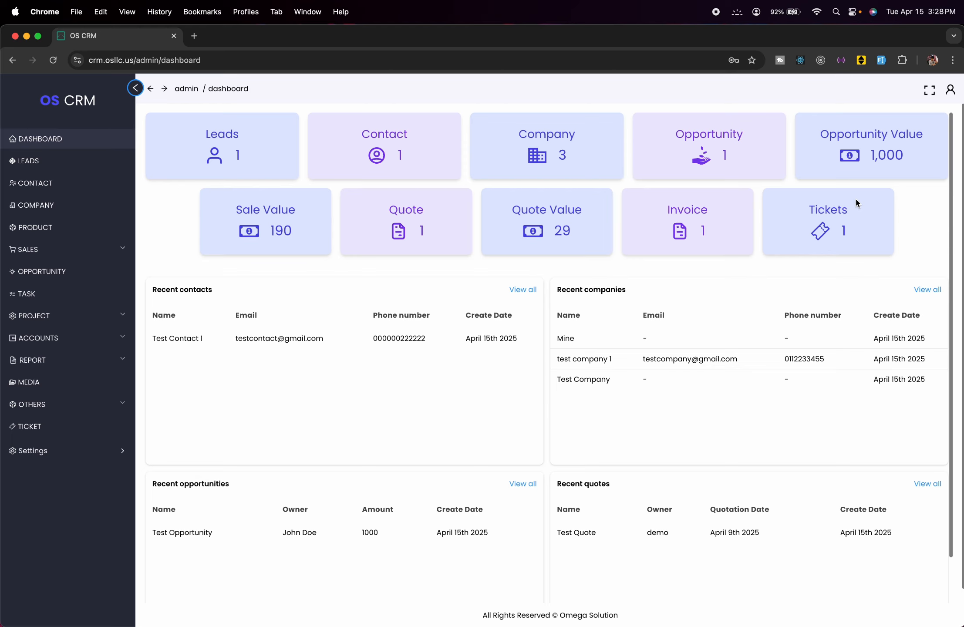
{"action": "scroll", "coordinate": [529, 377], "scroll_direction": "down", "scroll_amount": 2}
{"action": "scroll", "coordinate": [530, 377], "scroll_direction": "up", "scroll_amount": 2}
{"action": "left_click", "coordinate": [71, 162]}
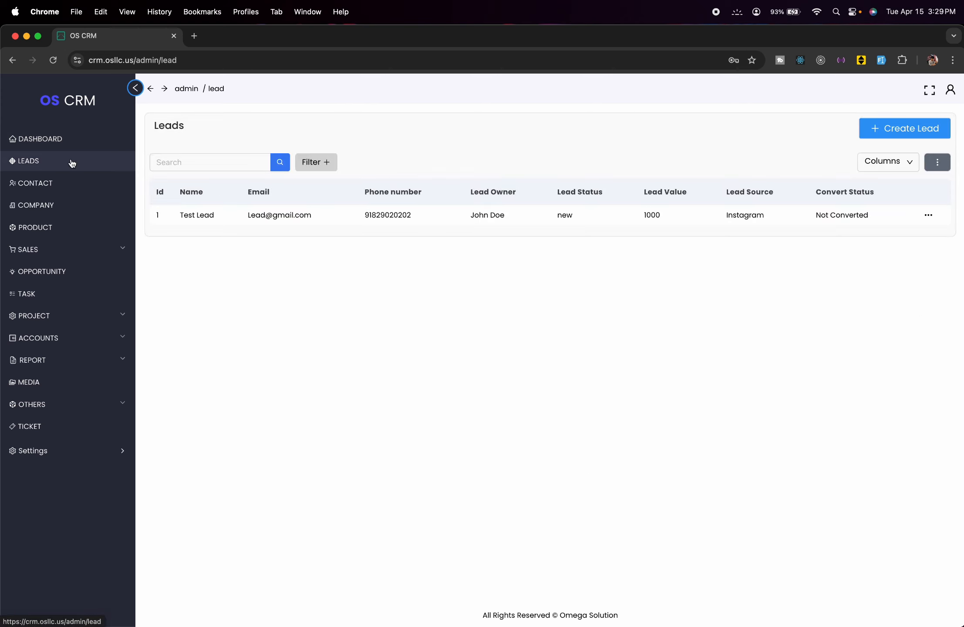
{"action": "left_click", "coordinate": [873, 129]}
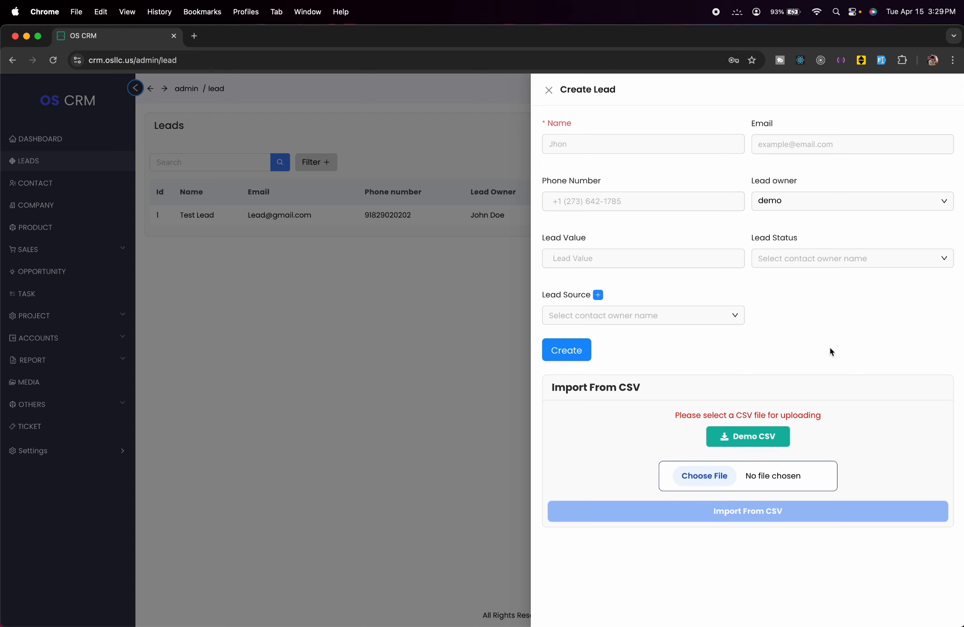
{"action": "left_click", "coordinate": [405, 324]}
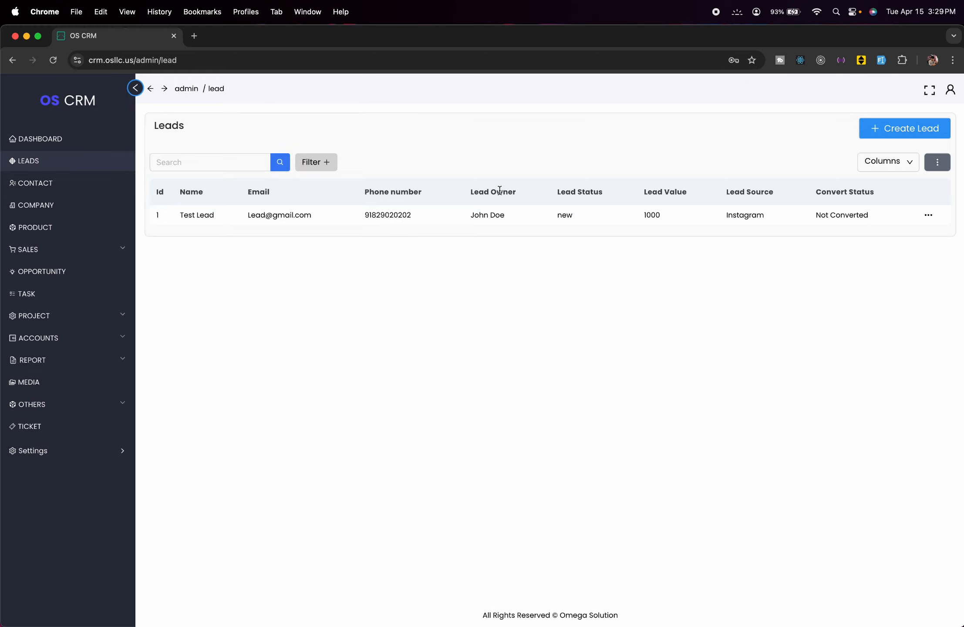